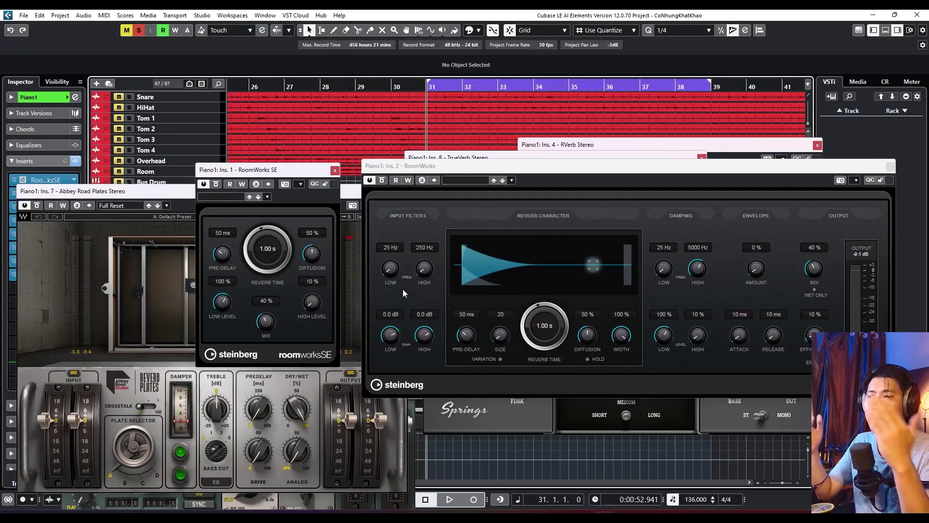
# Step: Reposition the RoomWorks SE and RoomWorks windows, placing RoomWorks lower to uncover the reverb windows behind it
pyautogui.moveTo(273, 170); pyautogui.dragTo(250, 166)
pyautogui.moveTo(445, 168); pyautogui.dragTo(400, 155)
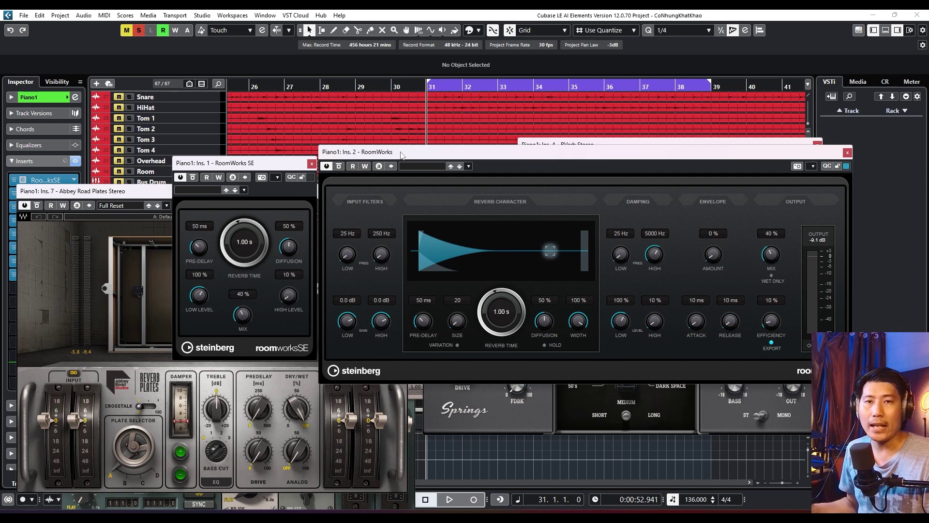
pyautogui.moveTo(400, 155); pyautogui.dragTo(404, 269)
# Step: Bring the TrueVerb and RVerb windows forward and arrange them next to each other
pyautogui.moveTo(584, 161); pyautogui.dragTo(510, 122)
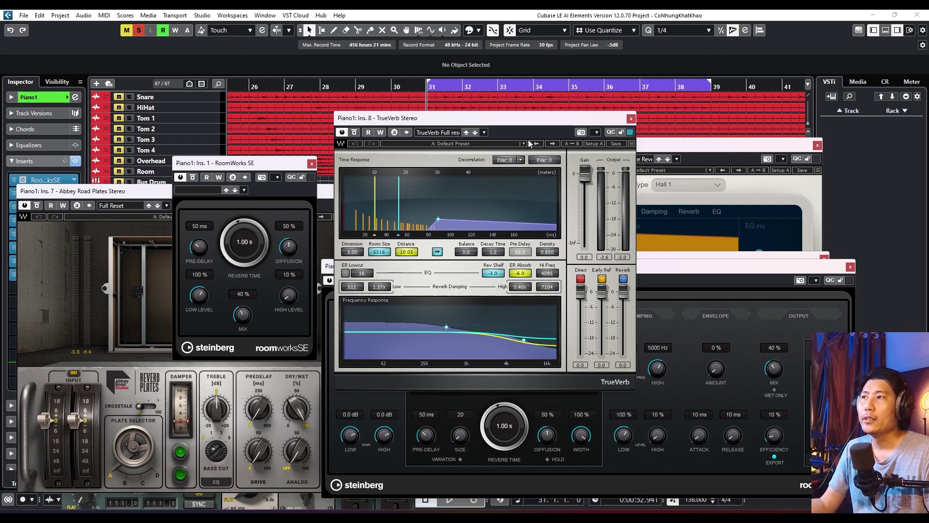
pyautogui.moveTo(522, 126); pyautogui.dragTo(411, 130)
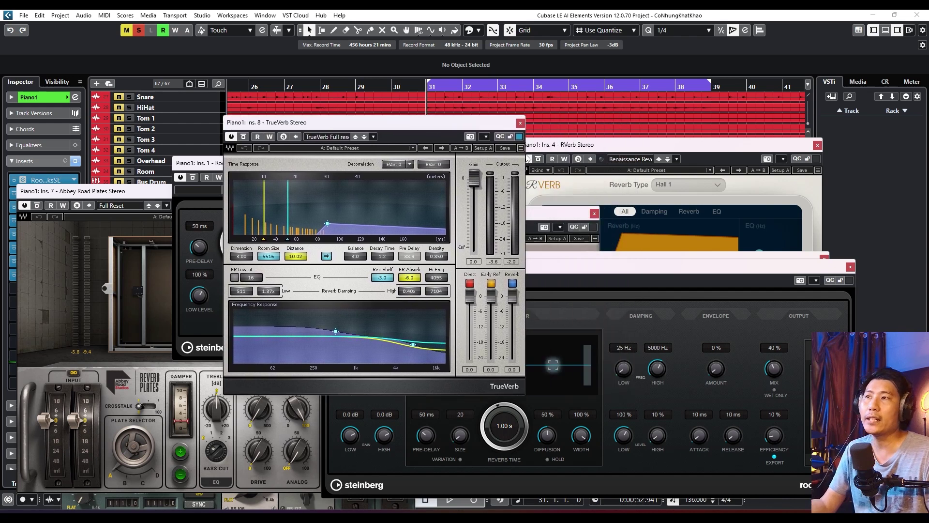
pyautogui.moveTo(563, 152); pyautogui.dragTo(487, 132)
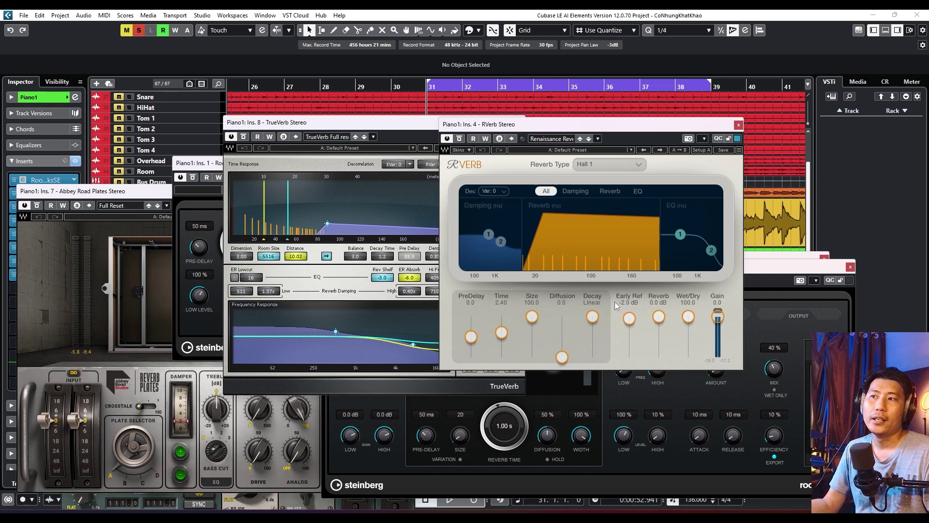
# Step: In RVerb, set Early Ref to 0.0 dB and Reverb to -0.3 dB, and choose the Hall 2 reverb type
pyautogui.moveTo(660, 318)
pyautogui.mouseDown()
pyautogui.moveTo(629, 331)
pyautogui.moveTo(629, 316)
pyautogui.moveTo(658, 331)
pyautogui.moveTo(659, 317)
pyautogui.mouseUp()
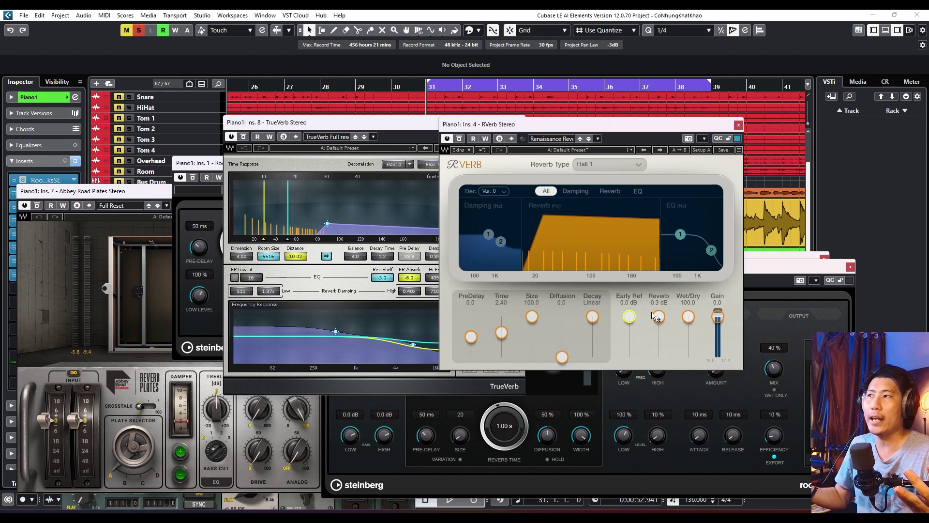
pyautogui.click(606, 165)
pyautogui.click(640, 165)
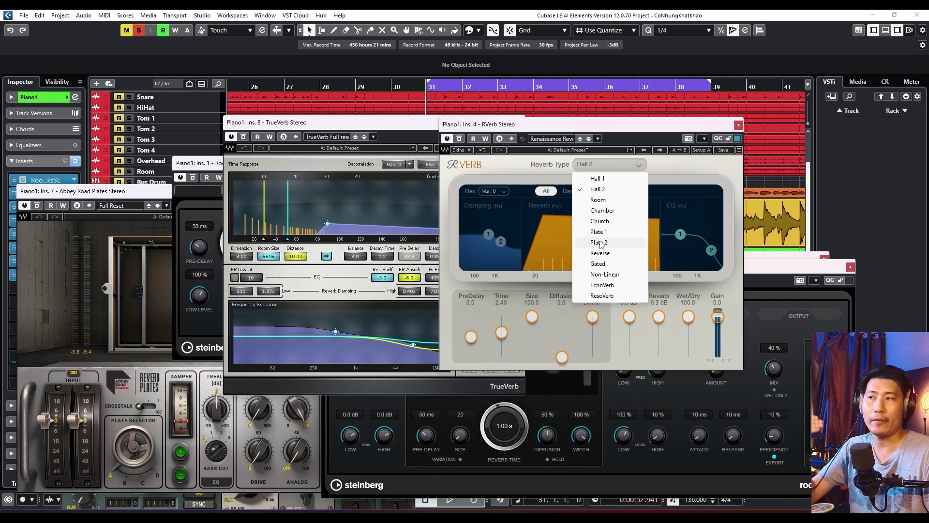
pyautogui.click(677, 179)
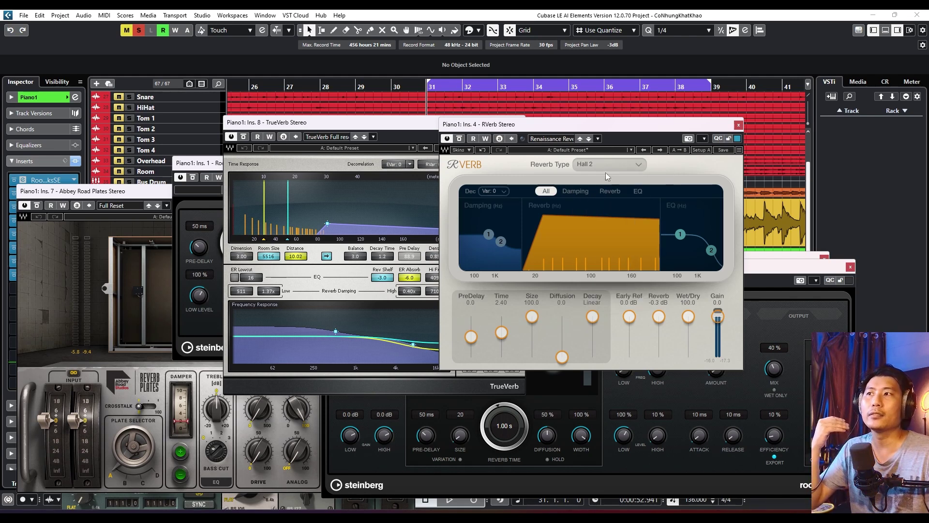
# Step: Change RVerb's reverb type to Room and arrange its window beside TrueVerb
pyautogui.moveTo(365, 125); pyautogui.dragTo(310, 118)
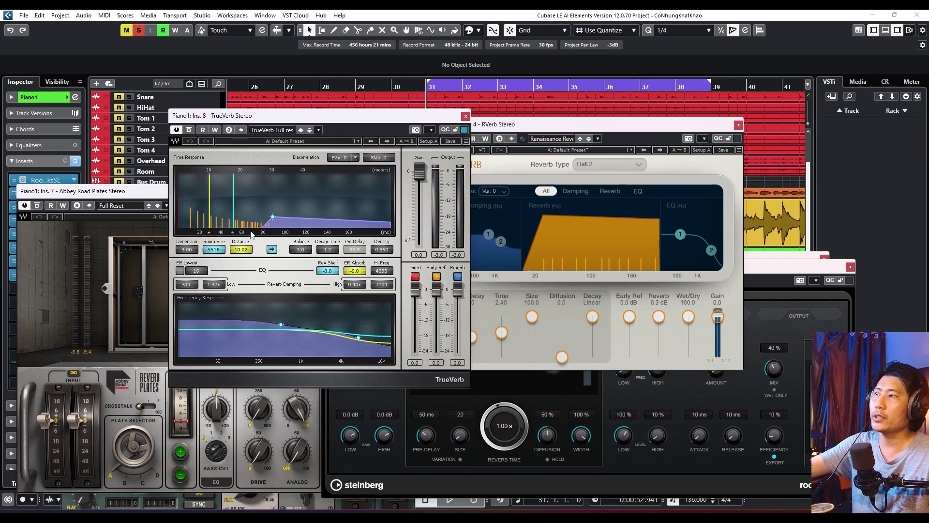
pyautogui.click(593, 165)
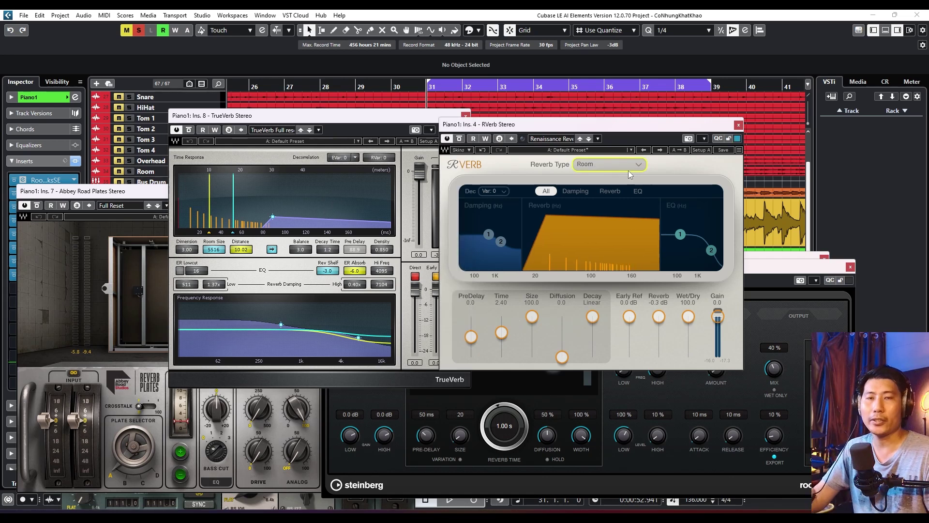
pyautogui.moveTo(356, 119); pyautogui.dragTo(320, 122)
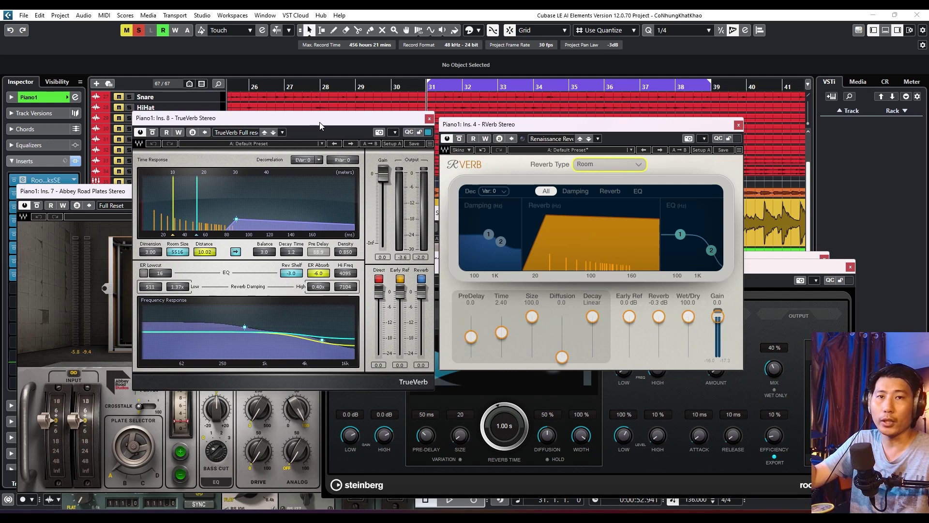
pyautogui.moveTo(499, 124); pyautogui.dragTo(373, 122)
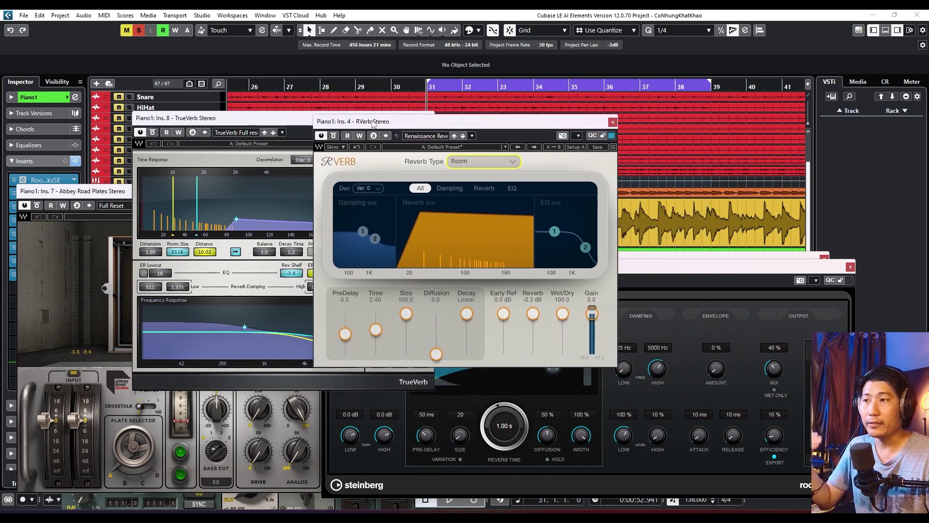
pyautogui.moveTo(372, 122); pyautogui.dragTo(411, 113)
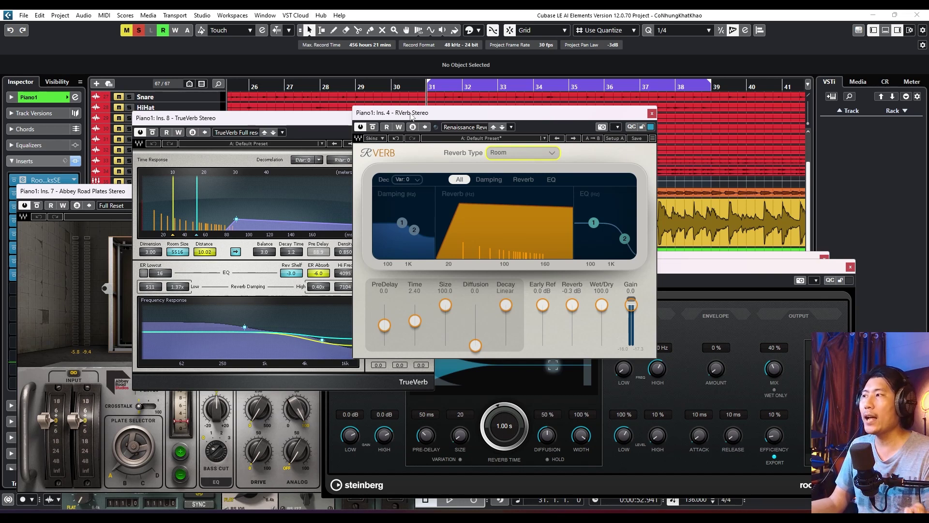
# Step: Bring the Abbey Road Plates and Chambers windows into view and set the Chambers speaker facing to Room
pyautogui.moveTo(72, 191); pyautogui.dragTo(352, 217)
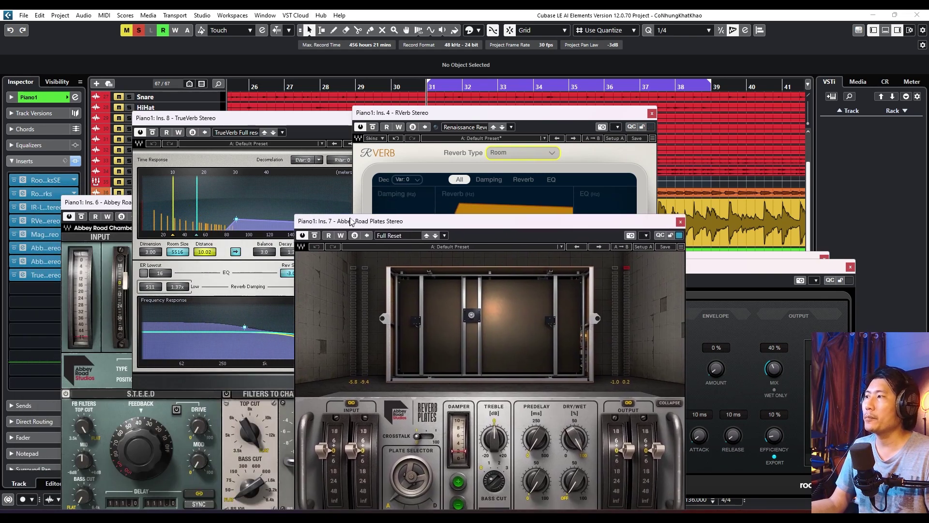
pyautogui.moveTo(98, 199); pyautogui.dragTo(237, 105)
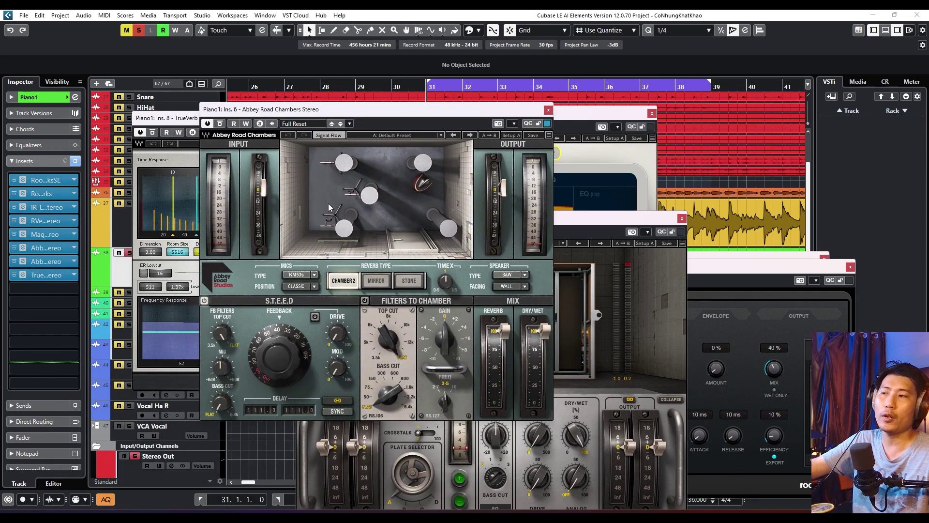
pyautogui.click(419, 186)
pyautogui.click(420, 186)
pyautogui.click(424, 185)
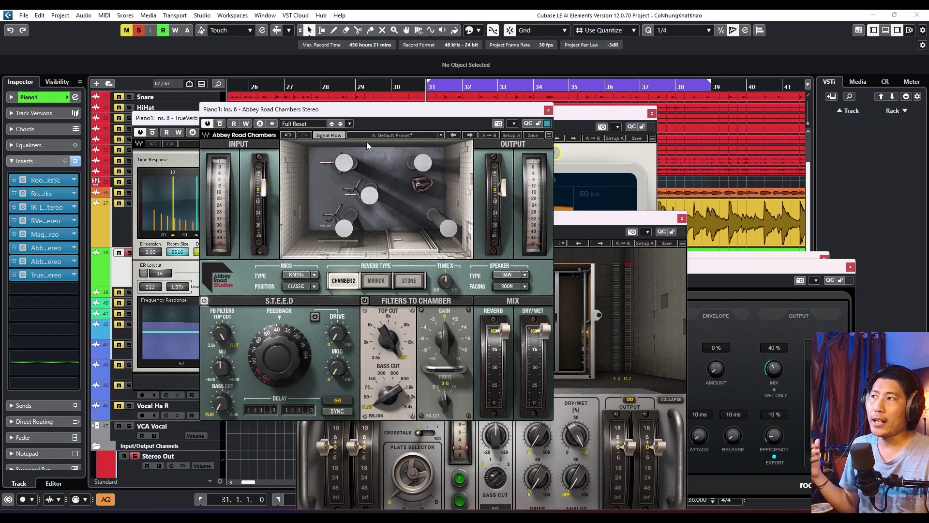
# Step: Arrange the Abbey Road Chambers and Abbey Road Plates windows so both reverbs can be viewed
pyautogui.moveTo(354, 116); pyautogui.dragTo(337, 114)
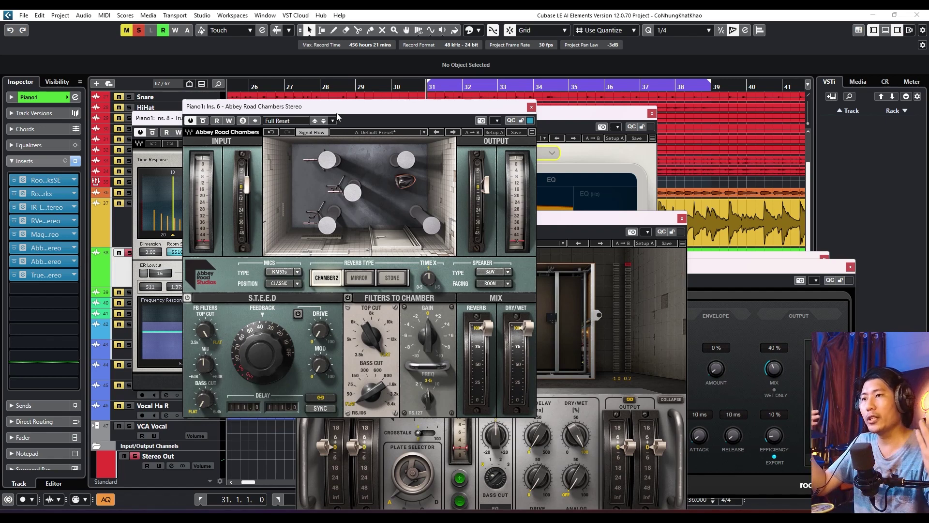
pyautogui.moveTo(441, 110); pyautogui.dragTo(315, 163)
pyautogui.moveTo(451, 220); pyautogui.dragTo(451, 125)
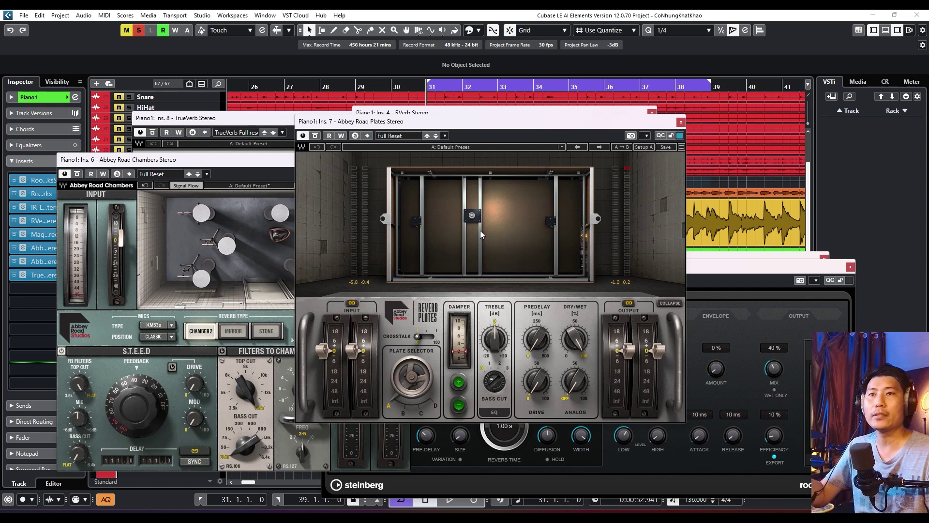
# Step: Shift the Abbey Road Plates window and place the Magma Springs window below its plate display
pyautogui.moveTo(443, 120)
pyautogui.mouseDown()
pyautogui.moveTo(428, 118)
pyautogui.moveTo(436, 128)
pyautogui.moveTo(428, 129)
pyautogui.mouseUp()
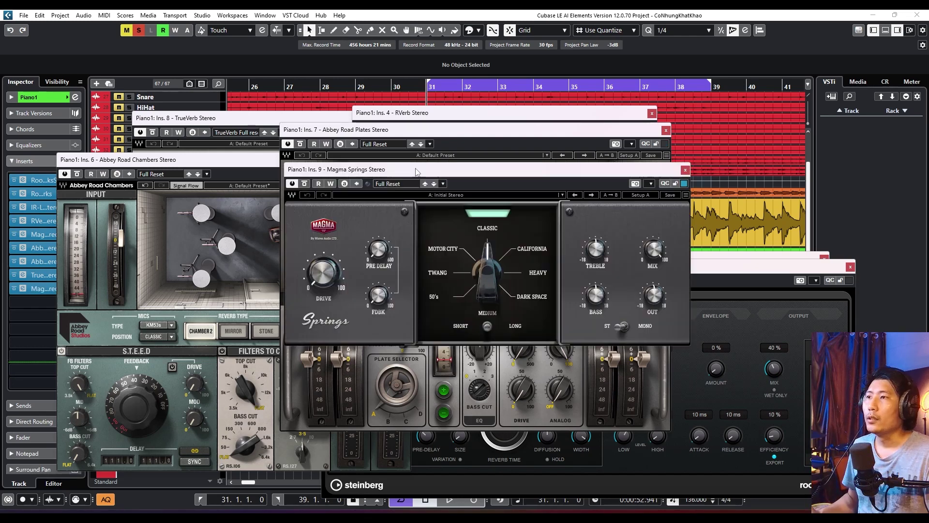
pyautogui.moveTo(418, 171); pyautogui.dragTo(414, 195)
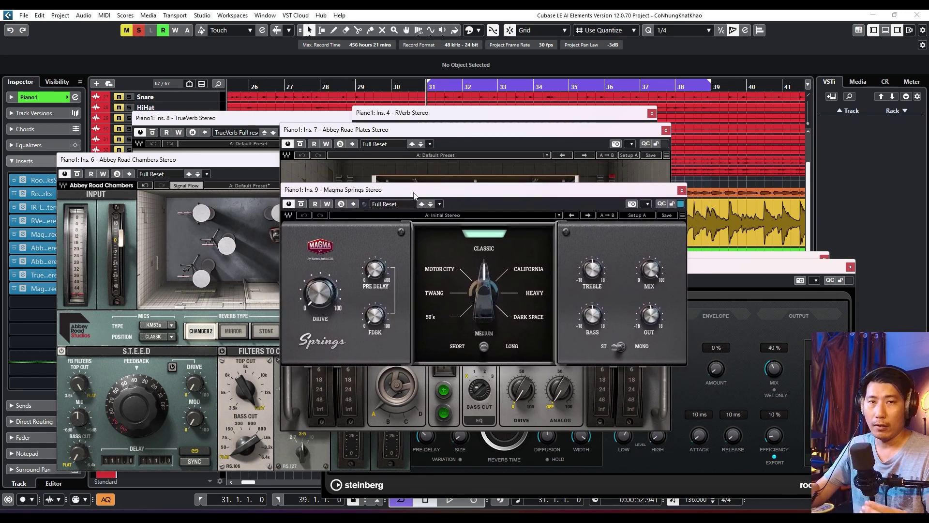
pyautogui.moveTo(414, 195); pyautogui.dragTo(392, 283)
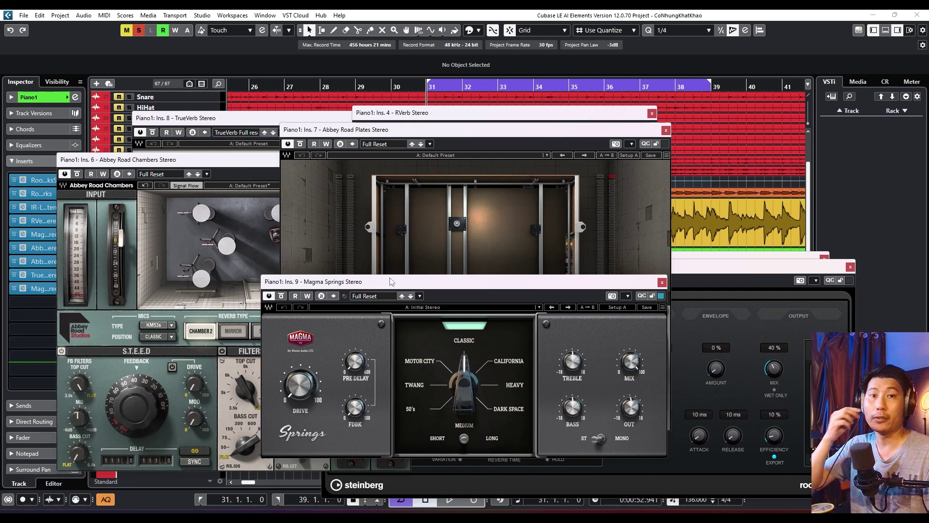
# Step: Open the IR-L efficient insert on the Piano1 track and position its window over the other reverbs
pyautogui.click(27, 210)
pyautogui.moveTo(419, 217); pyautogui.dragTo(391, 170)
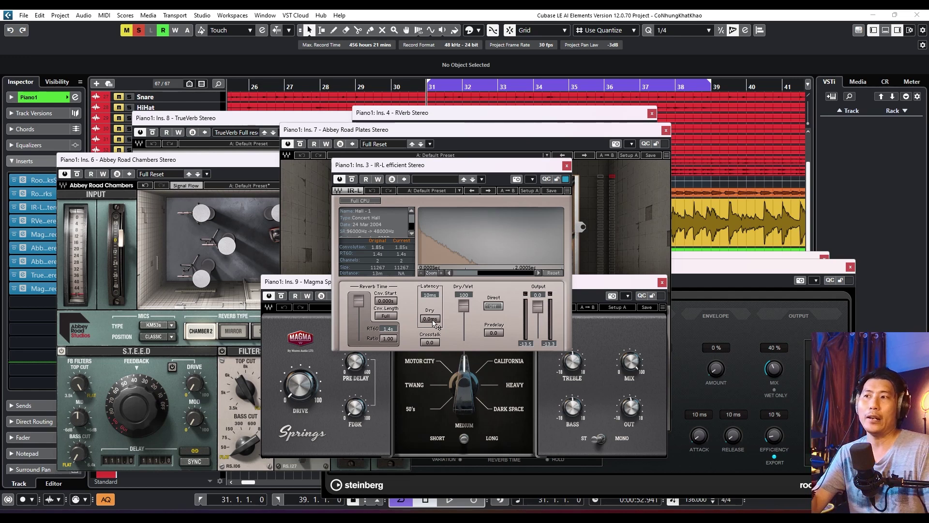
pyautogui.moveTo(435, 165); pyautogui.dragTo(278, 195)
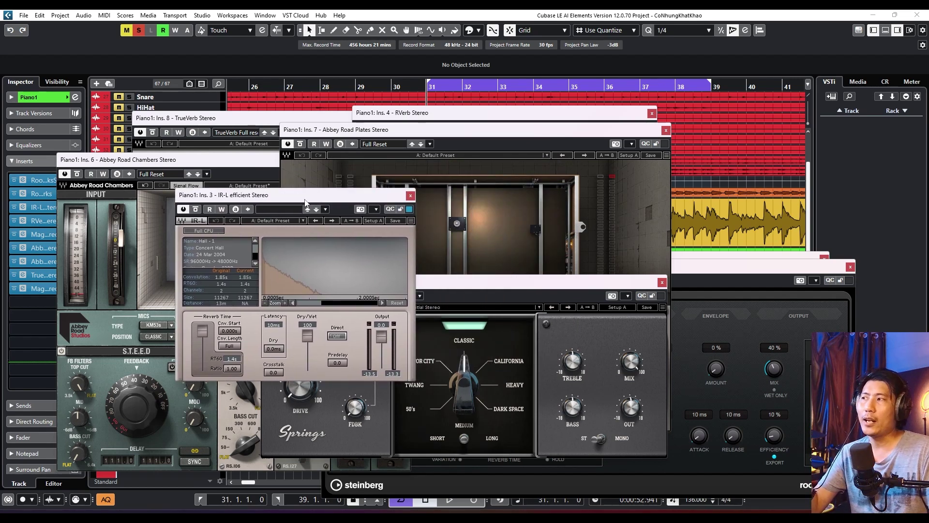
pyautogui.moveTo(306, 202); pyautogui.dragTo(340, 202)
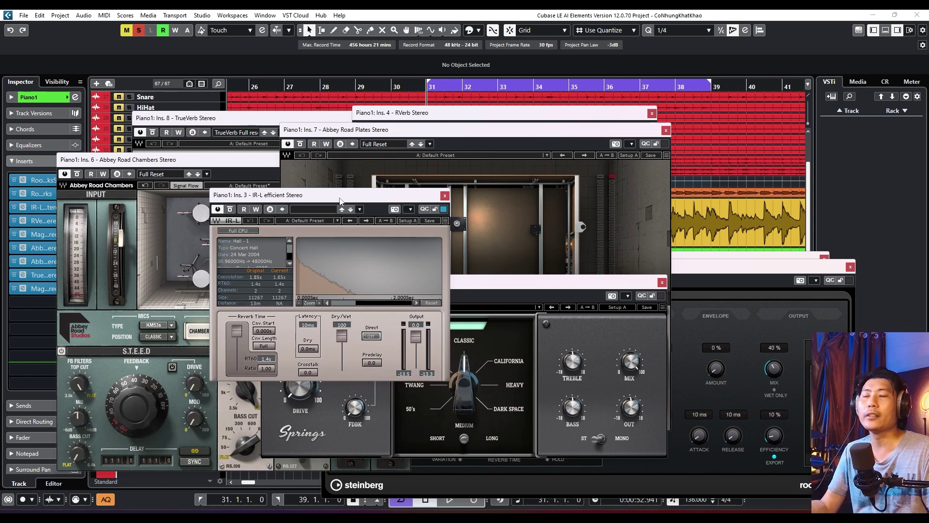
pyautogui.moveTo(338, 200); pyautogui.dragTo(380, 198)
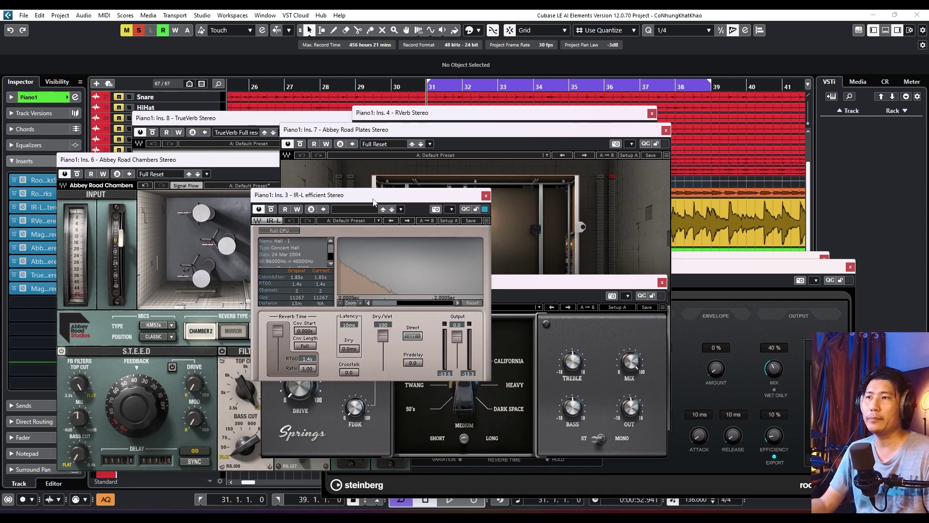
# Step: Move IR-L efficient aside and rearrange Abbey Road Plates and Magma Springs to compare their controls
pyautogui.moveTo(373, 202); pyautogui.dragTo(155, 149)
pyautogui.click(392, 130)
pyautogui.moveTo(393, 131); pyautogui.dragTo(258, 45)
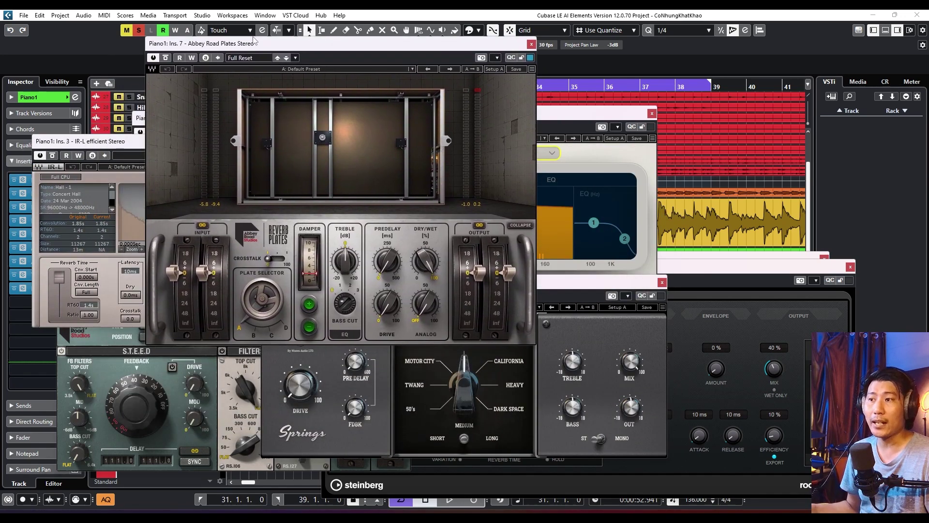
pyautogui.moveTo(562, 282); pyautogui.dragTo(438, 227)
pyautogui.moveTo(259, 46); pyautogui.dragTo(297, 51)
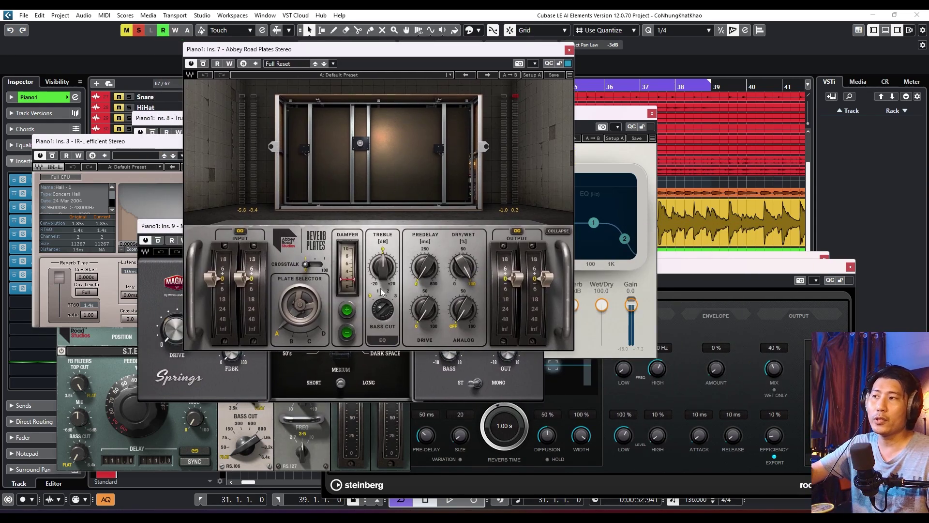
pyautogui.moveTo(165, 225); pyautogui.dragTo(190, 204)
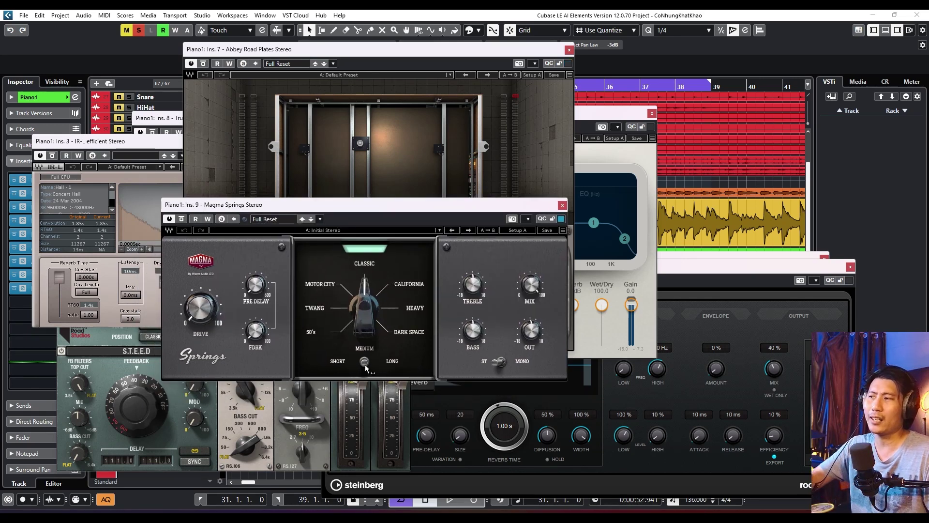
# Step: In Abbey Road Chambers, try the Stone and Mirror reverb types, return to Chamber 2, and adjust Top Cut to about 12 kHz
pyautogui.click(229, 405)
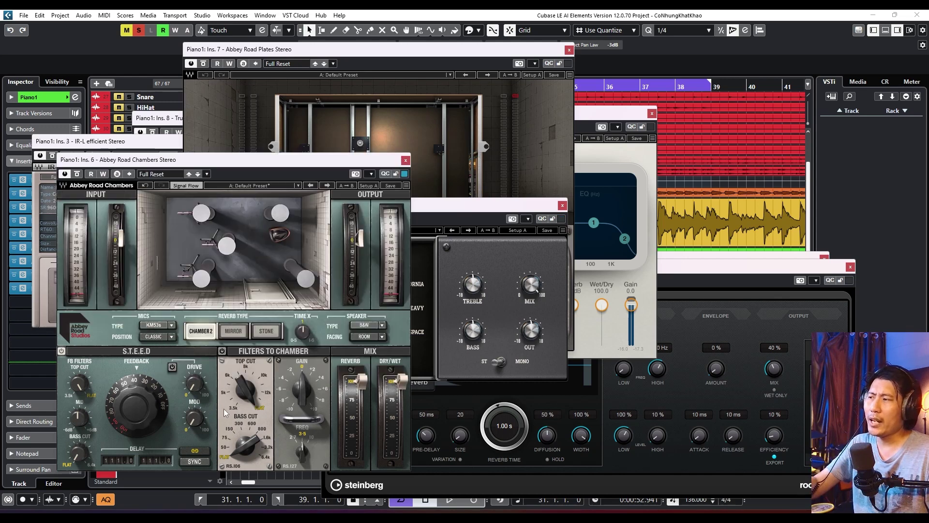
pyautogui.moveTo(222, 162); pyautogui.dragTo(360, 102)
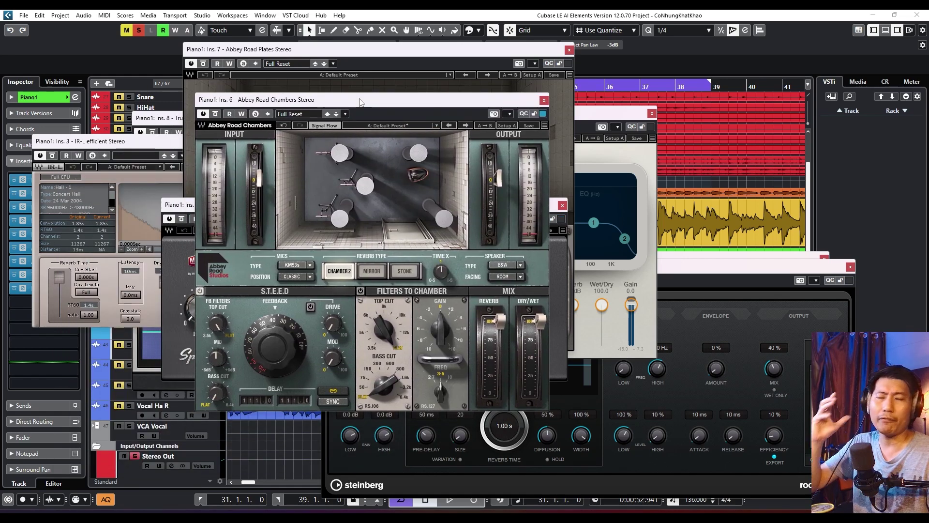
pyautogui.click(405, 271)
pyautogui.click(372, 271)
pyautogui.click(339, 271)
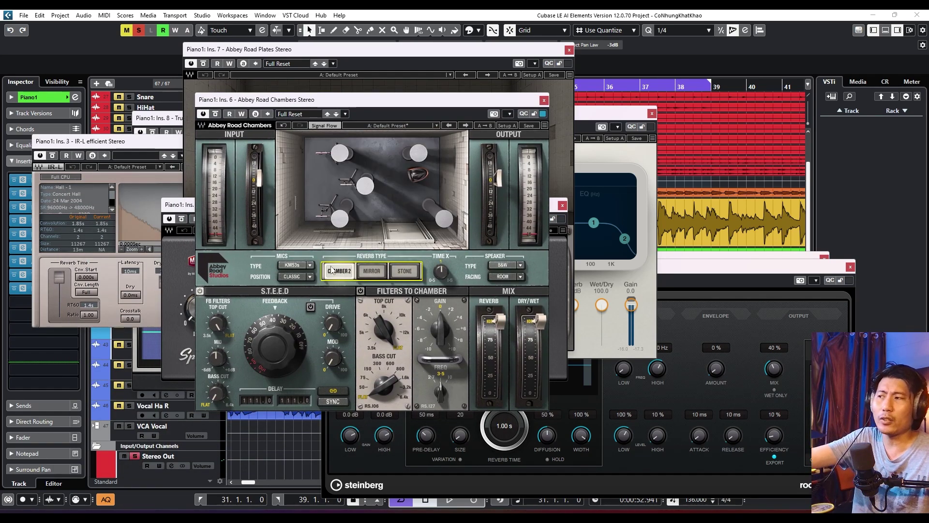
pyautogui.moveTo(380, 310); pyautogui.dragTo(379, 315)
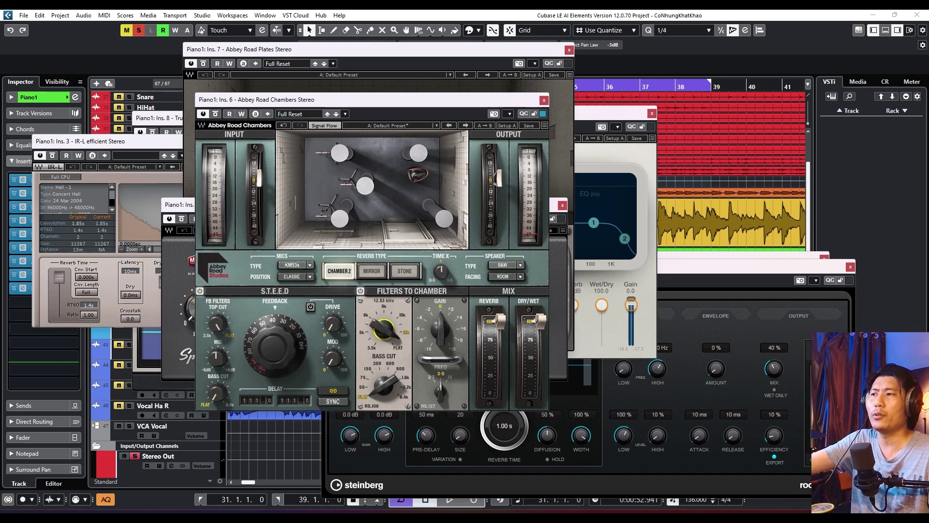
# Step: Close all the open reverb plugin windows except RoomWorks and move RoomWorks clear of the window behind it
pyautogui.click(544, 101)
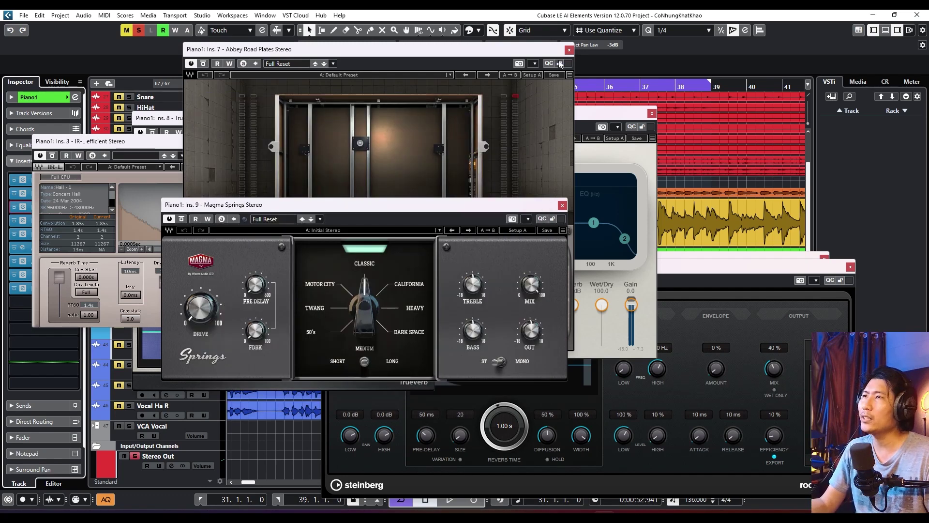
pyautogui.click(569, 50)
pyautogui.click(563, 204)
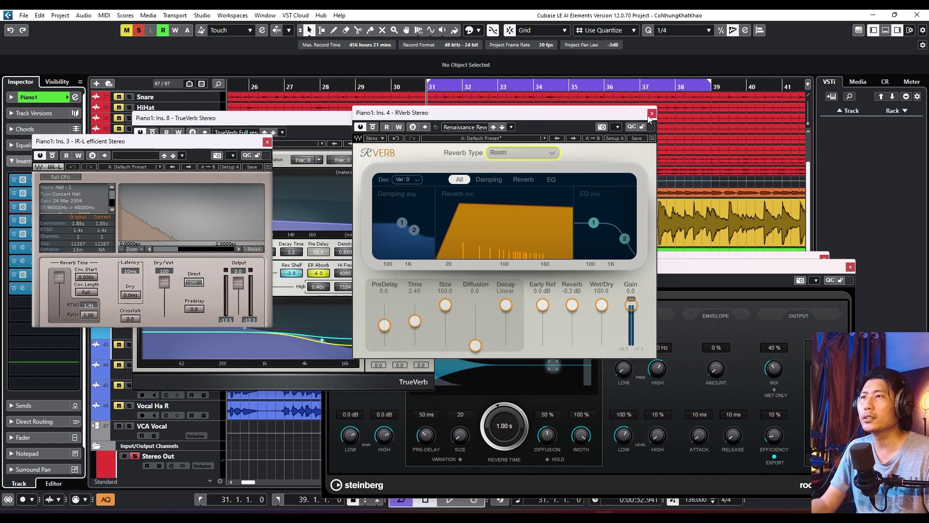
pyautogui.click(652, 113)
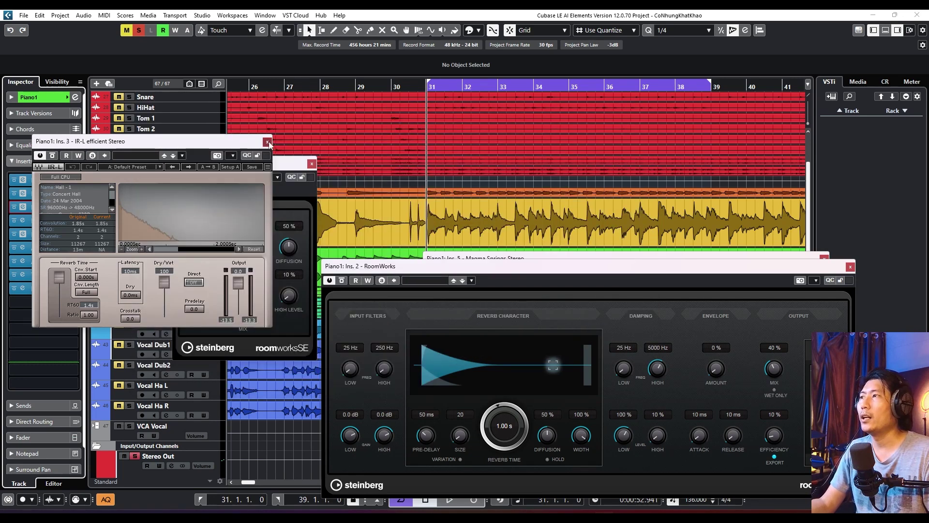
pyautogui.click(267, 142)
pyautogui.click(312, 165)
pyautogui.moveTo(701, 272); pyautogui.dragTo(572, 248)
pyautogui.click(824, 258)
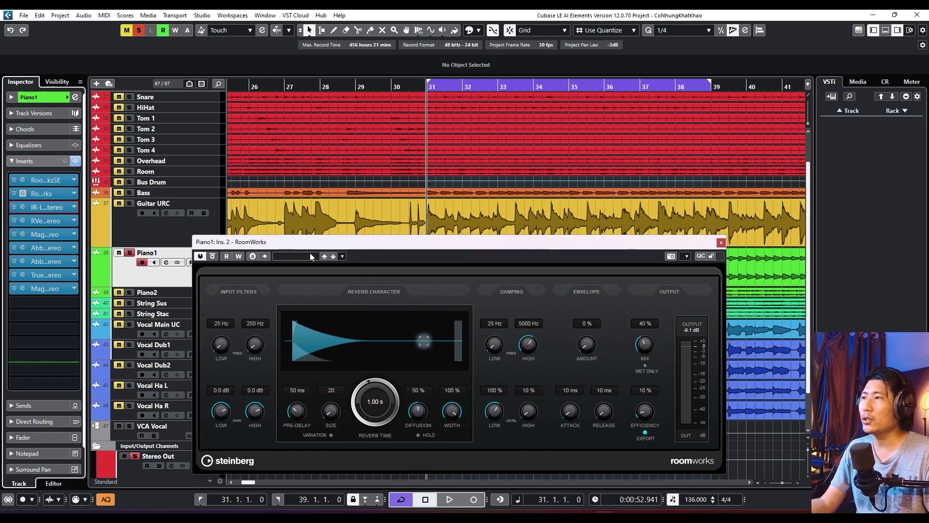
# Step: Arrange the RoomWorks SE and RoomWorks windows side by side so both sets of controls can be compared
pyautogui.moveTo(322, 246); pyautogui.dragTo(349, 203)
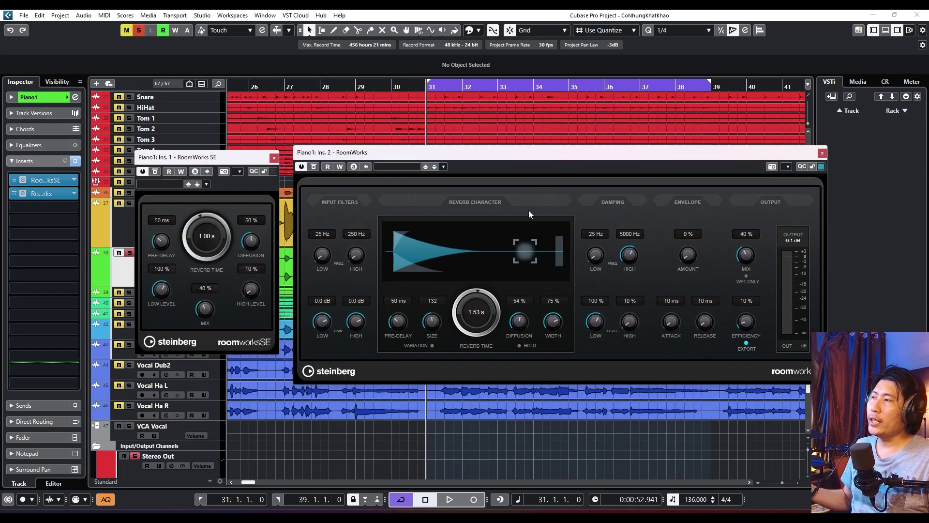
pyautogui.moveTo(226, 158); pyautogui.dragTo(233, 161)
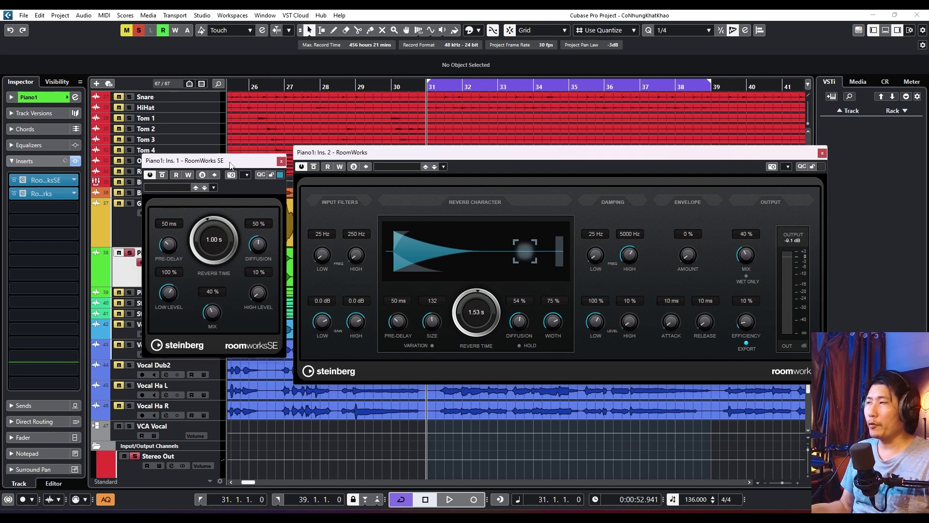
pyautogui.moveTo(369, 153); pyautogui.dragTo(361, 155)
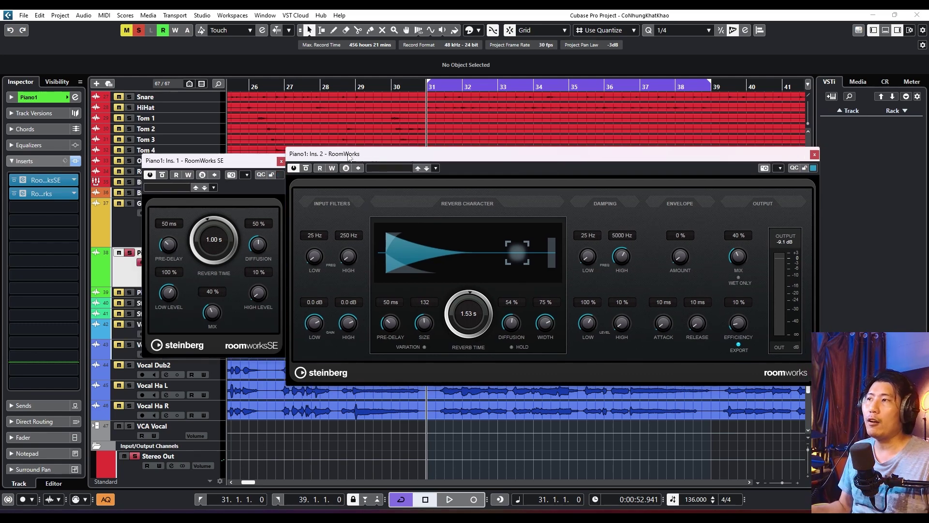
pyautogui.moveTo(204, 160); pyautogui.dragTo(199, 159)
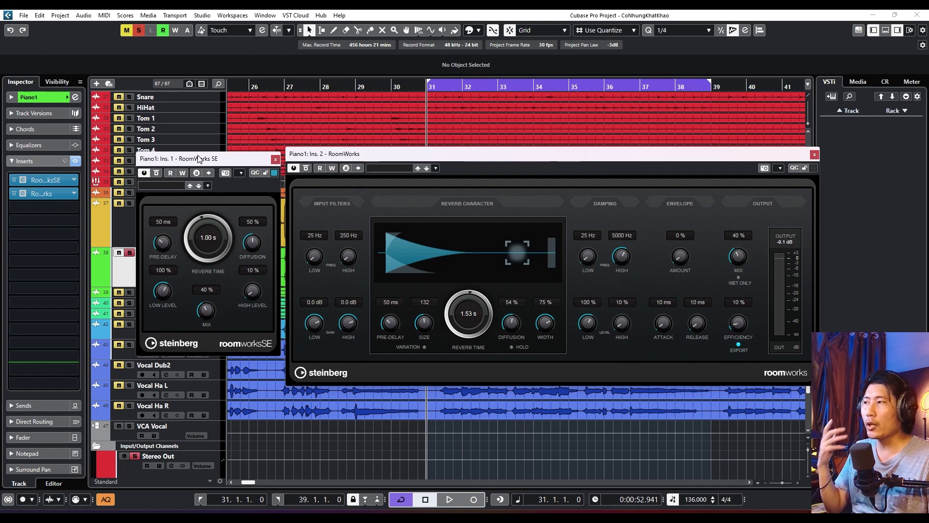
pyautogui.moveTo(331, 160); pyautogui.dragTo(344, 161)
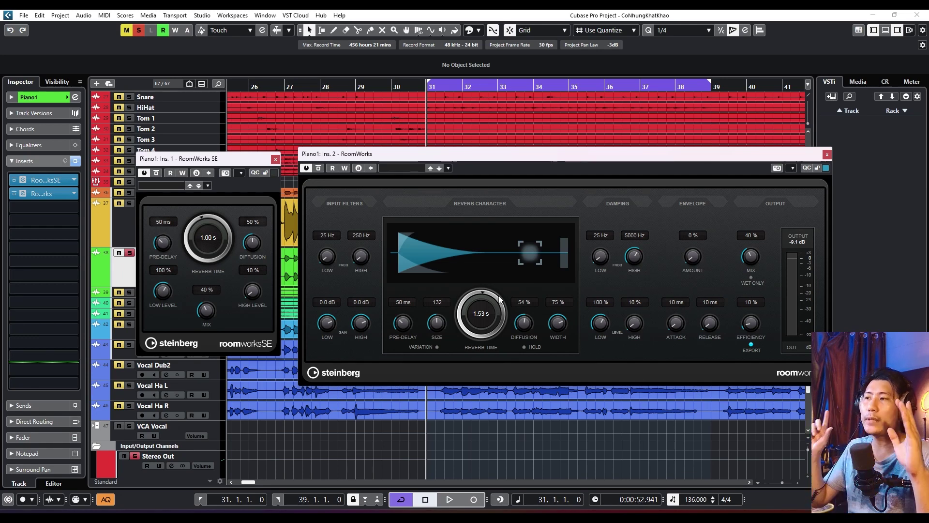
# Step: In RoomWorks, raise Size to 250 and lower it to 63, and set Diffusion to 47% and Width to 100%
pyautogui.moveTo(437, 319)
pyautogui.mouseDown()
pyautogui.moveTo(428, 363)
pyautogui.moveTo(437, 320)
pyautogui.mouseUp()
pyautogui.moveTo(559, 330); pyautogui.dragTo(527, 324)
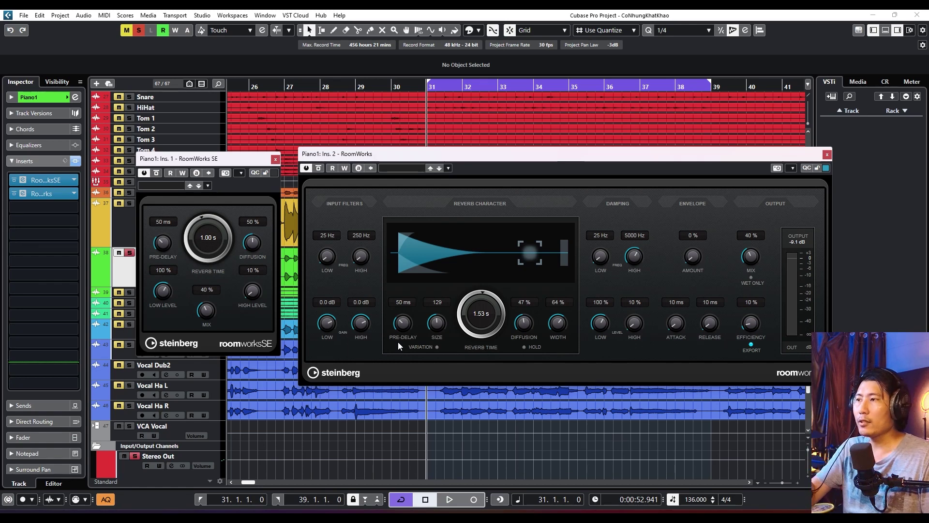
pyautogui.moveTo(435, 323); pyautogui.dragTo(467, 270)
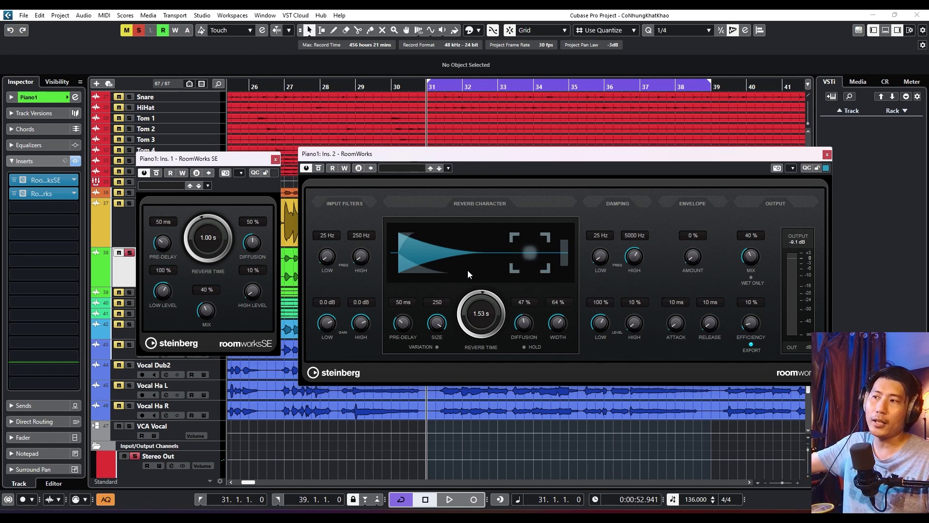
pyautogui.moveTo(437, 322); pyautogui.dragTo(419, 382)
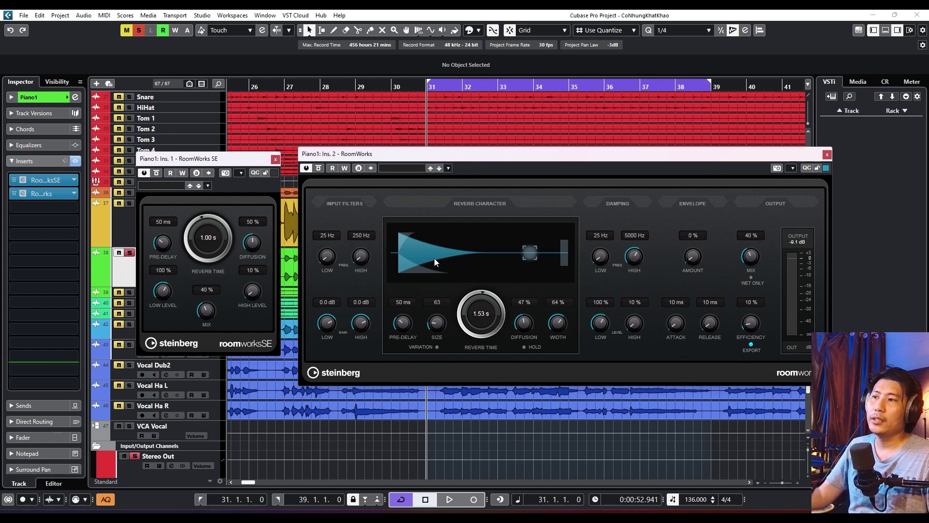
pyautogui.moveTo(565, 321); pyautogui.dragTo(577, 279)
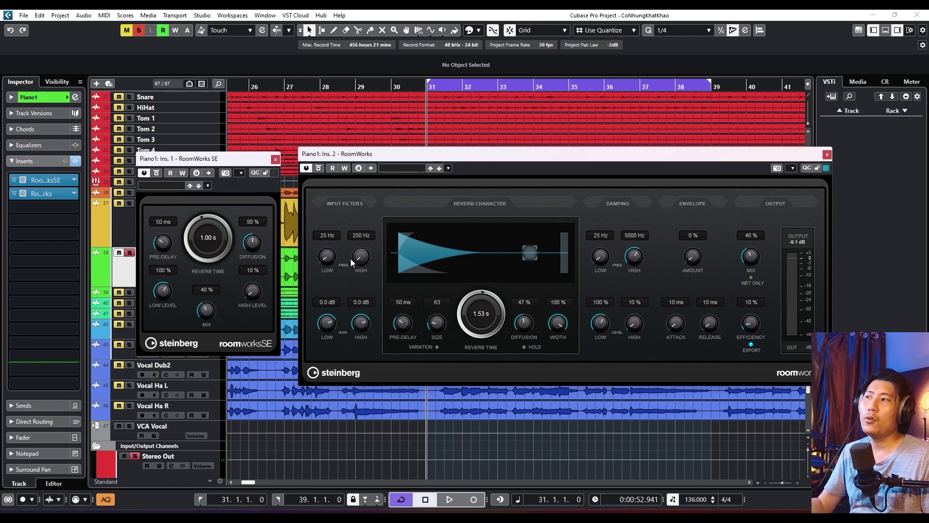
# Step: In Piano1's channel equalizer, enable the low band as a High Pass II filter and set it to 75 Hz
pyautogui.moveTo(328, 257); pyautogui.dragTo(306, 324)
pyautogui.click(75, 97)
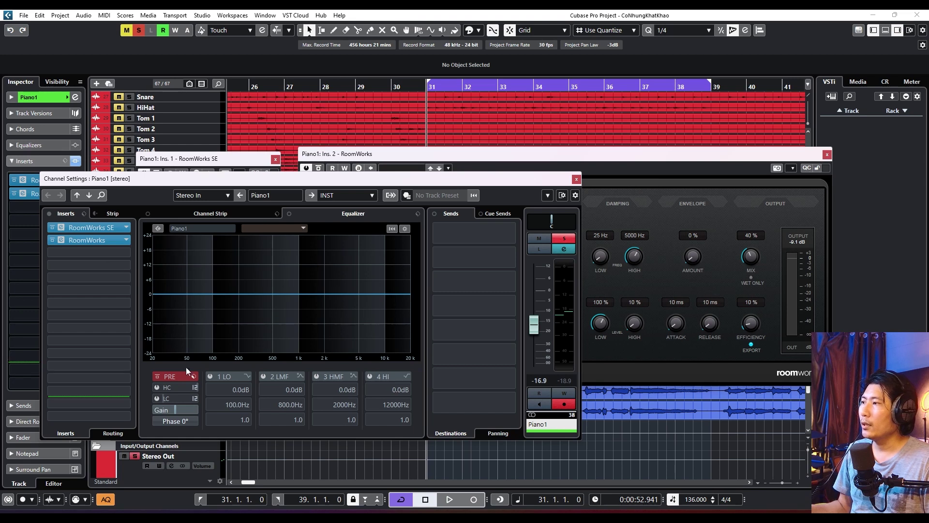
pyautogui.click(210, 375)
pyautogui.click(247, 377)
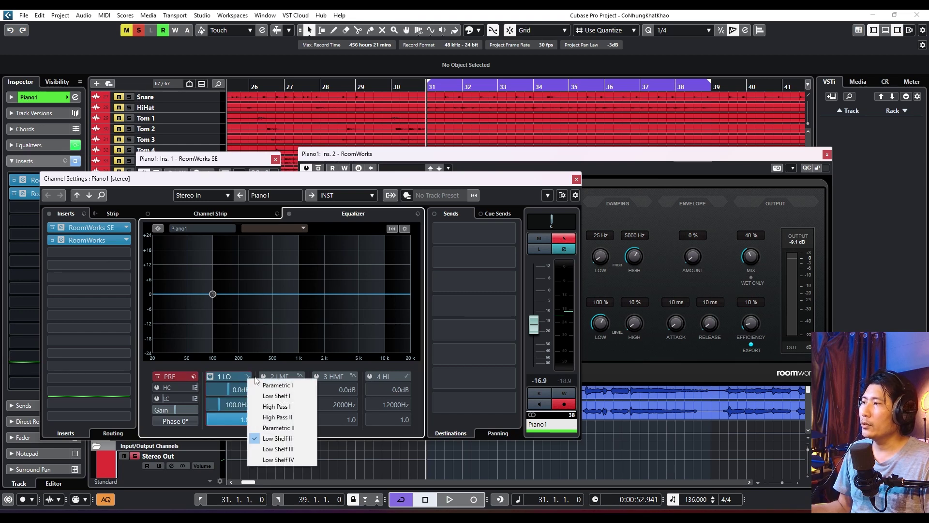
pyautogui.click(290, 396)
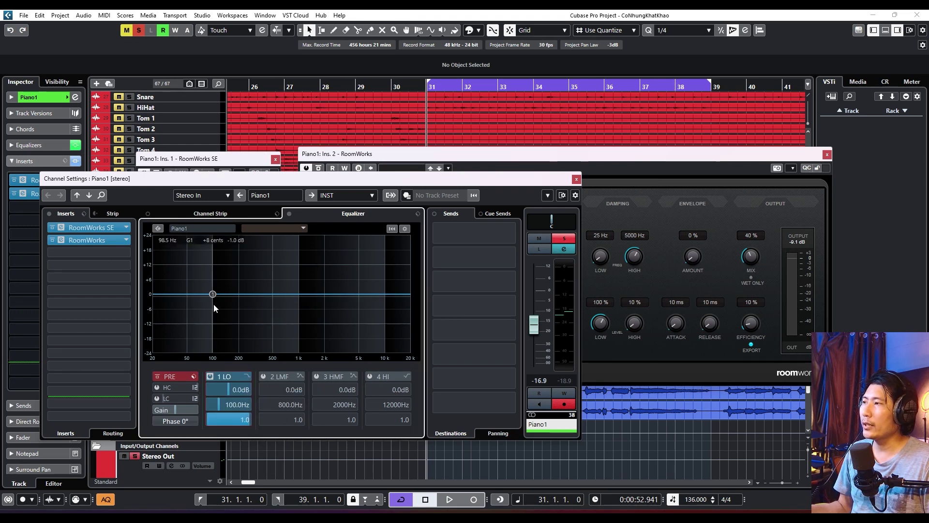
pyautogui.click(248, 376)
pyautogui.click(297, 415)
pyautogui.moveTo(212, 294); pyautogui.dragTo(202, 296)
# Step: Enable the equalizer's high band as a Low Pass II filter, lower it to 7765 Hz, and place RoomWorks beside the curve
pyautogui.click(406, 376)
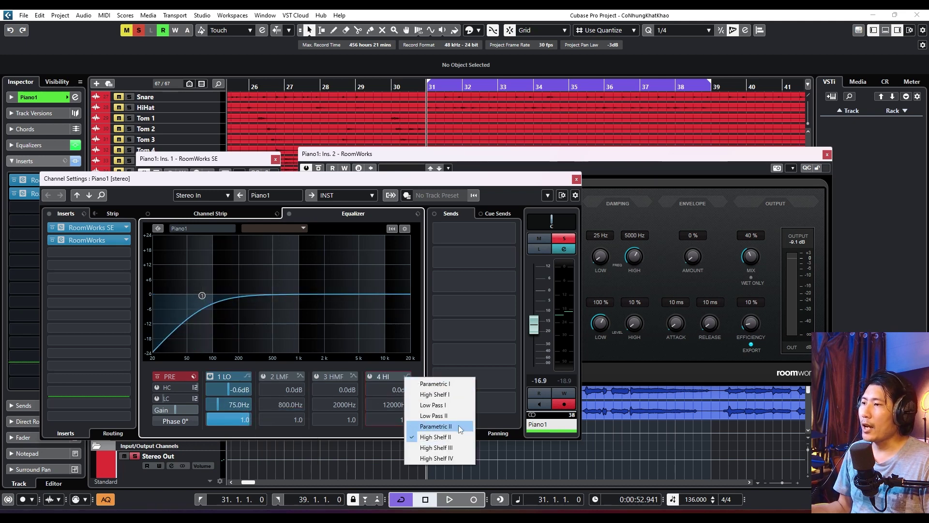
pyautogui.click(433, 415)
pyautogui.click(369, 376)
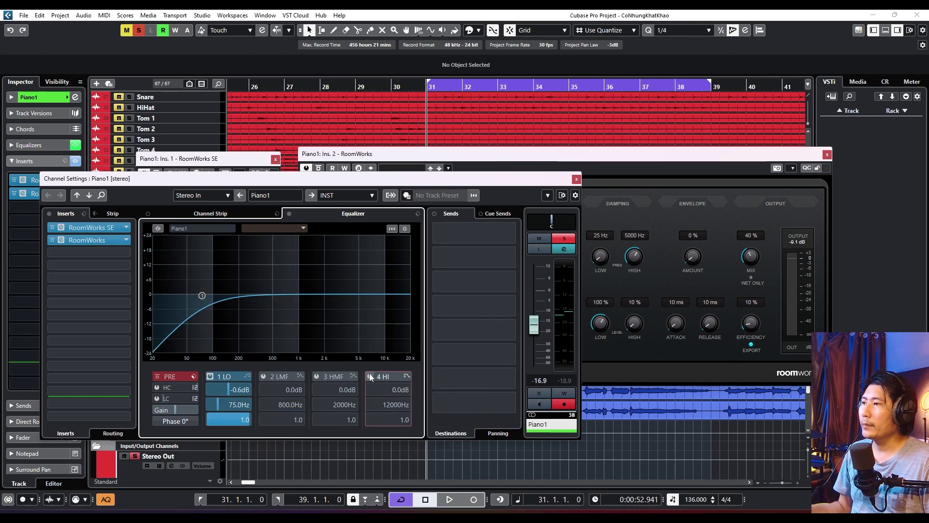
pyautogui.moveTo(458, 154); pyautogui.dragTo(551, 146)
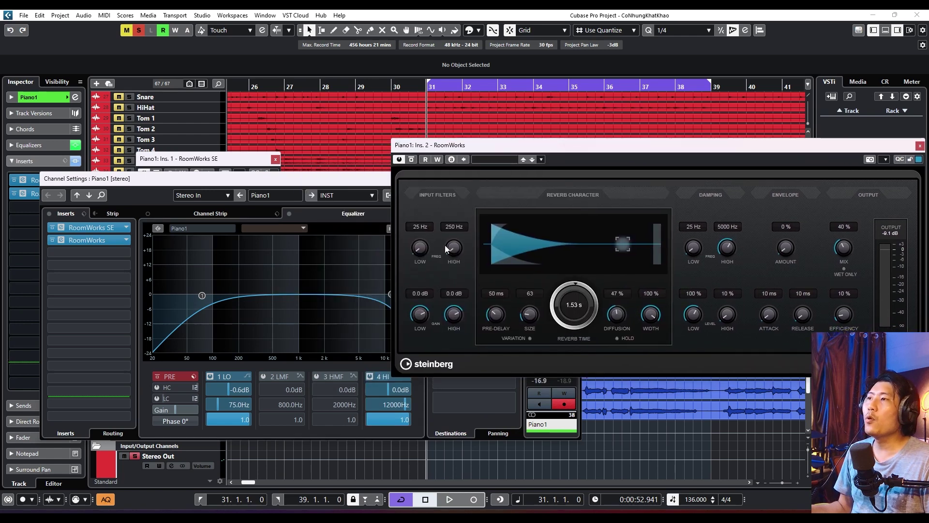
pyautogui.click(364, 286)
pyautogui.moveTo(357, 287)
pyautogui.mouseDown()
pyautogui.moveTo(312, 283)
pyautogui.moveTo(343, 284)
pyautogui.mouseUp()
pyautogui.moveTo(556, 147); pyautogui.dragTo(488, 145)
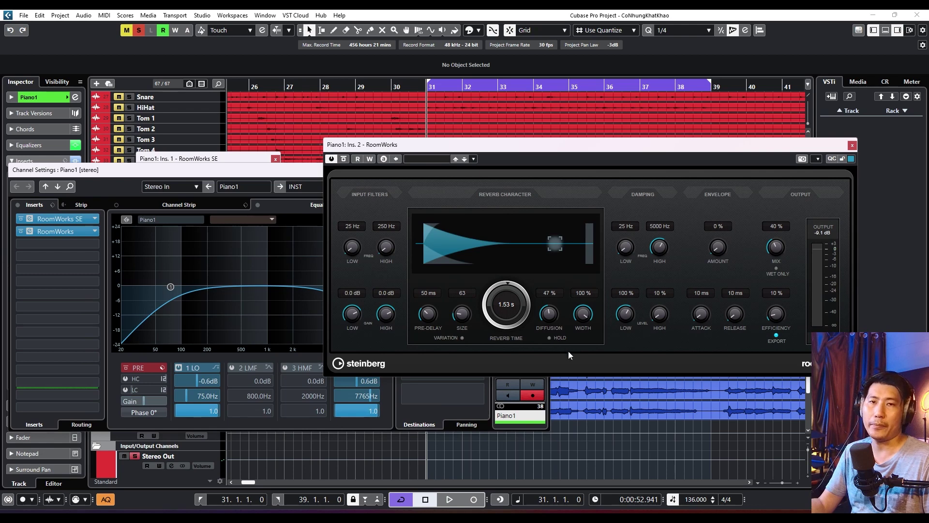
# Step: Switch off the equalizer's low and high bands and bring the RoomWorks window back over the channel settings
pyautogui.doubleClick(172, 287)
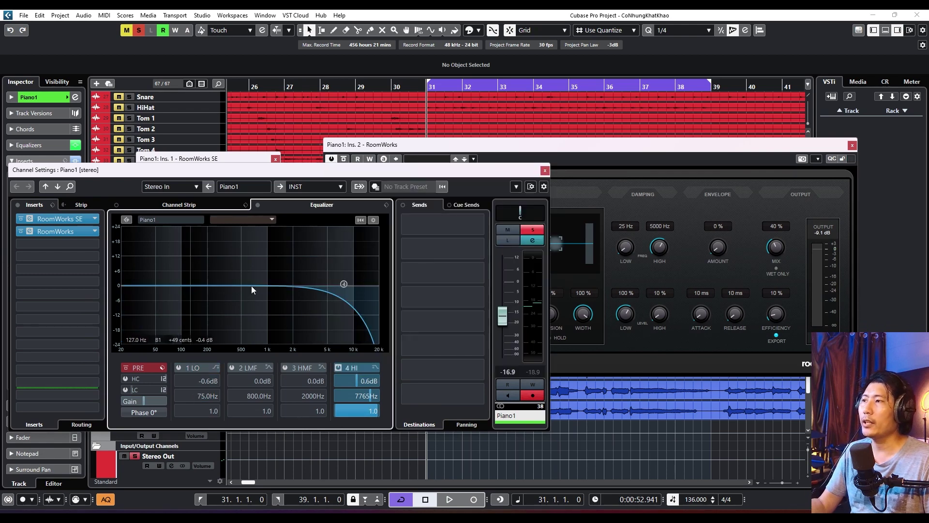
pyautogui.doubleClick(344, 284)
pyautogui.moveTo(533, 149); pyautogui.dragTo(457, 144)
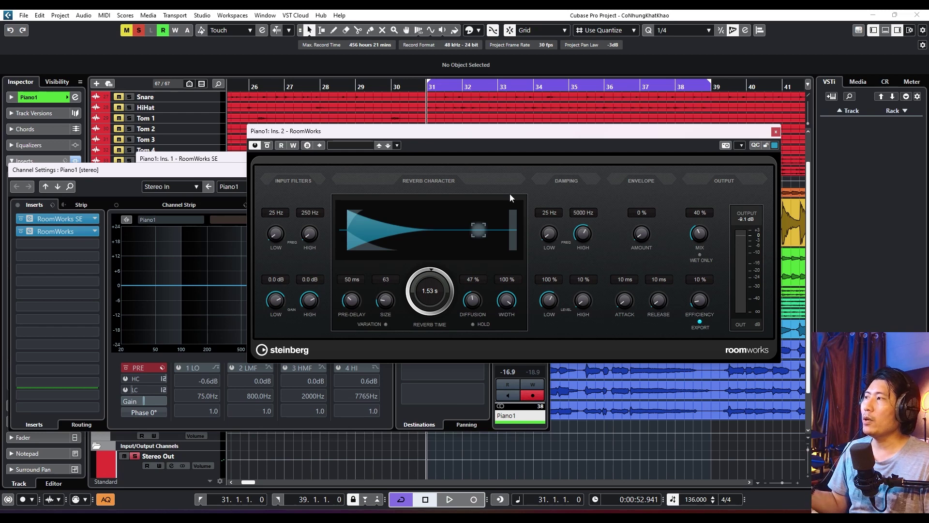
# Step: Insert EnvelopeShaper in the third insert slot of Piano1 and move its window clear of the insert list
pyautogui.click(77, 246)
pyautogui.write('en')
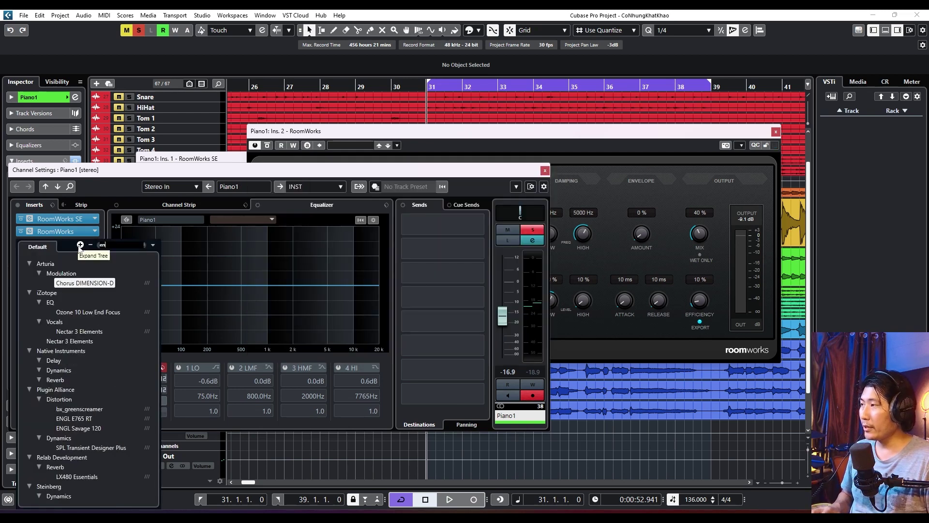
pyautogui.write('ve')
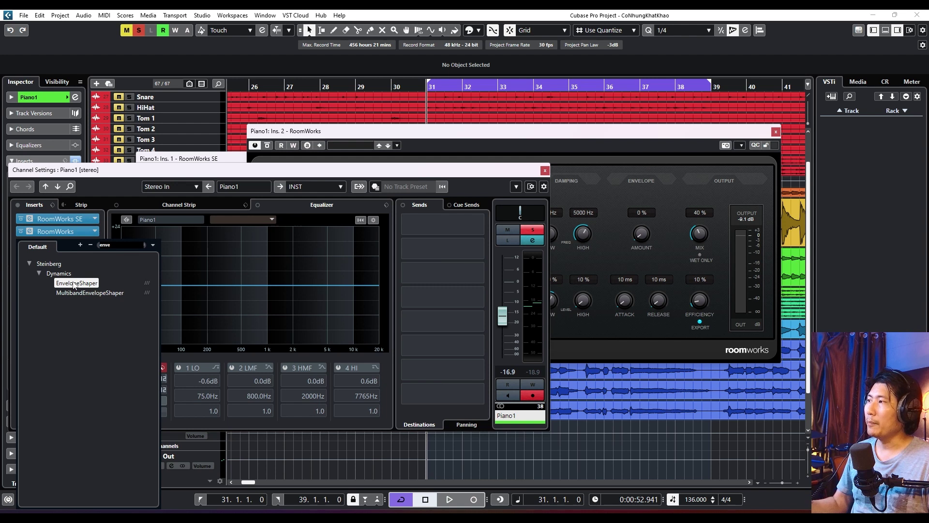
pyautogui.press('Return')
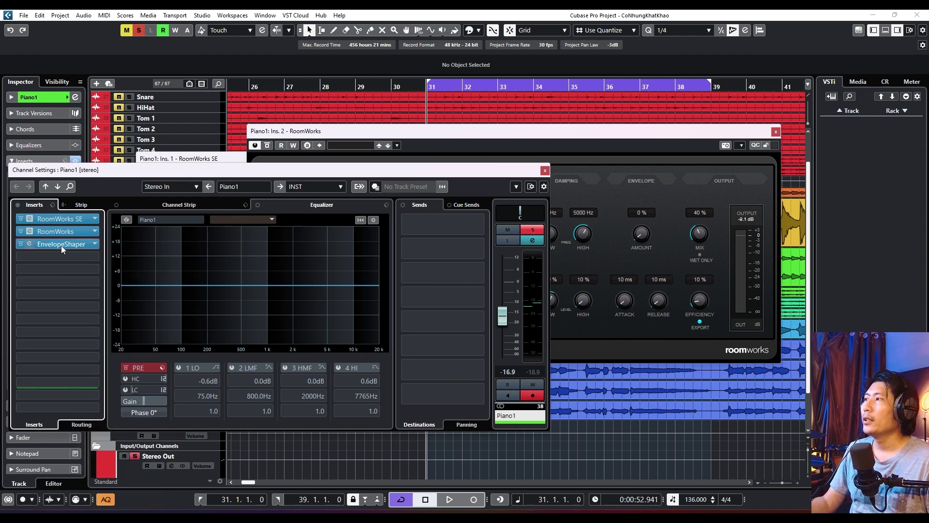
pyautogui.moveTo(254, 161); pyautogui.dragTo(315, 128)
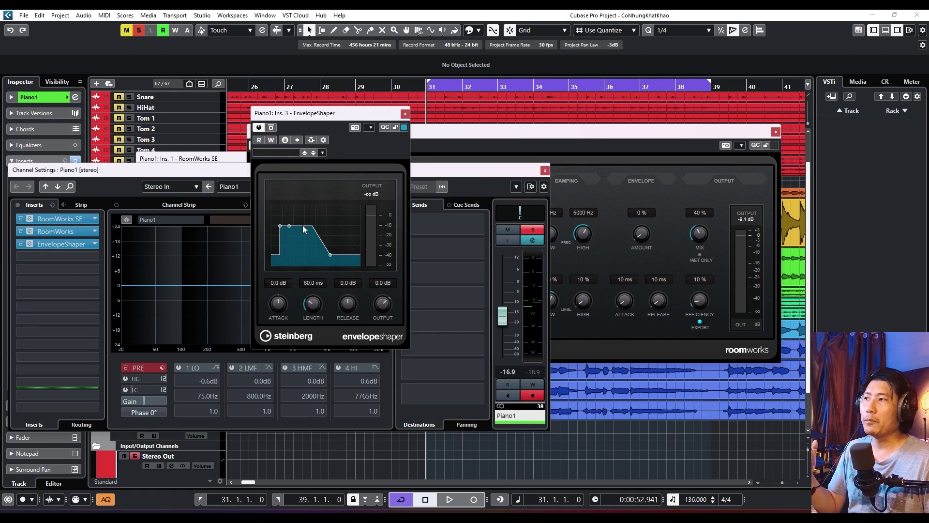
# Step: Set EnvelopeShaper's Attack to -20 dB and Release to 20 dB, remove the plugin from Piano1, and return to RoomWorks
pyautogui.moveTo(280, 226); pyautogui.dragTo(278, 251)
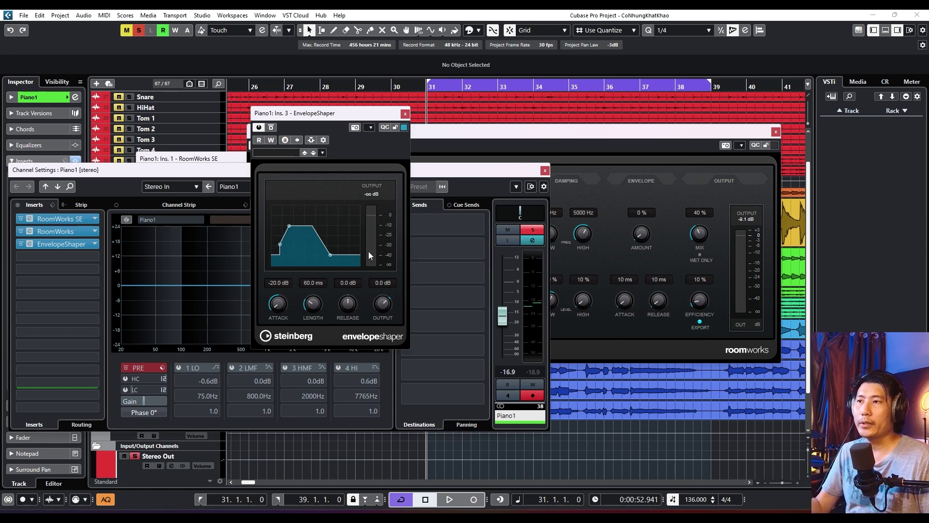
pyautogui.moveTo(333, 254); pyautogui.dragTo(396, 247)
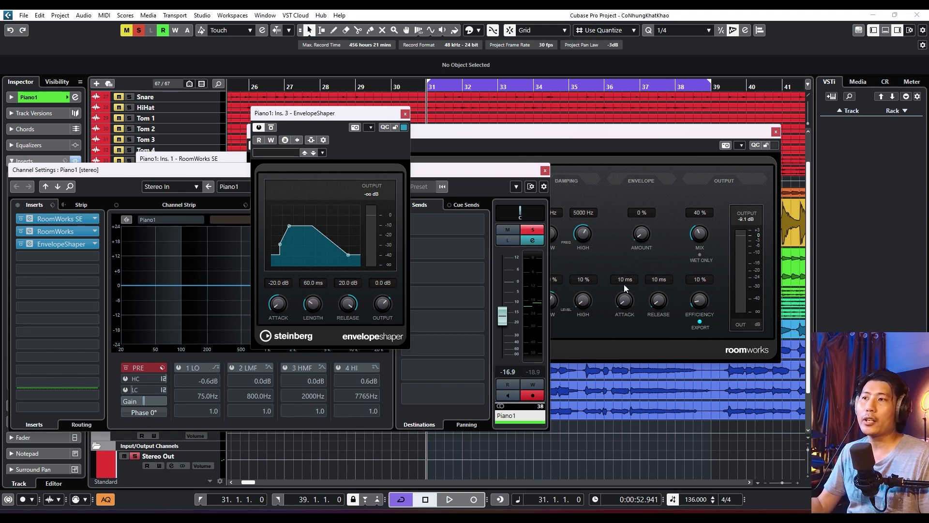
pyautogui.click(95, 244)
pyautogui.click(57, 268)
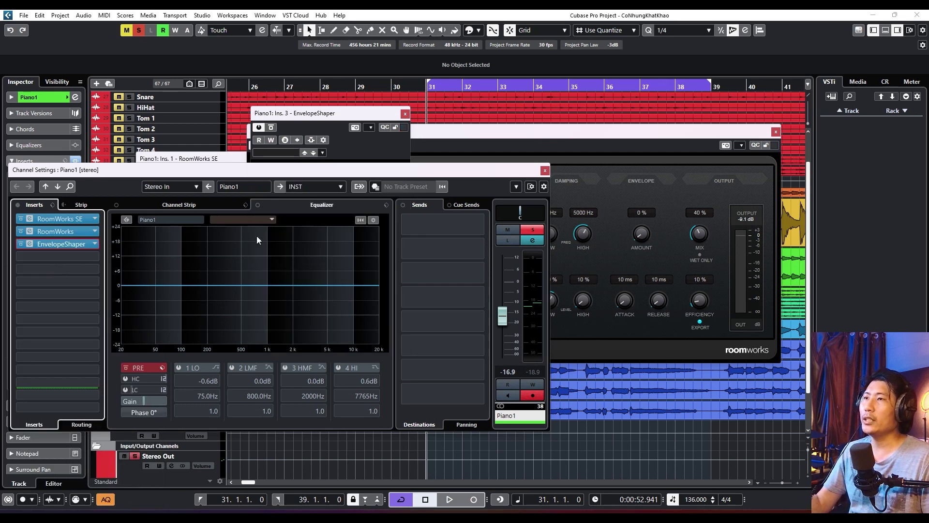
pyautogui.click(628, 190)
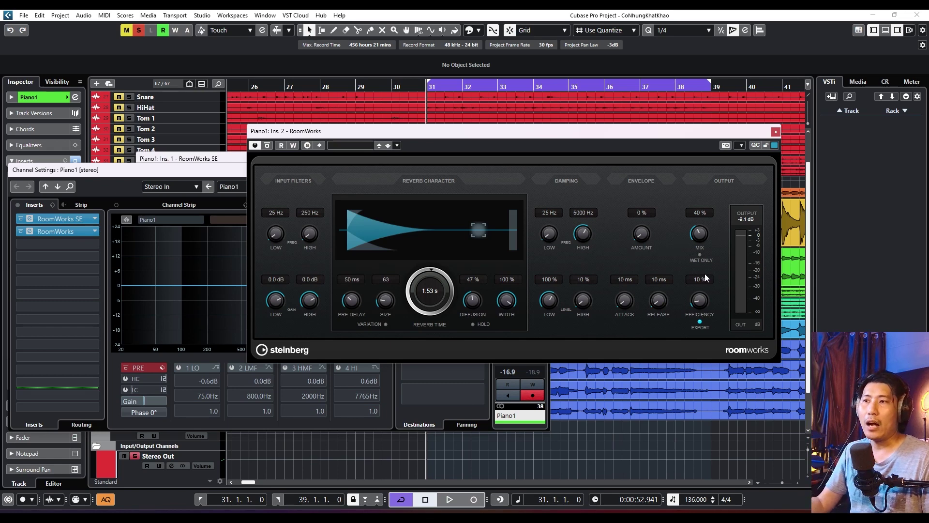
# Step: Rearrange the channel settings and reverb windows with RoomWorks SE in front, and bypass RoomWorks
pyautogui.moveTo(207, 168); pyautogui.dragTo(270, 199)
pyautogui.moveTo(467, 141); pyautogui.dragTo(454, 198)
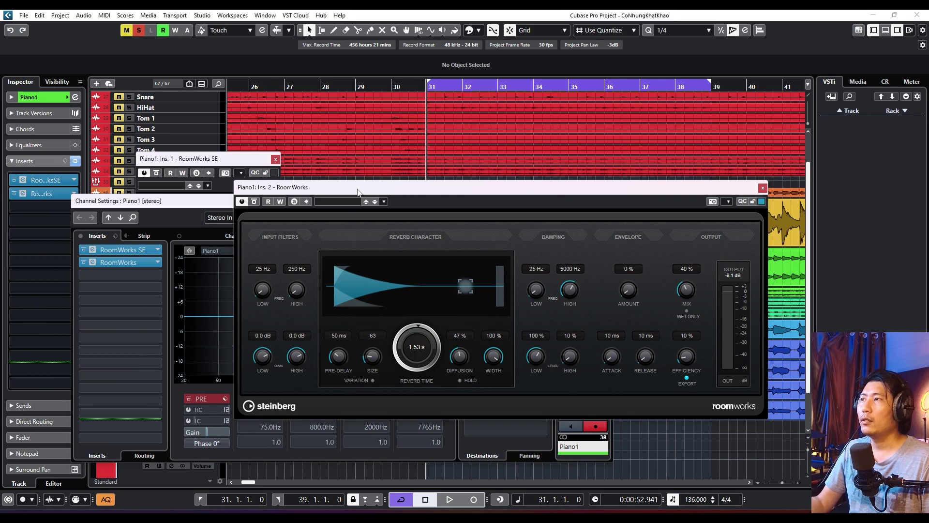
pyautogui.moveTo(209, 162); pyautogui.dragTo(349, 142)
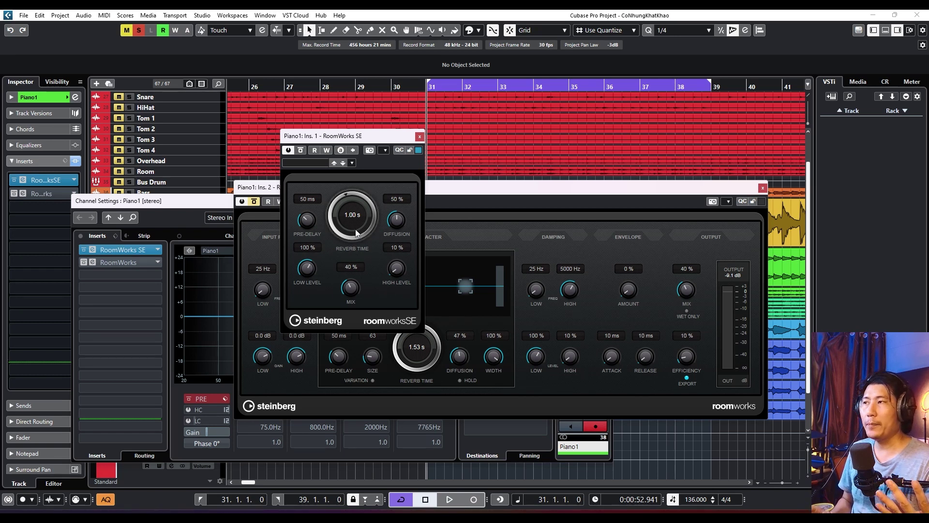
# Step: Set RoomWorks SE's reverb time to 0.10 s and raise it to 20.00 s while playing the looped section
pyautogui.moveTo(343, 211); pyautogui.dragTo(344, 213)
pyautogui.moveTo(342, 248); pyautogui.dragTo(341, 249)
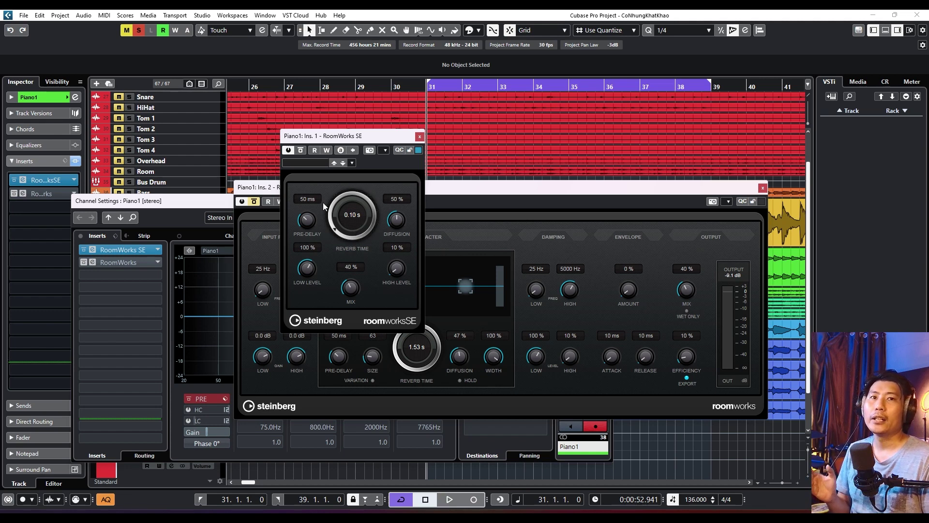
pyautogui.press('space')
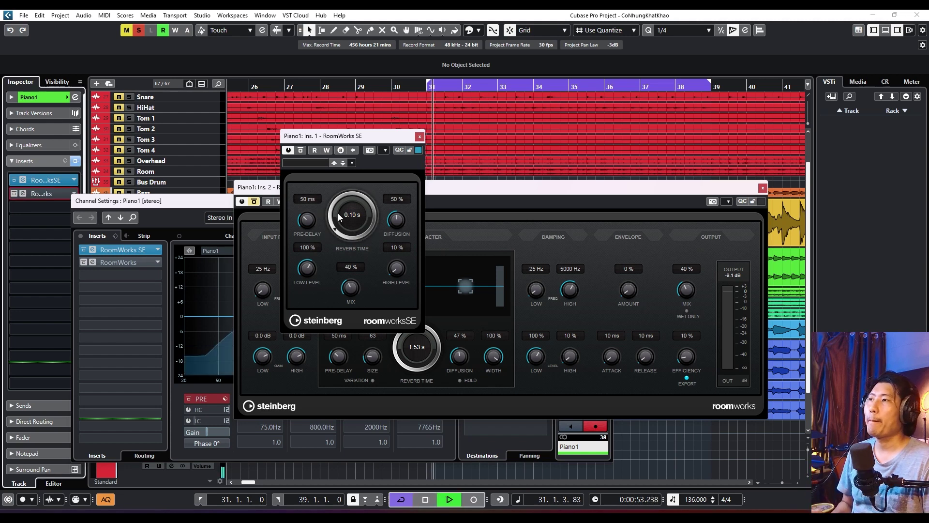
pyautogui.moveTo(338, 215); pyautogui.dragTo(358, 158)
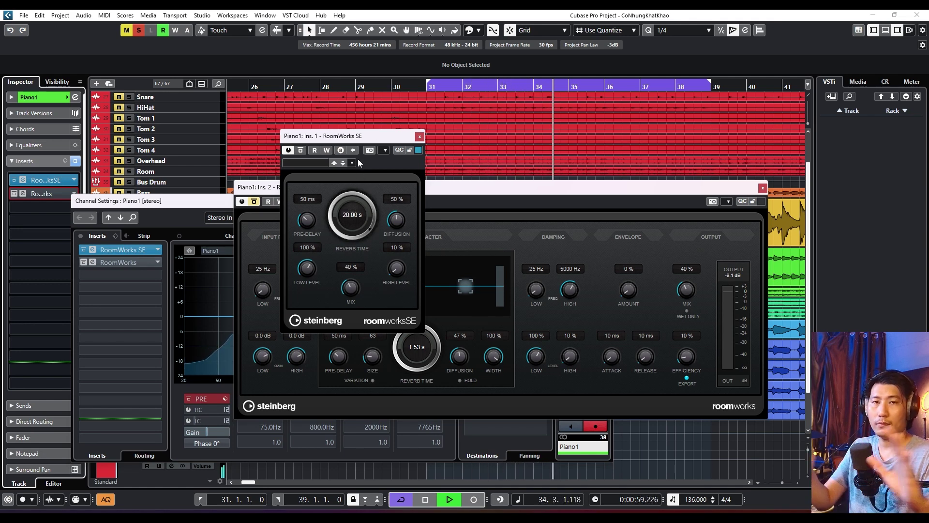
pyautogui.press('space')
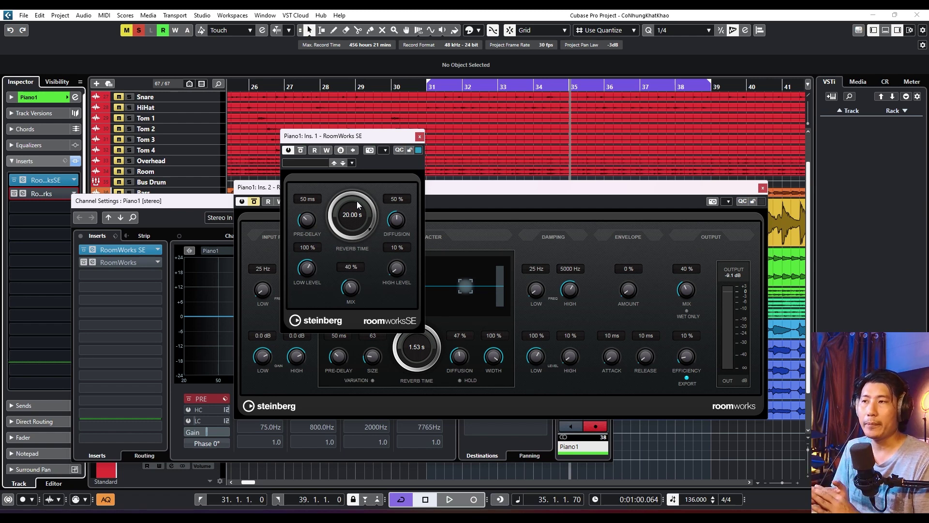
# Step: Divide 60000 by the project tempo of 136 in Calculator, and set RoomWorks SE's reverb time to 0.47 s back in Cubase
pyautogui.click(702, 499)
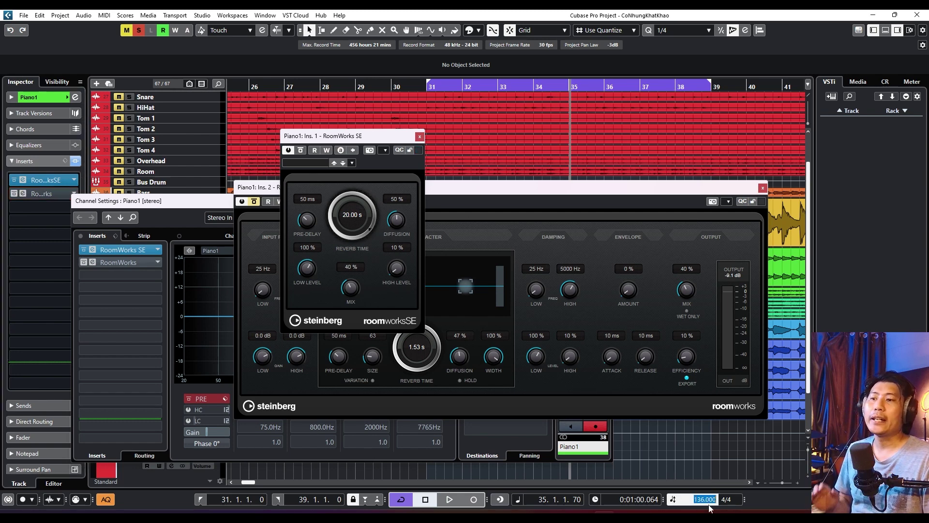
pyautogui.press('Escape')
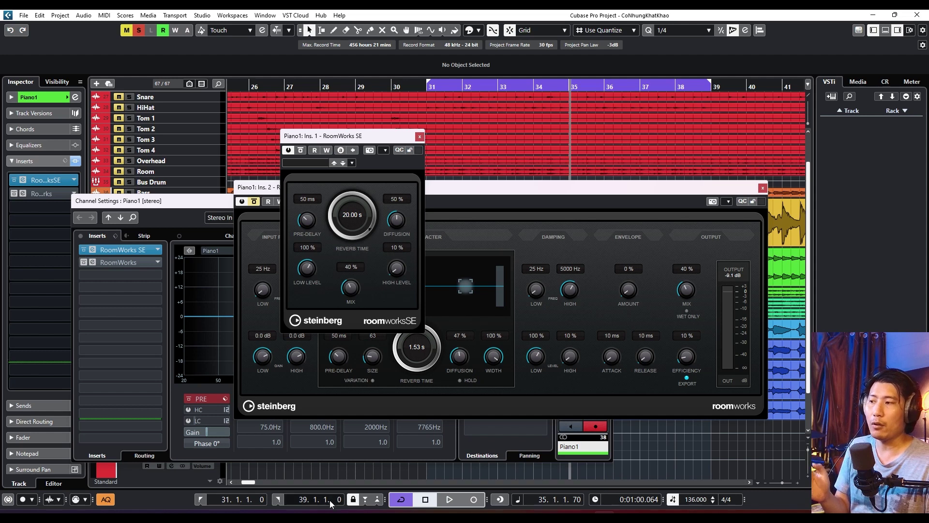
pyautogui.press('super+s')
pyautogui.write('calc')
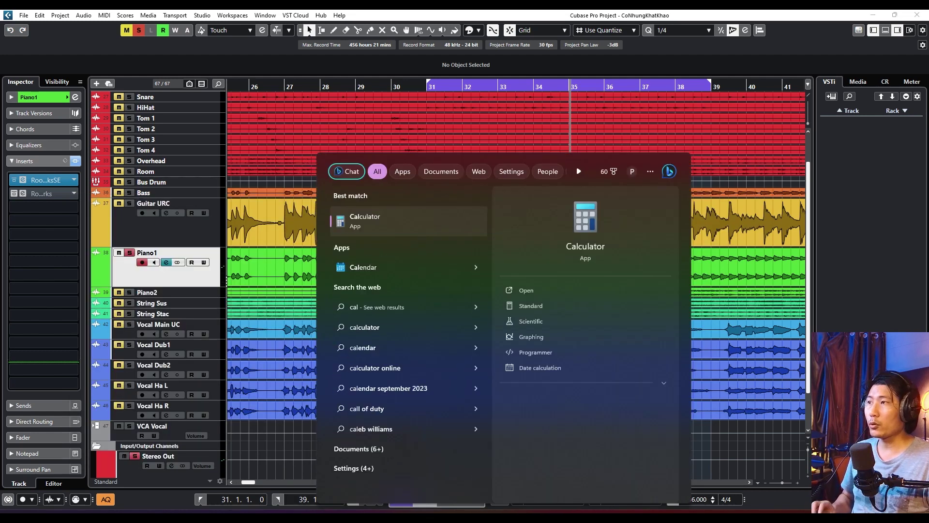
pyautogui.press('Return')
pyautogui.write('600000')
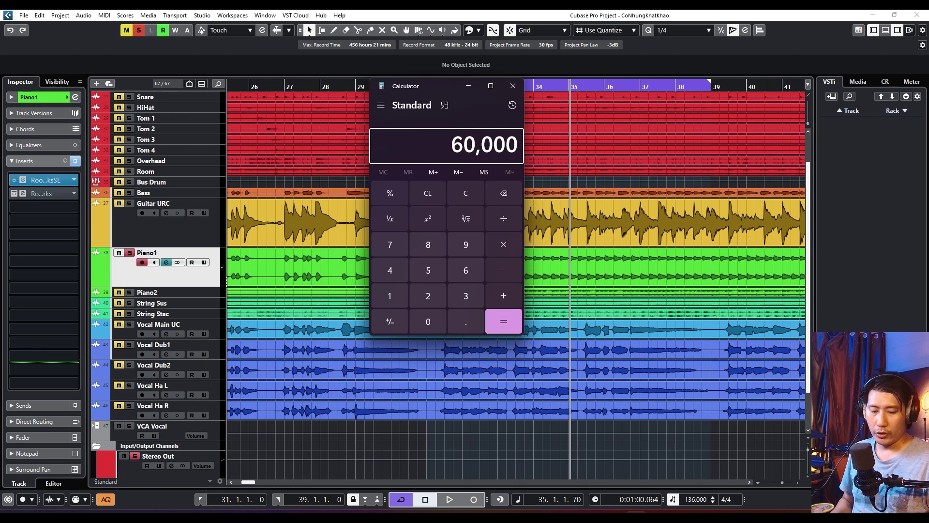
pyautogui.write('/1')
pyautogui.write('36')
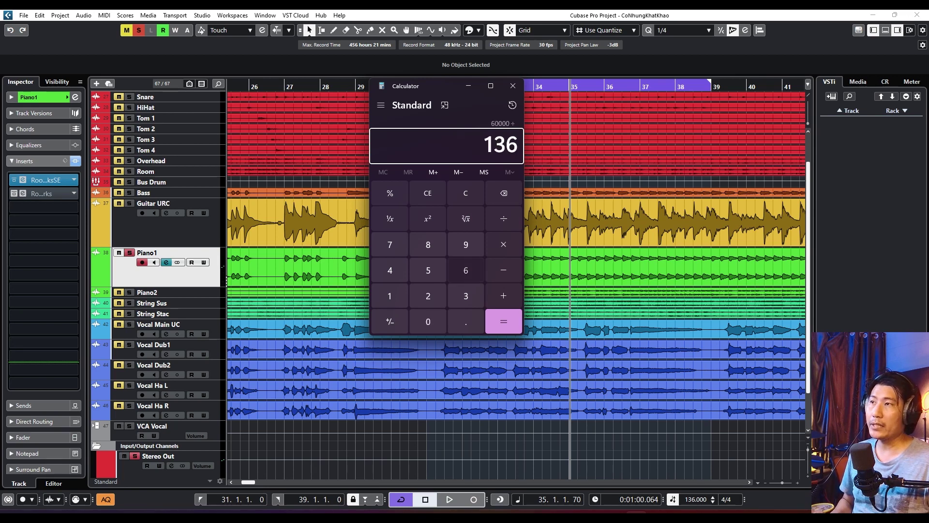
pyautogui.press('Return')
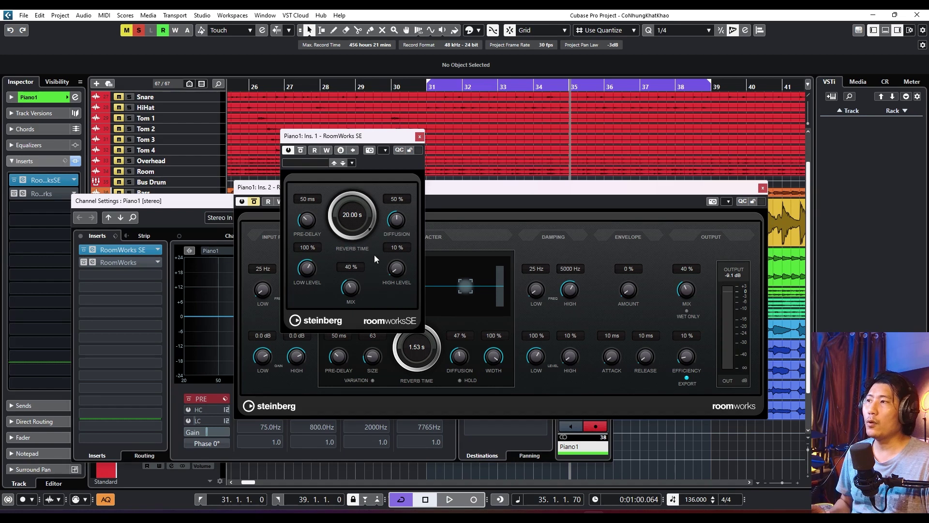
pyautogui.moveTo(335, 233)
pyautogui.mouseDown()
pyautogui.moveTo(325, 259)
pyautogui.moveTo(326, 245)
pyautogui.mouseUp()
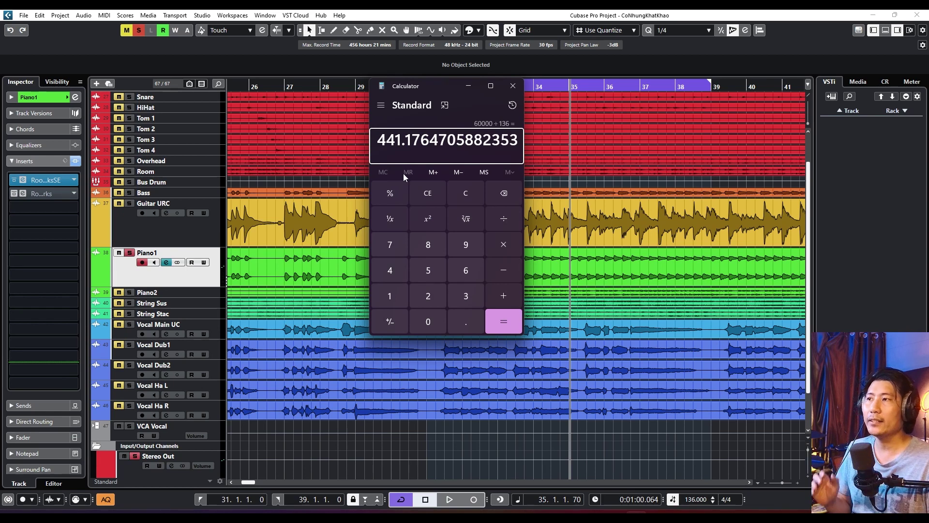
# Step: In Calculator, multiply the beat length by 2 and divide that result by 4
pyautogui.click(503, 245)
pyautogui.click(428, 296)
pyautogui.click(492, 322)
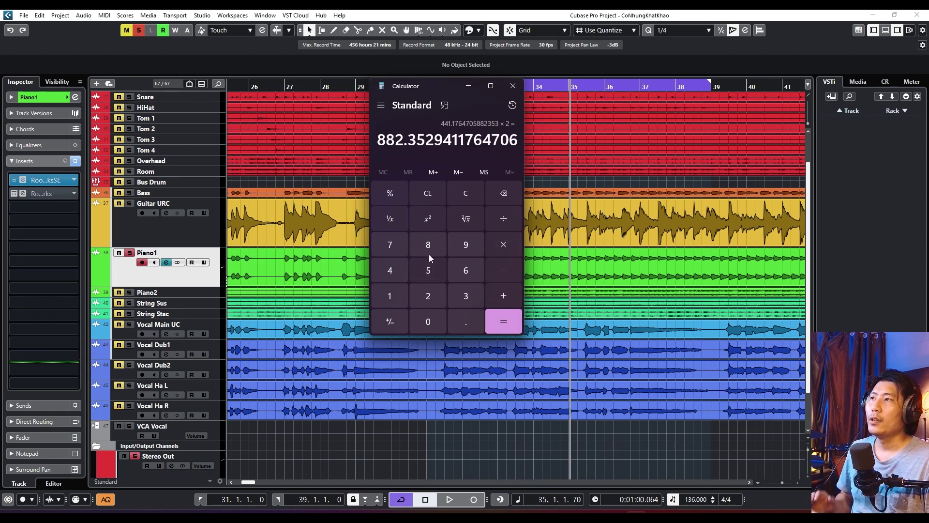
pyautogui.click(503, 220)
pyautogui.click(389, 270)
pyautogui.click(504, 323)
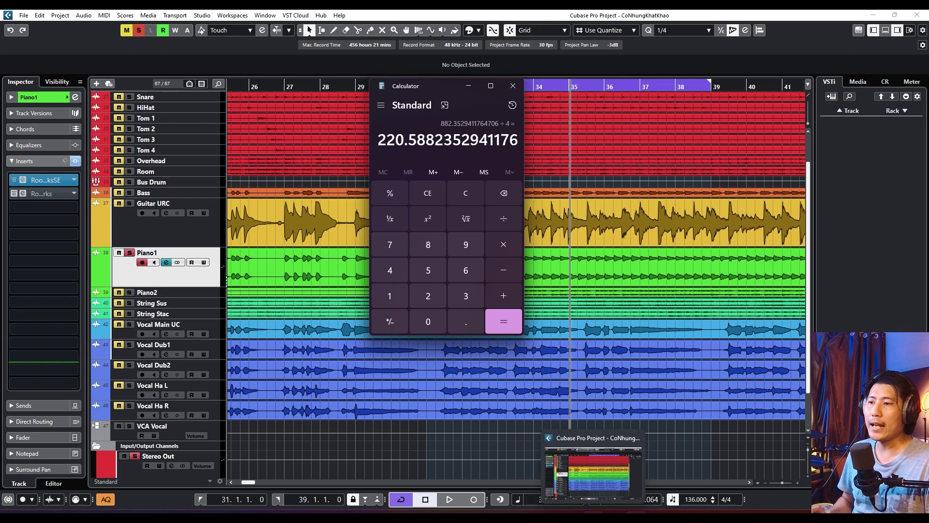
# Step: Return to Cubase and play the looped section, toggling RoomWorks SE's bypass to compare the dry and reverberated piano
pyautogui.click(593, 516)
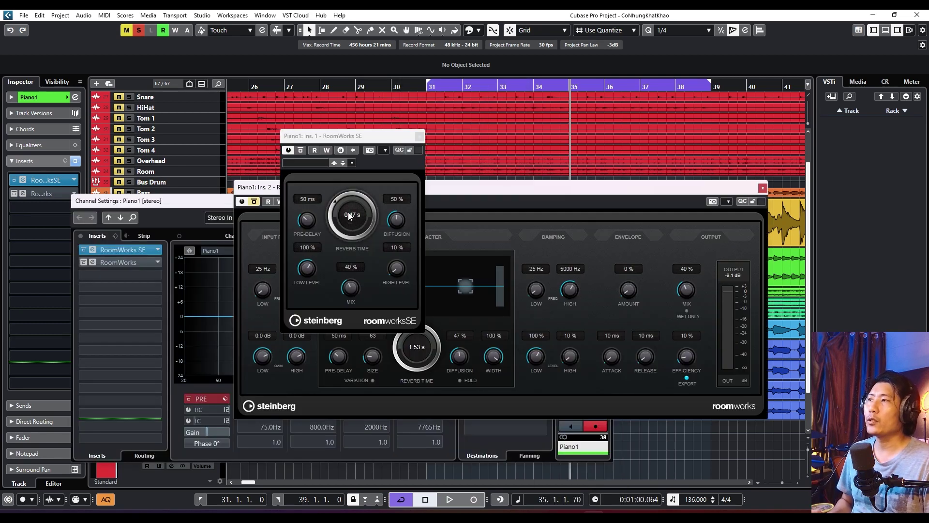
pyautogui.press('space')
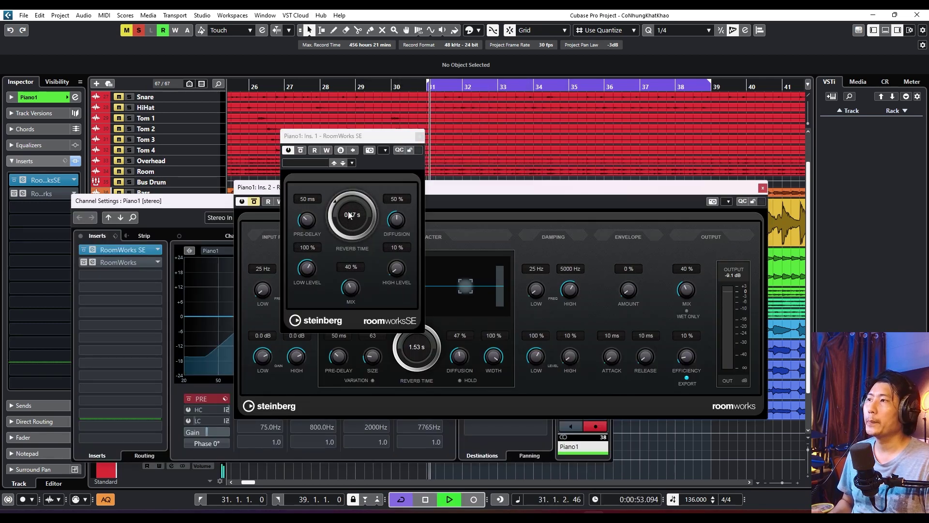
pyautogui.click(301, 150)
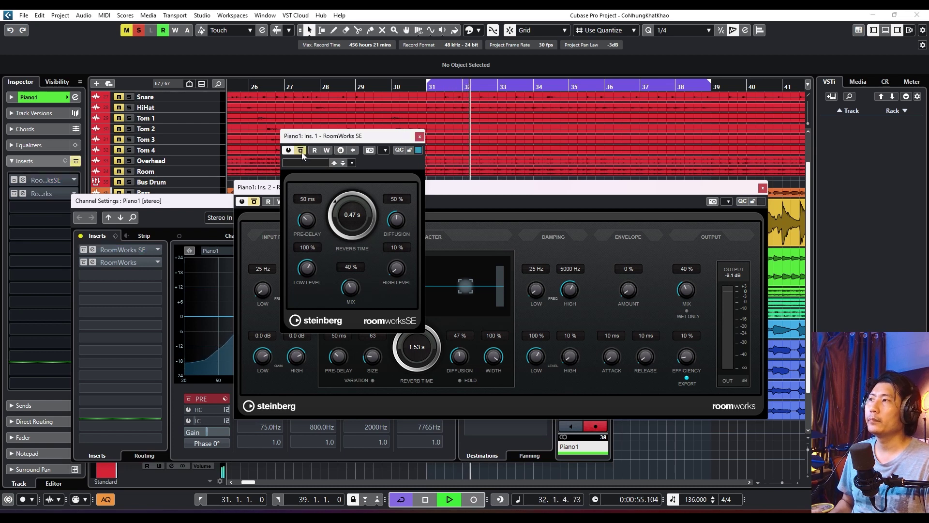
pyautogui.click(300, 151)
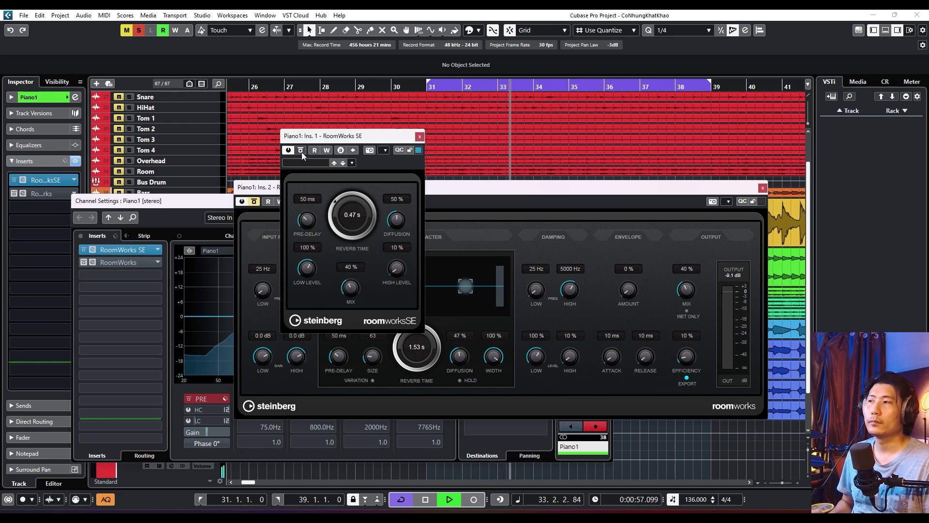
pyautogui.click(301, 150)
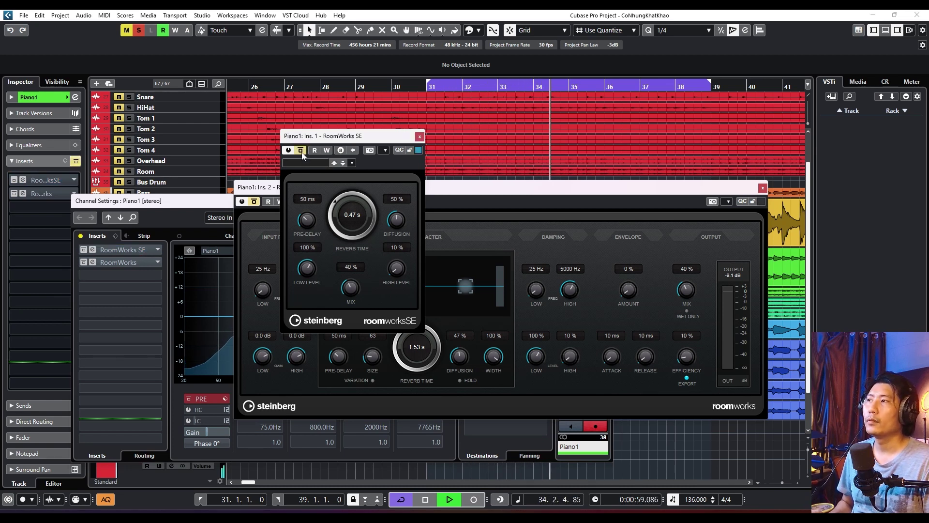
pyautogui.click(300, 150)
# Step: Lower RoomWorks SE's reverb time to 0.22 s for a comparison against bypass, and raise it to 0.45 s
pyautogui.moveTo(340, 206)
pyautogui.mouseDown()
pyautogui.moveTo(342, 179)
pyautogui.moveTo(344, 199)
pyautogui.moveTo(331, 216)
pyautogui.moveTo(345, 217)
pyautogui.mouseUp()
pyautogui.click(300, 150)
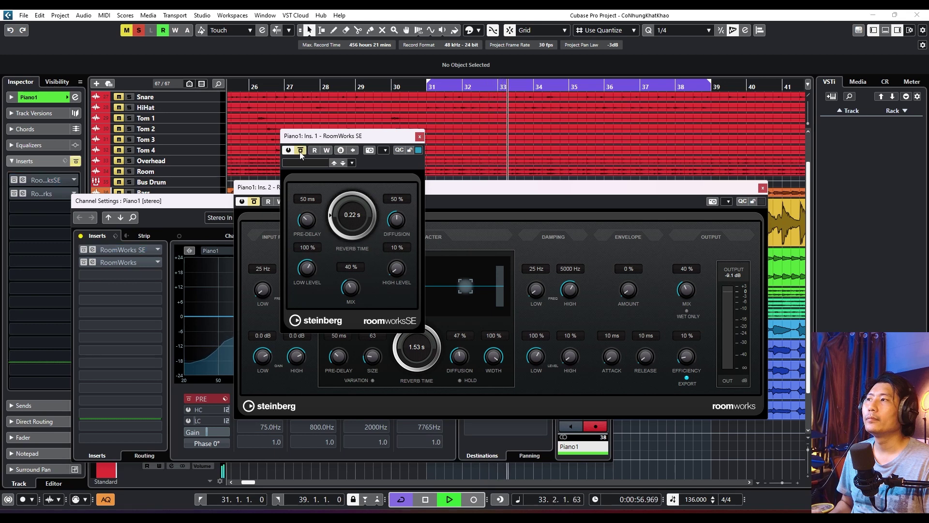
pyautogui.click(300, 151)
pyautogui.moveTo(335, 201); pyautogui.dragTo(337, 196)
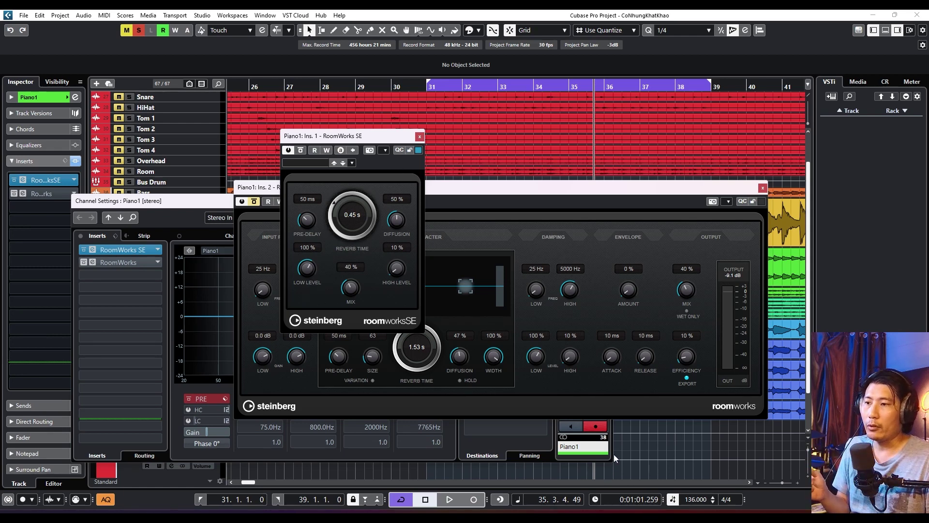
# Step: Bring up Calculator to examine the decimals of the calculated time value, and switch back to Cubase
pyautogui.click(636, 517)
pyautogui.moveTo(405, 140); pyautogui.dragTo(453, 140)
pyautogui.click(448, 19)
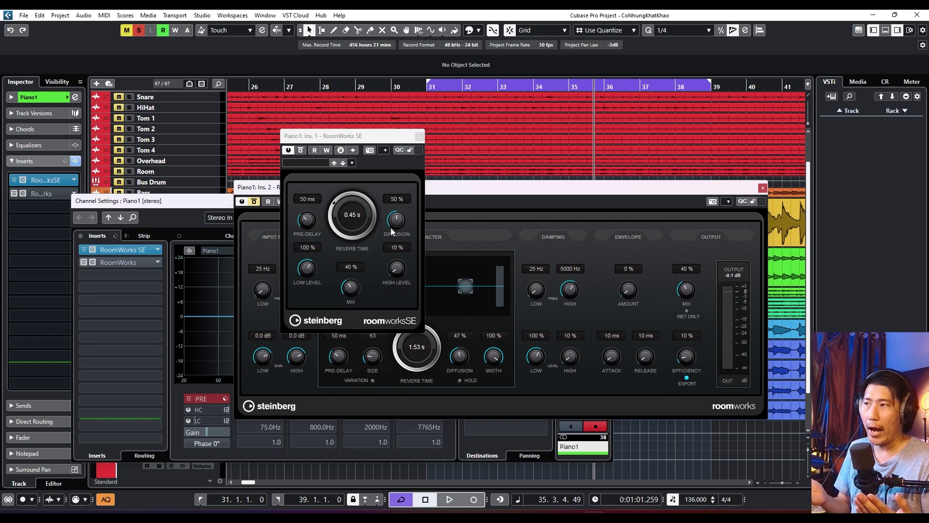
# Step: Play the looped section with RoomWorks SE's diffusion at 0 %, raise it to 100 %, and settle on 41 %
pyautogui.moveTo(398, 225); pyautogui.dragTo(373, 282)
pyautogui.press('space')
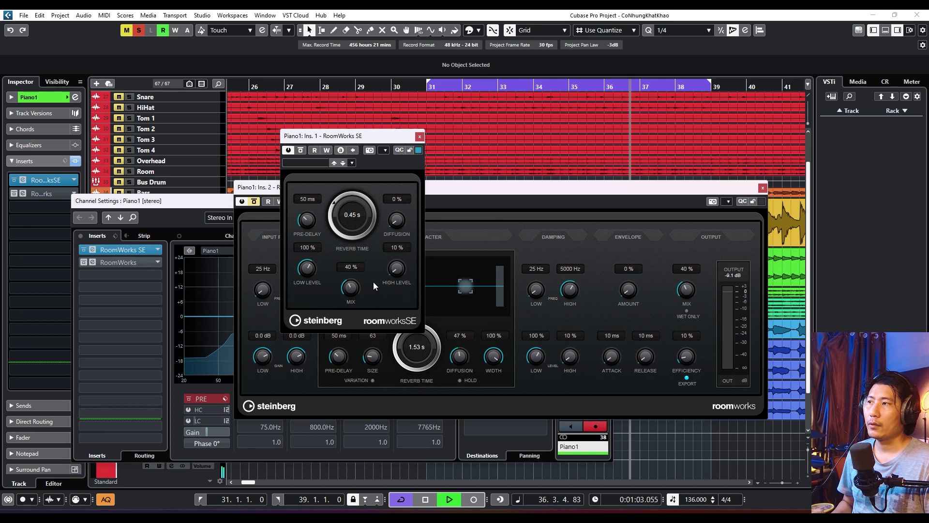
pyautogui.moveTo(397, 225); pyautogui.dragTo(415, 149)
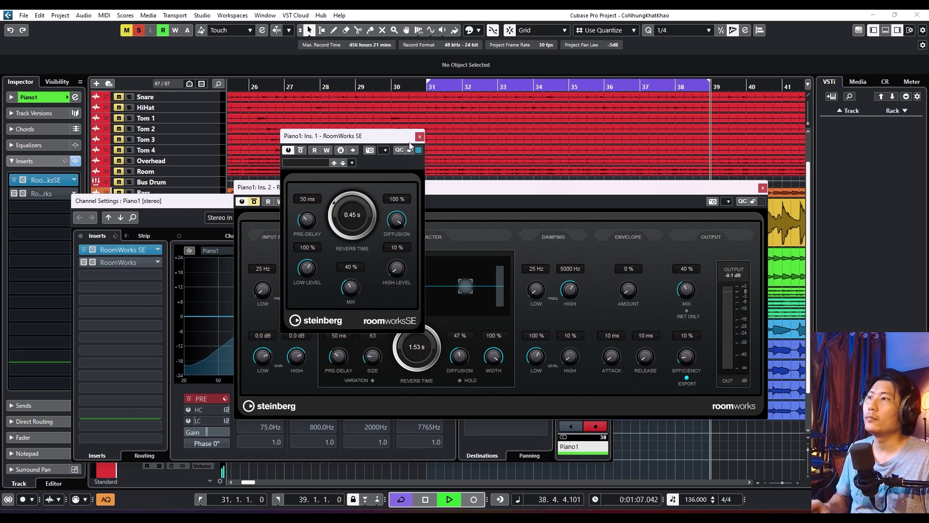
pyautogui.moveTo(400, 221); pyautogui.dragTo(376, 295)
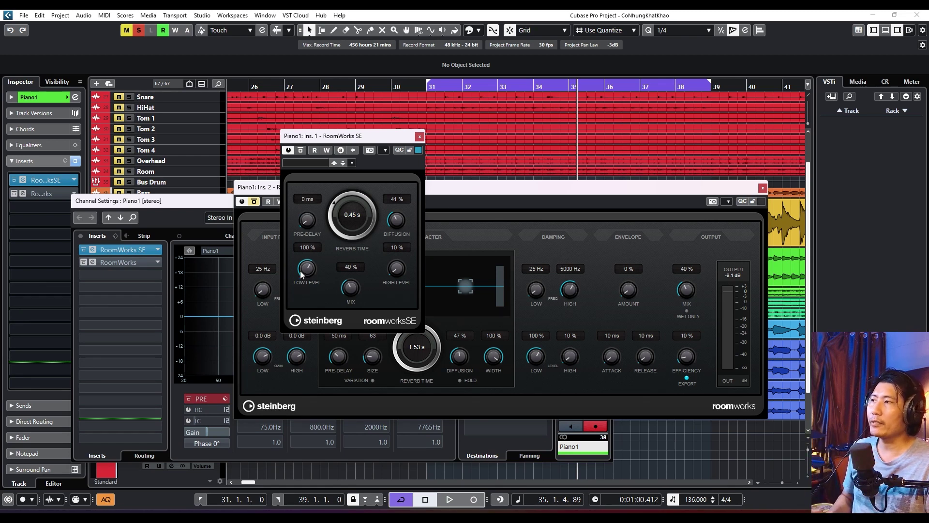
# Step: Audition RoomWorks SE's pre-delay at 138 ms and 1 ms during playback, and leave it at 4 ms
pyautogui.press('space')
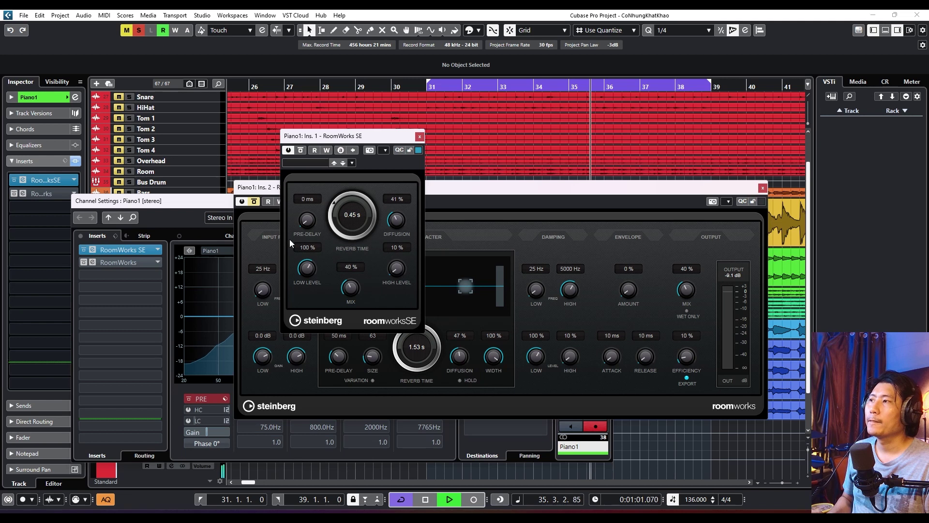
pyautogui.moveTo(310, 220); pyautogui.dragTo(312, 183)
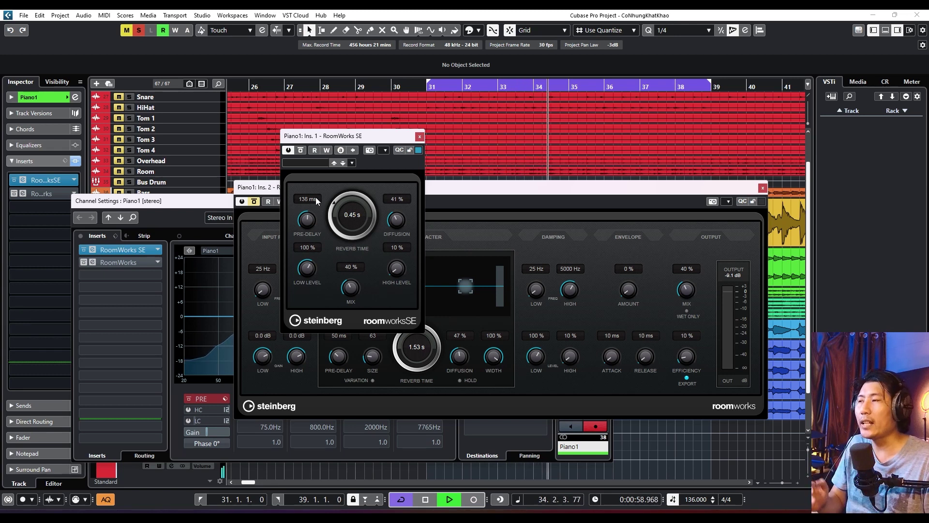
pyautogui.moveTo(318, 201); pyautogui.dragTo(296, 257)
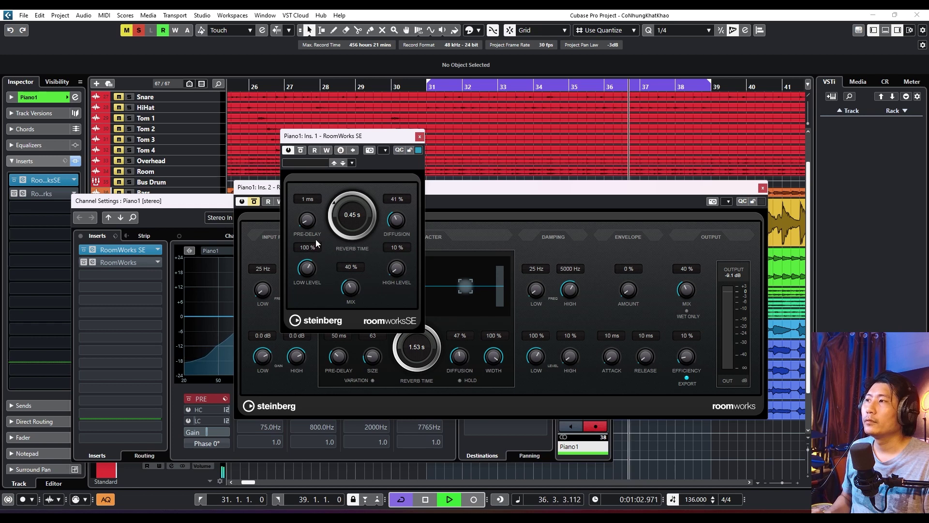
pyautogui.moveTo(305, 219); pyautogui.dragTo(305, 213)
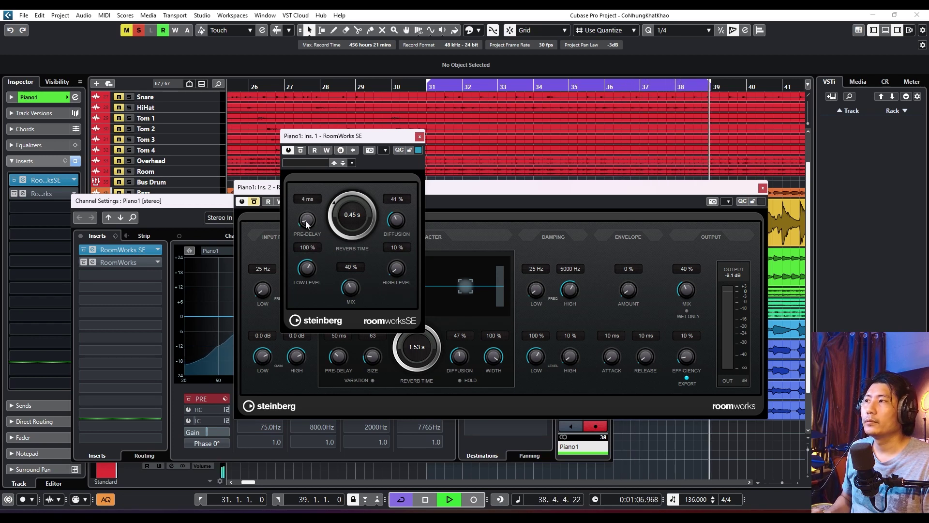
pyautogui.press('space')
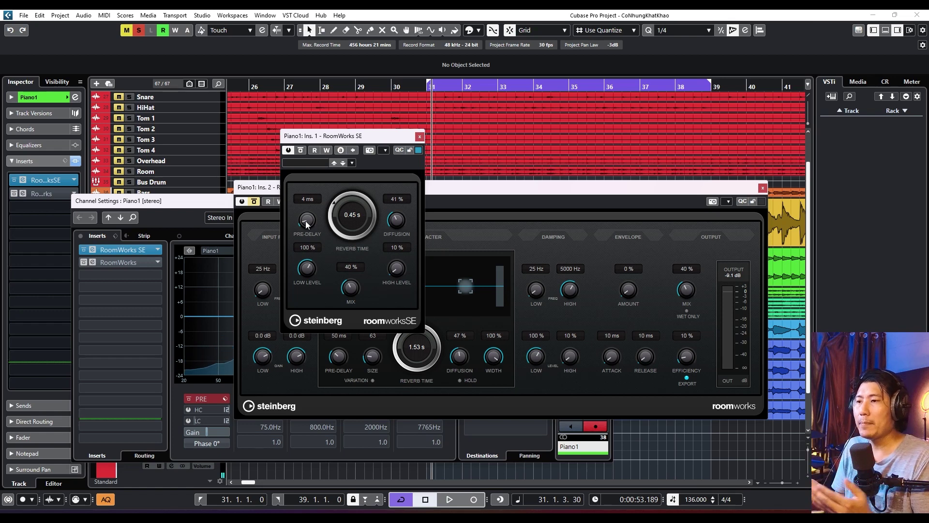
# Step: Switch to Calculator and divide the previous time result by 8 to get a pre-delay value
pyautogui.click(635, 515)
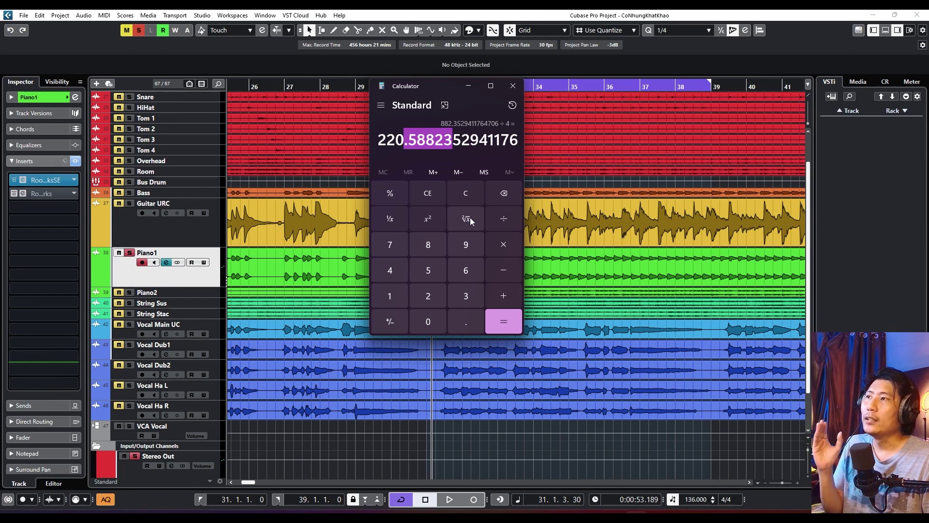
pyautogui.click(504, 217)
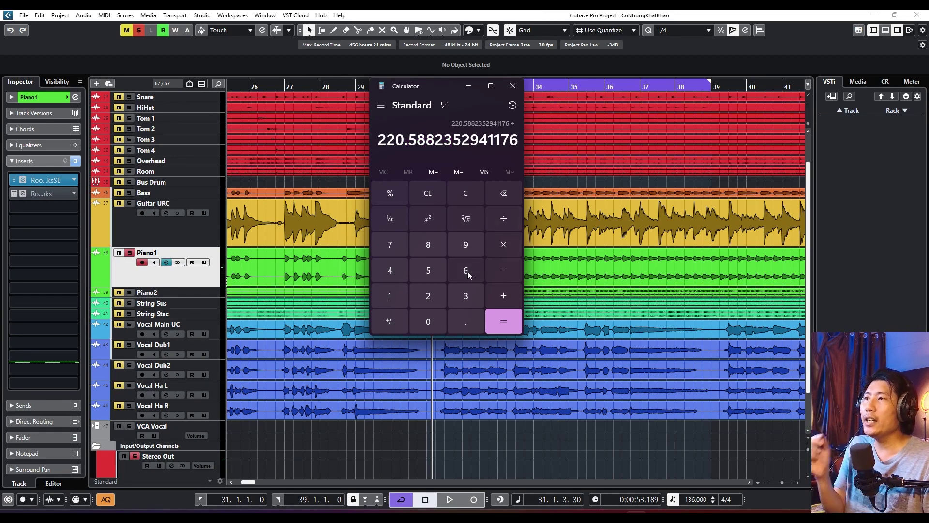
pyautogui.click(428, 247)
pyautogui.click(496, 317)
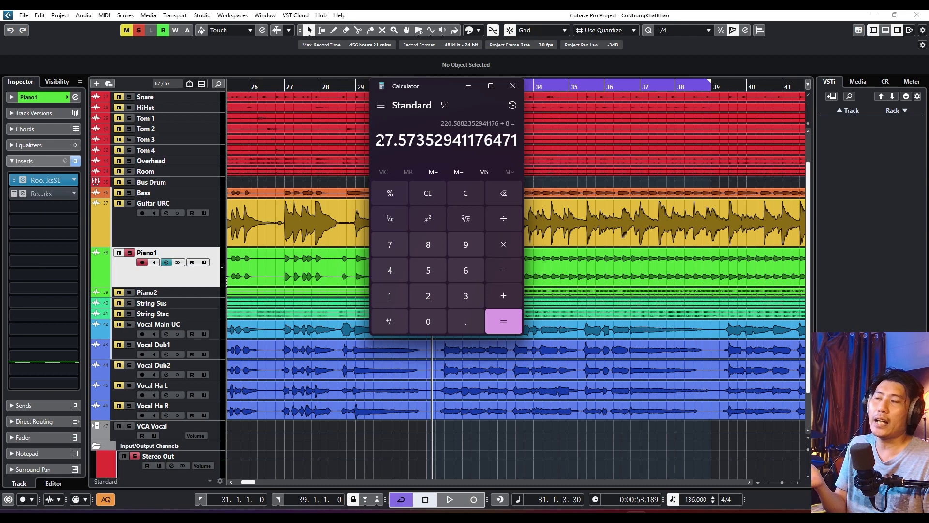
# Step: Back in Cubase, set RoomWorks SE's pre-delay to 28 ms and compare it against bypass during playback
pyautogui.click(527, 195)
pyautogui.moveTo(304, 222)
pyautogui.mouseDown()
pyautogui.moveTo(305, 209)
pyautogui.moveTo(297, 221)
pyautogui.mouseUp()
pyautogui.press('space')
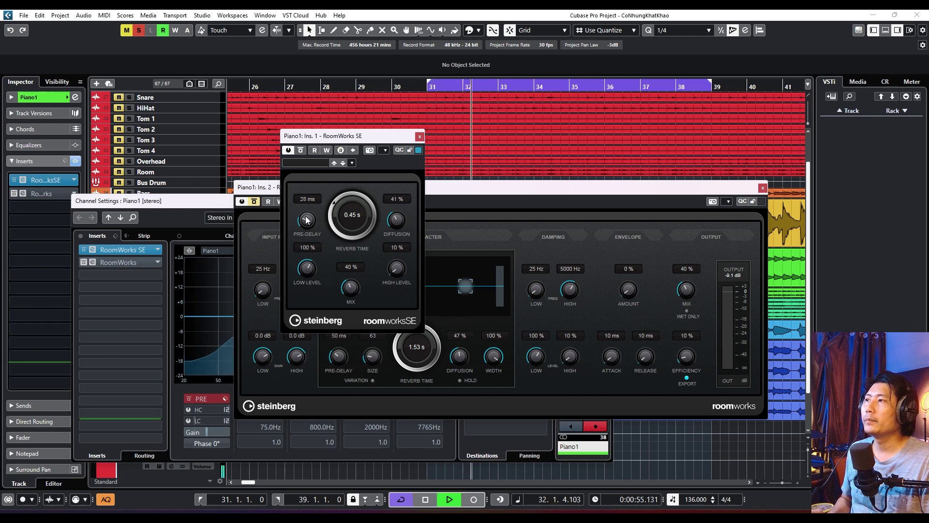
pyautogui.click(301, 152)
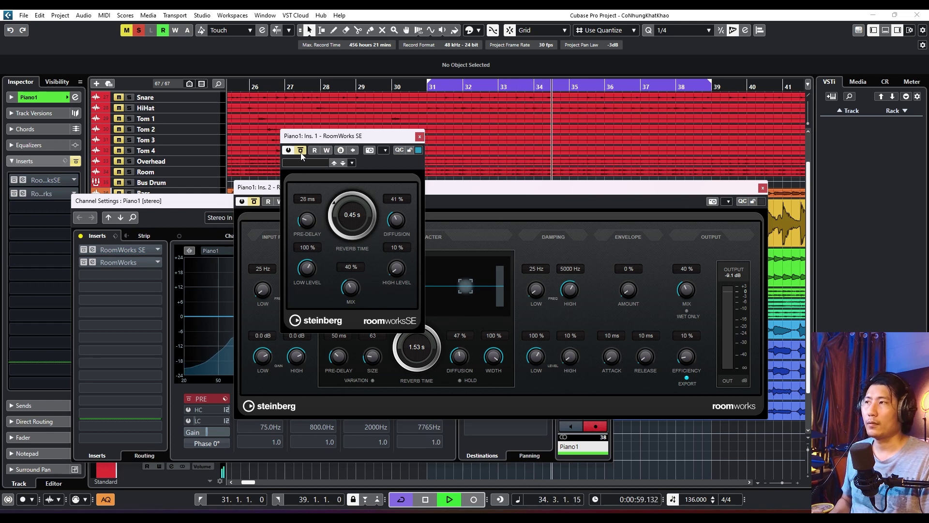
pyautogui.click(300, 151)
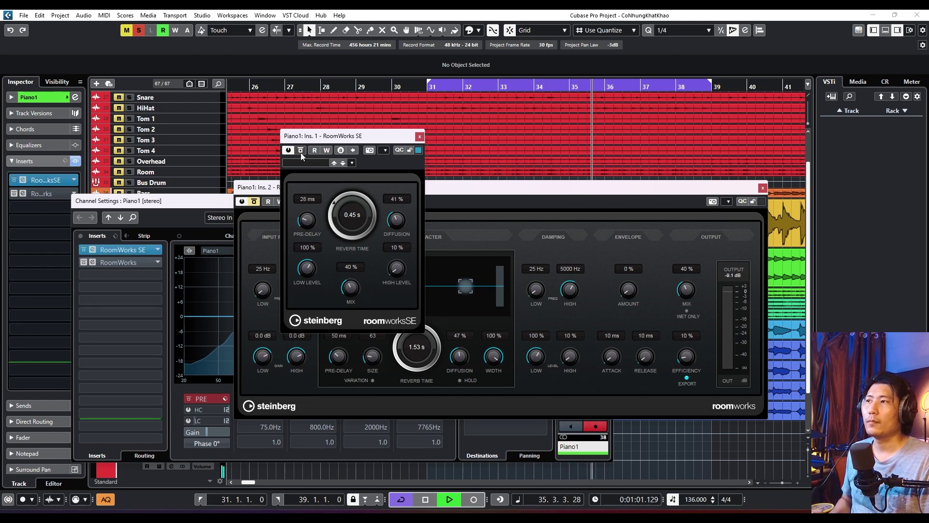
pyautogui.press('space')
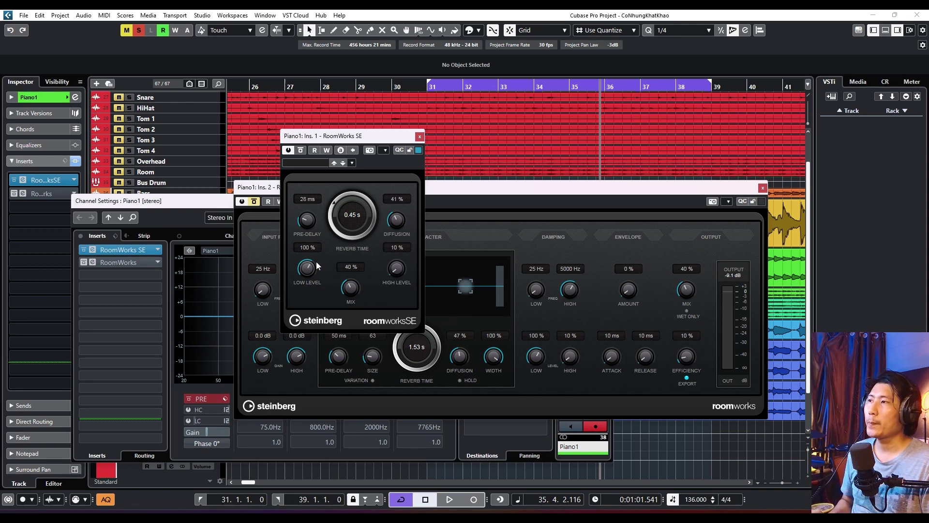
# Step: Play the loop while setting RoomWorks SE's low level to 10 %, raising it to 400 %, and lowering it to 79 %
pyautogui.press('space')
pyautogui.moveTo(316, 261); pyautogui.dragTo(305, 325)
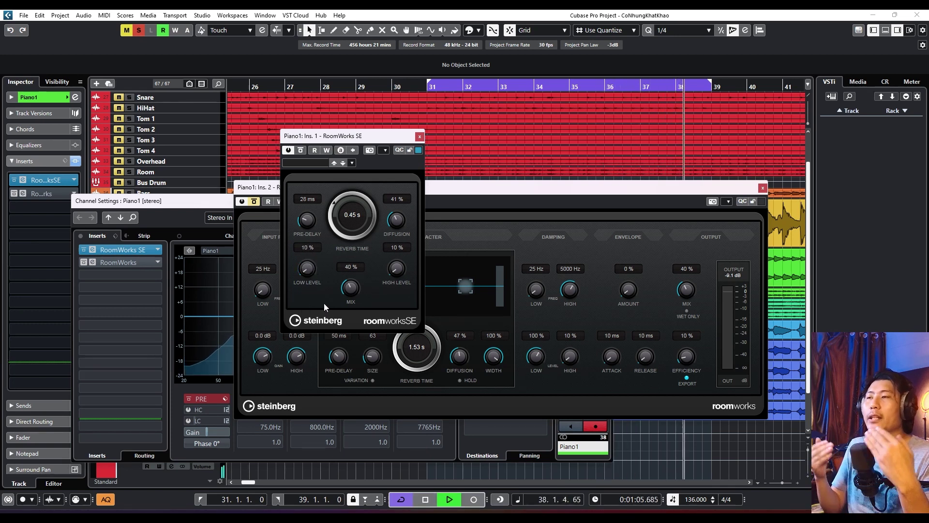
pyautogui.moveTo(310, 272); pyautogui.dragTo(328, 173)
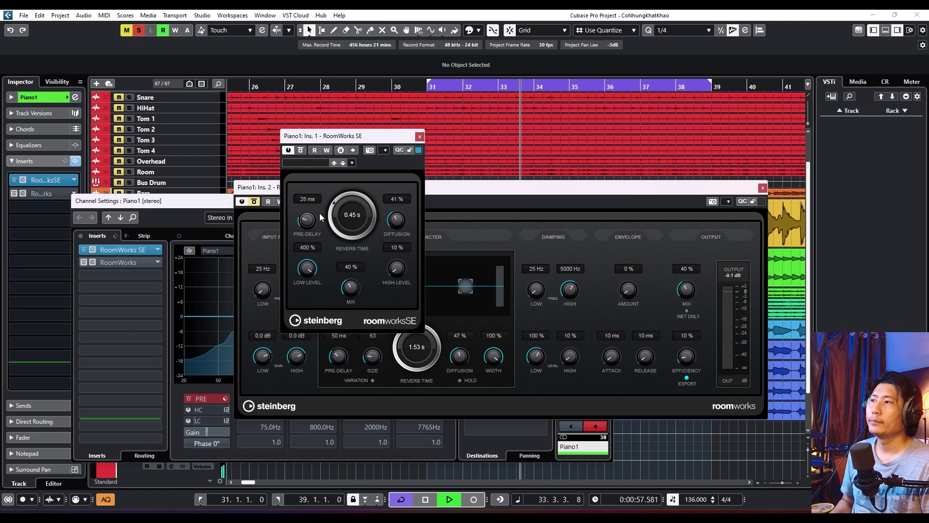
pyautogui.moveTo(316, 264); pyautogui.dragTo(307, 300)
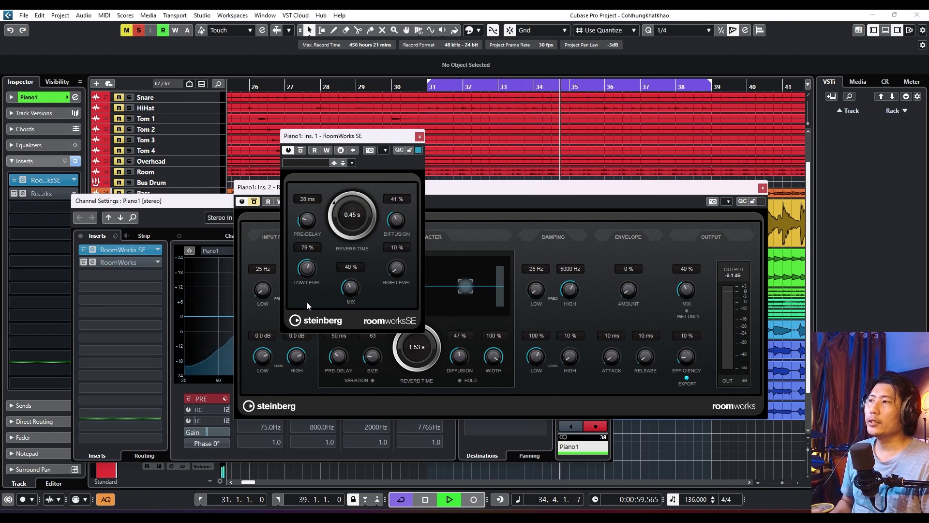
# Step: Audition RoomWorks SE's high level at 400 % and 10 % during playback, then leave it at 135 % with low level at 248 %
pyautogui.moveTo(394, 277); pyautogui.dragTo(416, 199)
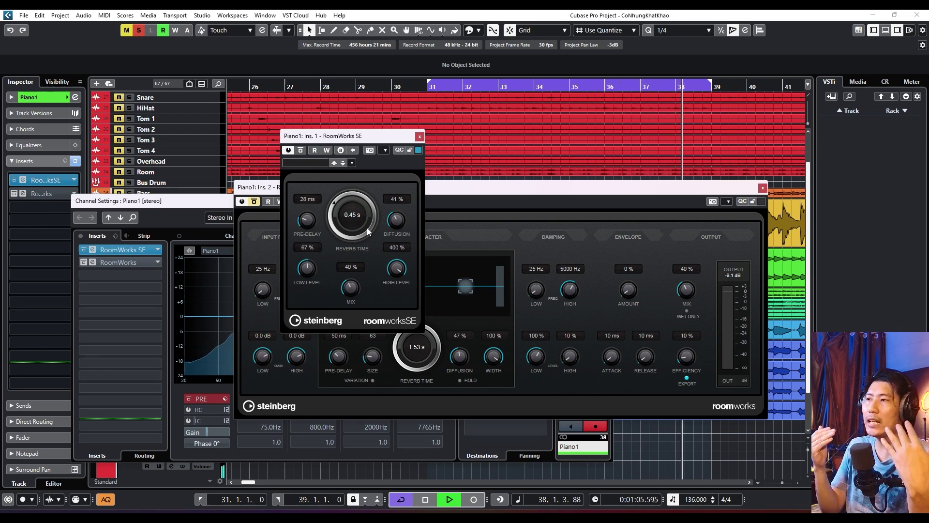
pyautogui.moveTo(403, 263); pyautogui.dragTo(396, 314)
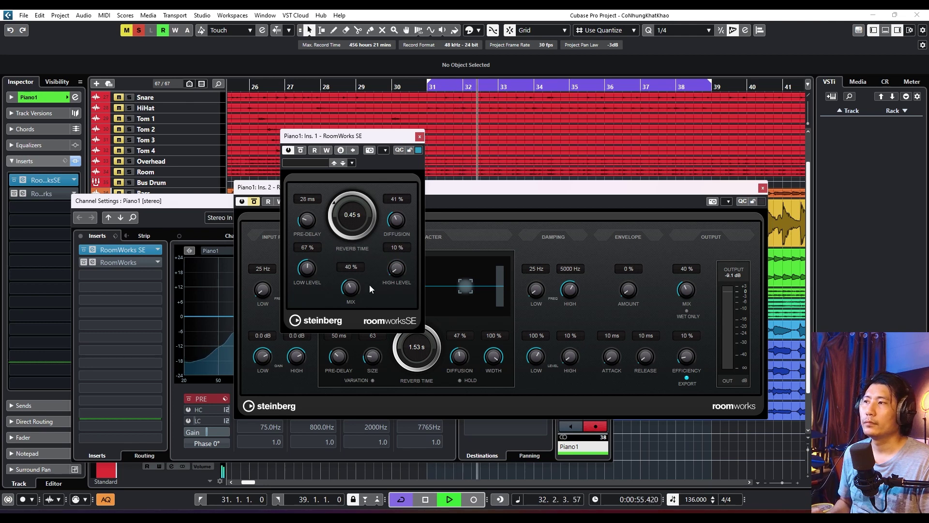
pyautogui.moveTo(394, 266); pyautogui.dragTo(417, 226)
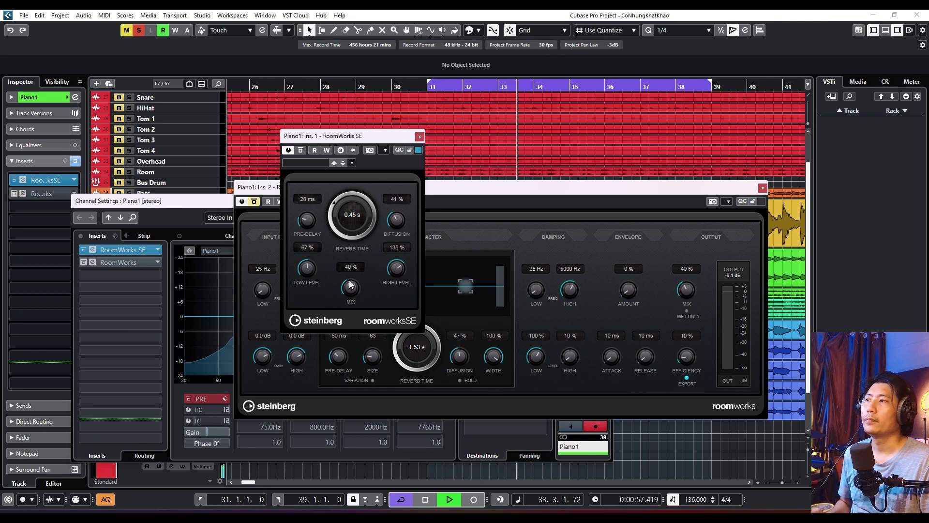
pyautogui.moveTo(307, 268)
pyautogui.mouseDown()
pyautogui.moveTo(318, 237)
pyautogui.moveTo(312, 269)
pyautogui.mouseUp()
# Step: Audition RoomWorks SE's mix at 100 % and 0 % on the loop, and stop playback
pyautogui.press('space')
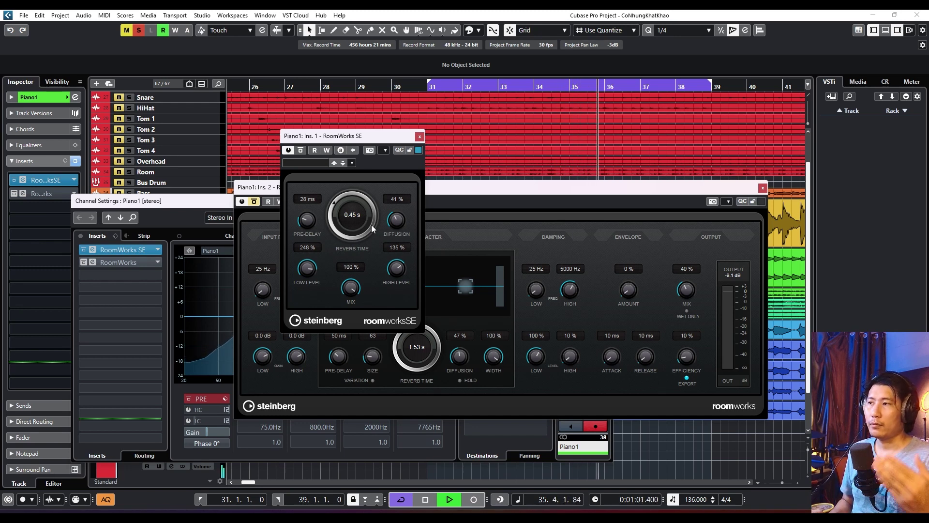
pyautogui.moveTo(361, 286); pyautogui.dragTo(344, 340)
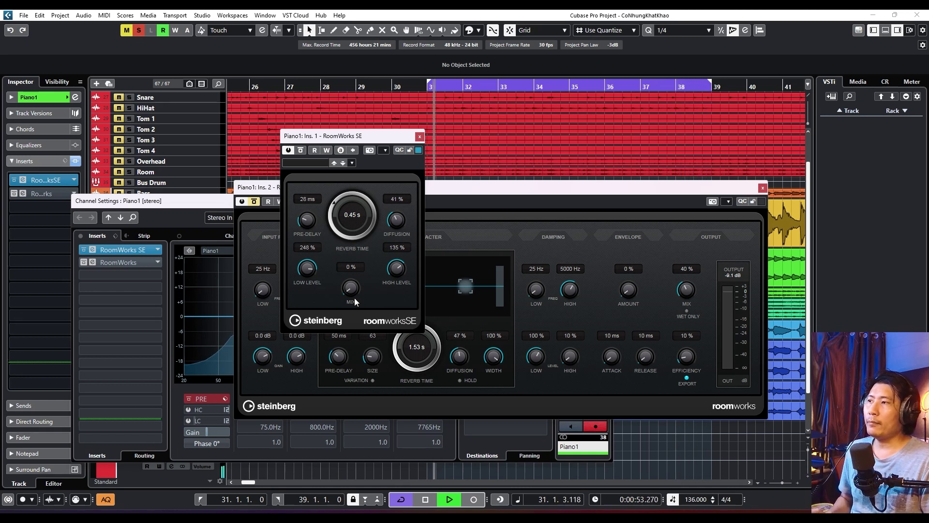
pyautogui.press('space')
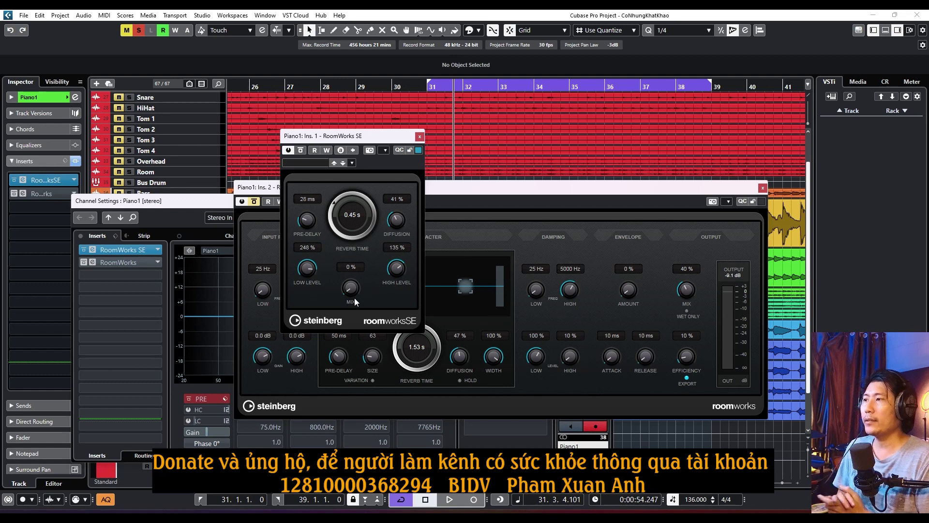
# Step: Bypass RoomWorks SE with its mix at 38 %, and arrange its window side by side with RoomWorks
pyautogui.moveTo(460, 194); pyautogui.dragTo(524, 193)
pyautogui.moveTo(361, 139); pyautogui.dragTo(329, 179)
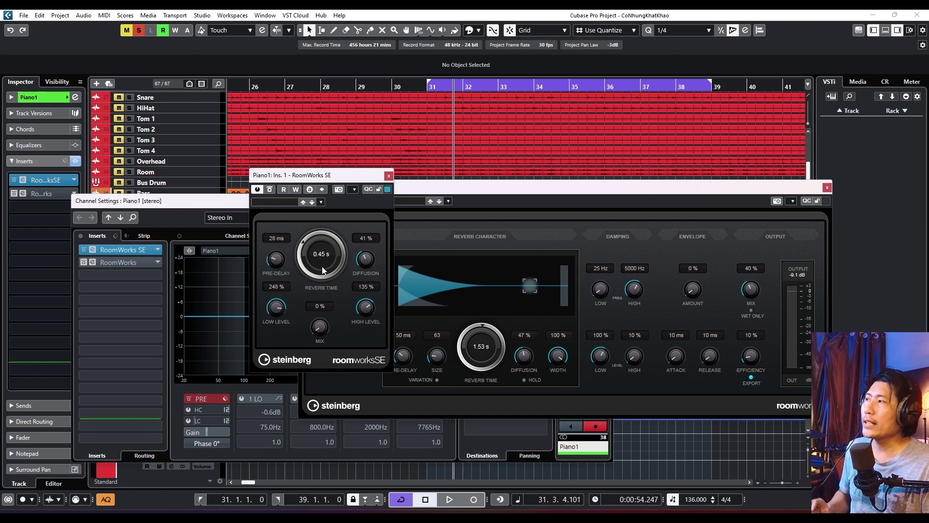
pyautogui.click(14, 180)
pyautogui.moveTo(315, 175); pyautogui.dragTo(184, 200)
pyautogui.moveTo(351, 193); pyautogui.dragTo(329, 195)
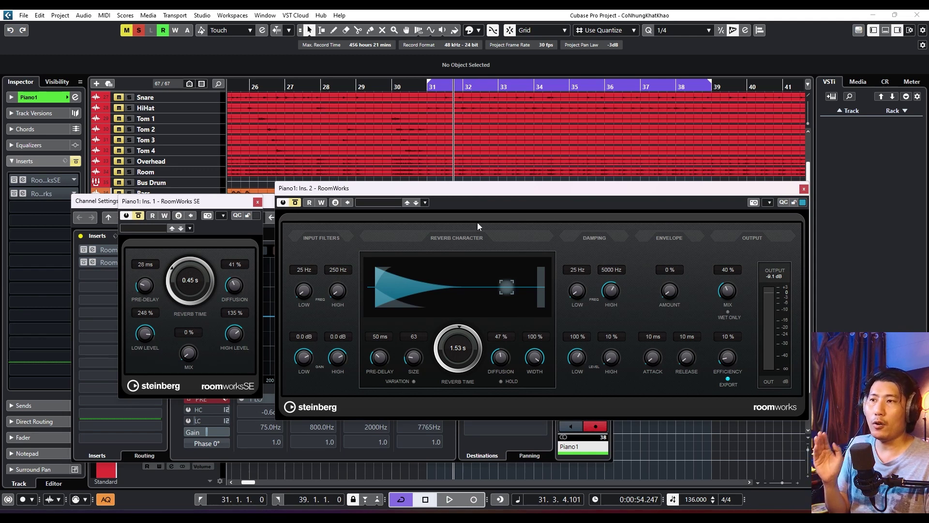
pyautogui.moveTo(186, 361); pyautogui.dragTo(192, 331)
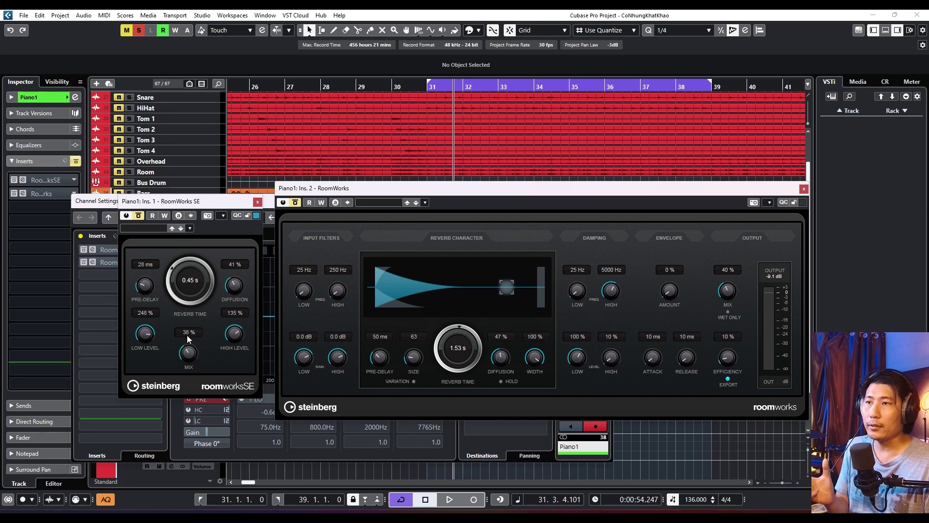
# Step: Take RoomWorks out of bypass and compare its mix at 100 % and 0 % during playback, leaving it at 100 %
pyautogui.moveTo(722, 297); pyautogui.dragTo(747, 224)
pyautogui.press('space')
pyautogui.press('space')
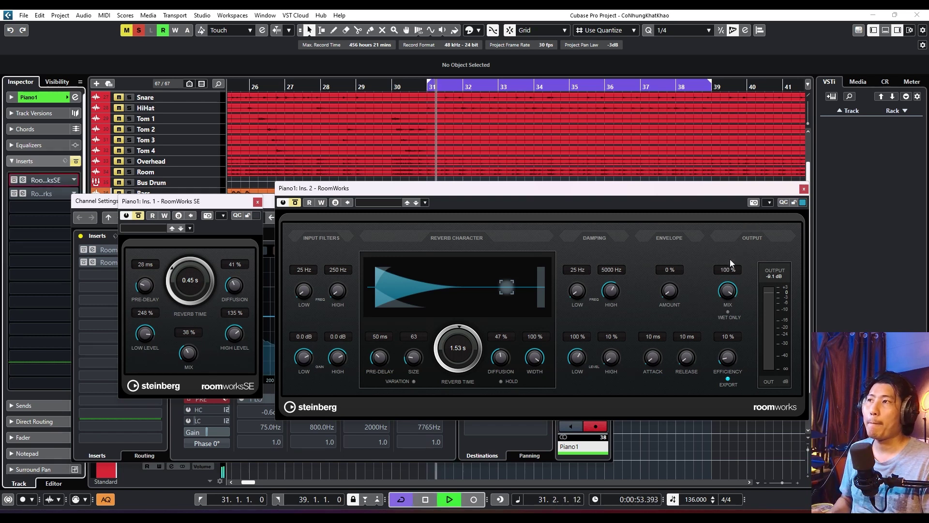
pyautogui.click(295, 202)
pyautogui.moveTo(727, 290); pyautogui.dragTo(700, 396)
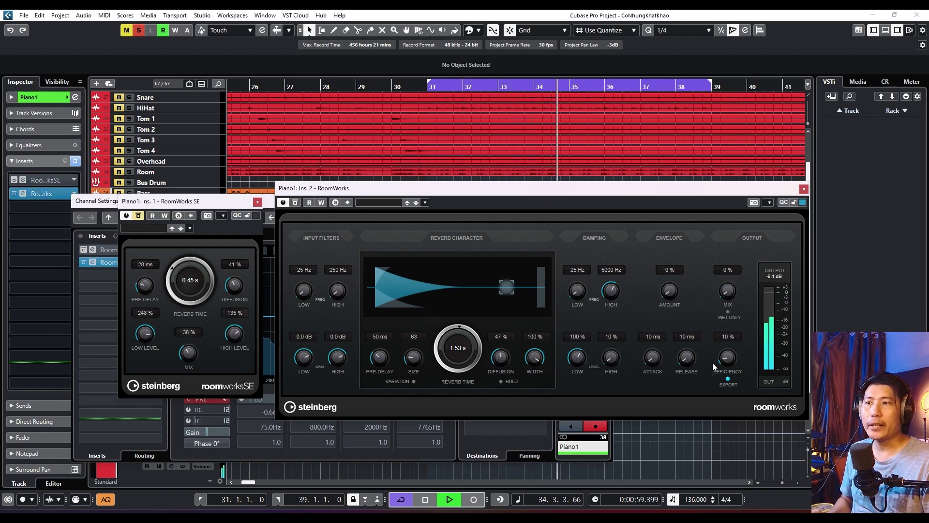
pyautogui.moveTo(727, 294); pyautogui.dragTo(750, 200)
pyautogui.moveTo(728, 289); pyautogui.dragTo(705, 369)
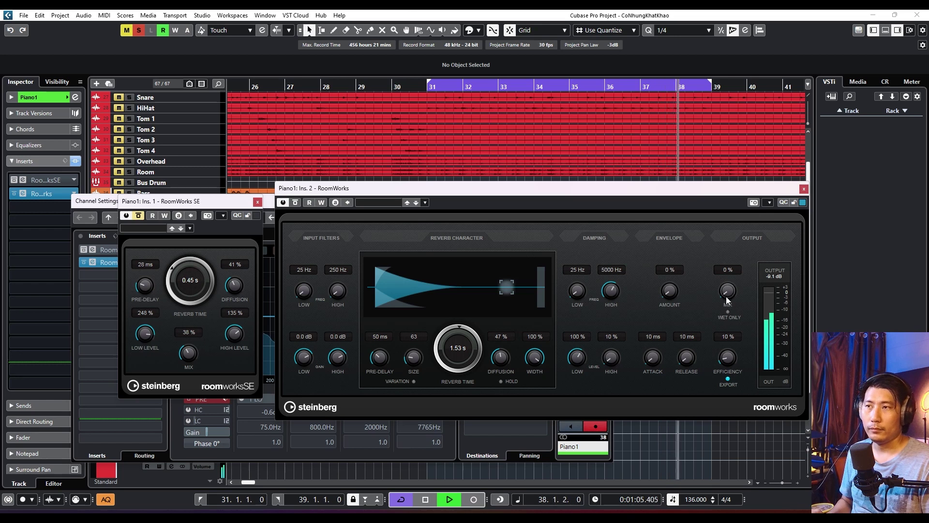
pyautogui.moveTo(725, 299); pyautogui.dragTo(751, 207)
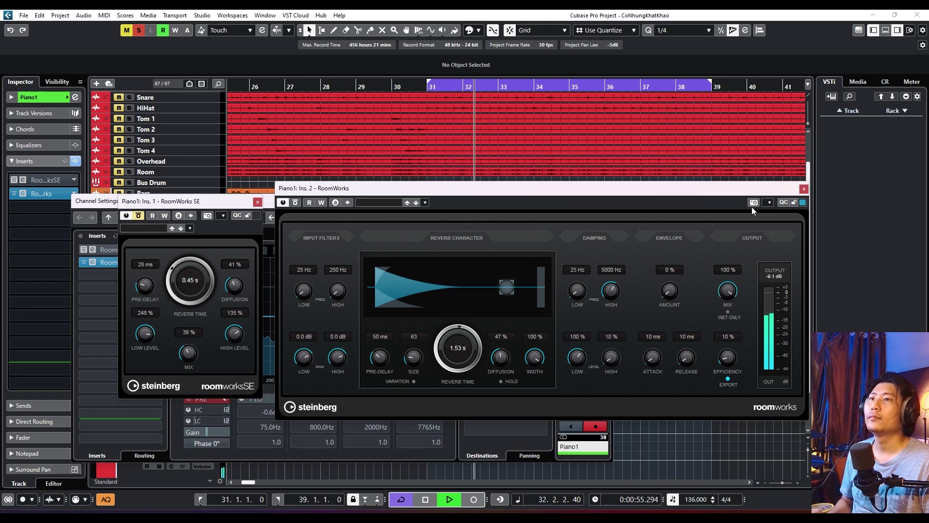
pyautogui.press('space')
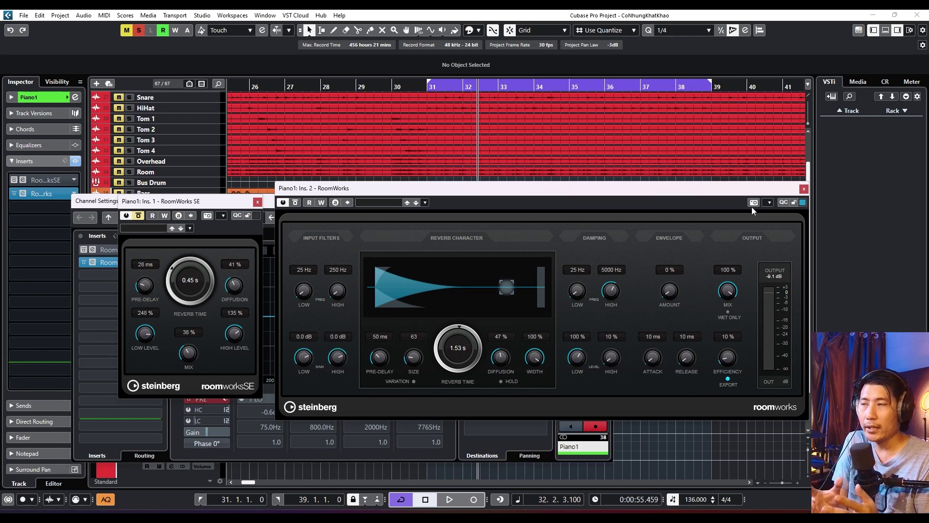
pyautogui.rightClick(751, 207)
pyautogui.click(327, 243)
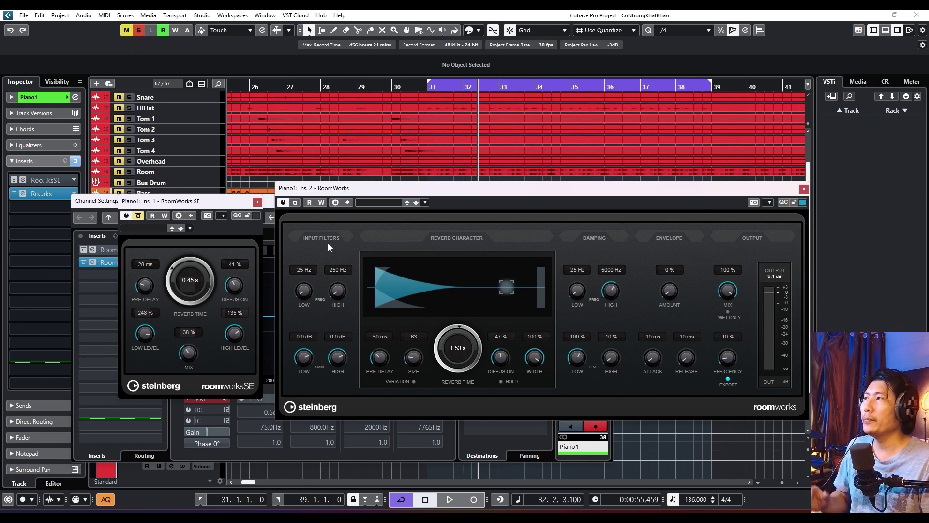
# Step: Move RoomWorks down to the third insert slot on Piano1 and load the Frequency equalizer in the second
pyautogui.moveTo(41, 193); pyautogui.dragTo(45, 210)
pyautogui.click(47, 193)
pyautogui.write('fre')
pyautogui.click(58, 289)
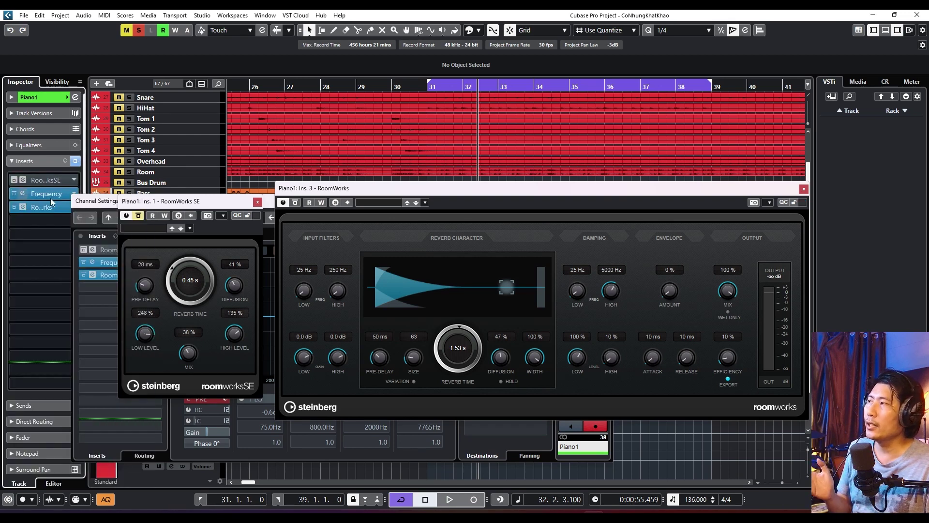
# Step: In Frequency, set band 1 to Cut 48 at 124 Hz, cut the highs with band 8, and close the plug-in window
pyautogui.click(290, 354)
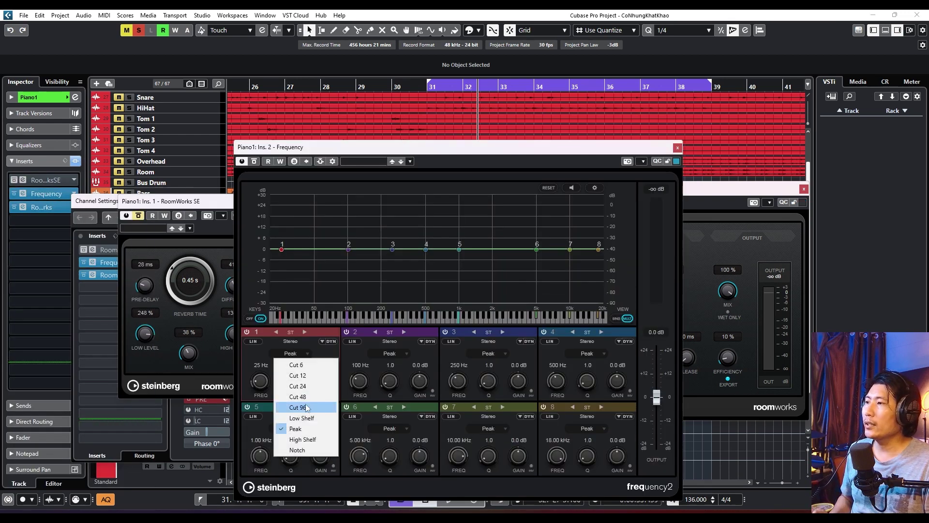
pyautogui.click(296, 402)
pyautogui.moveTo(281, 249); pyautogui.dragTo(358, 253)
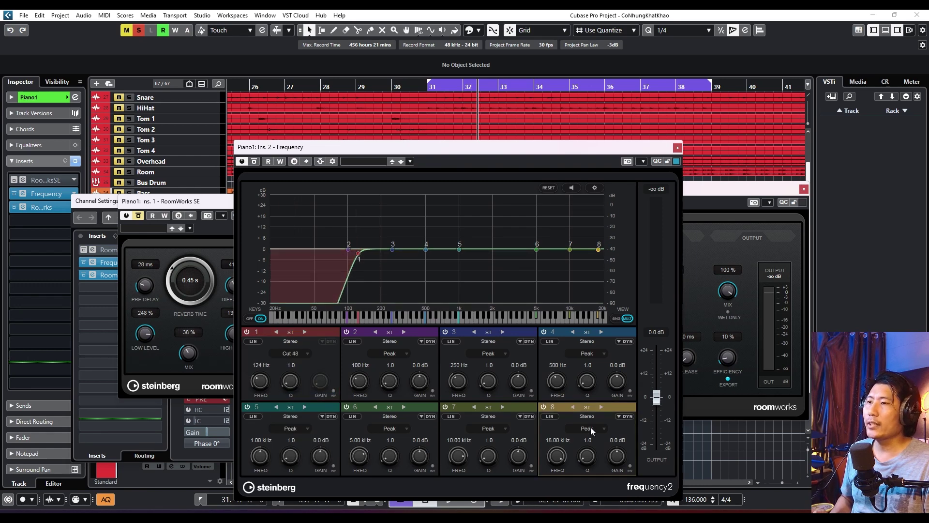
pyautogui.click(588, 353)
pyautogui.click(602, 383)
pyautogui.moveTo(599, 249); pyautogui.dragTo(516, 257)
pyautogui.moveTo(443, 156); pyautogui.dragTo(142, 272)
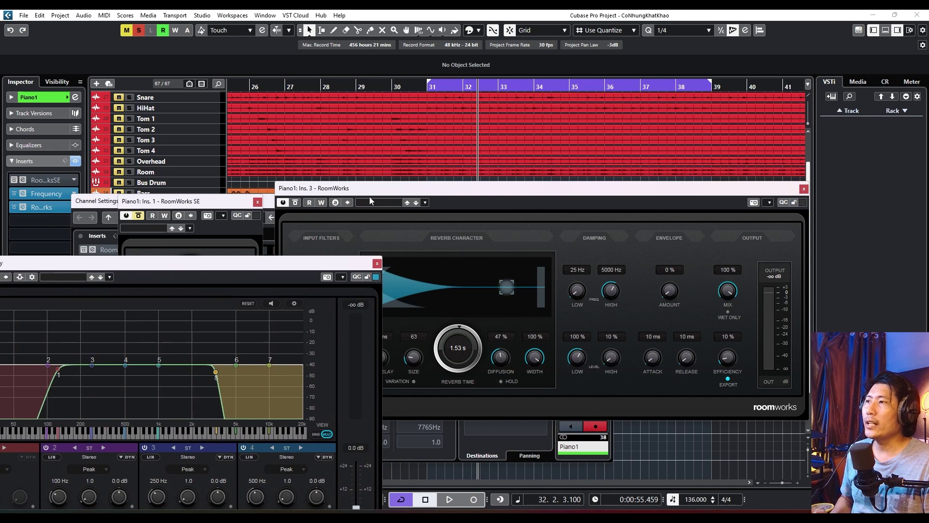
pyautogui.click(378, 264)
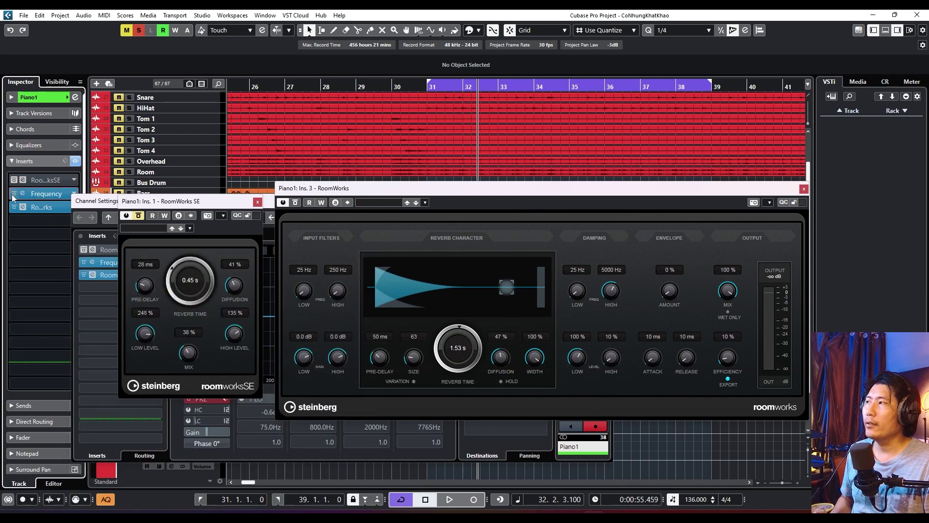
# Step: Bypass Frequency and try RoomWorks' input filters at 218 Hz low and 2565 Hz high, restoring 25 Hz low and 0.0 dB high gain
pyautogui.moveTo(306, 297); pyautogui.dragTo(305, 294)
pyautogui.moveTo(306, 259); pyautogui.dragTo(346, 239)
pyautogui.moveTo(338, 357); pyautogui.dragTo(338, 387)
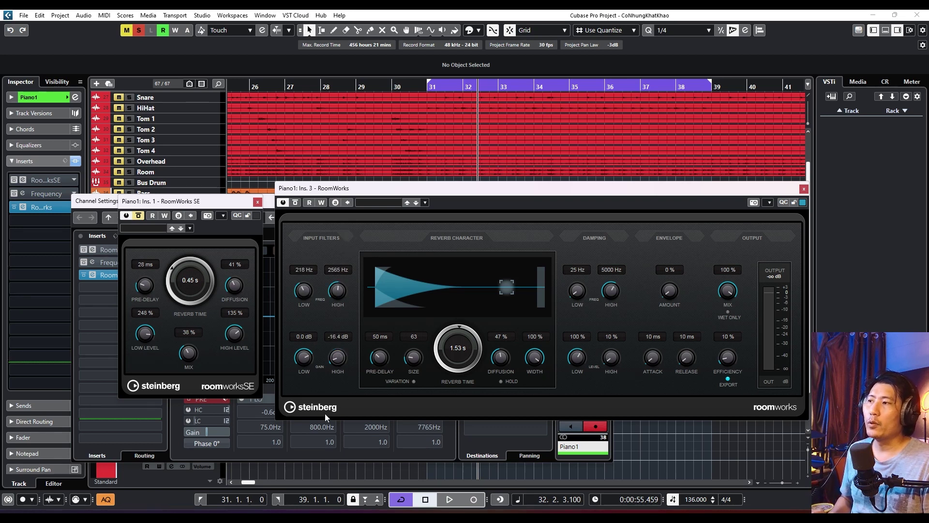
pyautogui.moveTo(320, 423); pyautogui.dragTo(364, 312)
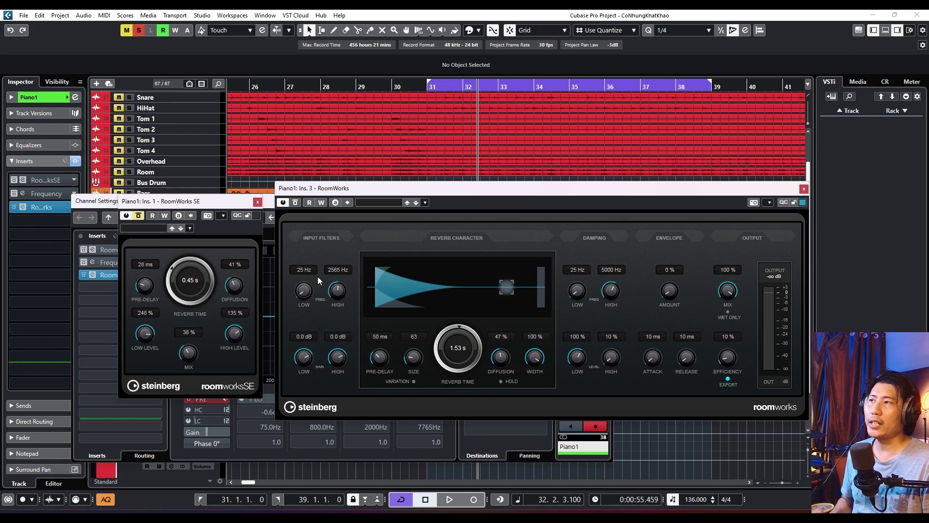
# Step: Audition RoomWorks' low input filter at 3870 Hz and 25 Hz during playback, then set the filters to 634 Hz low and 5250 Hz high
pyautogui.press('space')
pyautogui.moveTo(305, 295); pyautogui.dragTo(321, 216)
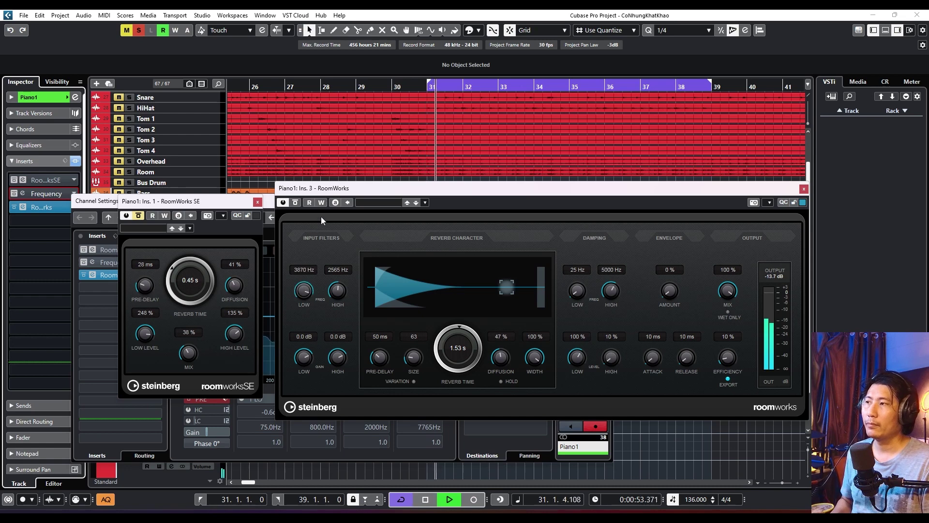
pyautogui.moveTo(314, 282); pyautogui.dragTo(298, 325)
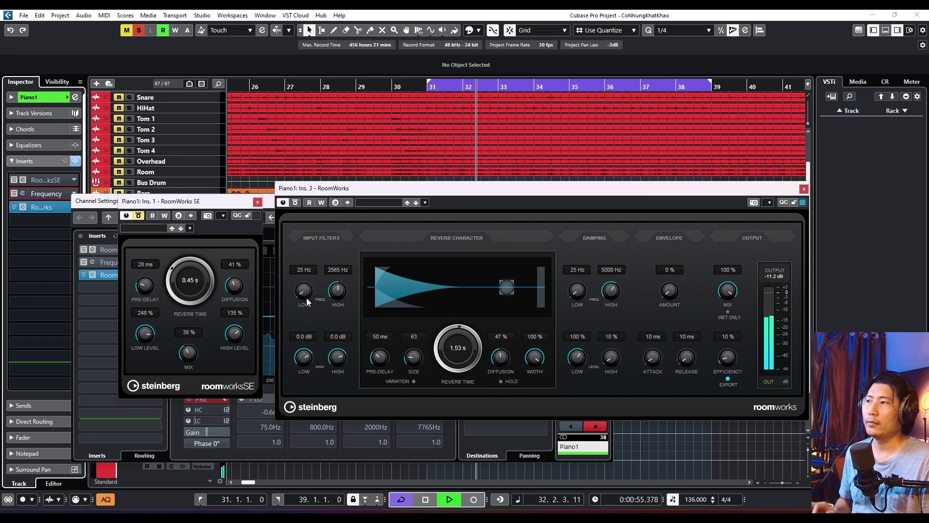
pyautogui.moveTo(310, 267)
pyautogui.mouseDown()
pyautogui.moveTo(326, 237)
pyautogui.moveTo(297, 323)
pyautogui.moveTo(313, 251)
pyautogui.mouseUp()
pyautogui.moveTo(341, 294)
pyautogui.mouseDown()
pyautogui.moveTo(344, 269)
pyautogui.moveTo(344, 280)
pyautogui.mouseUp()
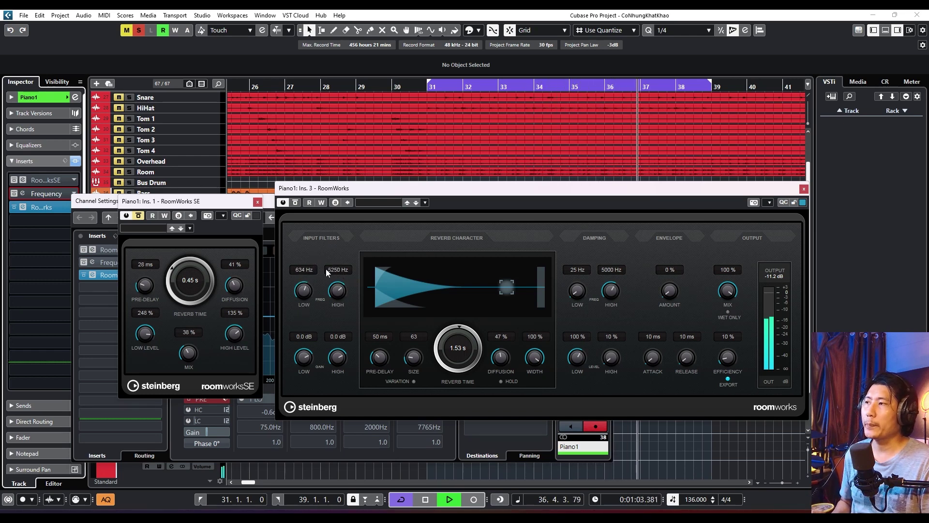
# Step: Audition RoomWorks' input filter gains at -18.0 dB low and at -18.0 and 6.0 dB high, ending on -6.6 dB low and -4.2 dB high
pyautogui.moveTo(305, 369); pyautogui.dragTo(295, 429)
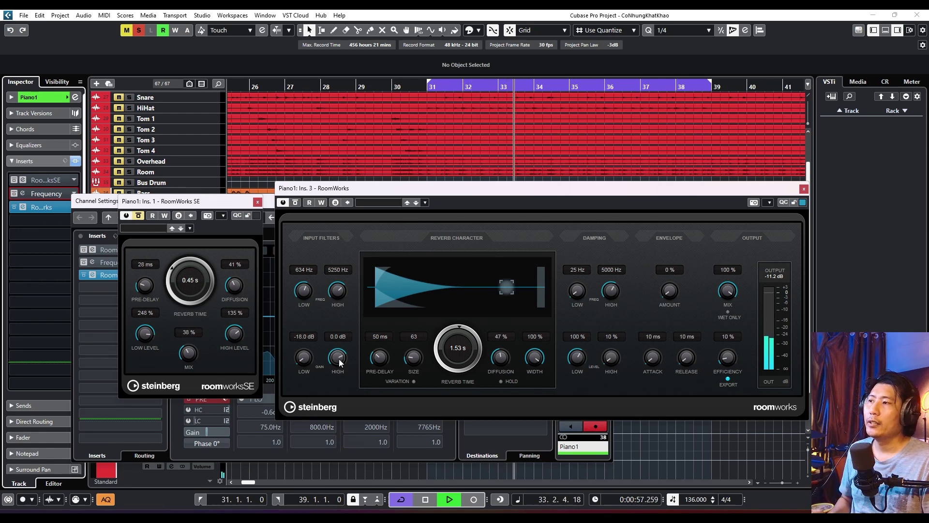
pyautogui.moveTo(339, 358); pyautogui.dragTo(323, 412)
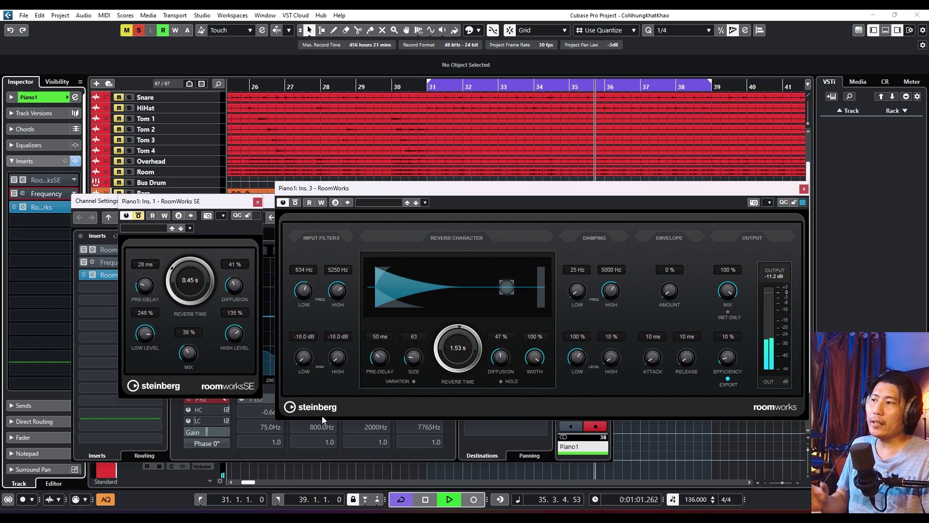
pyautogui.moveTo(336, 365); pyautogui.dragTo(349, 325)
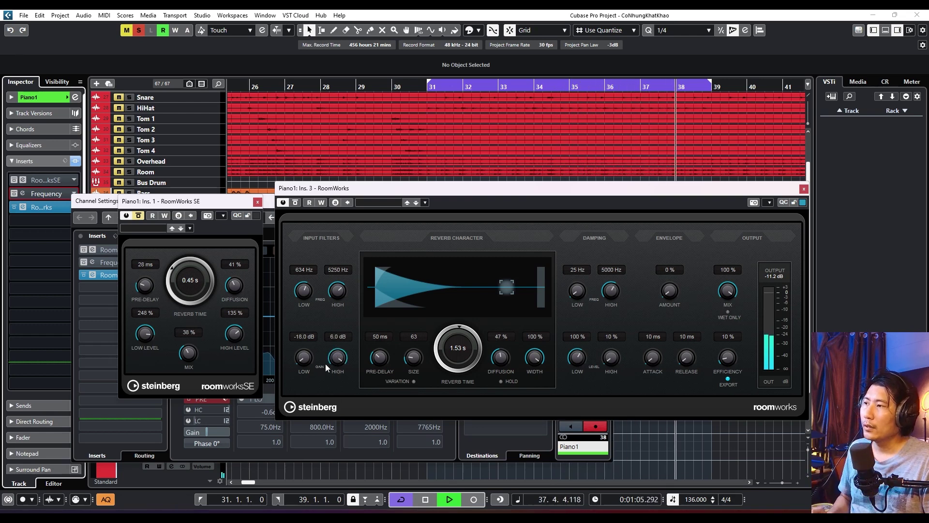
pyautogui.moveTo(301, 374); pyautogui.dragTo(342, 247)
pyautogui.moveTo(338, 359); pyautogui.dragTo(330, 390)
pyautogui.moveTo(304, 359); pyautogui.dragTo(295, 395)
pyautogui.press('space')
pyautogui.moveTo(340, 361); pyautogui.dragTo(341, 358)
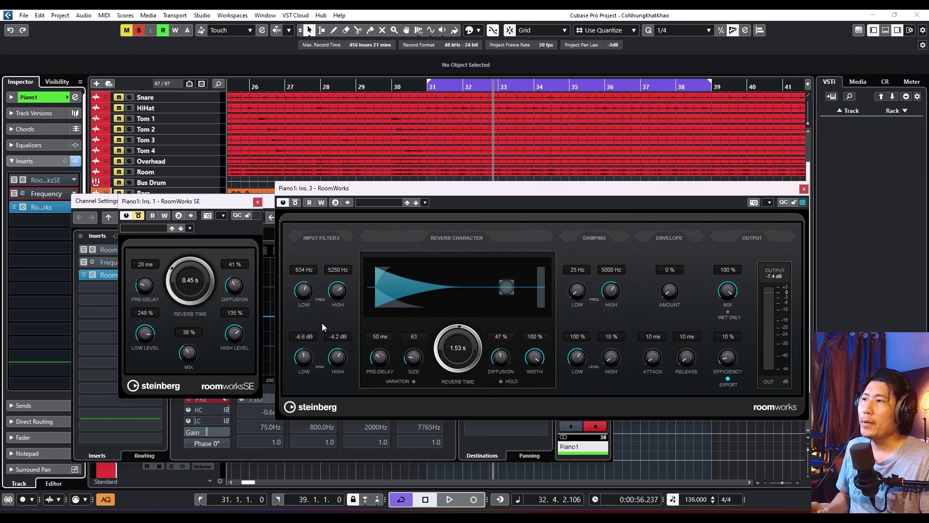
# Step: Set RoomWorks' low and high input filter gains to 0 dB
pyautogui.click(341, 339)
pyautogui.write('0')
pyautogui.press('Return')
pyautogui.click(308, 338)
pyautogui.write('0')
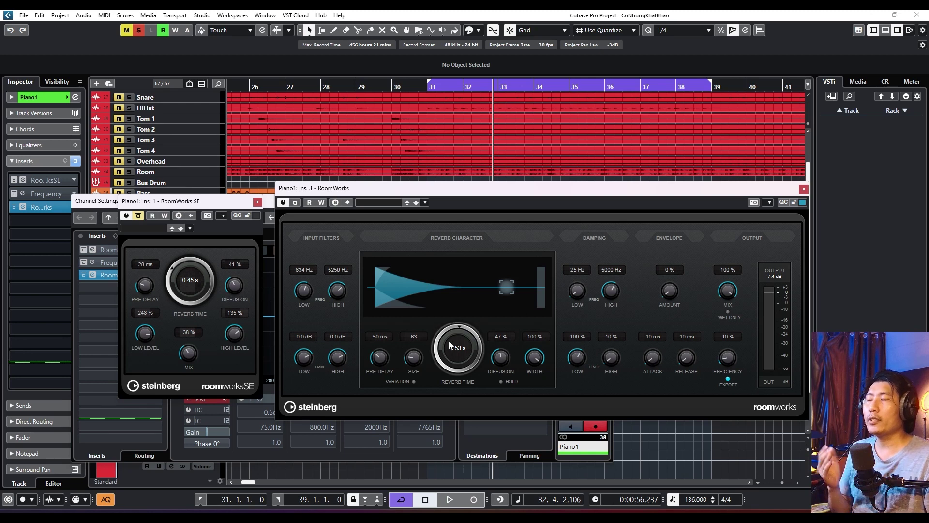
# Step: During playback, audition RoomWorks' reverb time at 0.10 s, leave it at 0.83 s, and set the pre-delay to 0 ms
pyautogui.press('space')
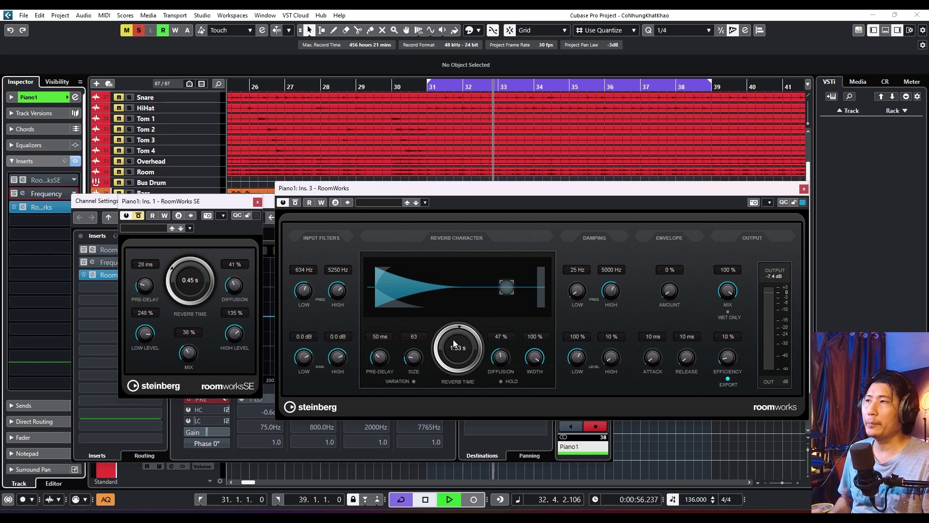
pyautogui.moveTo(454, 344); pyautogui.dragTo(428, 400)
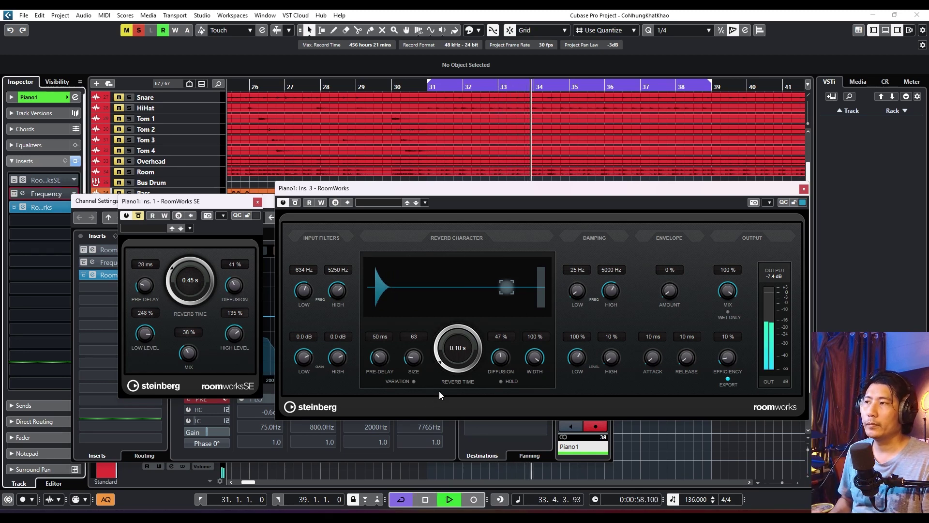
pyautogui.moveTo(450, 355); pyautogui.dragTo(474, 272)
pyautogui.moveTo(467, 329); pyautogui.dragTo(442, 367)
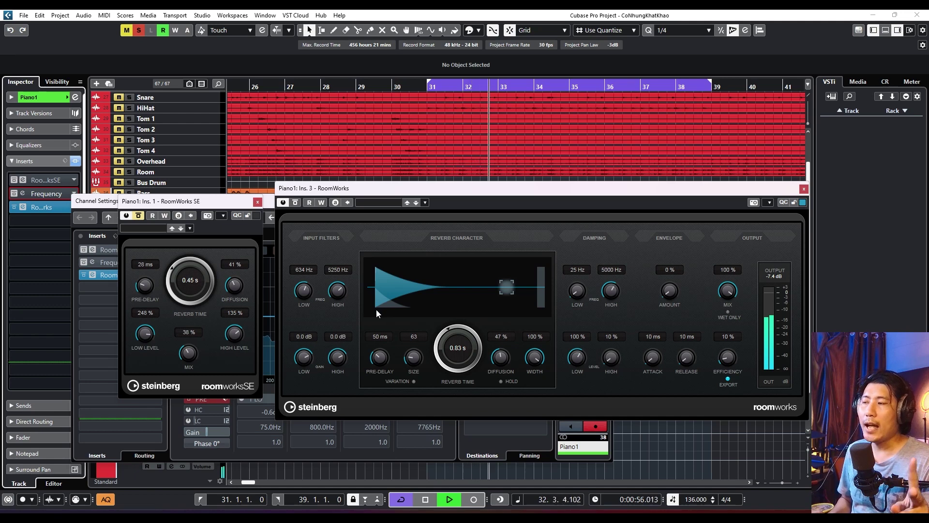
pyautogui.moveTo(385, 358); pyautogui.dragTo(384, 367)
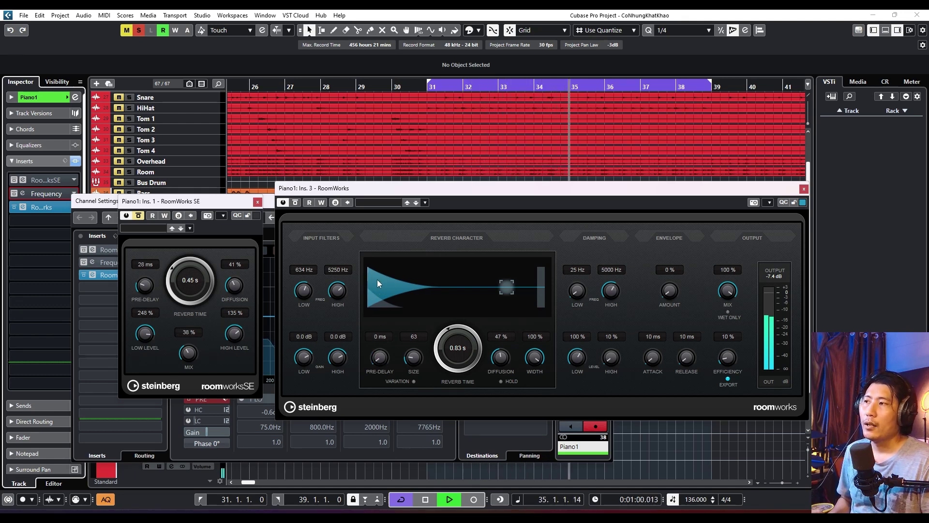
pyautogui.press('space')
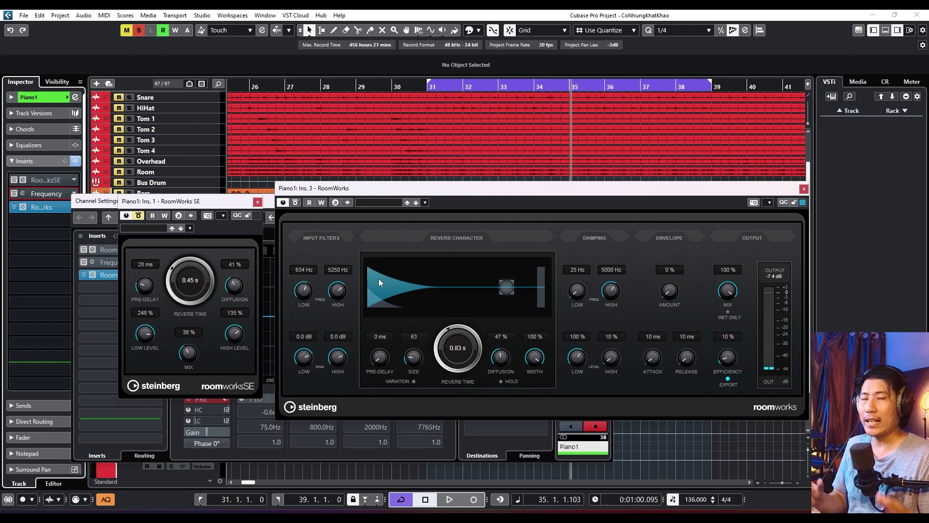
# Step: Set RoomWorks' pre-delay to 500 ms and audition it during playback at 24 % mix, ending with the mix at 100 %
pyautogui.moveTo(376, 286); pyautogui.dragTo(414, 279)
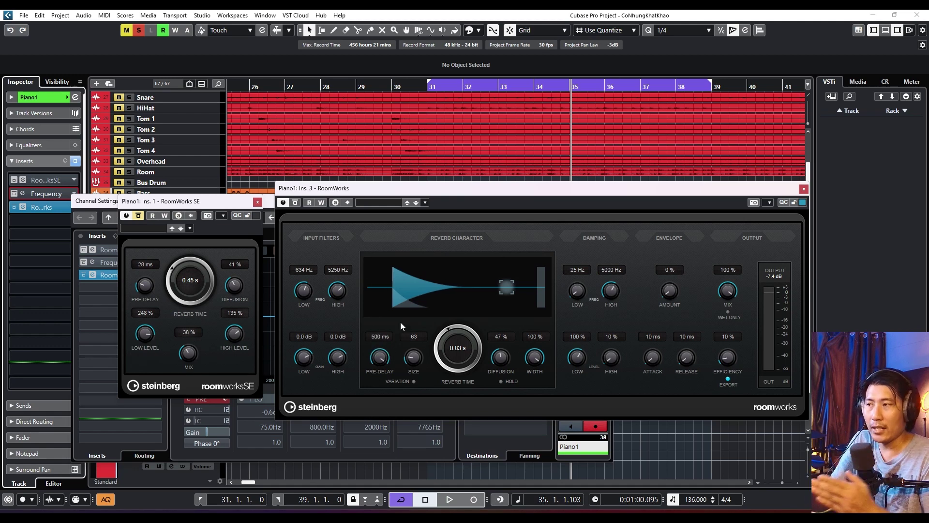
pyautogui.click(376, 336)
pyautogui.press('space')
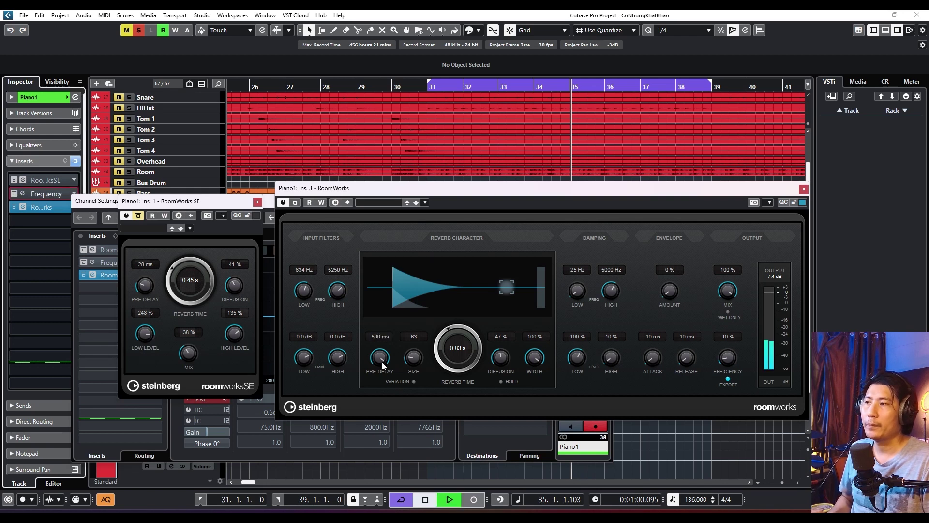
pyautogui.moveTo(727, 292); pyautogui.dragTo(714, 352)
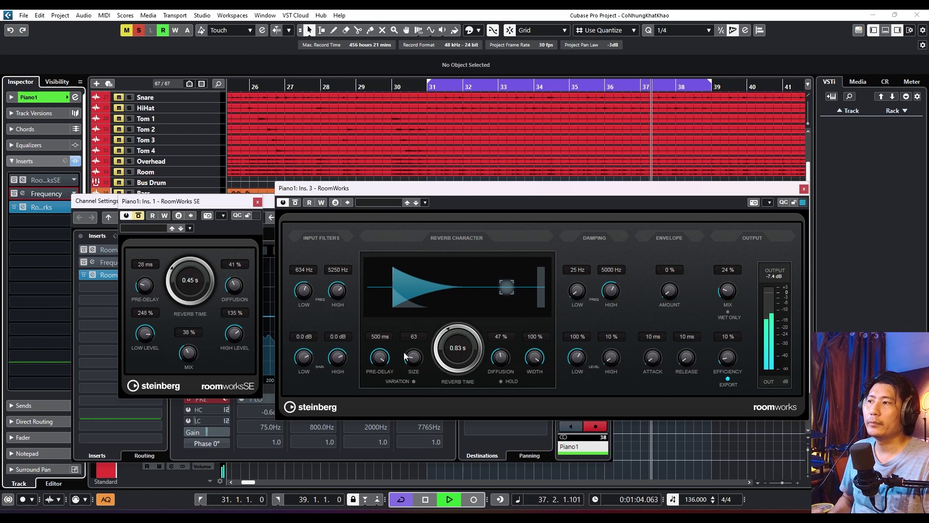
pyautogui.moveTo(379, 357); pyautogui.dragTo(437, 260)
pyautogui.moveTo(720, 283); pyautogui.dragTo(750, 210)
pyautogui.press('space')
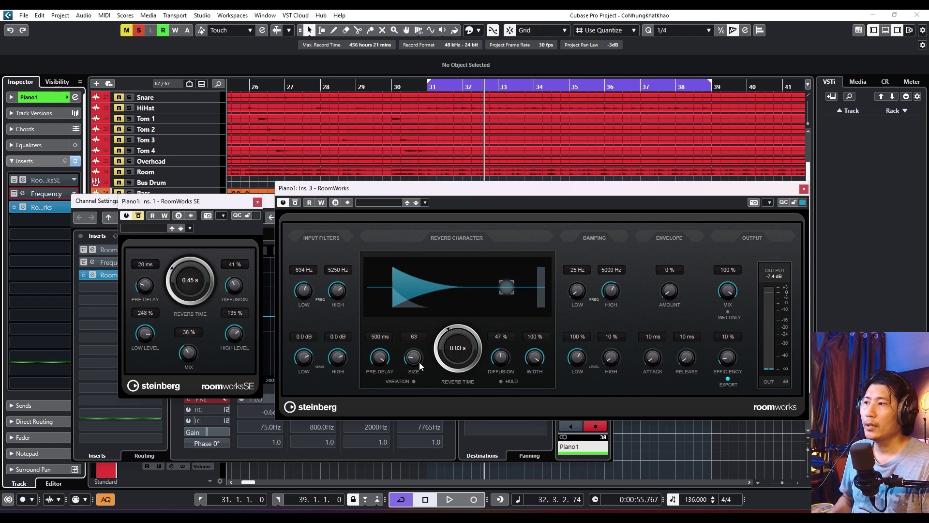
# Step: Audition RoomWorks' room size at 250 and 20 during playback, then play it again at size 250
pyautogui.press('space')
pyautogui.moveTo(419, 362); pyautogui.dragTo(439, 311)
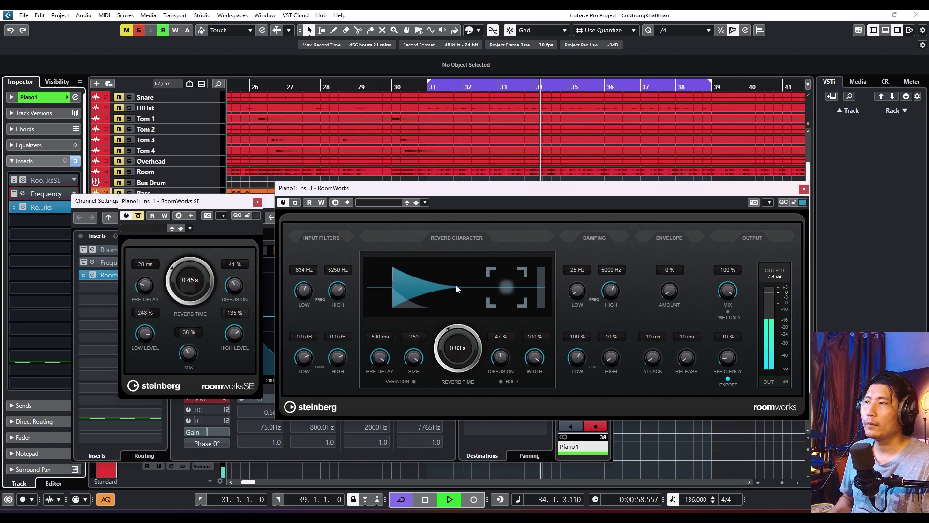
pyautogui.moveTo(456, 285); pyautogui.dragTo(429, 467)
pyautogui.moveTo(435, 429); pyautogui.dragTo(443, 220)
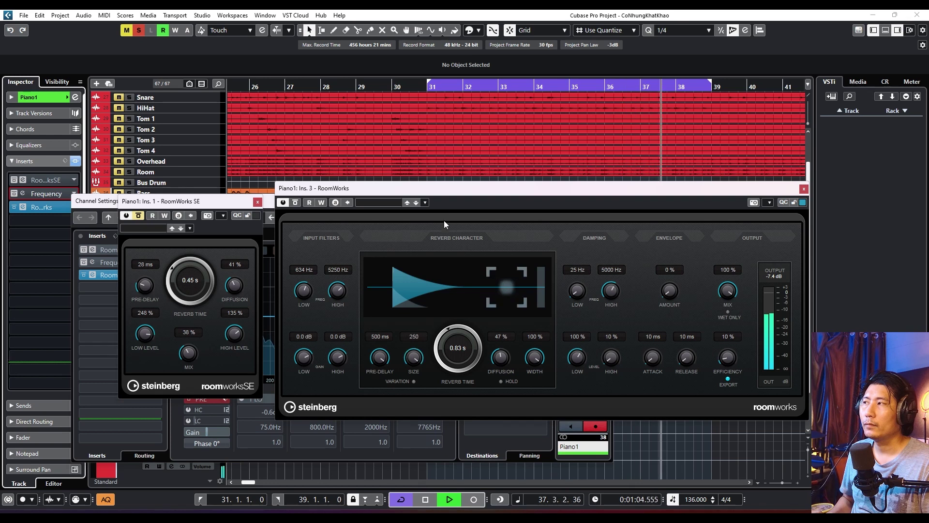
pyautogui.moveTo(443, 220); pyautogui.dragTo(441, 422)
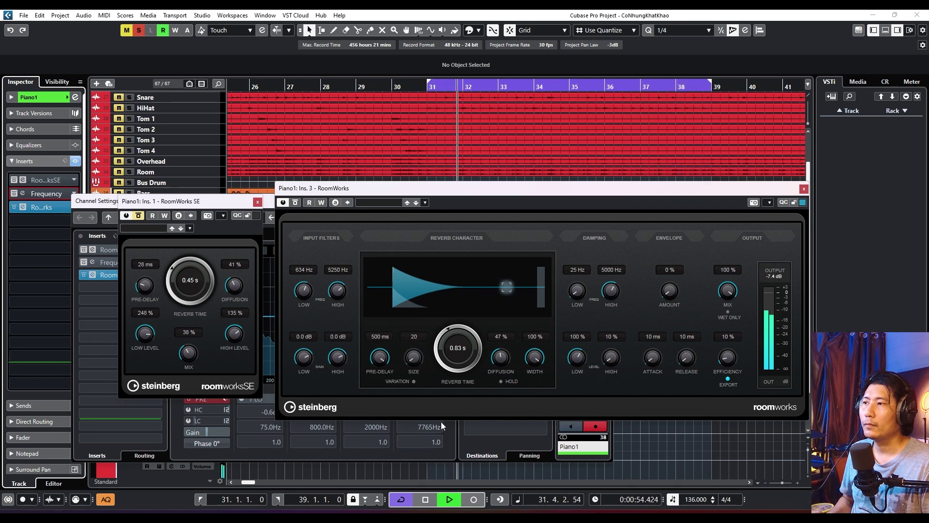
pyautogui.press('space')
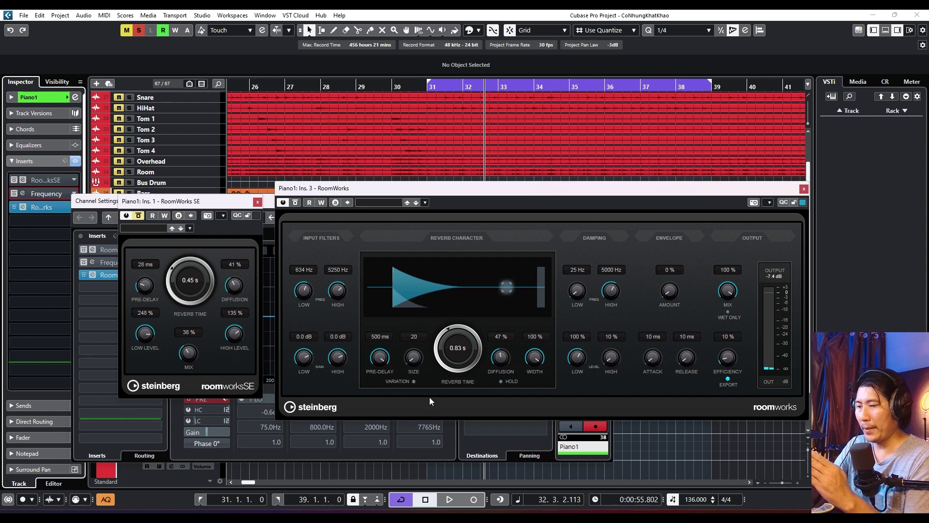
pyautogui.moveTo(421, 364); pyautogui.dragTo(437, 254)
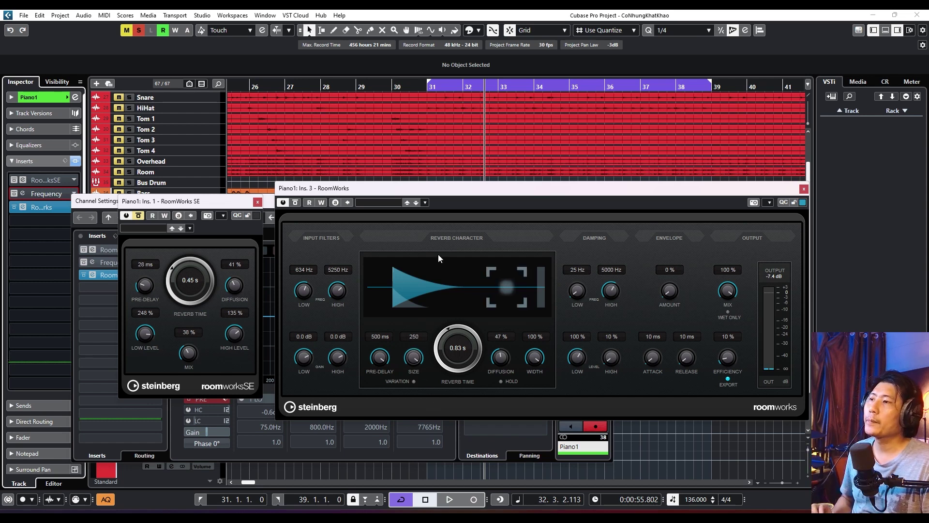
pyautogui.press('space')
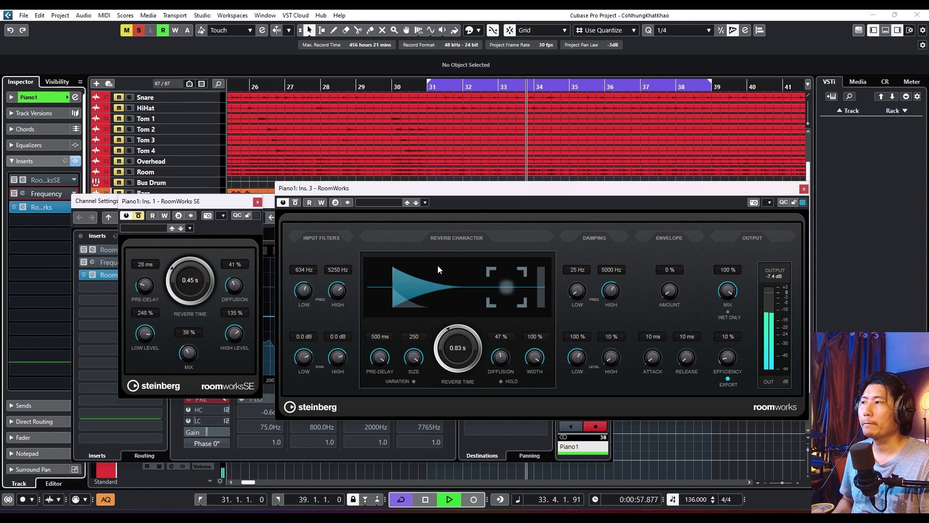
pyautogui.press('space')
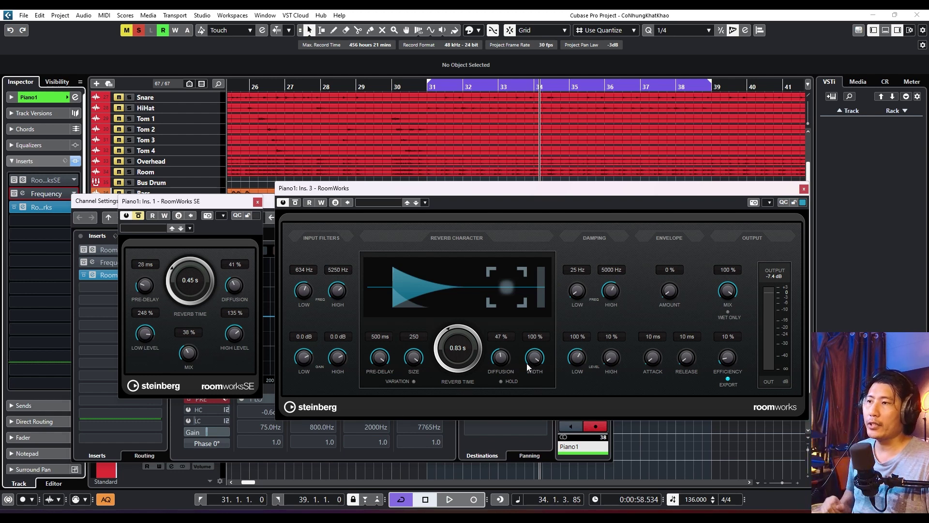
# Step: During playback, raise RoomWorks' reverb time to 20.00 s and lower the size to 67
pyautogui.press('space')
pyautogui.moveTo(534, 359); pyautogui.dragTo(543, 283)
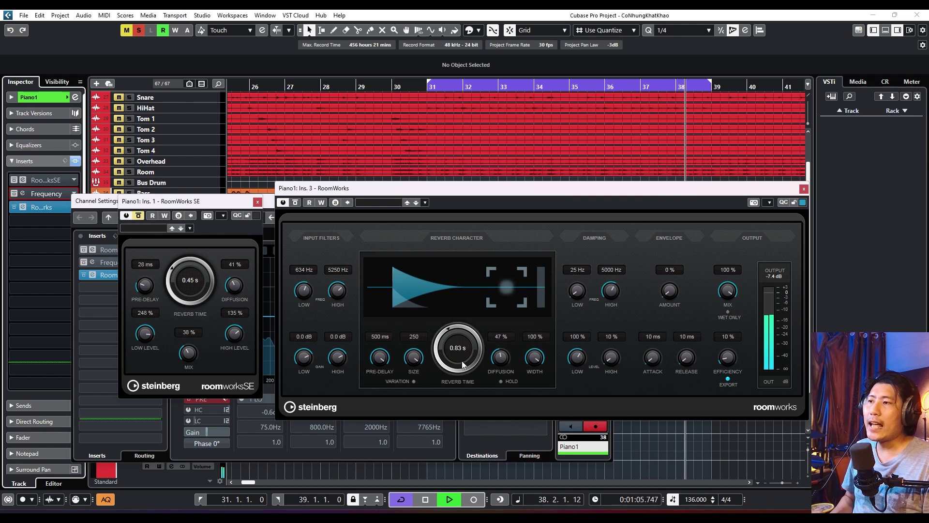
pyautogui.moveTo(457, 334); pyautogui.dragTo(470, 285)
pyautogui.moveTo(413, 357); pyautogui.dragTo(487, 420)
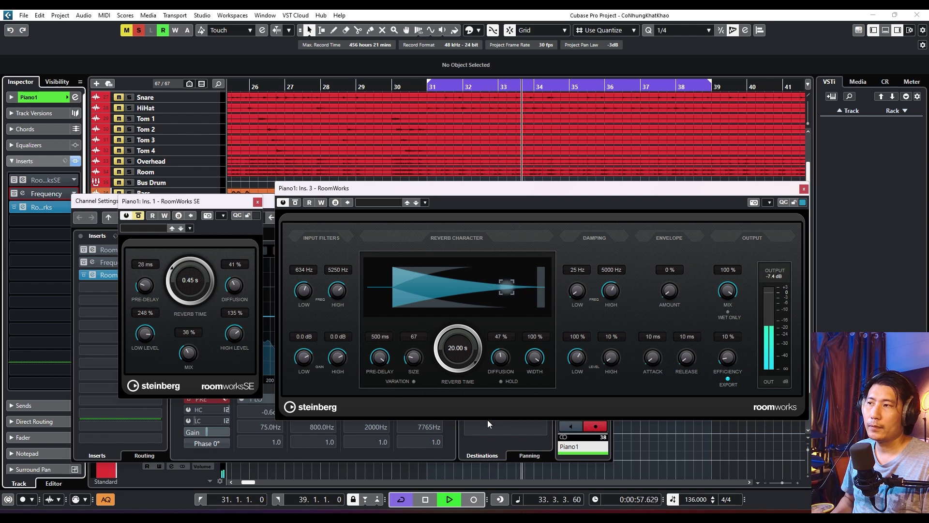
pyautogui.press('space')
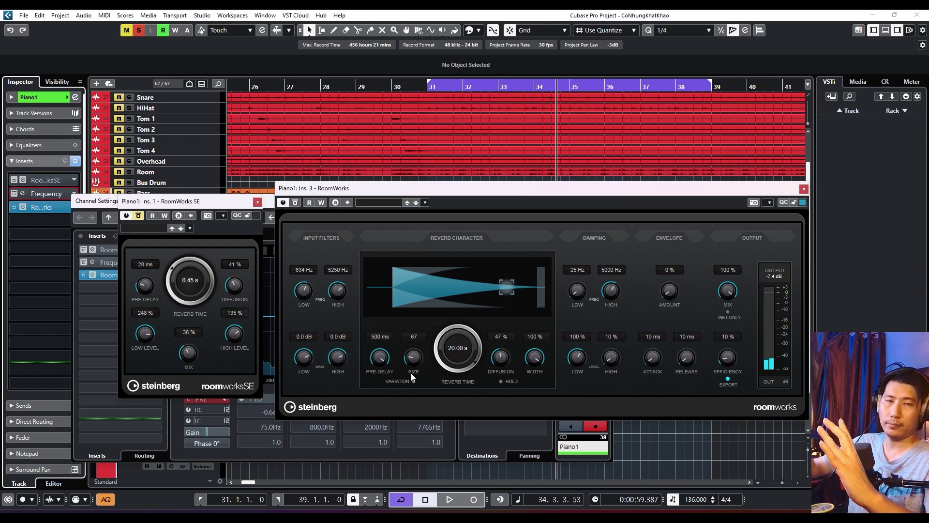
# Step: Audition RoomWorks' size at 250 and 20 during playback, leave it at 211, and reduce the width to 46 %
pyautogui.moveTo(411, 364); pyautogui.dragTo(428, 304)
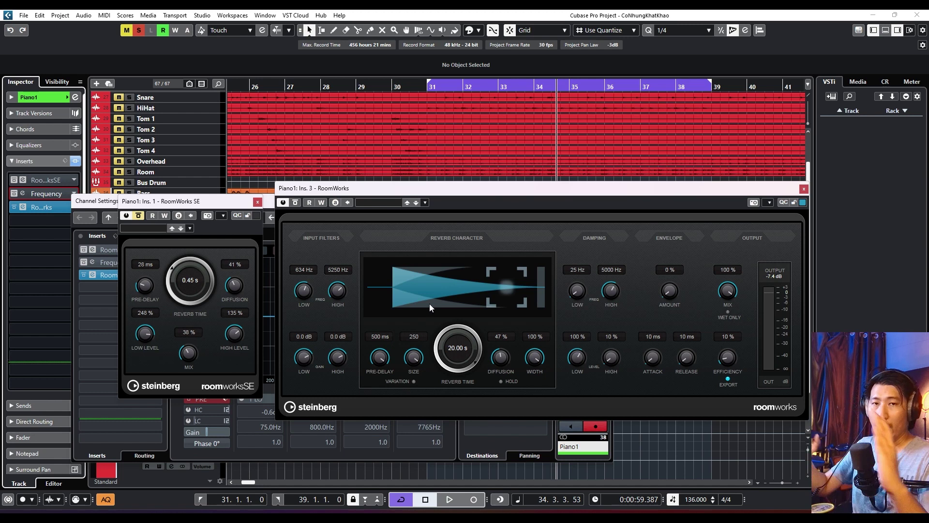
pyautogui.press('space')
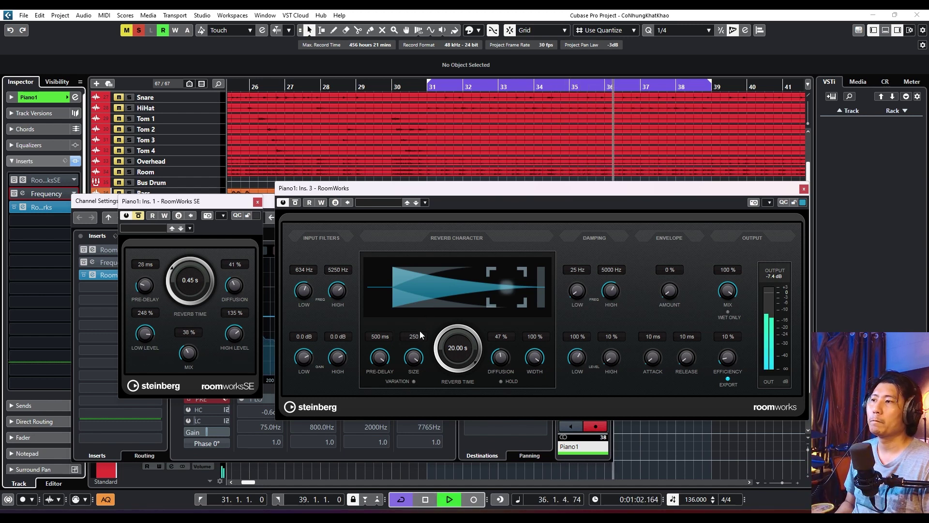
pyautogui.moveTo(417, 344); pyautogui.dragTo(397, 442)
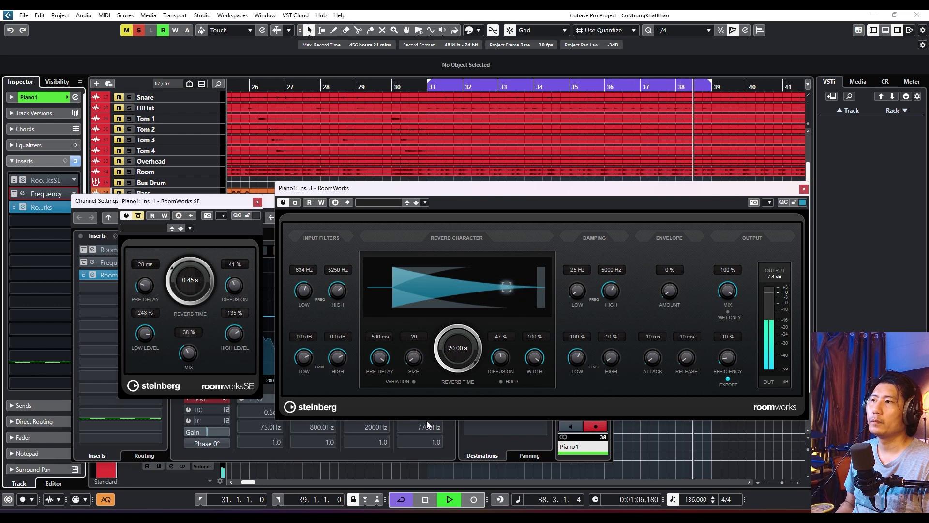
pyautogui.moveTo(416, 358); pyautogui.dragTo(422, 282)
pyautogui.moveTo(526, 360); pyautogui.dragTo(515, 399)
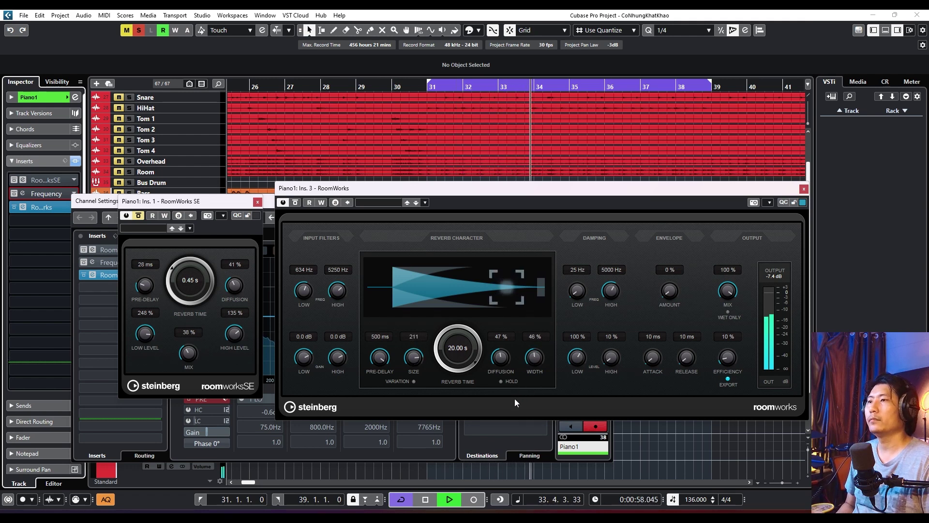
pyautogui.press('space')
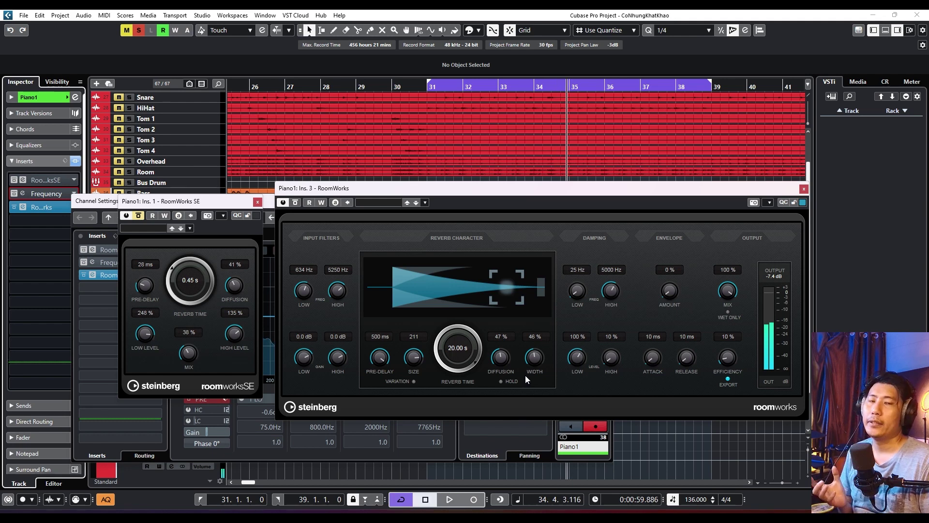
# Step: Set RoomWorks' reverb time to 1.11 s, the size to 250 and the pre-delay to 0 ms
pyautogui.moveTo(460, 338); pyautogui.dragTo(434, 375)
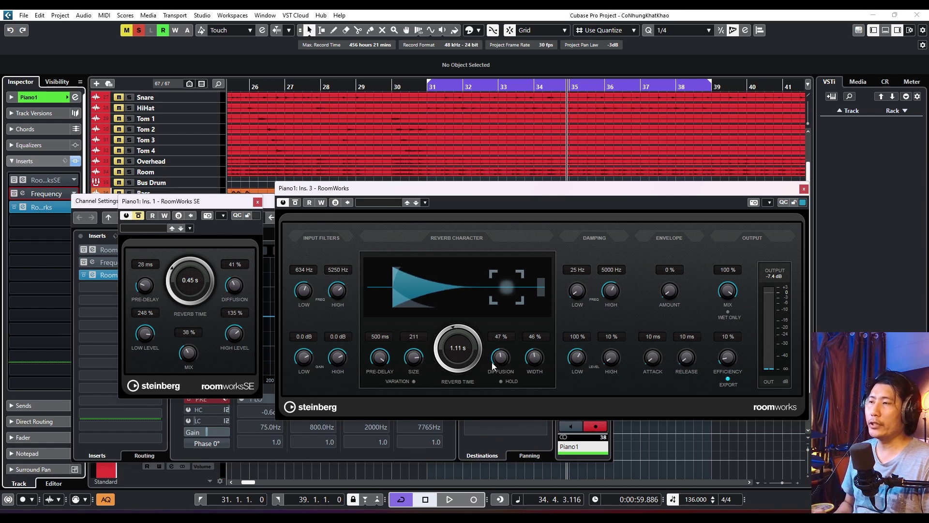
pyautogui.moveTo(410, 365); pyautogui.dragTo(418, 345)
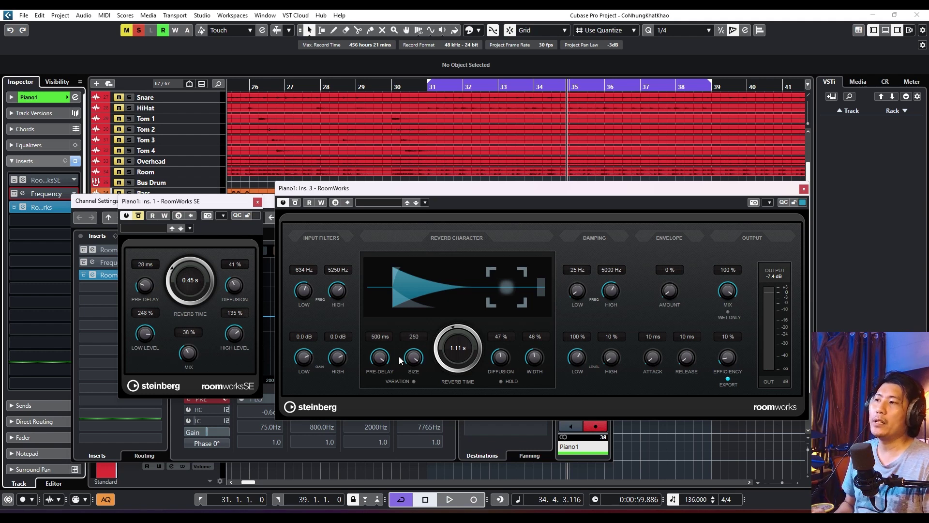
pyautogui.moveTo(388, 360); pyautogui.dragTo(333, 484)
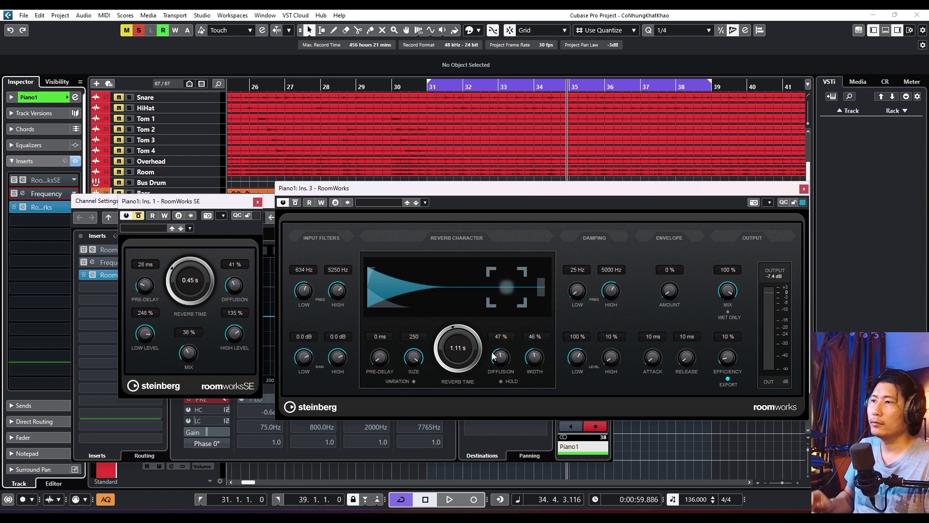
# Step: Audition RoomWorks' diffusion at 100 % and 2 % during playback, ending on 100 %
pyautogui.press('space')
pyautogui.moveTo(497, 375); pyautogui.dragTo(533, 271)
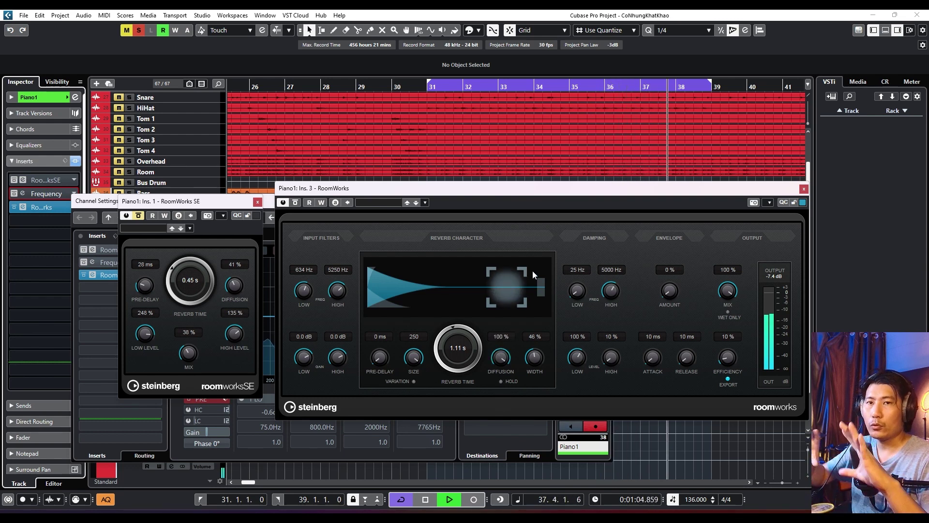
pyautogui.moveTo(505, 361); pyautogui.dragTo(488, 440)
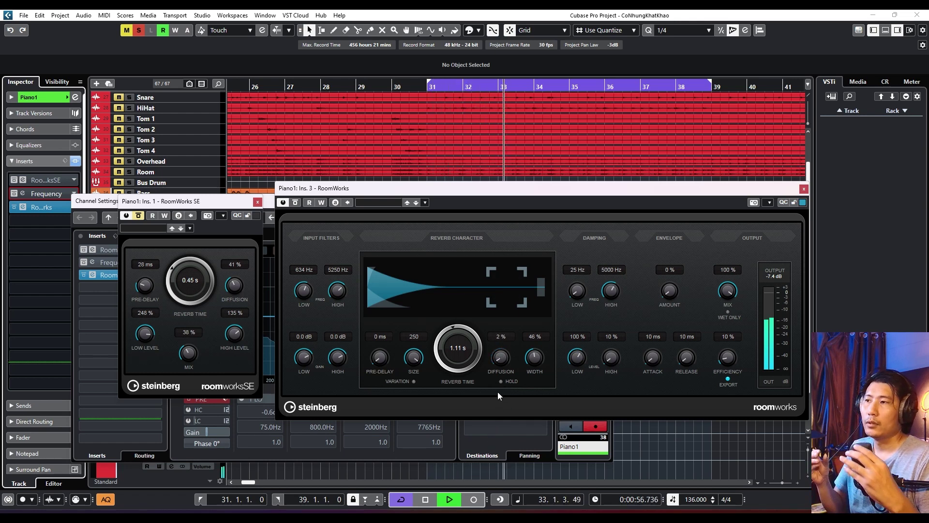
pyautogui.moveTo(505, 382); pyautogui.dragTo(553, 228)
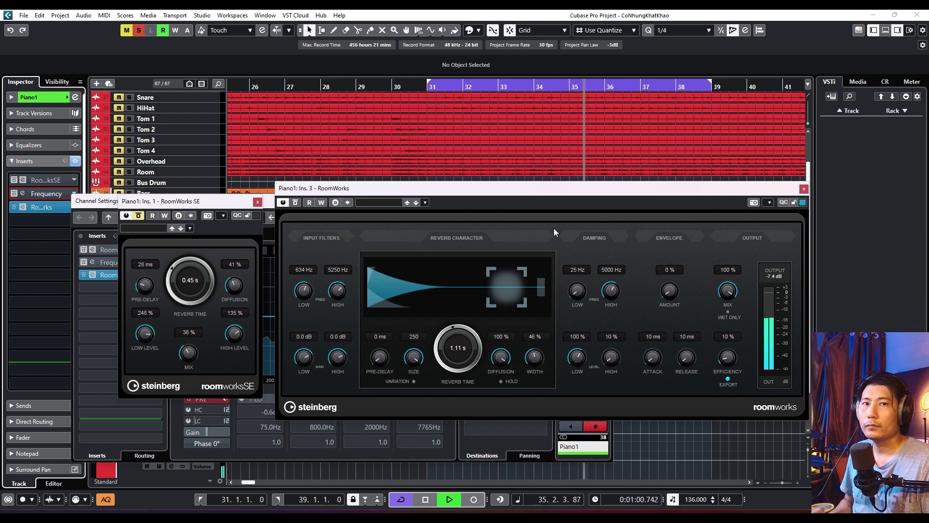
pyautogui.press('space')
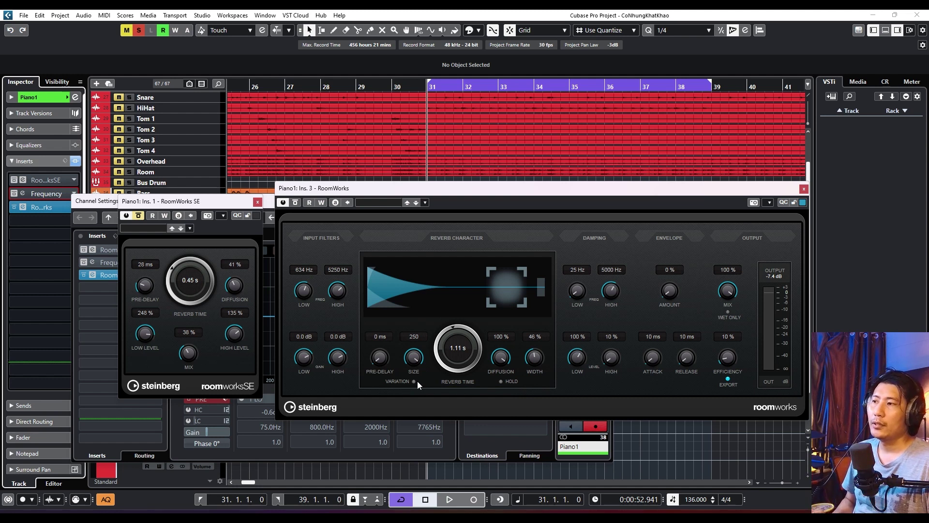
# Step: Set RoomWorks' reverb time to 1.53 s and generate a new reverb variation during playback
pyautogui.moveTo(446, 364); pyautogui.dragTo(457, 328)
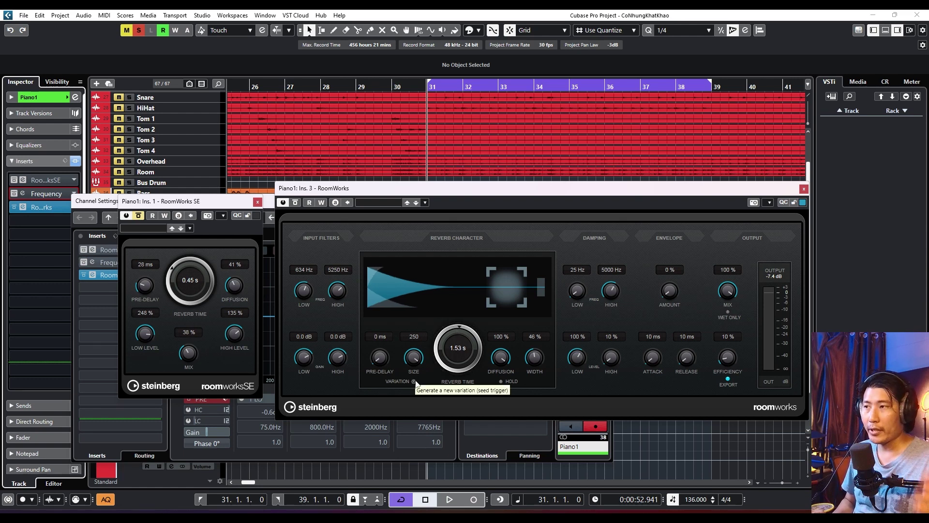
pyautogui.press('space')
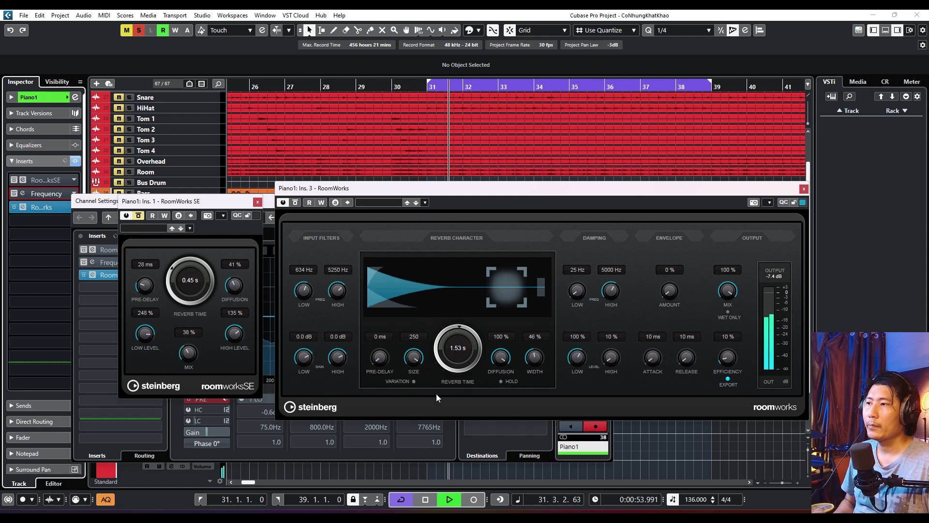
pyautogui.click(414, 382)
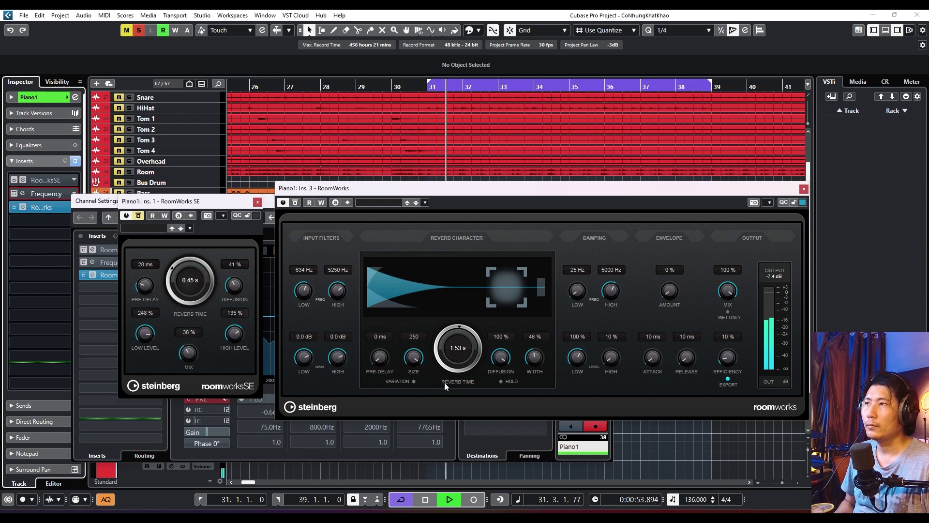
pyautogui.press('space')
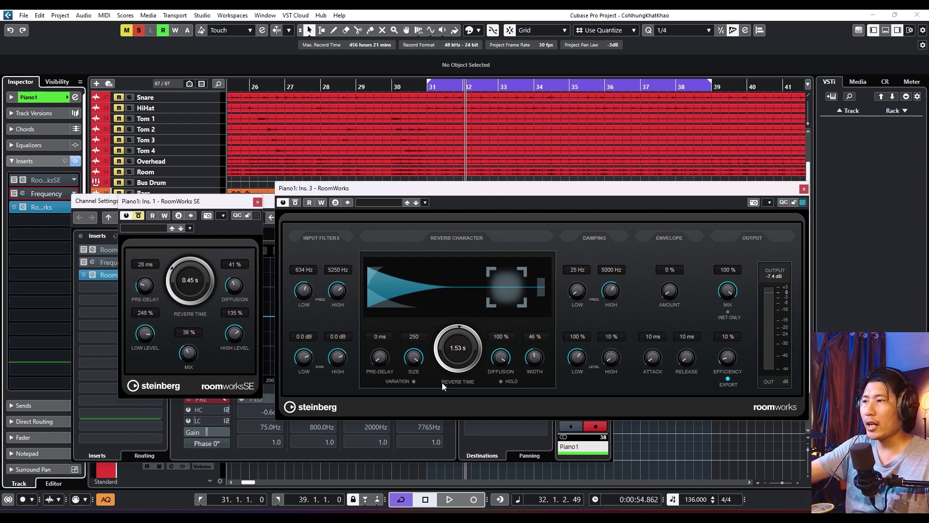
# Step: Turn on RoomWorks' Hold during playback to audition the frozen reverb, stop playback, and turn Hold off
pyautogui.click(502, 382)
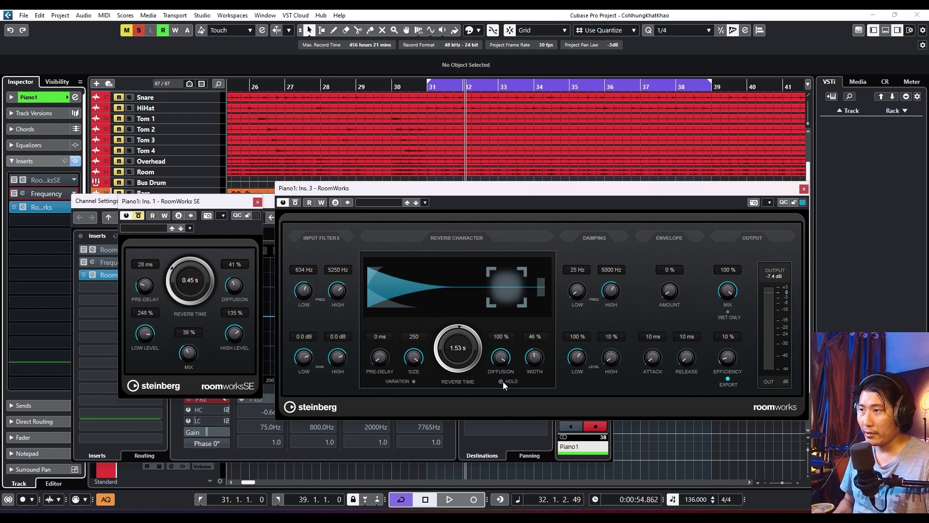
pyautogui.click(503, 381)
pyautogui.press('space')
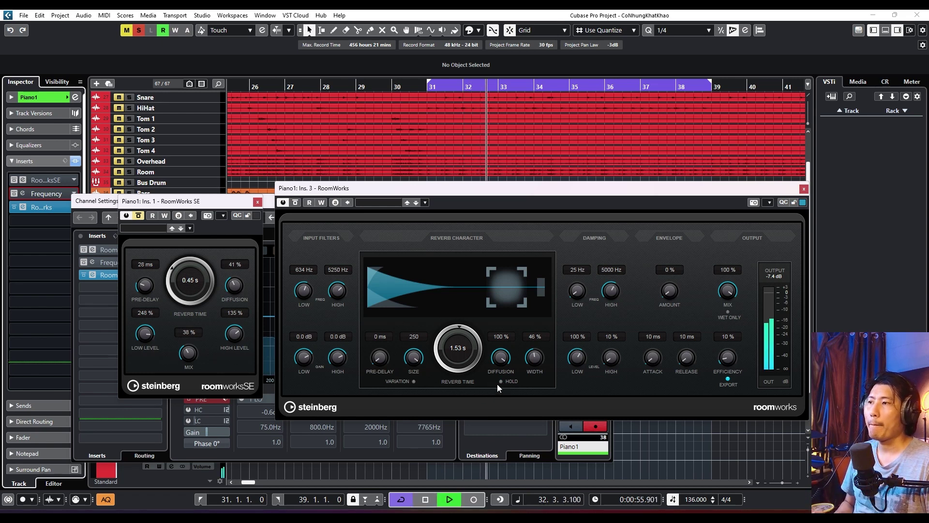
pyautogui.click(501, 381)
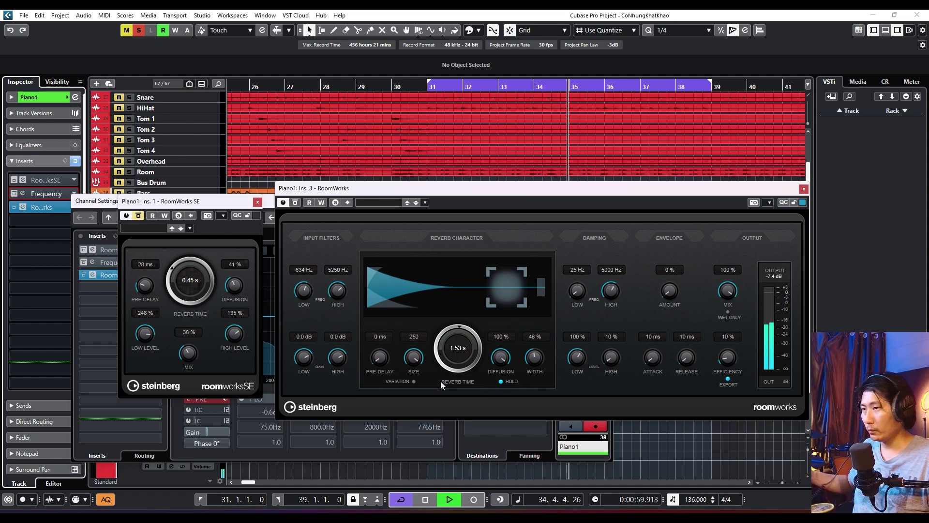
pyautogui.press('space')
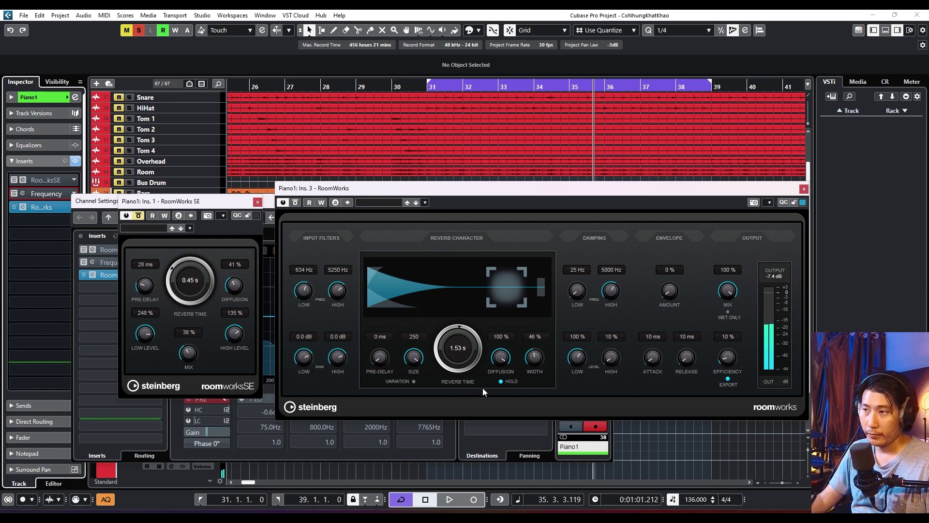
pyautogui.click(498, 382)
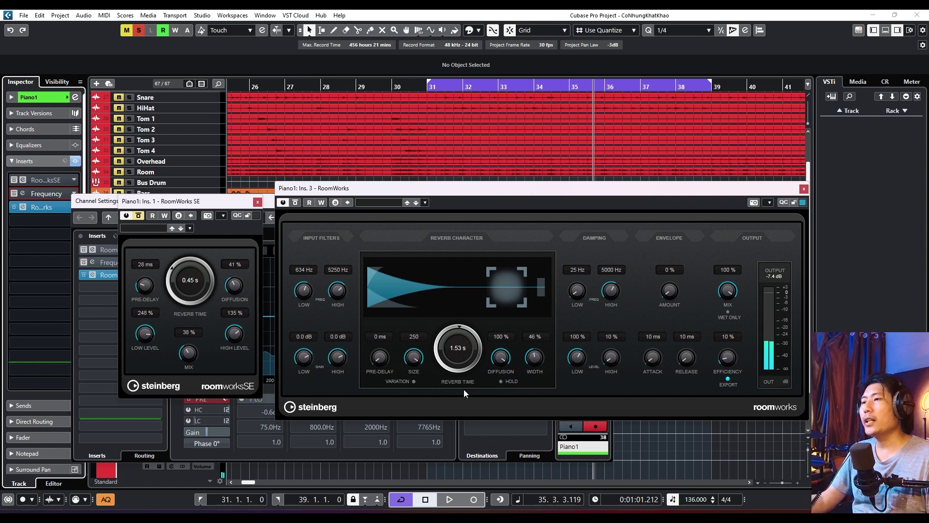
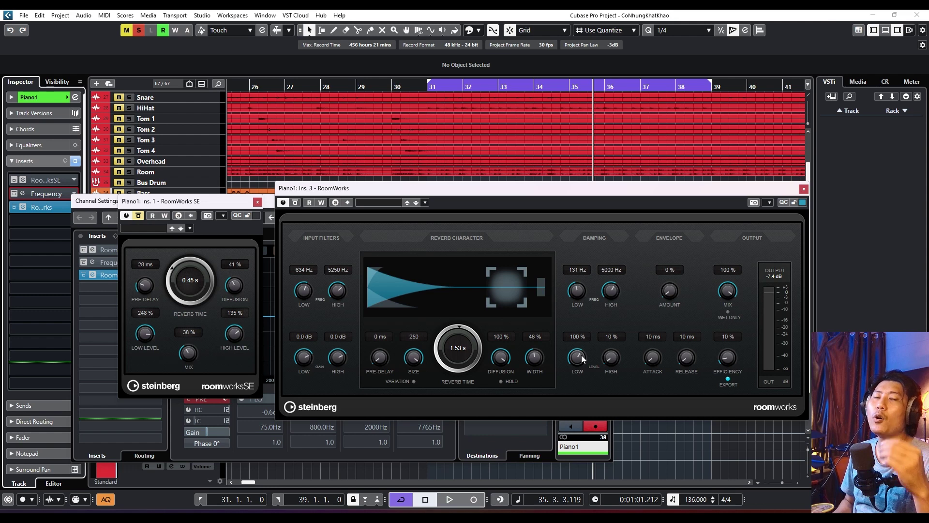
# Step: Audition RoomWorks' low damping level at 10 % and 400 % during playback, end on 24 %, and stop playback
pyautogui.moveTo(581, 359); pyautogui.dragTo(550, 420)
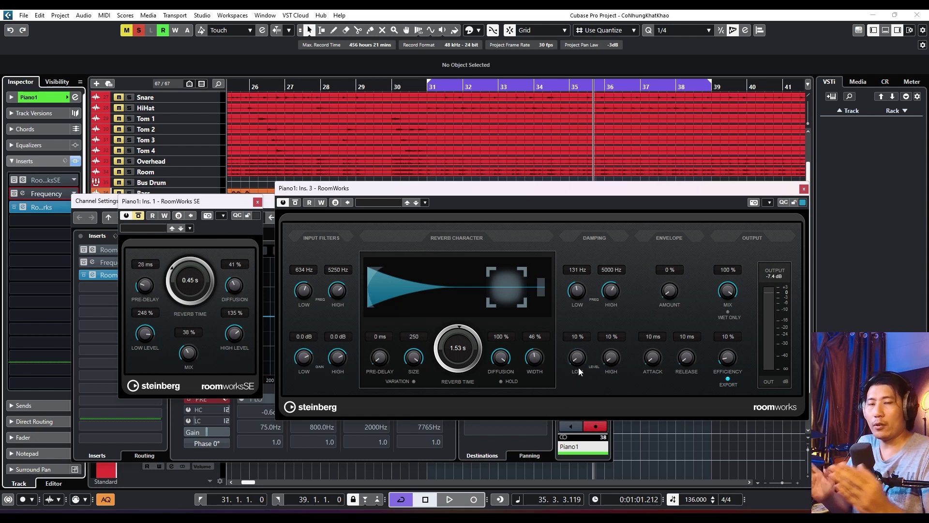
pyautogui.press('space')
pyautogui.moveTo(579, 367); pyautogui.dragTo(579, 361)
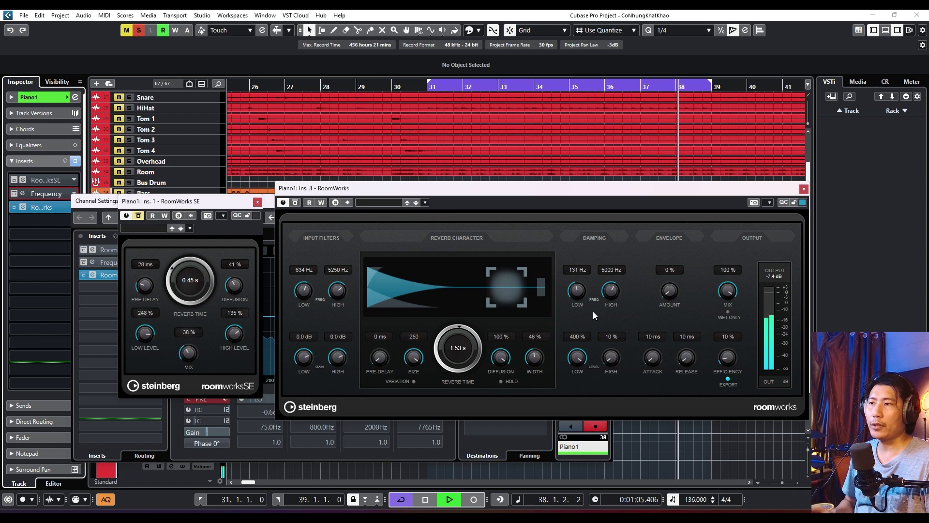
pyautogui.moveTo(584, 364); pyautogui.dragTo(568, 420)
pyautogui.press('space')
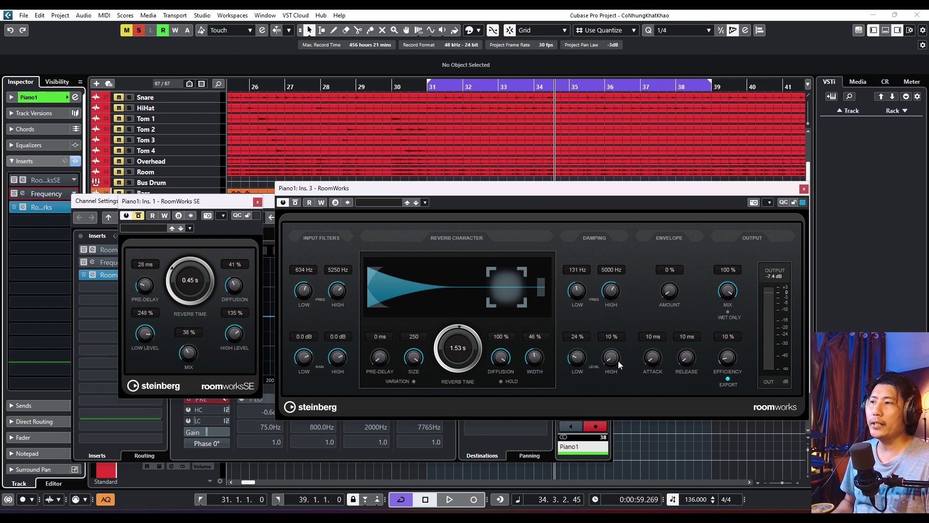
# Step: Audition RoomWorks' high damping level at 400 % and 135 %, then set the high damping frequency to 3490 Hz and the level to 48 %
pyautogui.press('space')
pyautogui.moveTo(618, 362); pyautogui.dragTo(623, 270)
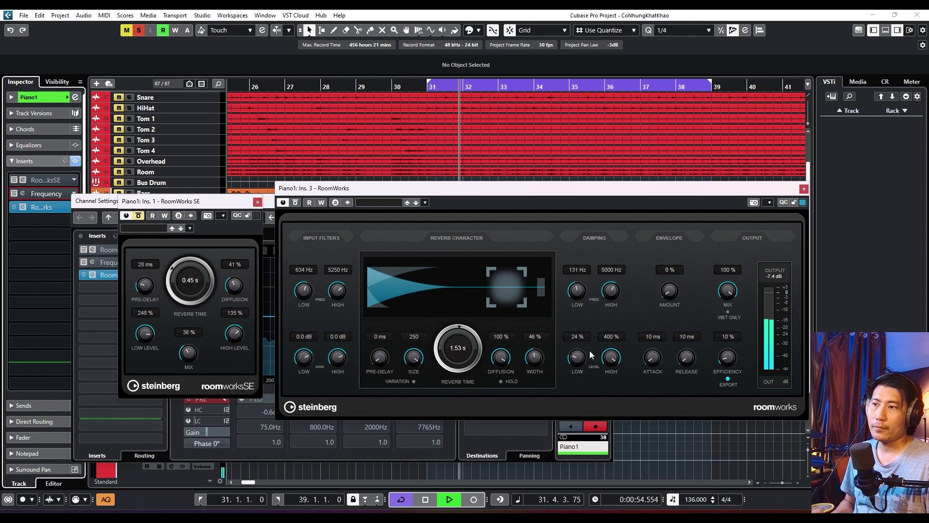
pyautogui.moveTo(611, 355); pyautogui.dragTo(617, 315)
pyautogui.press('space')
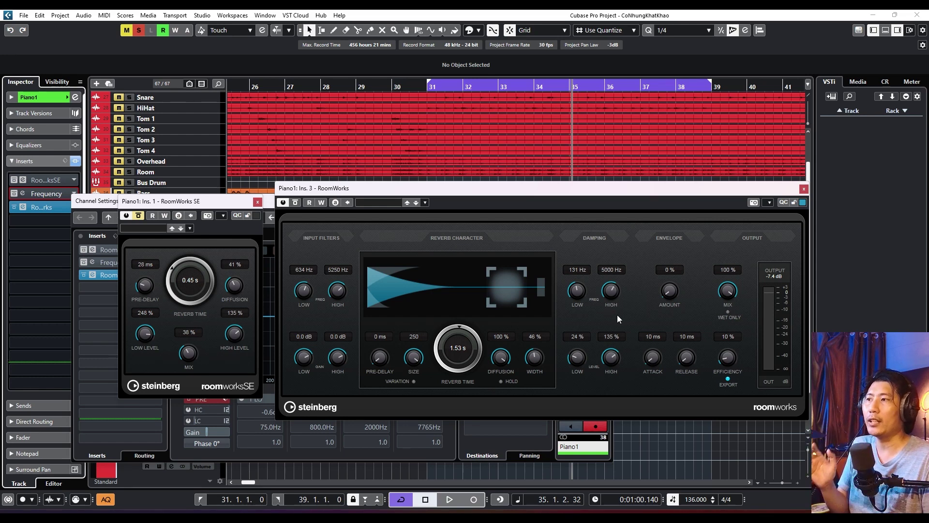
pyautogui.moveTo(614, 301); pyautogui.dragTo(613, 304)
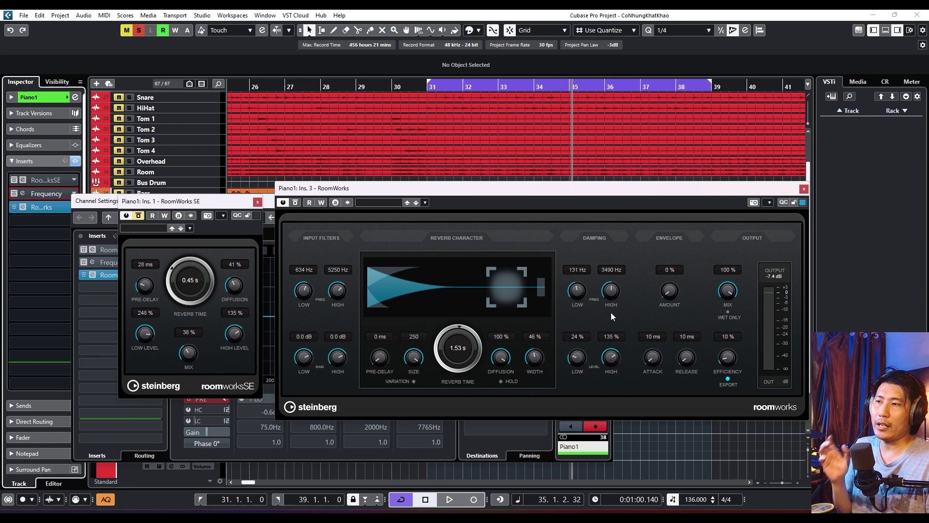
pyautogui.moveTo(611, 364); pyautogui.dragTo(584, 354)
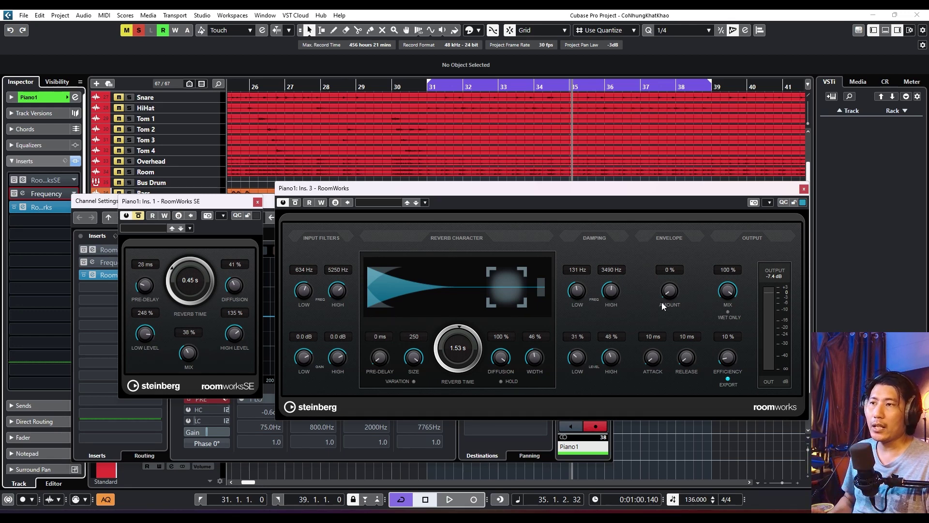
# Step: Set RoomWorks' envelope amount to 100 % and audition it, then reduce the reverb time to 1.39 s and the size to 159
pyautogui.moveTo(668, 297); pyautogui.dragTo(680, 266)
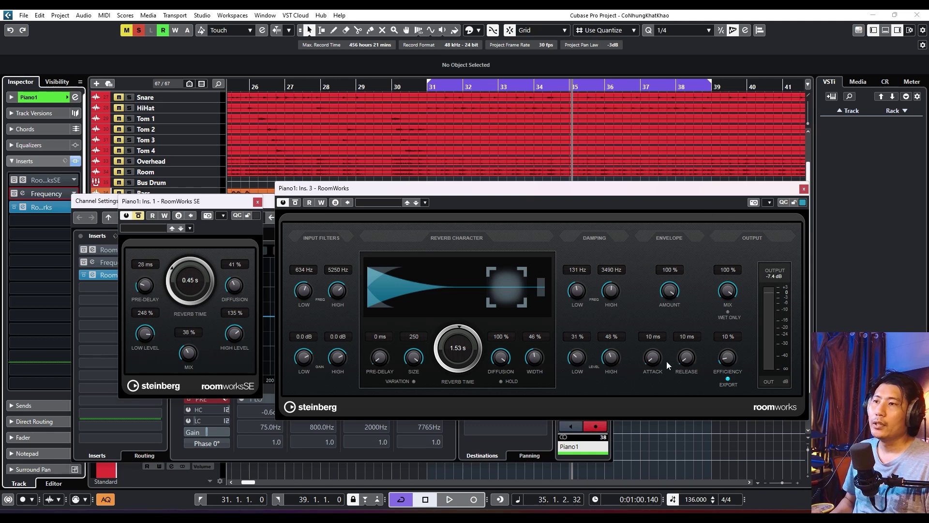
pyautogui.press('space')
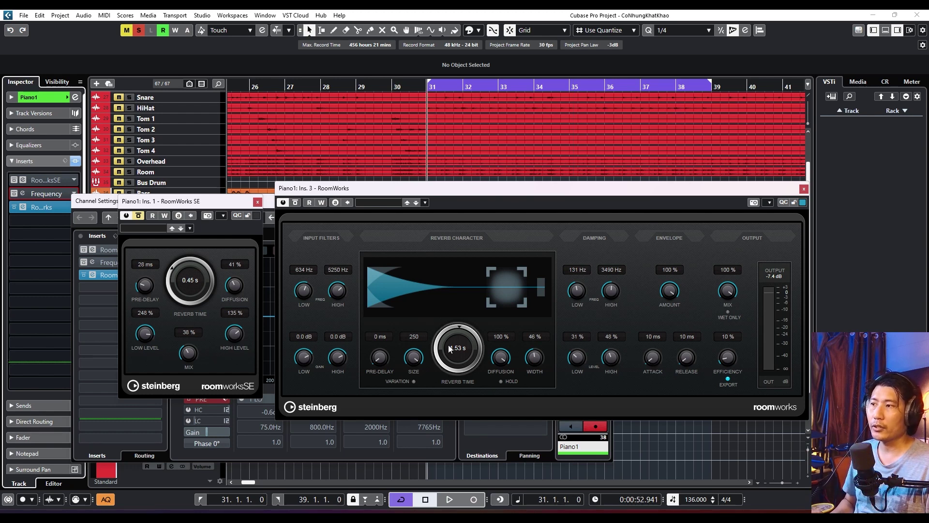
pyautogui.moveTo(448, 353); pyautogui.dragTo(399, 397)
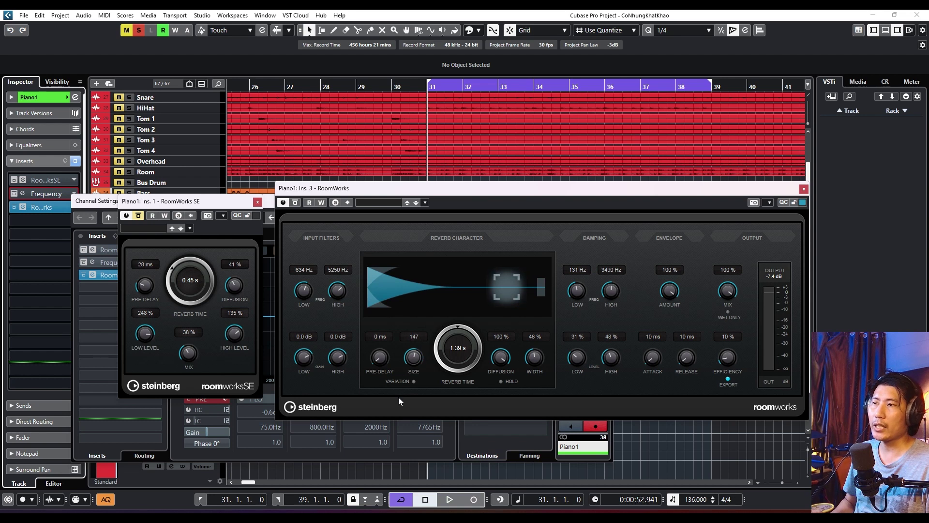
# Step: Set RoomWorks' low and high damping levels both to 100 %
pyautogui.moveTo(577, 357); pyautogui.dragTo(573, 343)
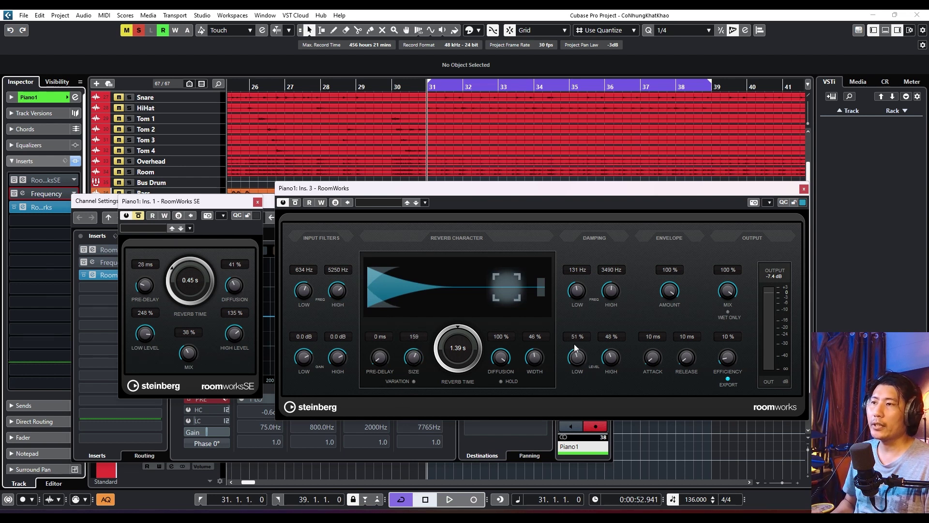
pyautogui.click(575, 338)
pyautogui.write('100')
pyautogui.press('Return')
pyautogui.click(611, 336)
pyautogui.write('10')
pyautogui.press('Return')
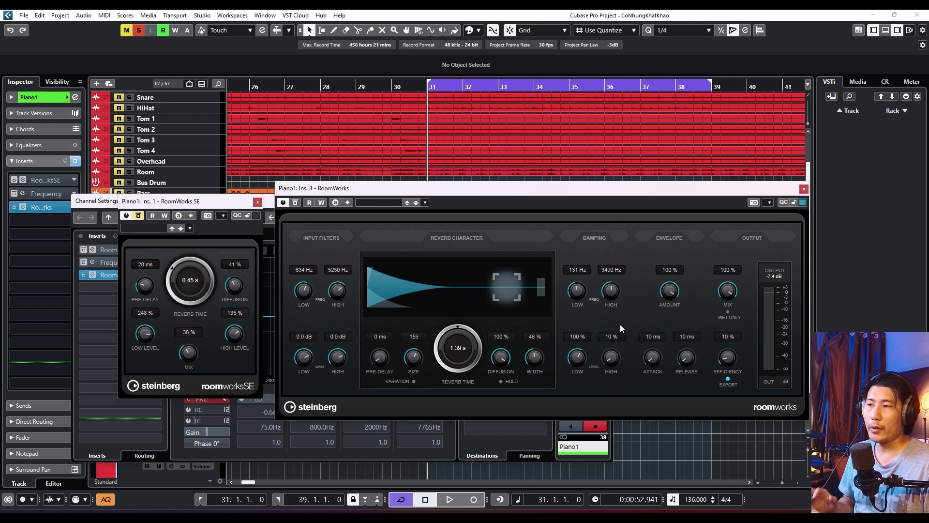
pyautogui.write('100')
pyautogui.press('Return')
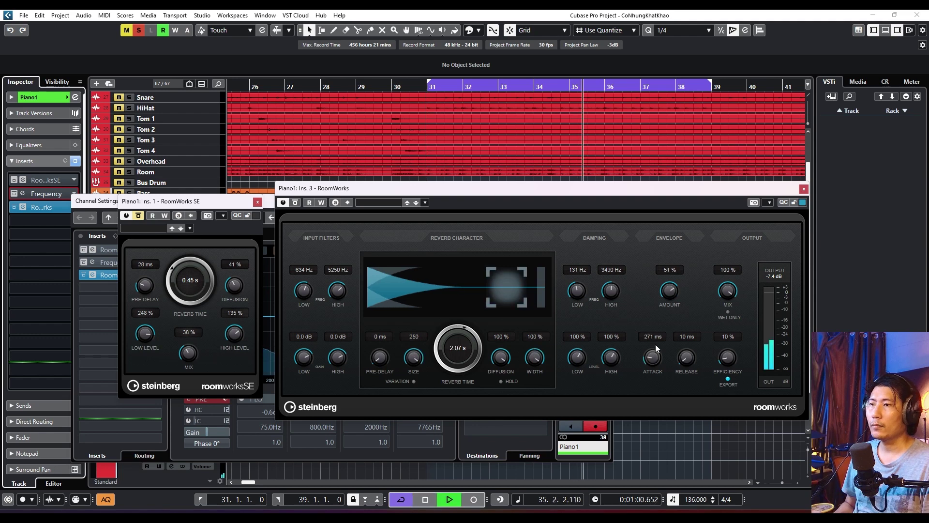
# Step: Audition RoomWorks' envelope attack at 457 ms and 10 ms during playback, ending on 464 ms
pyautogui.moveTo(656, 344); pyautogui.dragTo(657, 333)
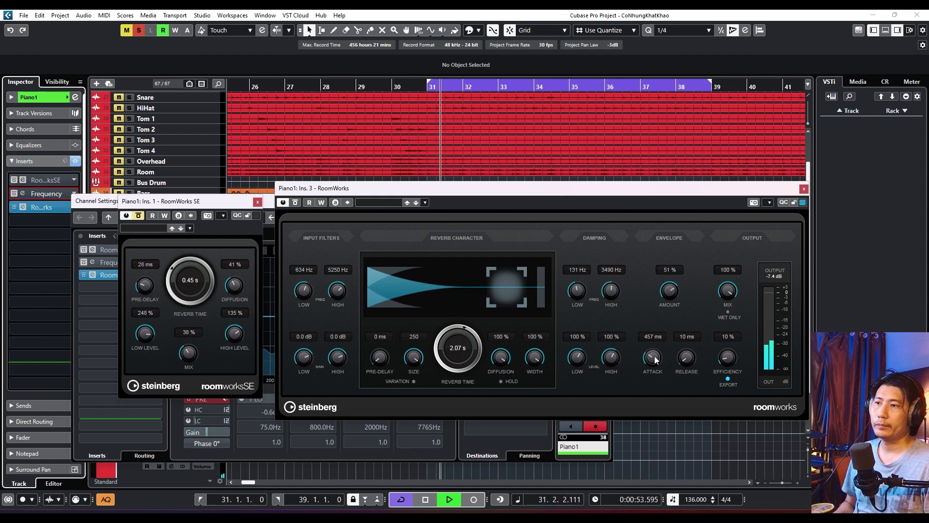
pyautogui.moveTo(654, 354); pyautogui.dragTo(648, 412)
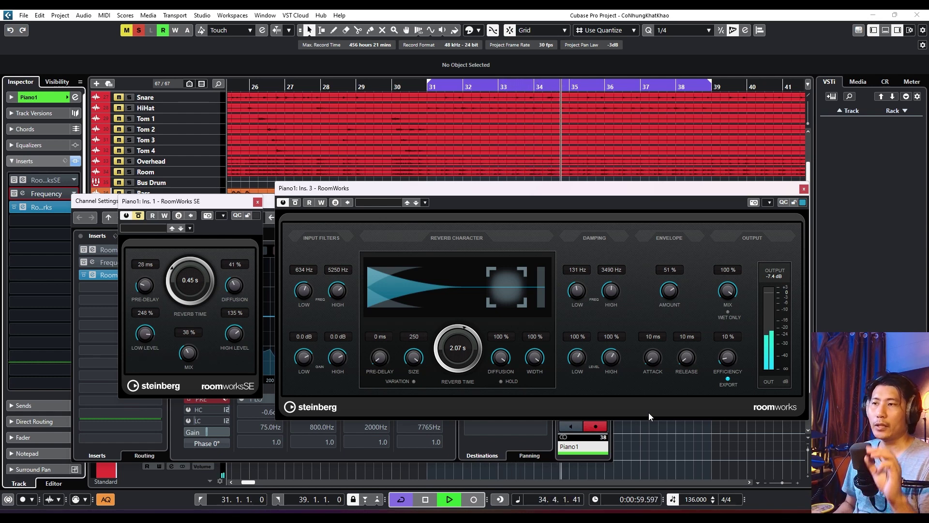
pyautogui.moveTo(648, 413); pyautogui.dragTo(655, 333)
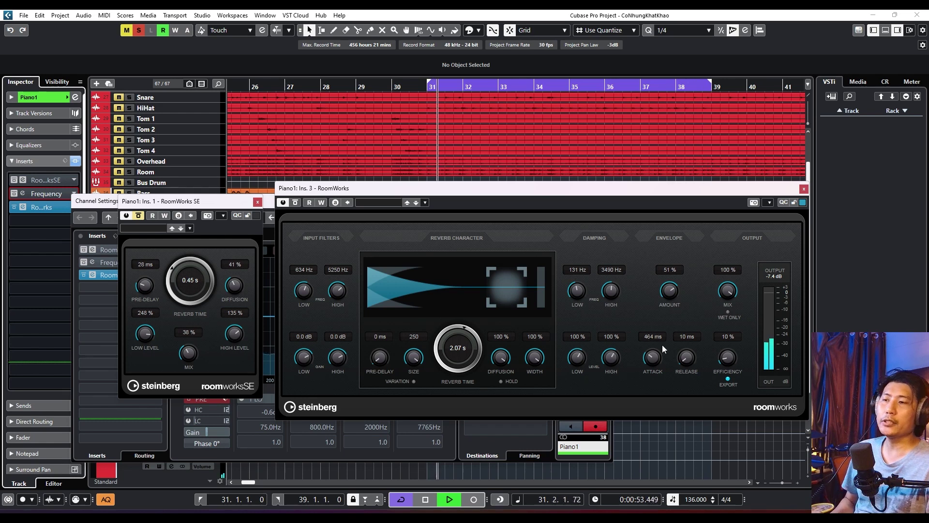
# Step: Audition RoomWorks' envelope release at 904 ms and 10 ms, end on 1060 ms, and stop playback
pyautogui.moveTo(679, 359); pyautogui.dragTo(690, 309)
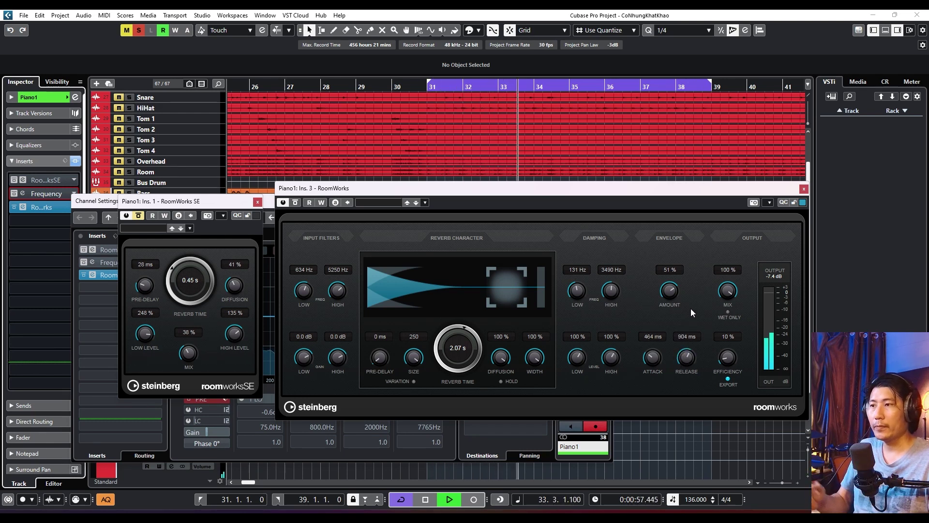
pyautogui.moveTo(688, 351); pyautogui.dragTo(544, 388)
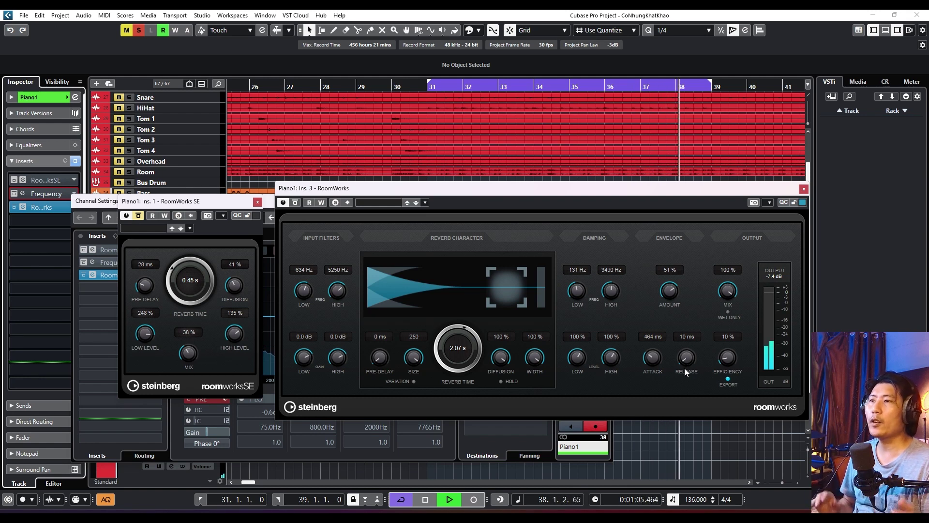
pyautogui.moveTo(684, 368); pyautogui.dragTo(701, 315)
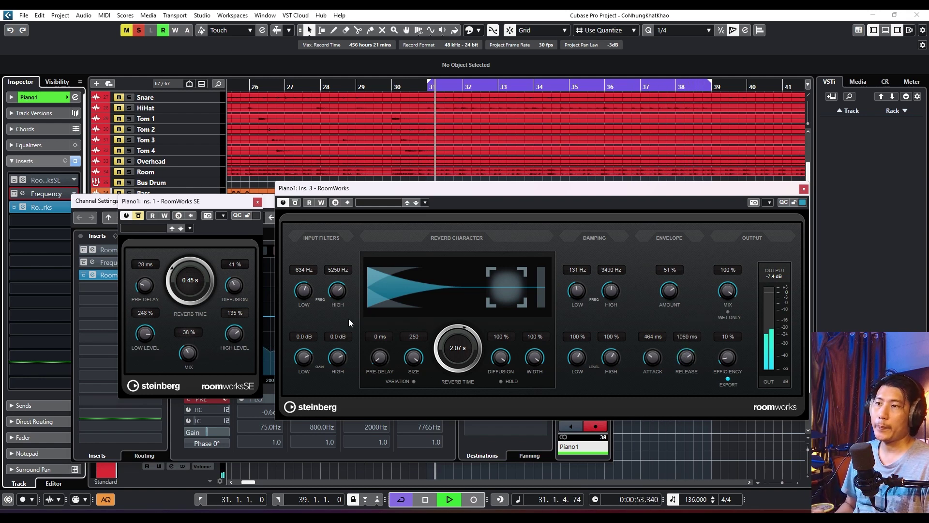
pyautogui.press('space')
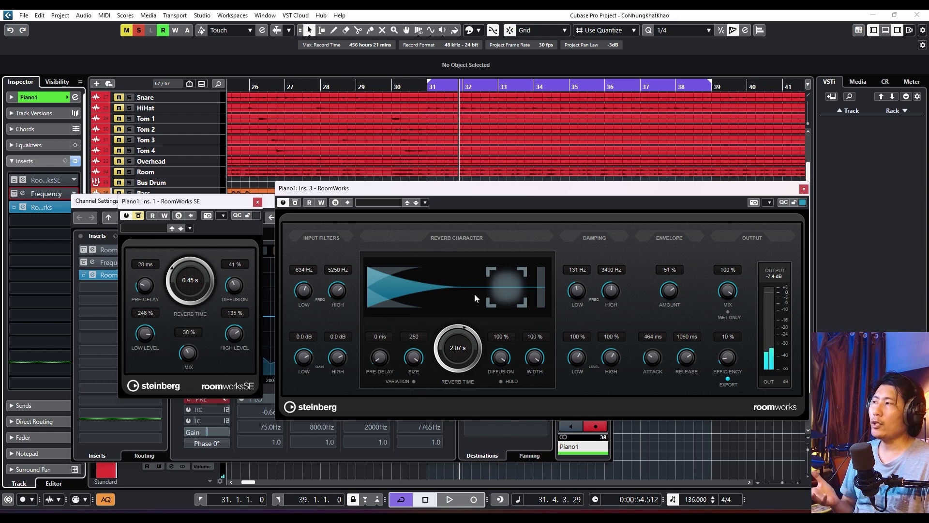
# Step: Insert an EnvelopeShaper in the Piano1 insert slot after RoomWorks
pyautogui.click(100, 285)
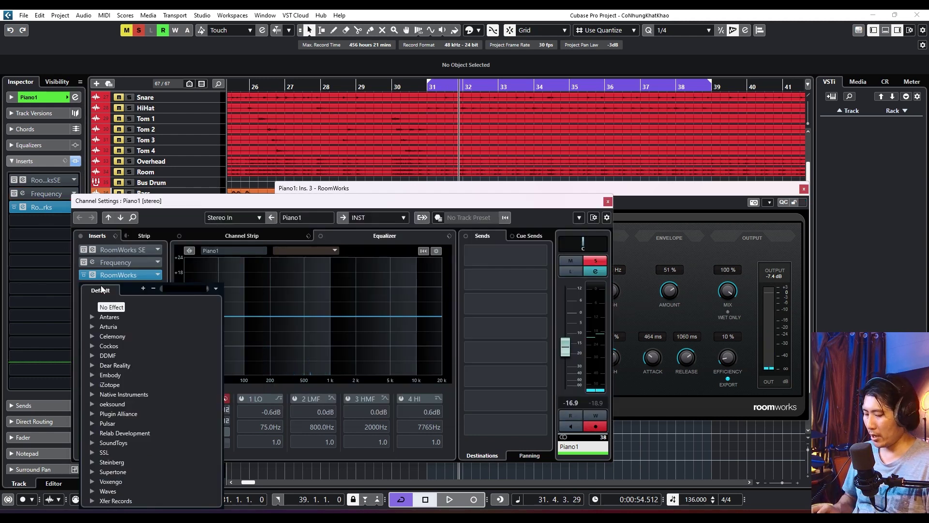
pyautogui.write('env')
pyautogui.doubleClick(137, 325)
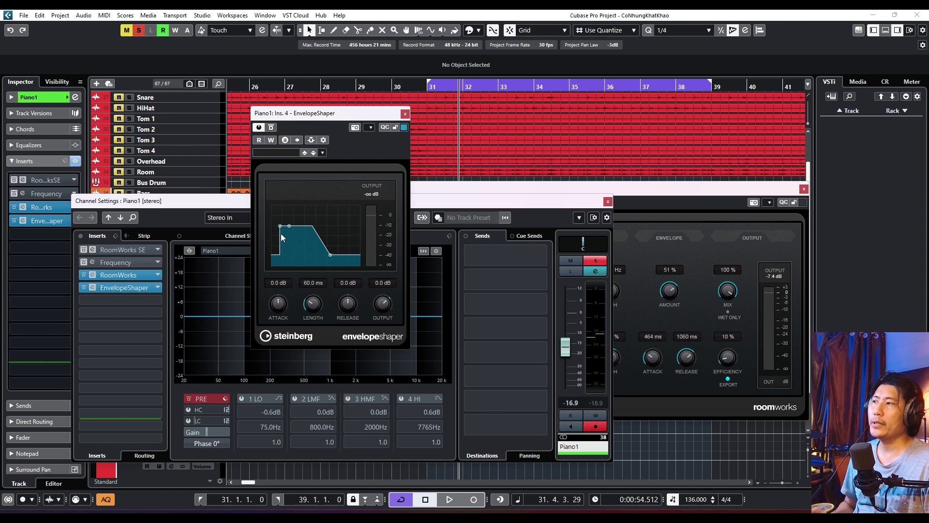
# Step: Bypass EnvelopeShaper, play the loop without it, and reactivate it during playback for comparison
pyautogui.click(271, 128)
pyautogui.press('space')
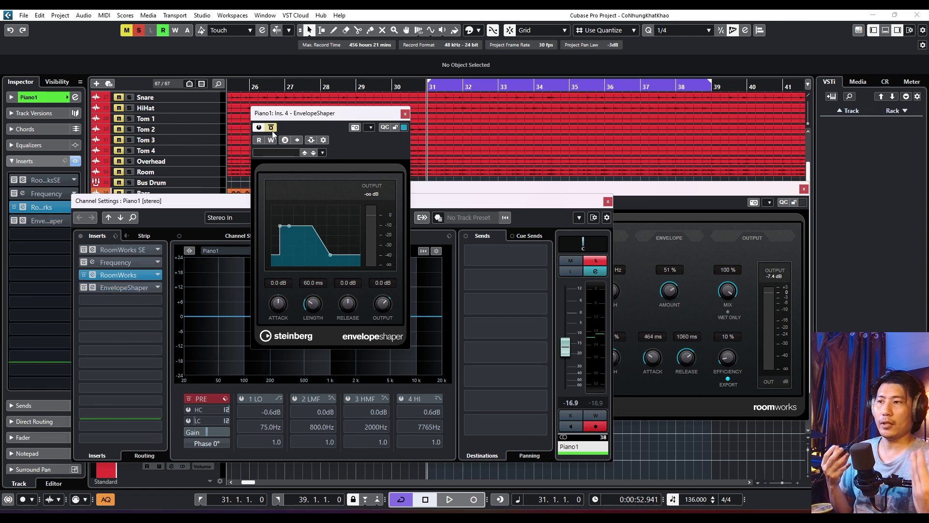
pyautogui.press('space')
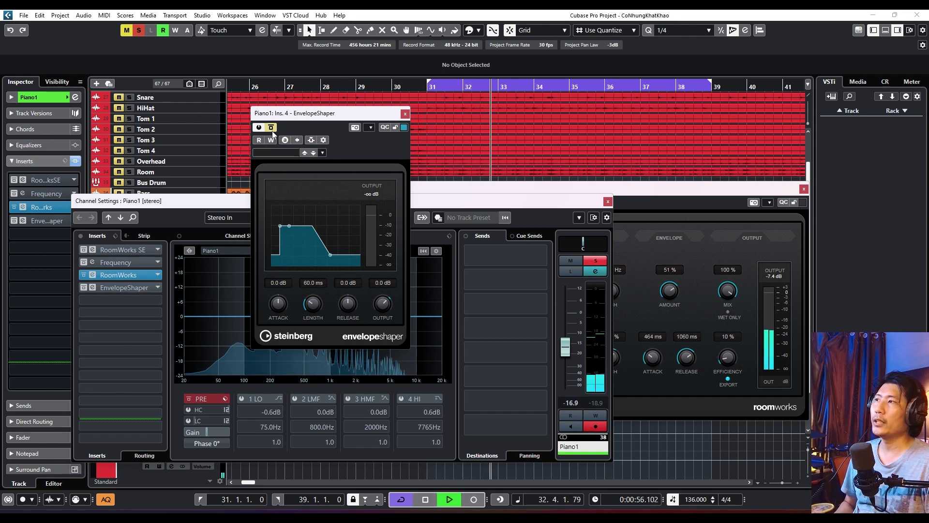
pyautogui.click(271, 129)
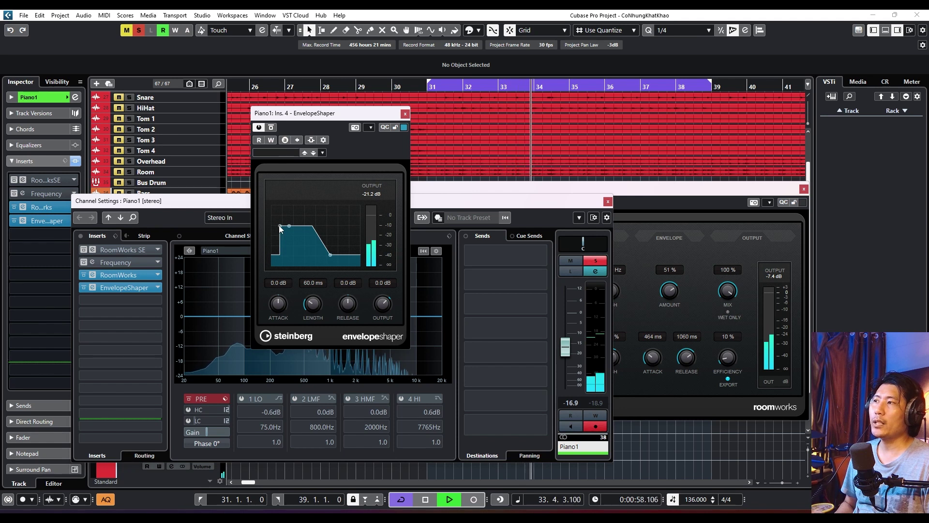
# Step: Audition EnvelopeShaper's attack at -20 and 20 dB, ending on -20 dB with 91.6 ms length and -20 dB release, then bypass and close it
pyautogui.moveTo(278, 225); pyautogui.dragTo(278, 237)
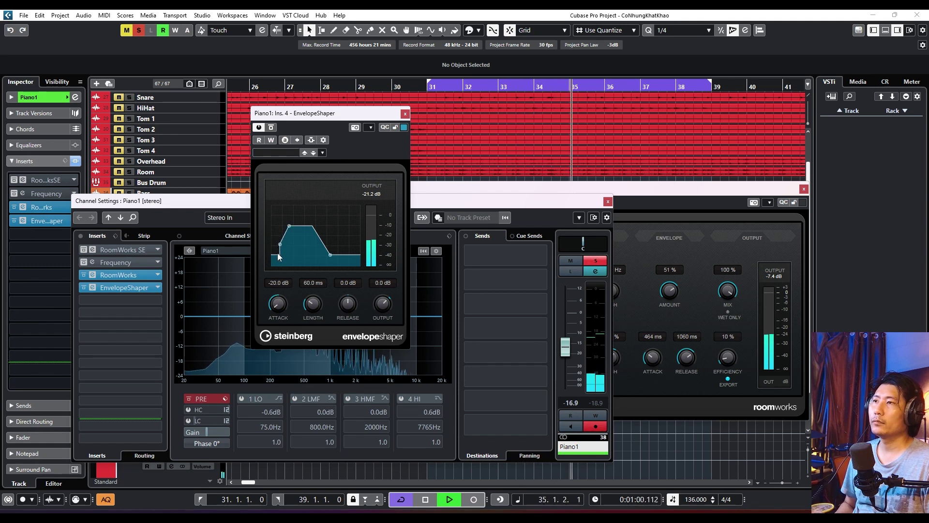
pyautogui.moveTo(292, 227); pyautogui.dragTo(305, 225)
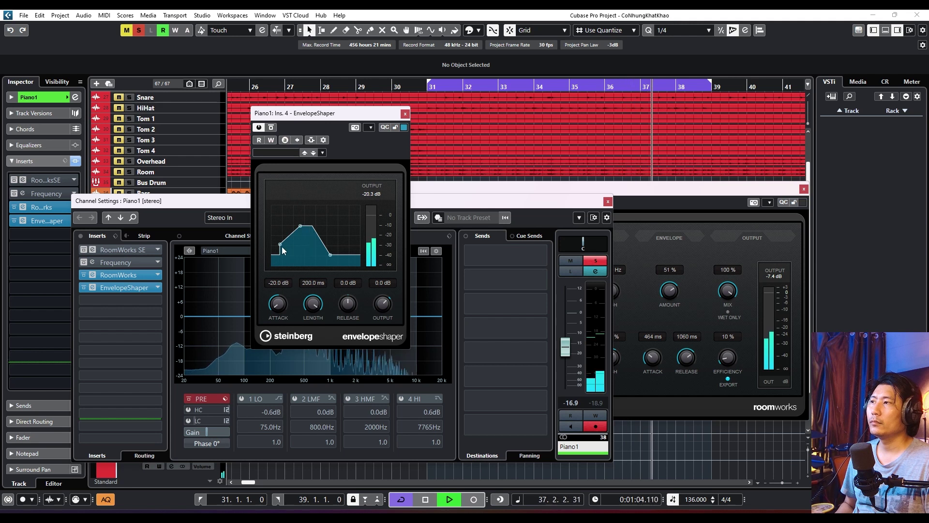
pyautogui.moveTo(280, 244); pyautogui.dragTo(281, 208)
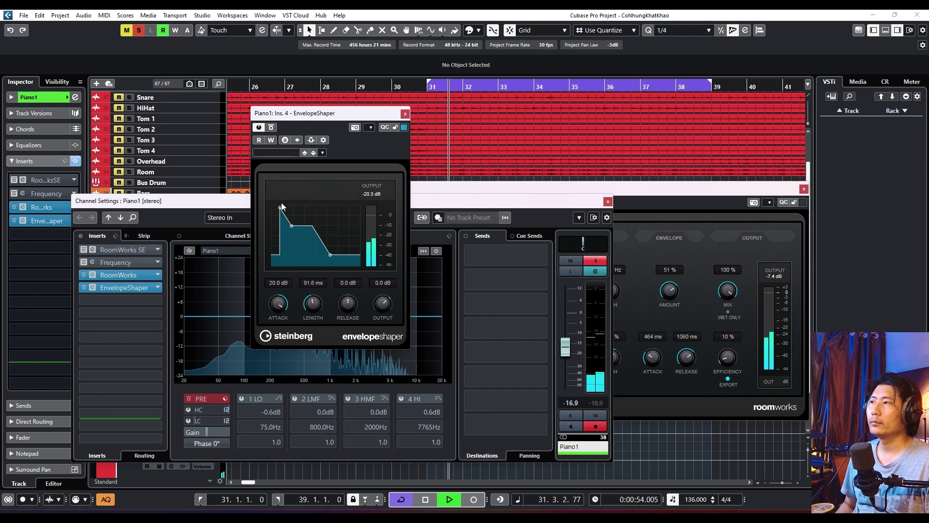
pyautogui.moveTo(331, 255); pyautogui.dragTo(300, 257)
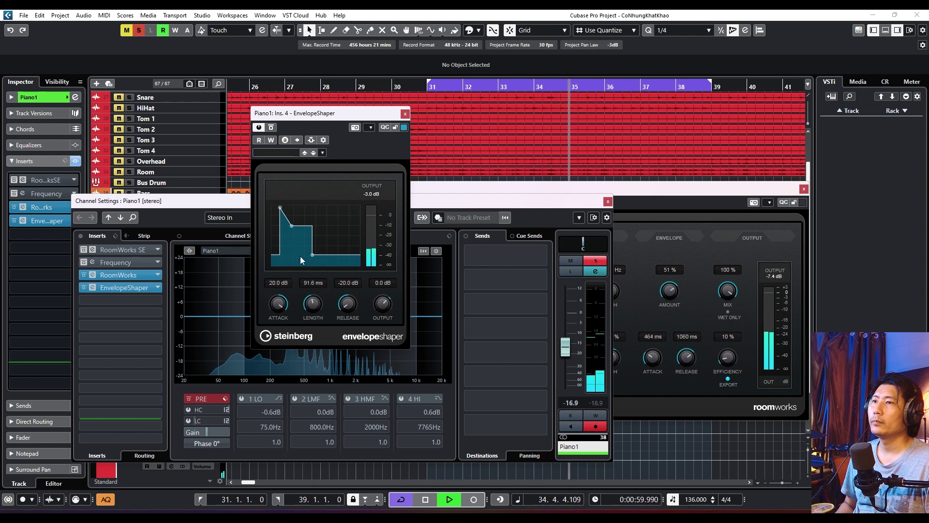
pyautogui.moveTo(280, 207); pyautogui.dragTo(275, 265)
pyautogui.press('space')
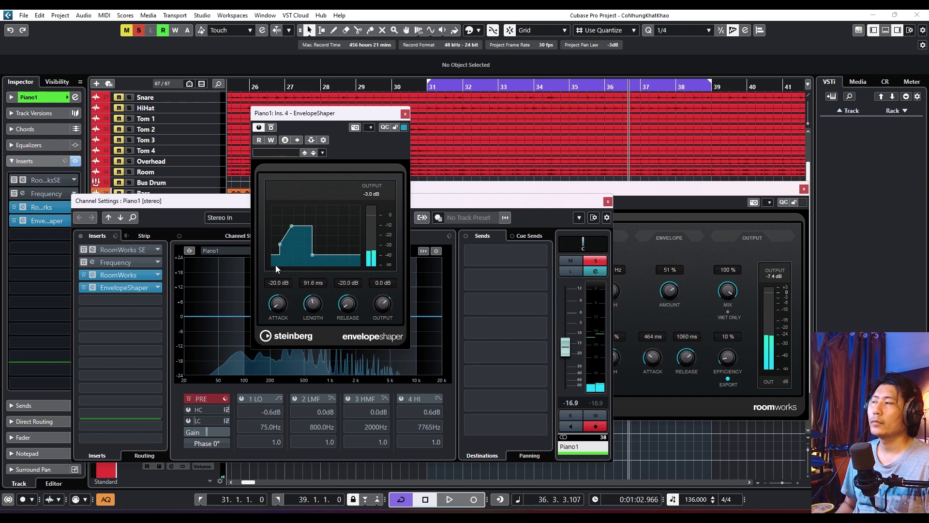
pyautogui.click(18, 223)
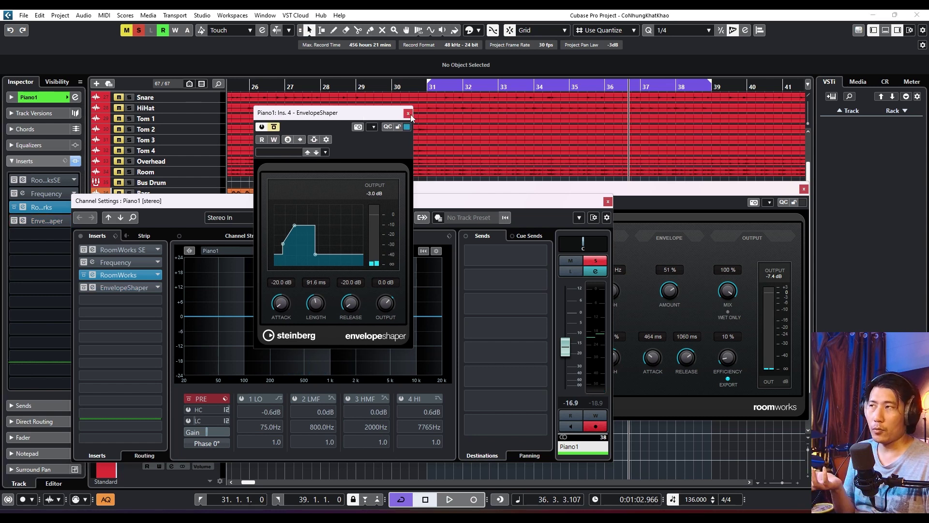
pyautogui.click(405, 113)
# Step: Reset RoomWorks' envelope amount to 0 %, then during playback set attack to 204 ms, release to 241 ms and amount to 21 %
pyautogui.click(648, 242)
pyautogui.moveTo(669, 289); pyautogui.dragTo(669, 297)
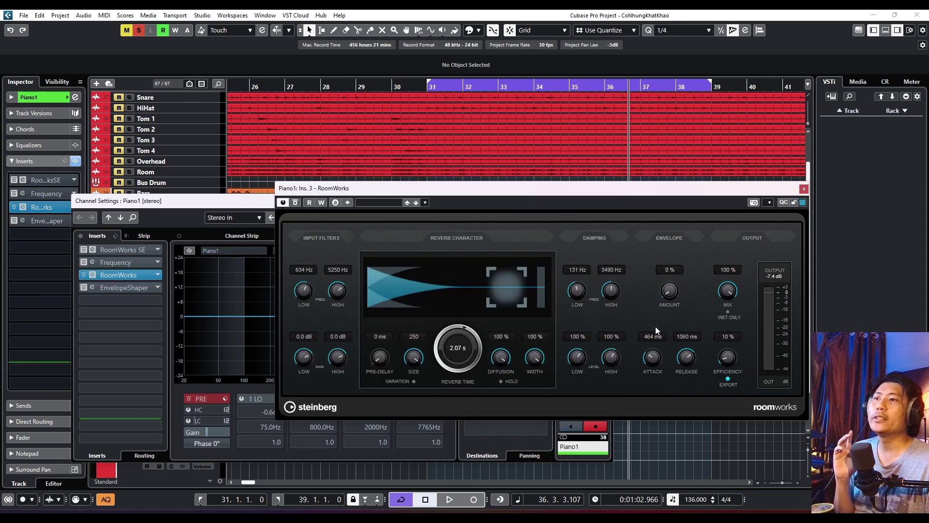
pyautogui.press('space')
pyautogui.moveTo(679, 292); pyautogui.dragTo(686, 356)
pyautogui.moveTo(664, 298); pyautogui.dragTo(680, 251)
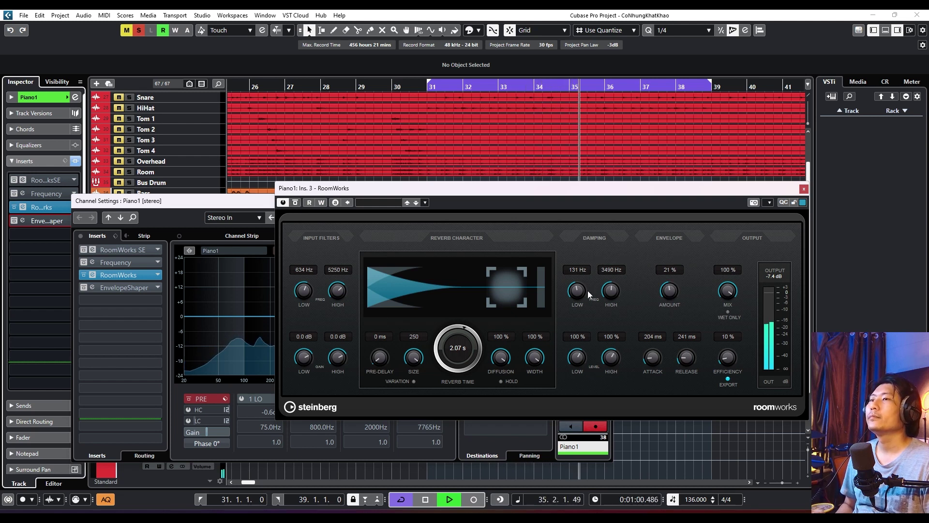
pyautogui.press('space')
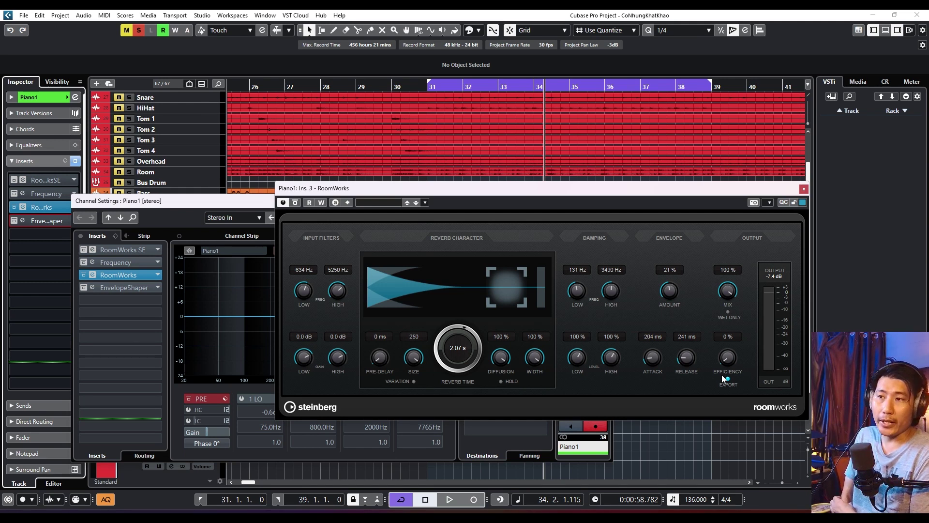
# Step: Audition RoomWorks' output efficiency during loop playback at 100 %, 51 % and 74 %, then stop playback
pyautogui.press('space')
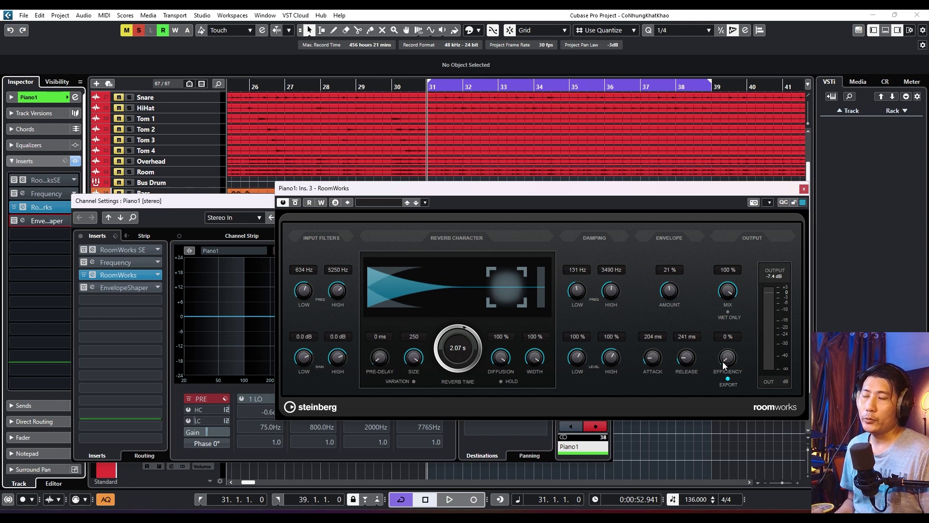
pyautogui.press('space')
pyautogui.moveTo(723, 362); pyautogui.dragTo(756, 281)
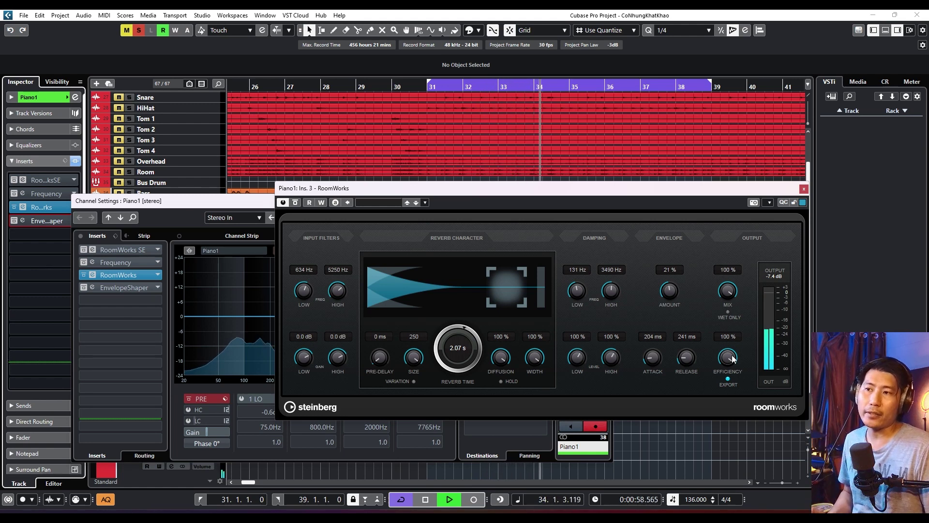
pyautogui.moveTo(732, 358); pyautogui.dragTo(735, 320)
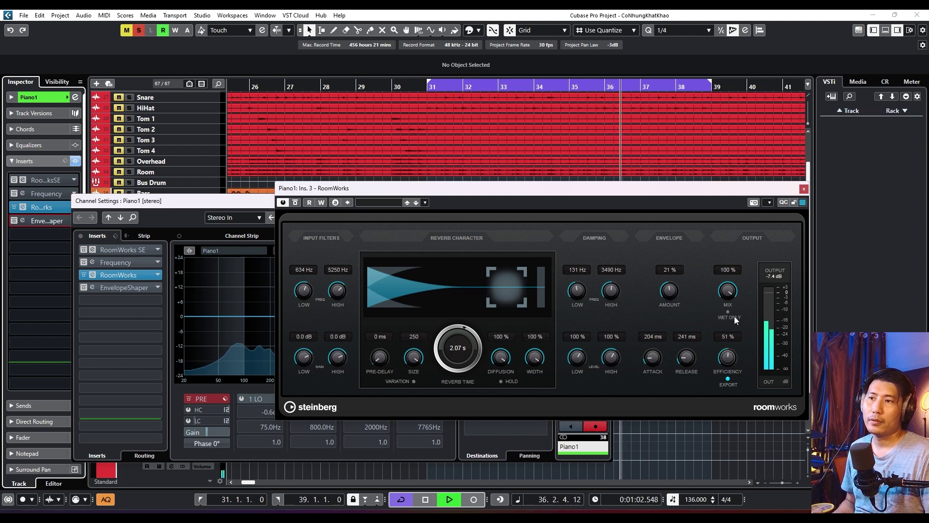
pyautogui.moveTo(730, 358); pyautogui.dragTo(732, 336)
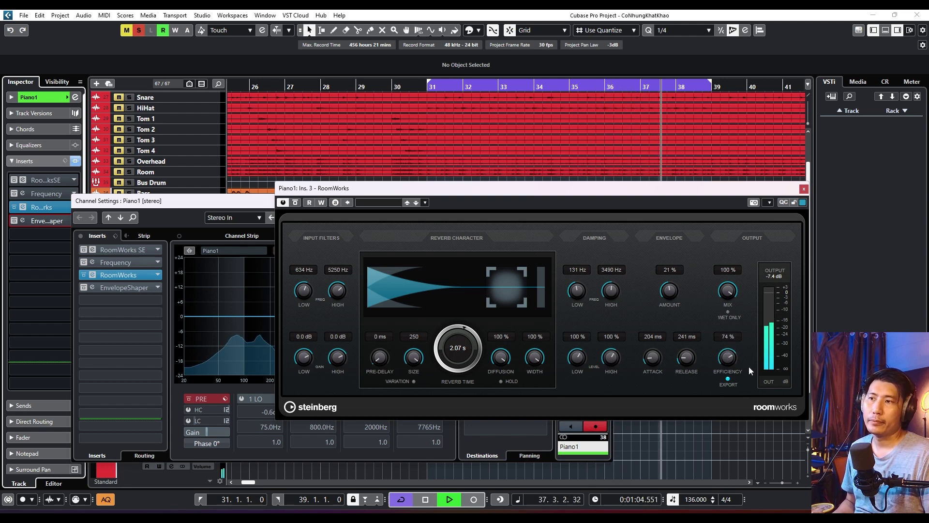
pyautogui.press('space')
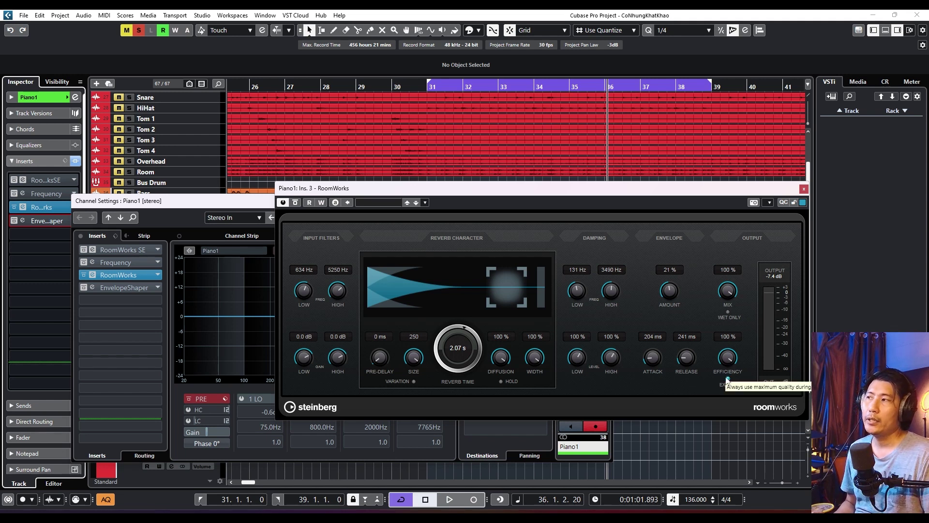
# Step: Demonstrate RoomWorks' output options by toggling Export off and on, enabling Wet Only, and moving the mix to 0 % and 47 %
pyautogui.click(729, 384)
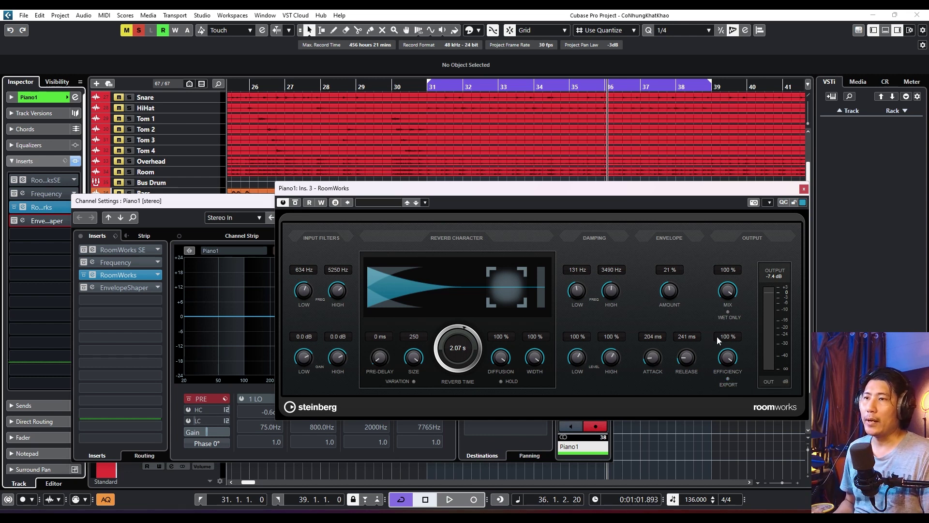
pyautogui.click(728, 312)
pyautogui.moveTo(728, 292); pyautogui.dragTo(689, 374)
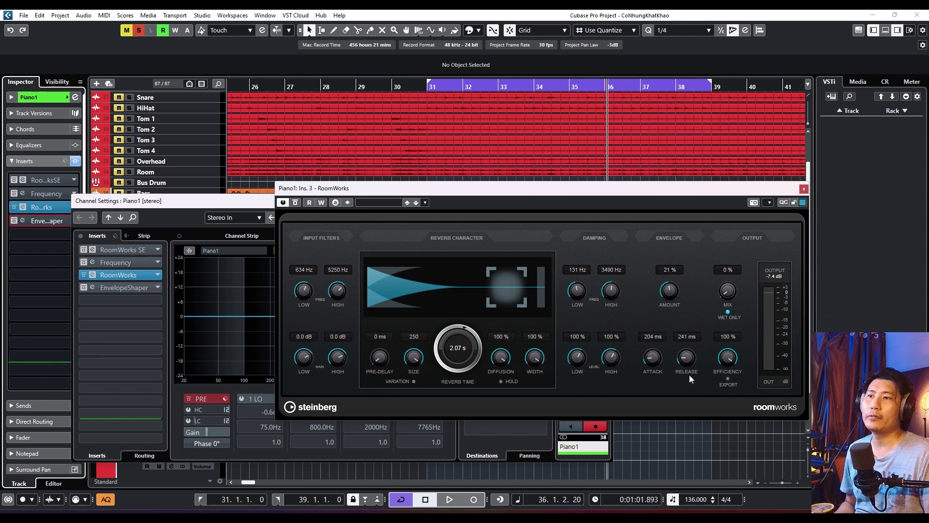
pyautogui.moveTo(729, 293); pyautogui.dragTo(735, 253)
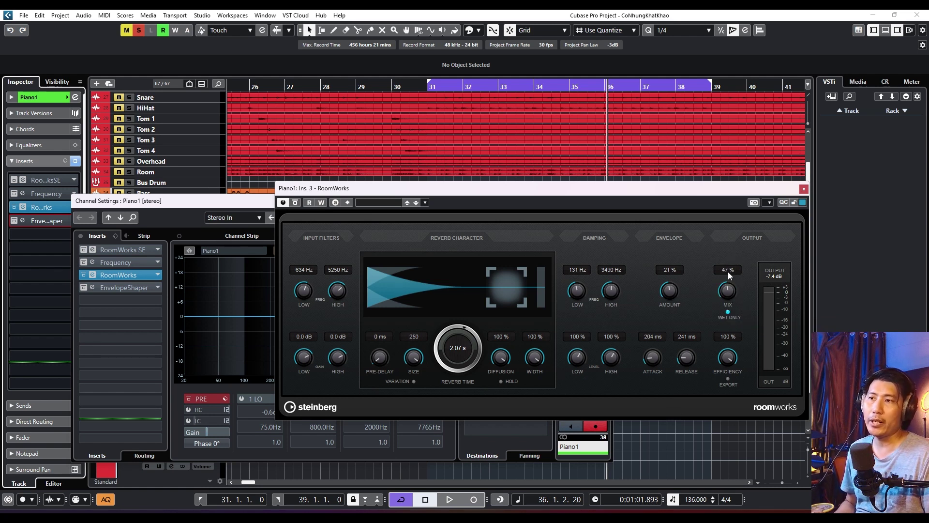
pyautogui.click(728, 379)
# Step: Play the loop from its start, comparing RoomWorks' mix at 49 % and 100 % with Wet Only toggled, ending on 42 % with Wet Only enabled
pyautogui.press('KP_1')
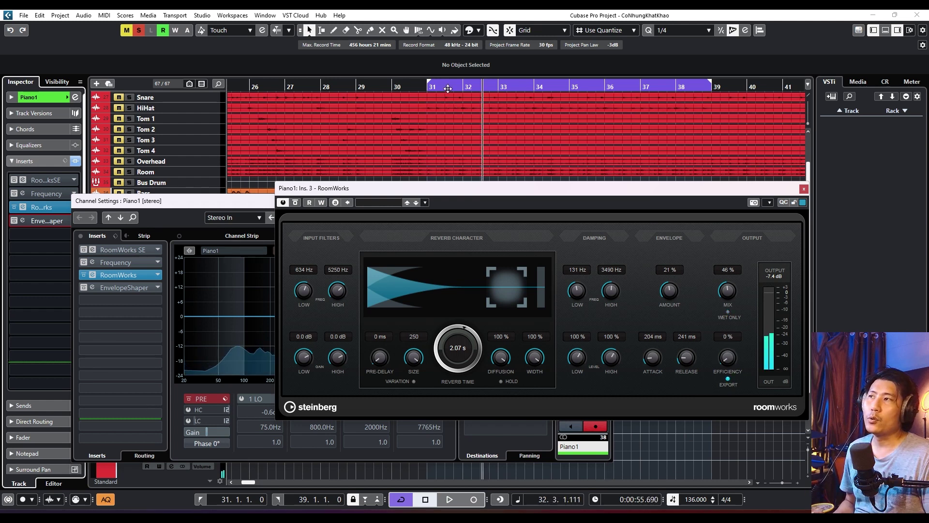
pyautogui.click(400, 88)
pyautogui.press('KP_1')
pyautogui.press('space')
pyautogui.moveTo(729, 289); pyautogui.dragTo(729, 285)
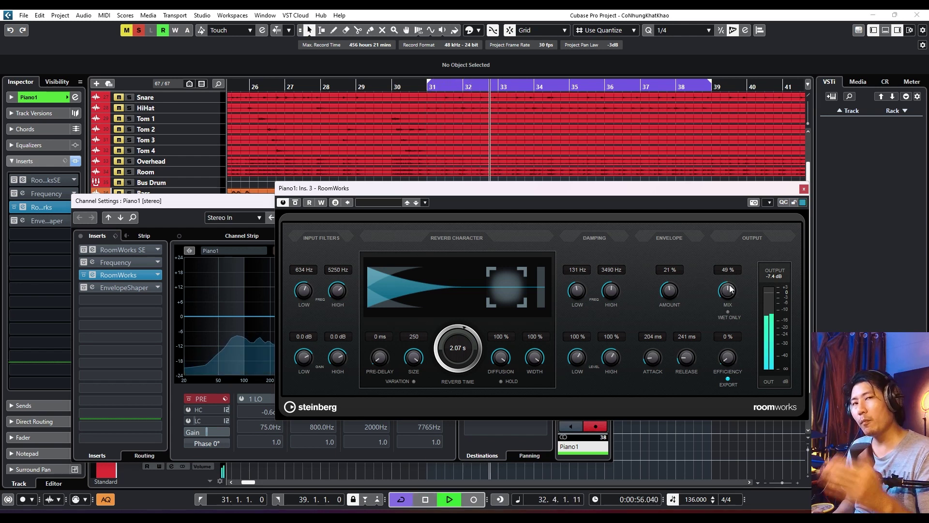
pyautogui.click(728, 313)
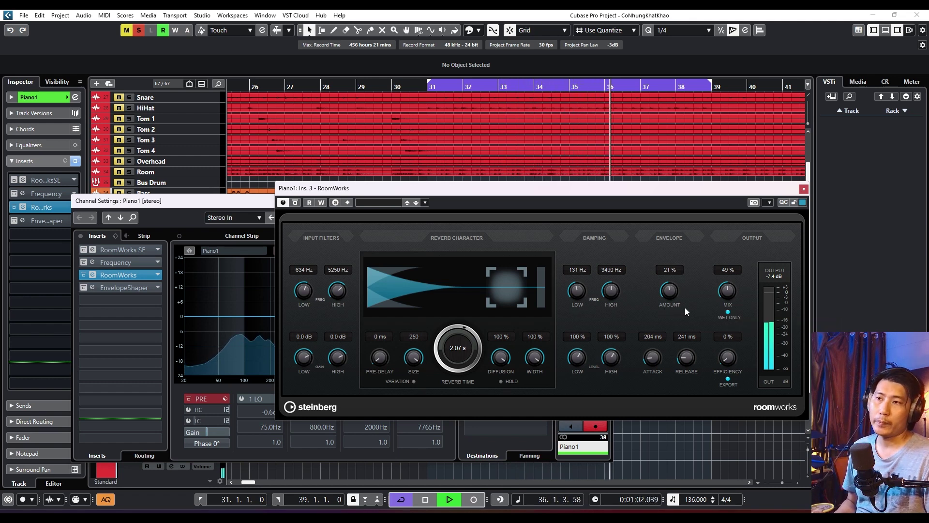
pyautogui.moveTo(728, 295); pyautogui.dragTo(747, 226)
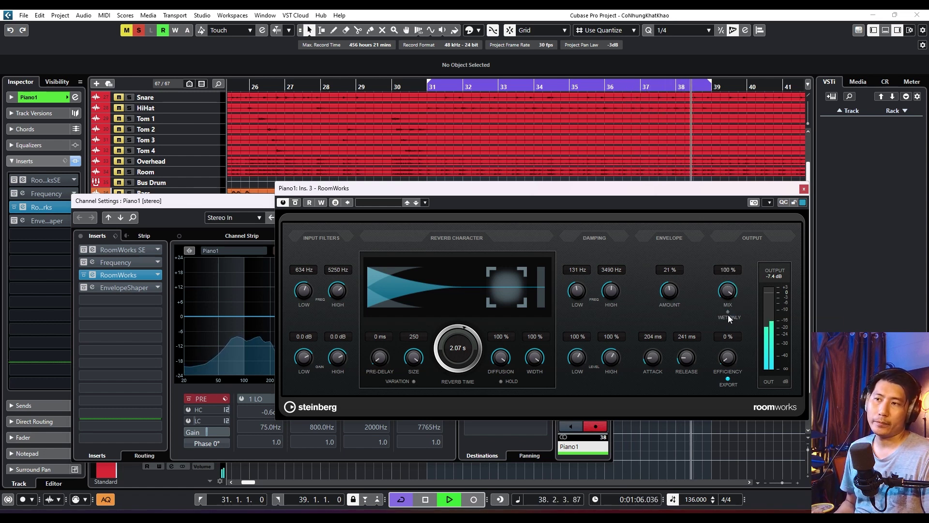
pyautogui.moveTo(730, 295); pyautogui.dragTo(722, 338)
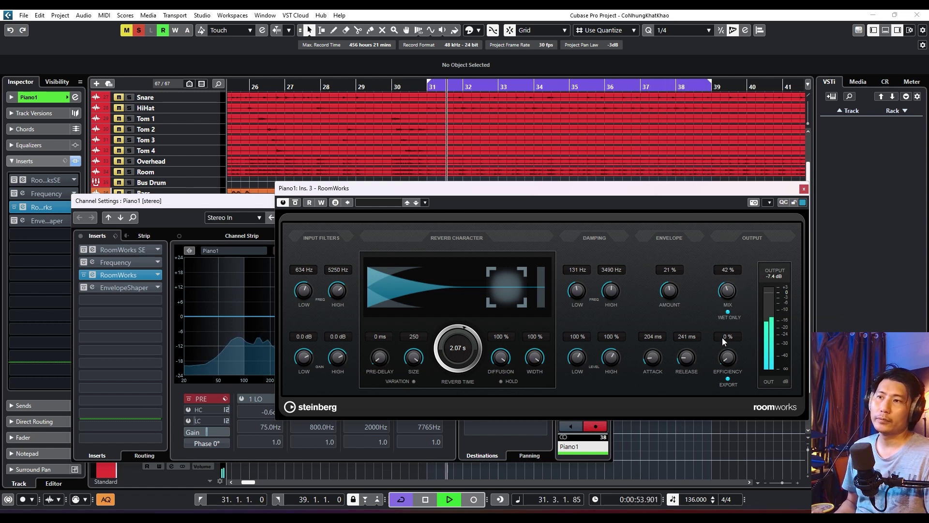
pyautogui.press('space')
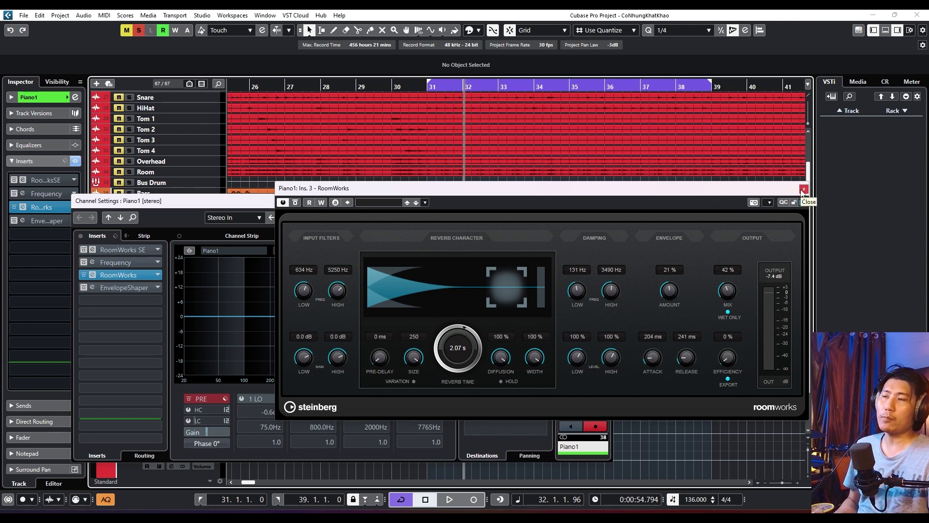
# Step: Move the overlapping windows apart and close Piano1's Channel Settings, RoomWorks SE and RoomWorks windows
pyautogui.moveTo(431, 187); pyautogui.dragTo(418, 210)
pyautogui.moveTo(473, 198); pyautogui.dragTo(476, 196)
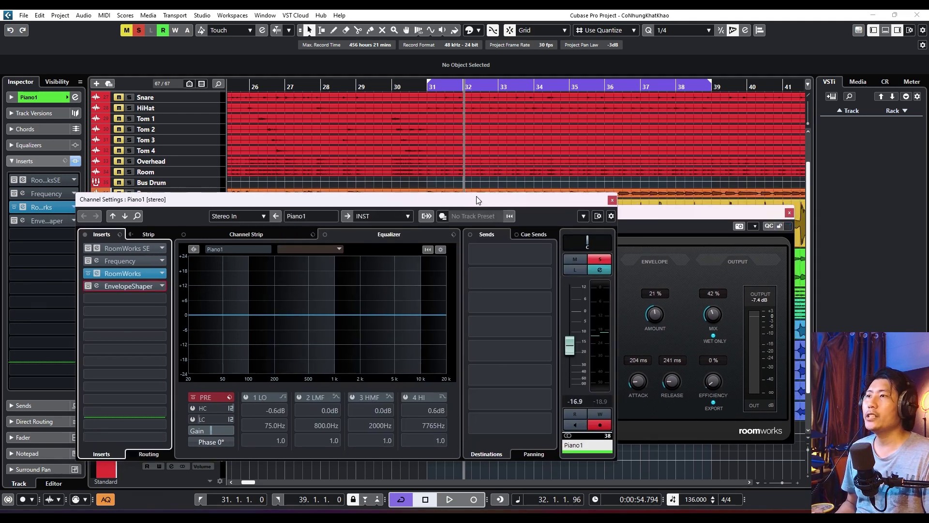
pyautogui.click(611, 200)
pyautogui.moveTo(592, 208); pyautogui.dragTo(584, 189)
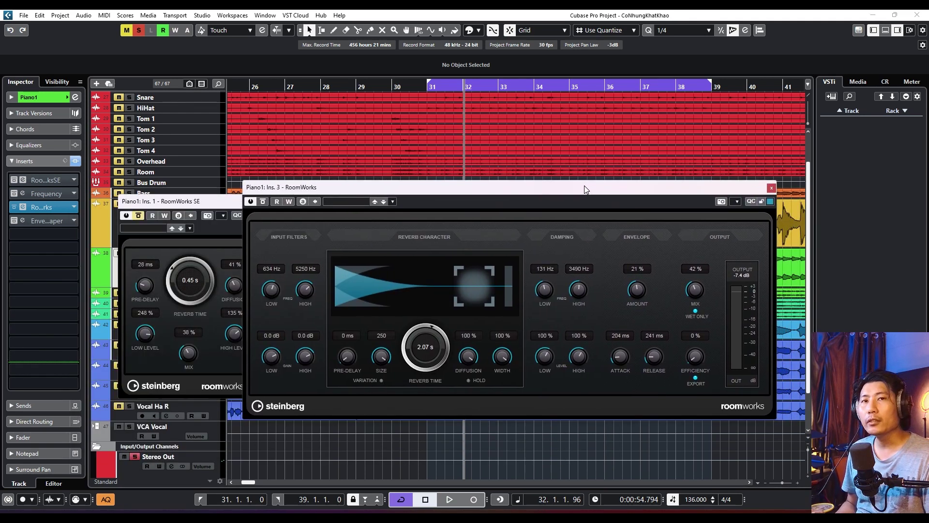
pyautogui.moveTo(585, 189); pyautogui.dragTo(589, 201)
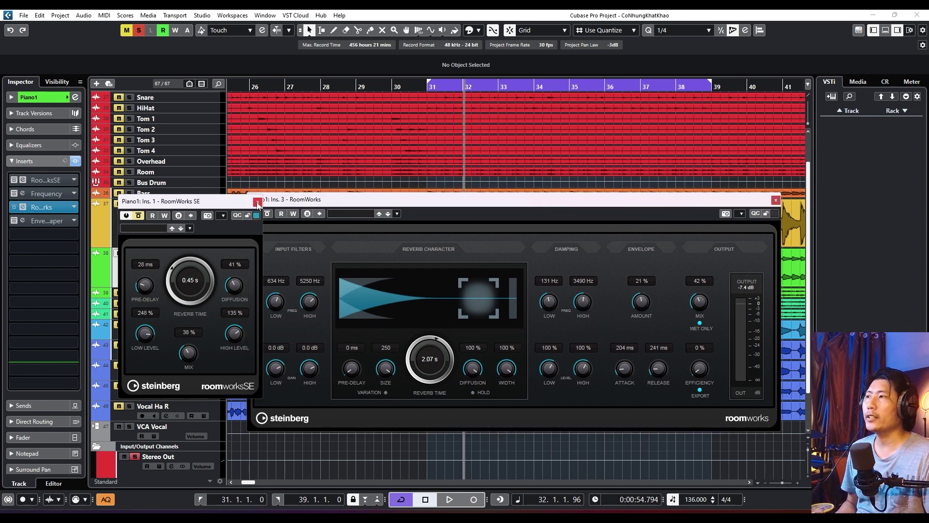
pyautogui.click(258, 202)
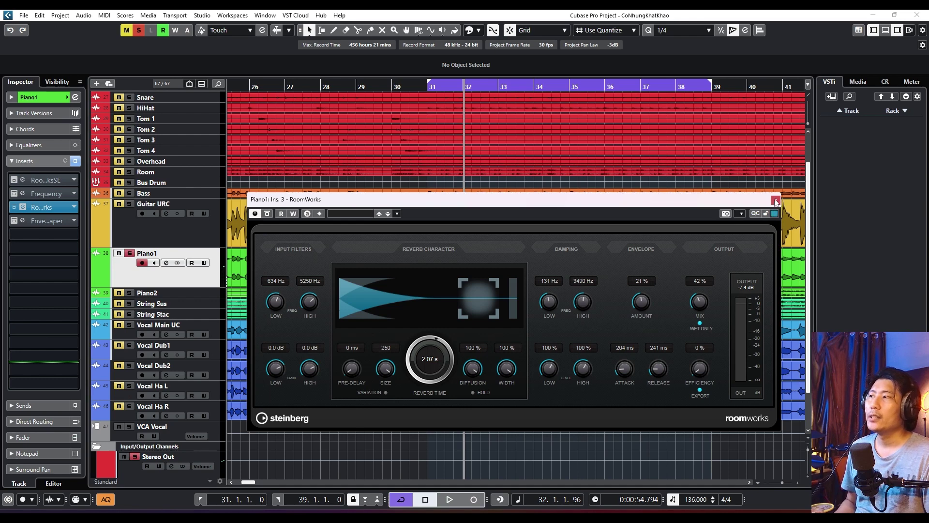
pyautogui.click(776, 199)
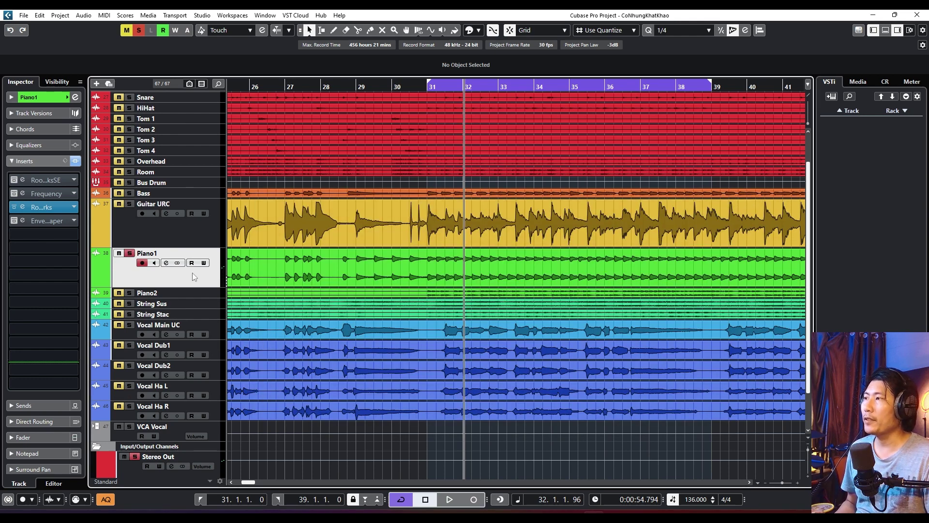
# Step: Turn off solo on the Piano1 track
pyautogui.rightClick(193, 272)
pyautogui.press('Escape')
pyautogui.click(129, 253)
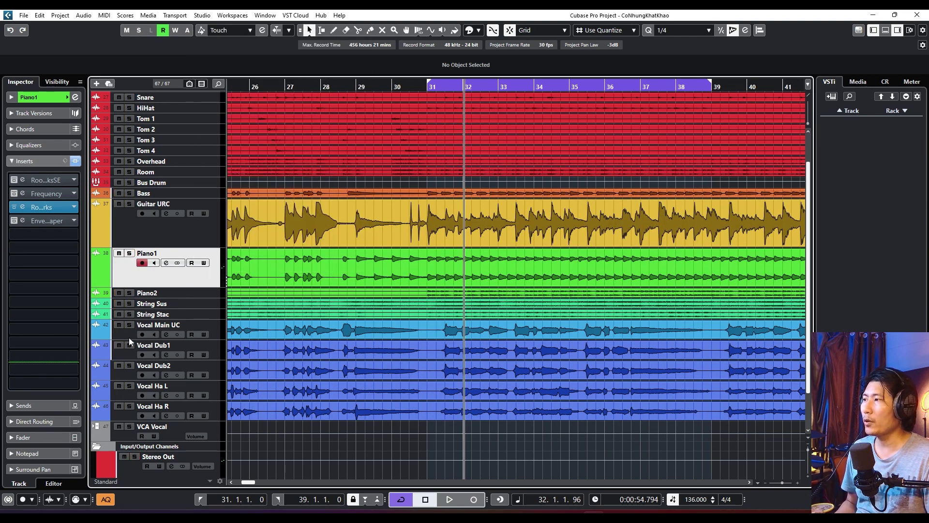
# Step: Open the effect selection list for the RoomWorks insert slot on Piano1
pyautogui.click(44, 207)
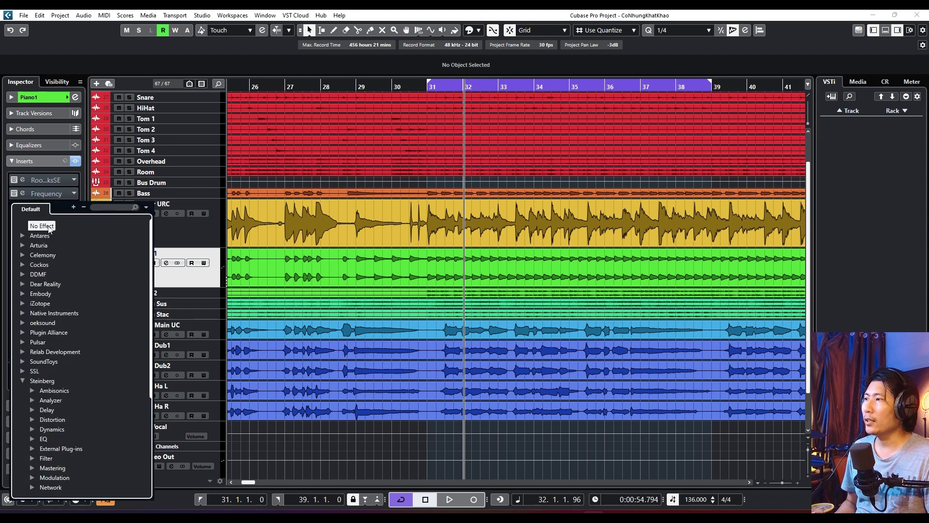
# Step: Add a stereo FX channel with the RoomWorks reverb for the Vocal Main UC track, routed to Stereo Out
pyautogui.click(30, 220)
pyautogui.click(130, 325)
pyautogui.rightClick(129, 331)
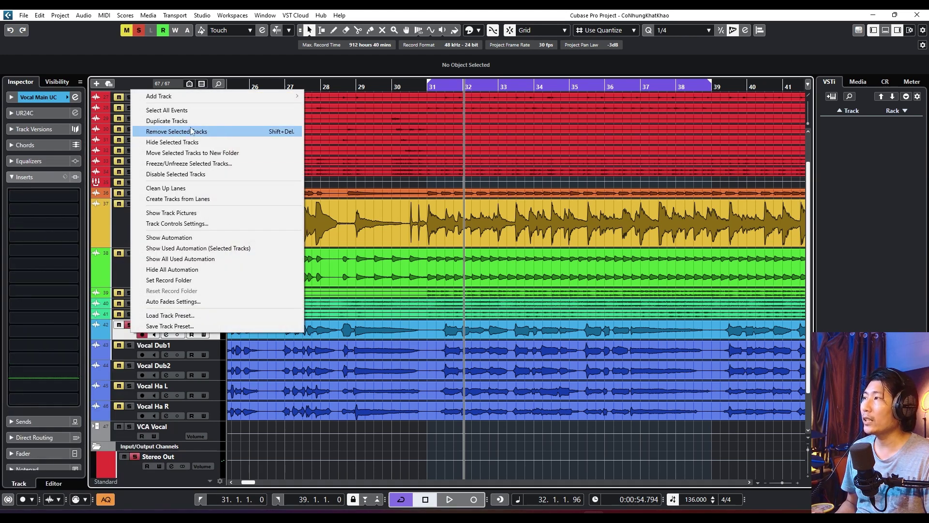
pyautogui.moveTo(196, 95)
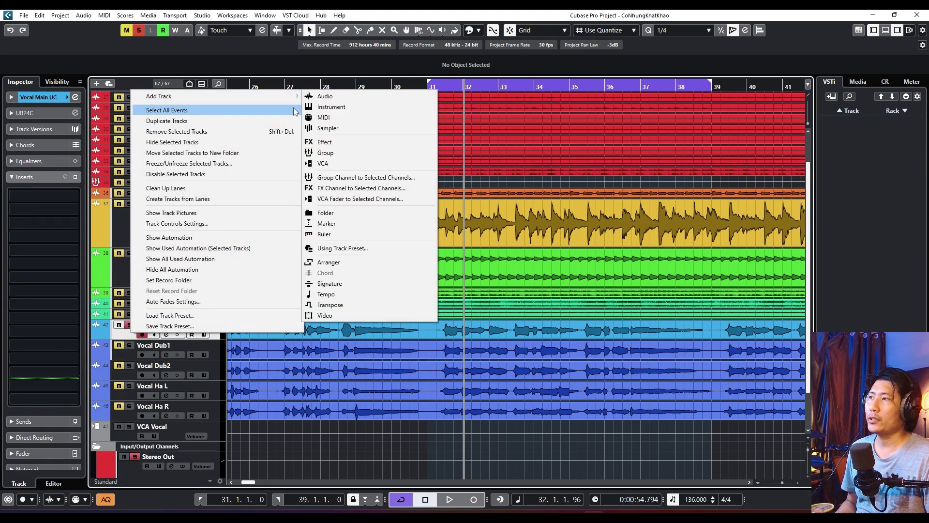
pyautogui.click(324, 188)
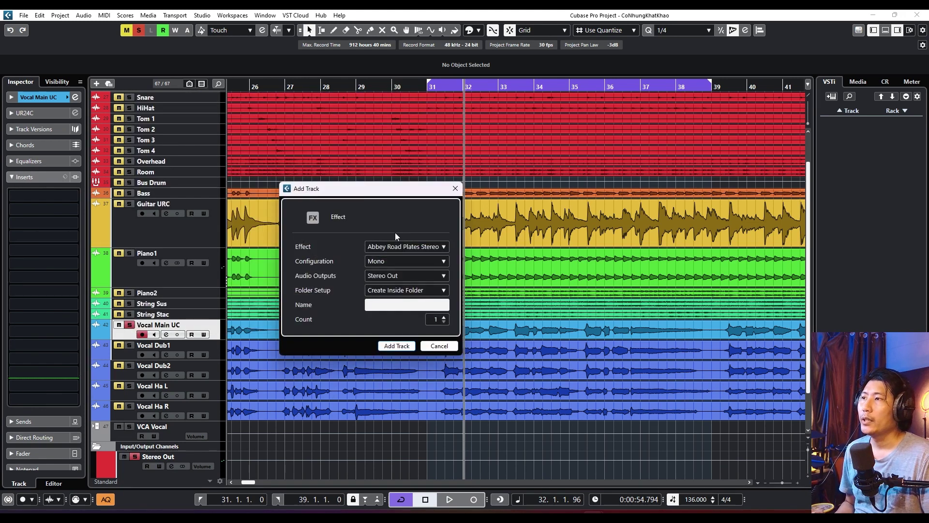
pyautogui.click(407, 247)
pyautogui.write('r')
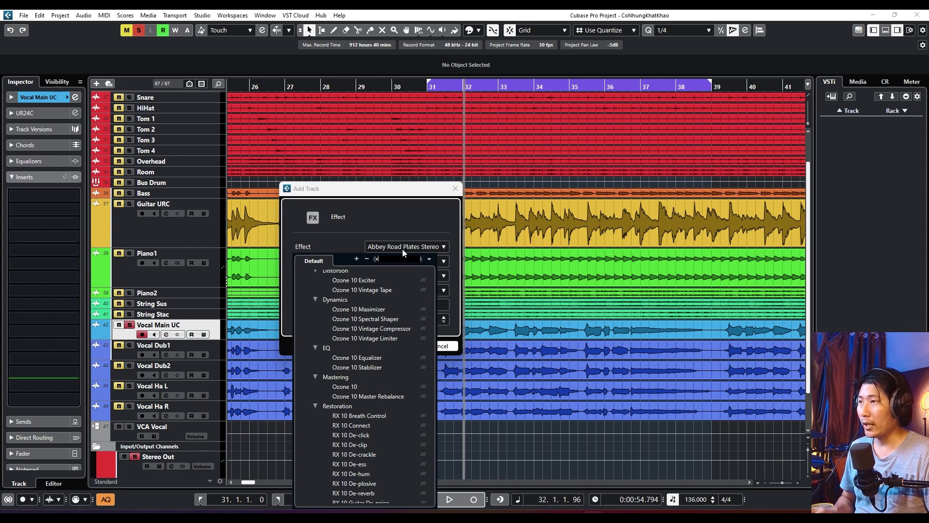
pyautogui.write('oom')
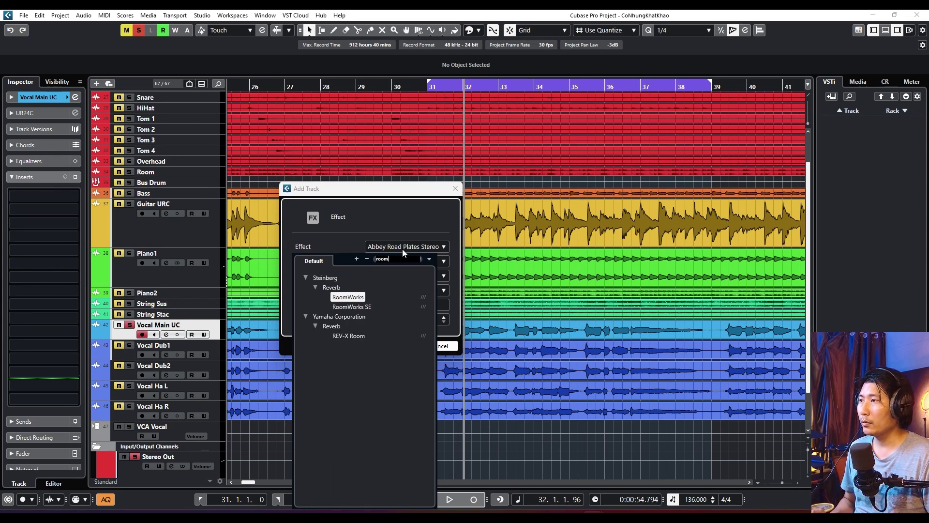
pyautogui.click(356, 294)
pyautogui.click(406, 262)
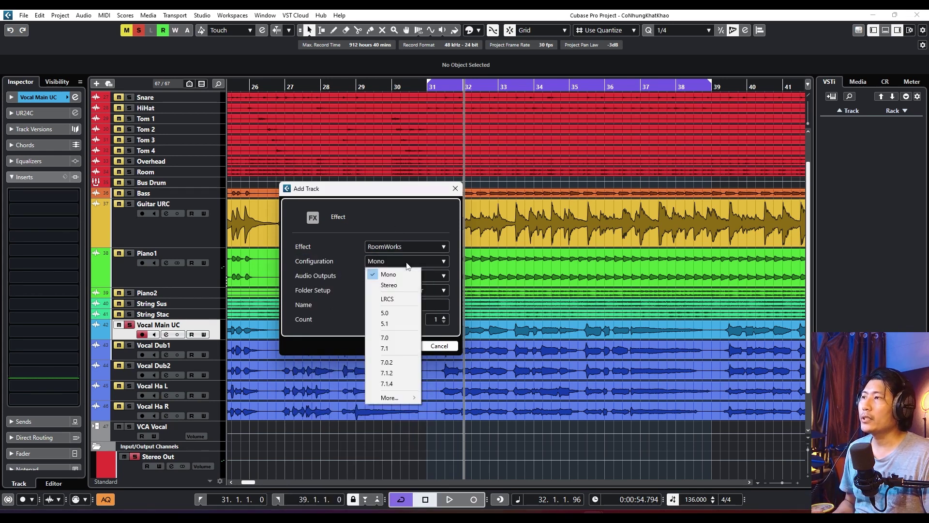
pyautogui.click(396, 283)
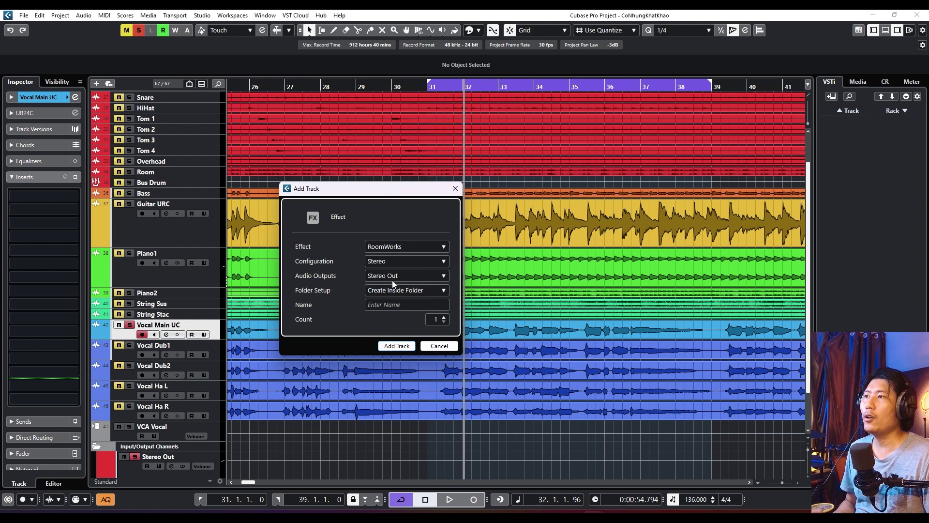
pyautogui.click(382, 347)
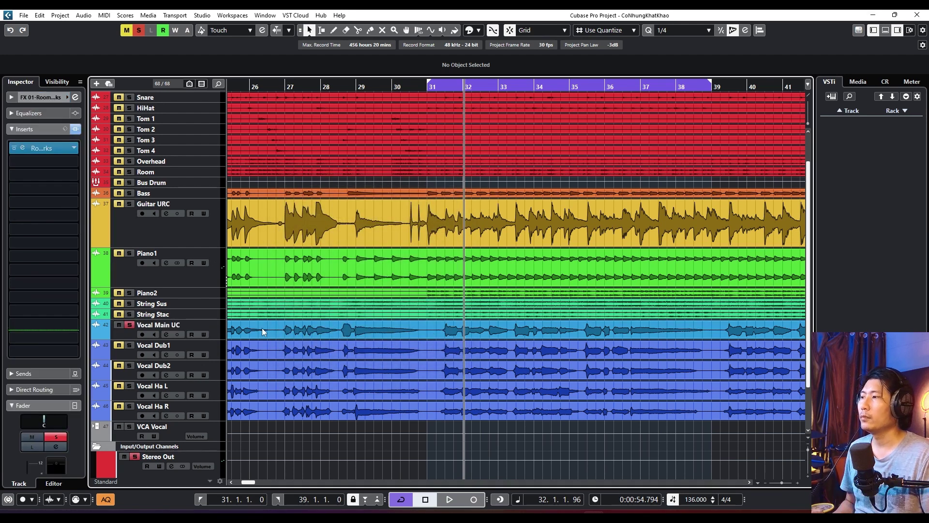
# Step: Set the send level from Vocal Main UC to FX 01-RoomWorks to 0 dB
pyautogui.scroll(-3, 262, 339)
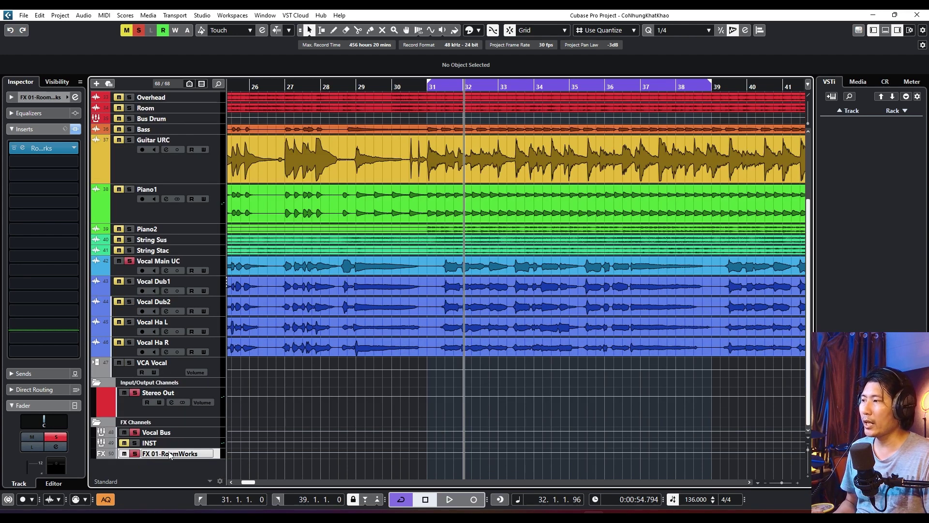
pyautogui.click(214, 267)
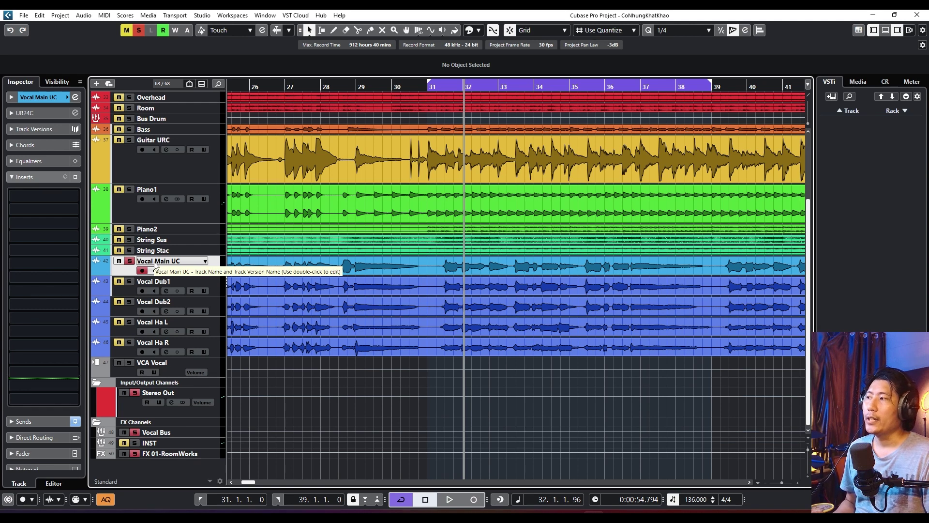
pyautogui.click(46, 420)
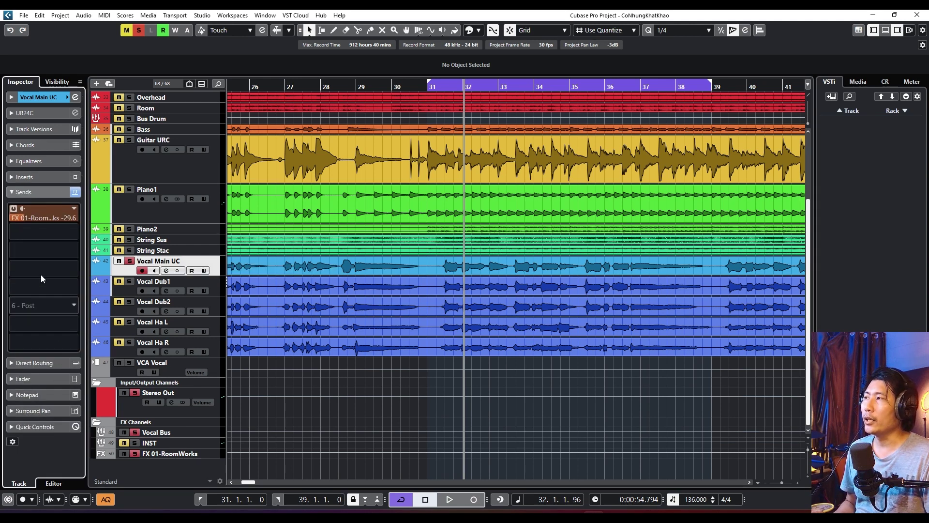
pyautogui.doubleClick(43, 218)
pyautogui.write('0')
pyautogui.press('Return')
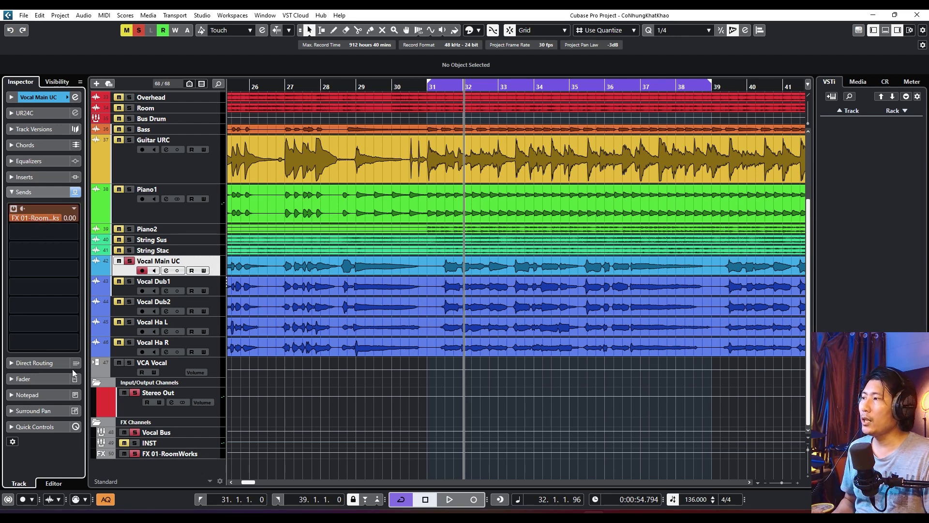
# Step: Compare the fader and send settings of Vocal Main UC with the Vocal Bus and the RoomWorks FX channel
pyautogui.click(26, 378)
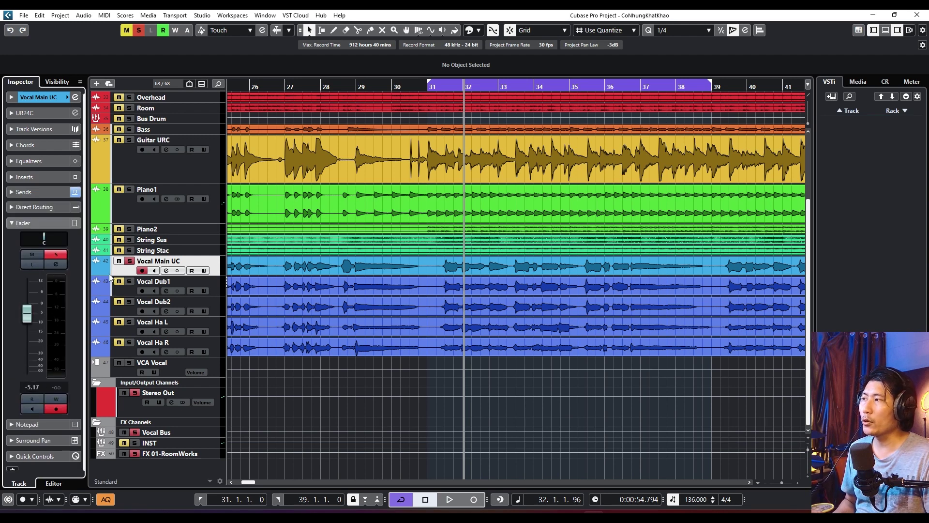
pyautogui.click(27, 193)
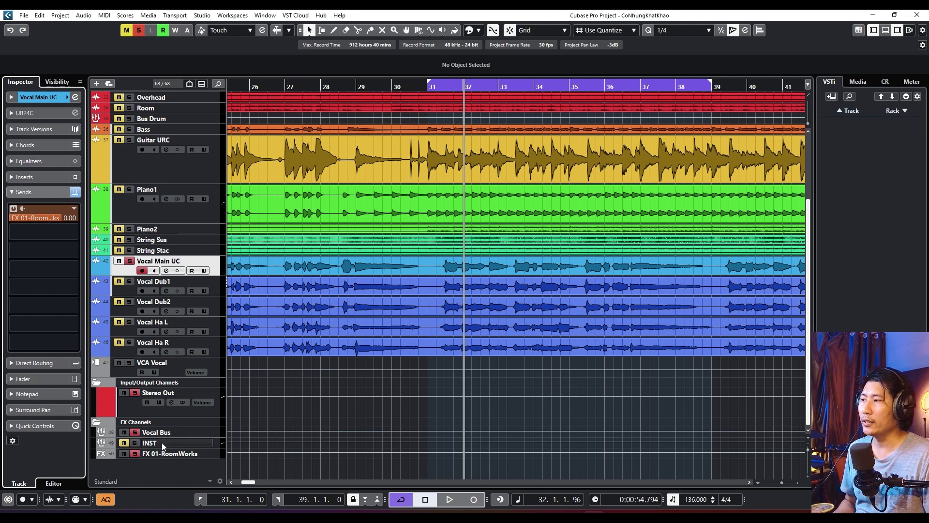
pyautogui.click(196, 433)
pyautogui.click(199, 452)
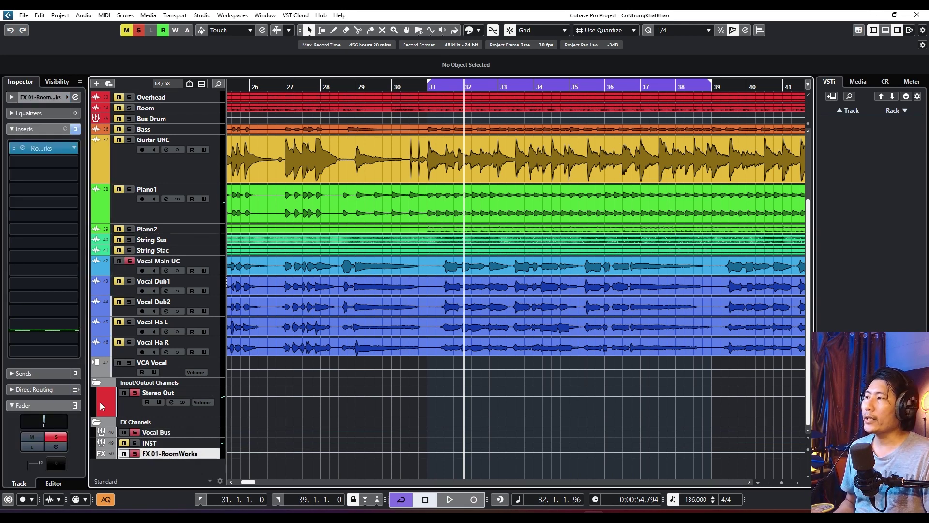
pyautogui.click(188, 263)
pyautogui.click(192, 270)
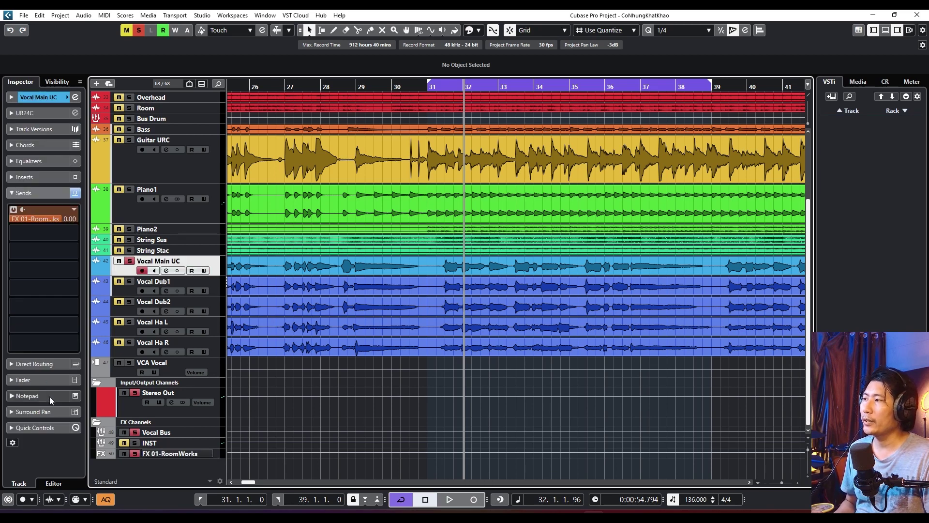
# Step: Play the loop while lowering Vocal Main UC's fader to about -24.5 dB to audition the post-fader reverb send
pyautogui.click(34, 380)
pyautogui.click(26, 362)
pyautogui.moveTo(35, 371); pyautogui.dragTo(39, 362)
pyautogui.press('space')
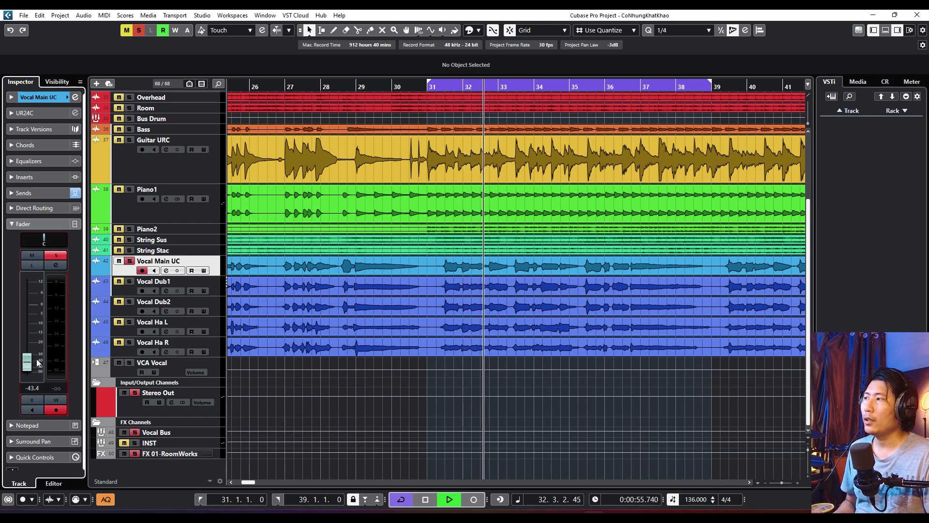
pyautogui.moveTo(39, 364)
pyautogui.mouseDown()
pyautogui.moveTo(47, 339)
pyautogui.moveTo(47, 353)
pyautogui.mouseUp()
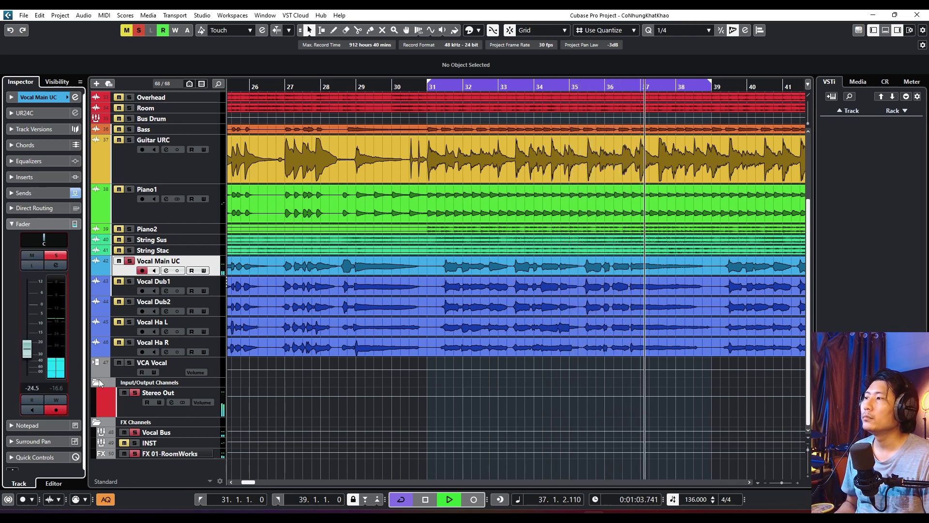
pyautogui.press('space')
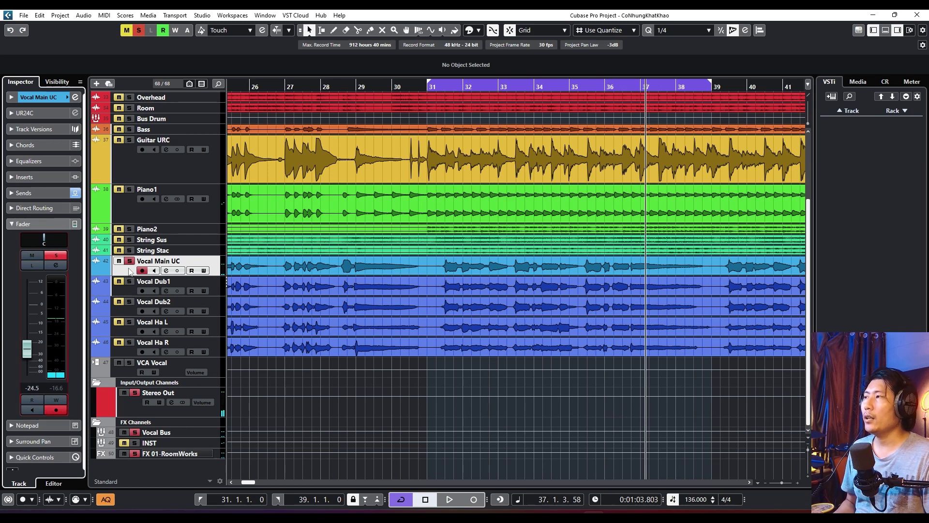
# Step: Lower Vocal Main UC's RoomWorks send to about -13.7 dB and audition it in the loop, readjusting the channel fader
pyautogui.click(48, 196)
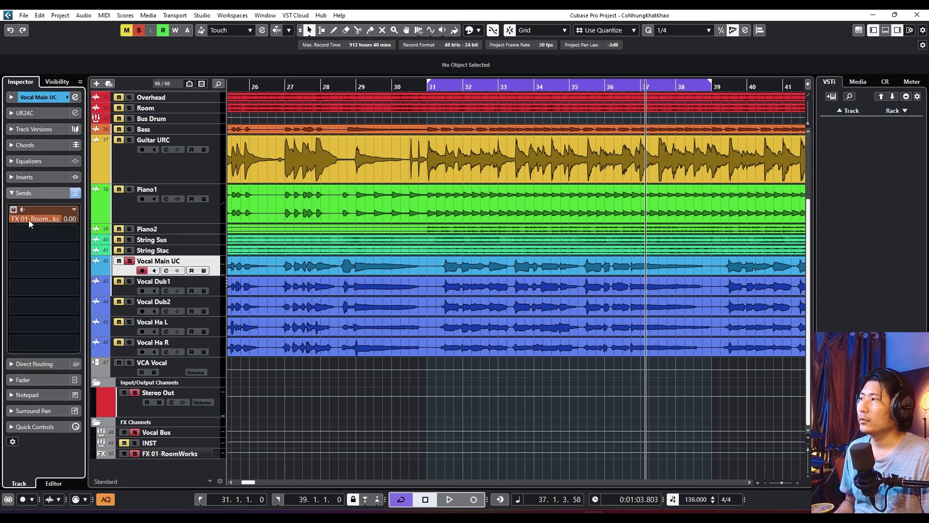
pyautogui.moveTo(62, 219); pyautogui.dragTo(100, 96)
pyautogui.press('space')
pyautogui.moveTo(130, 45); pyautogui.dragTo(57, 382)
pyautogui.press('space')
pyautogui.click(56, 383)
pyautogui.moveTo(33, 351); pyautogui.dragTo(39, 329)
# Step: Switch the RoomWorks send to pre-fader and play the loop while lowering Vocal Main UC's fader to about -95.4 dB
pyautogui.click(42, 193)
pyautogui.click(23, 210)
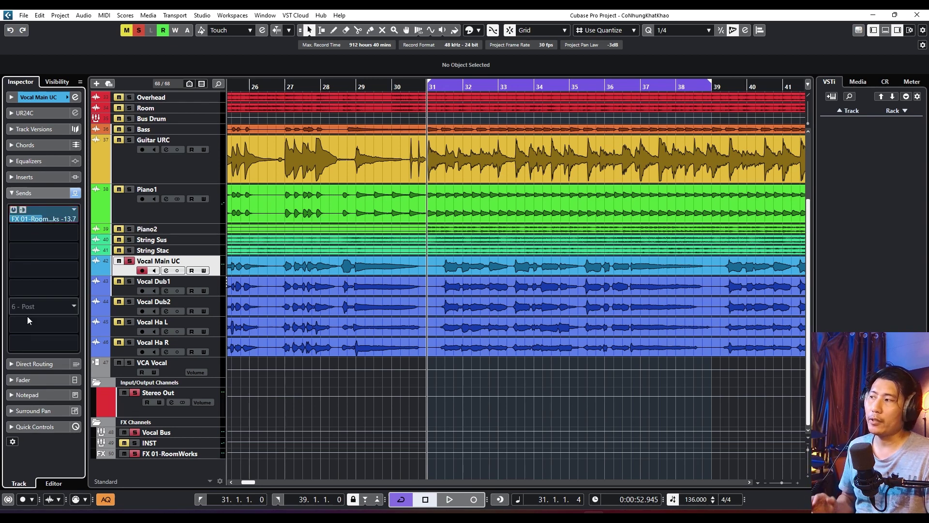
pyautogui.click(36, 378)
pyautogui.moveTo(41, 291); pyautogui.dragTo(54, 306)
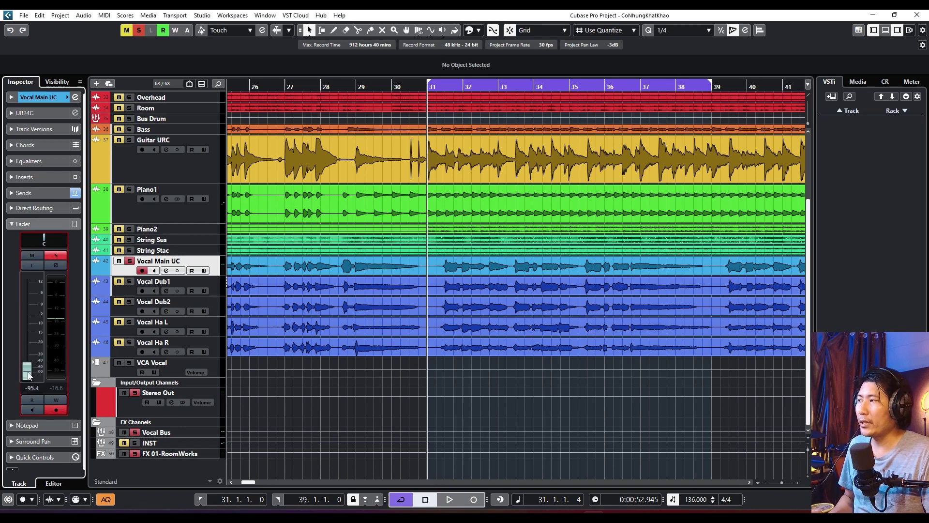
pyautogui.press('space')
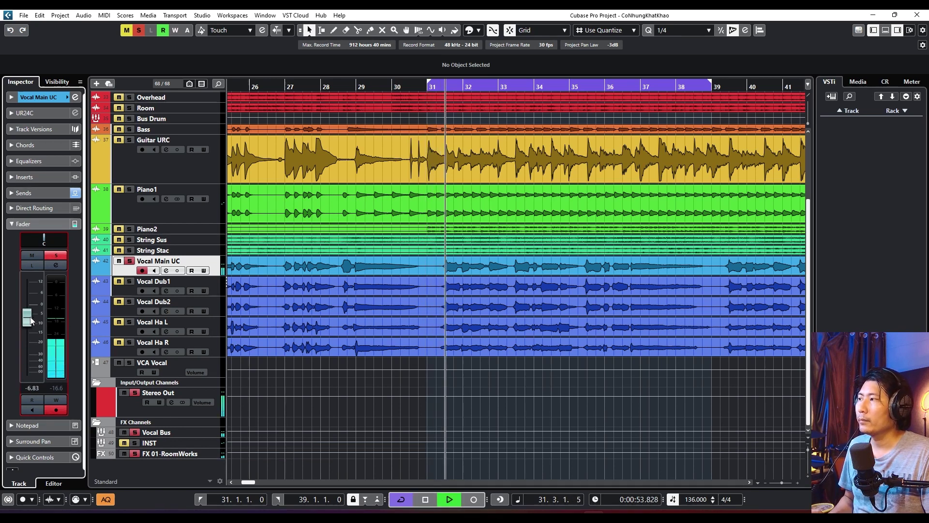
pyautogui.moveTo(30, 320); pyautogui.dragTo(36, 377)
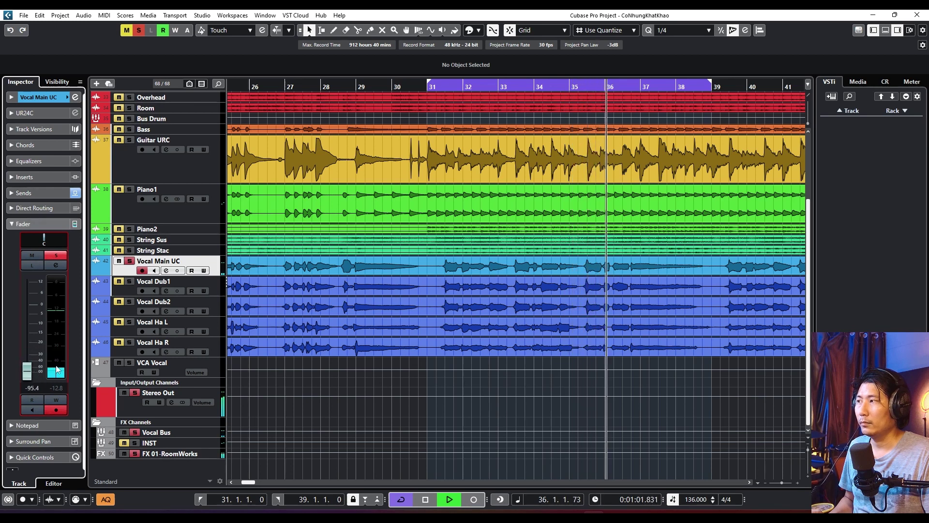
pyautogui.press('space')
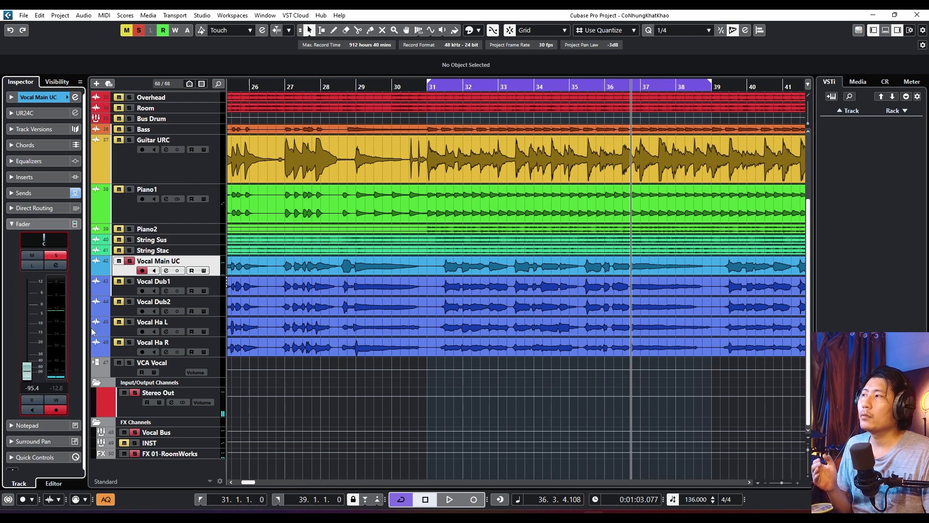
# Step: Switch the RoomWorks send back to post-fader and raise Vocal Main UC's fader to about -10.2 dB
pyautogui.click(34, 193)
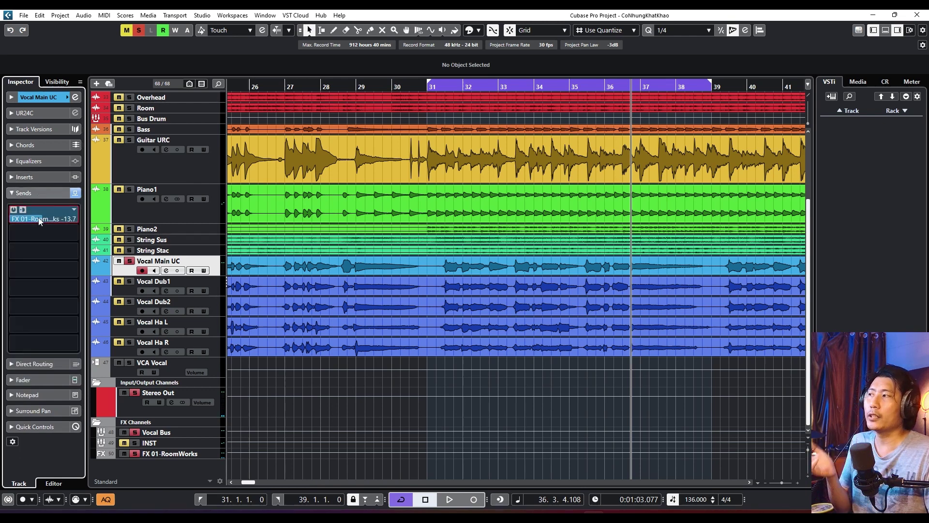
pyautogui.scroll(-1, 40, 221)
pyautogui.click(75, 194)
pyautogui.scroll(5, 27, 213)
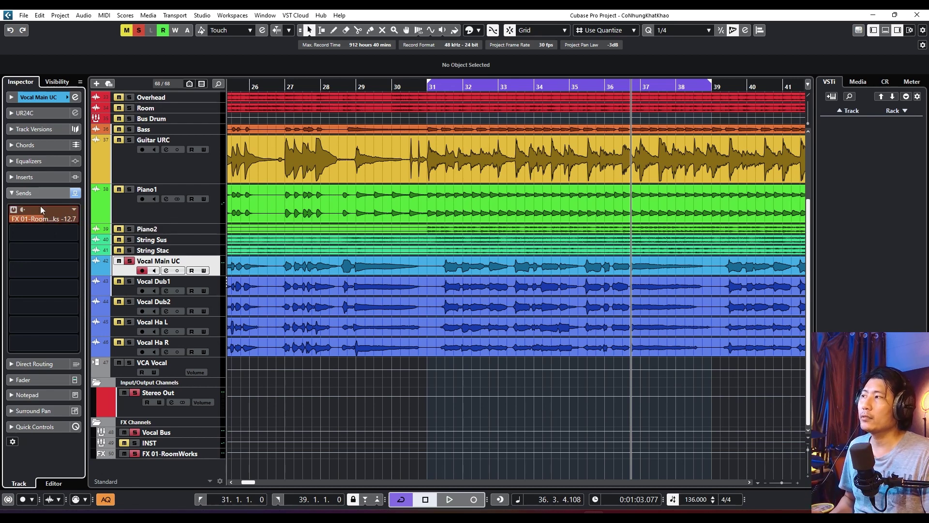
pyautogui.click(29, 380)
pyautogui.moveTo(27, 371); pyautogui.dragTo(27, 323)
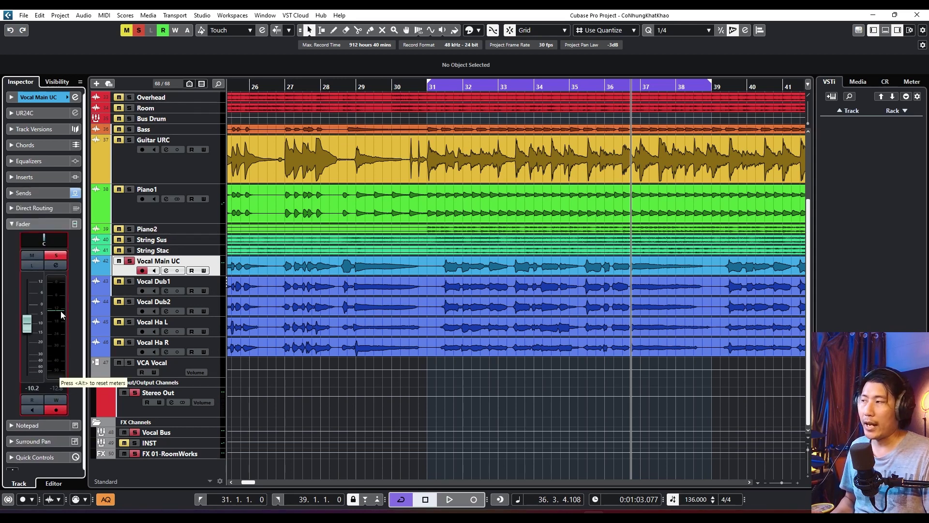
# Step: Reset Vocal Main UC's send level to the RoomWorks FX channel to 0 dB
pyautogui.click(36, 193)
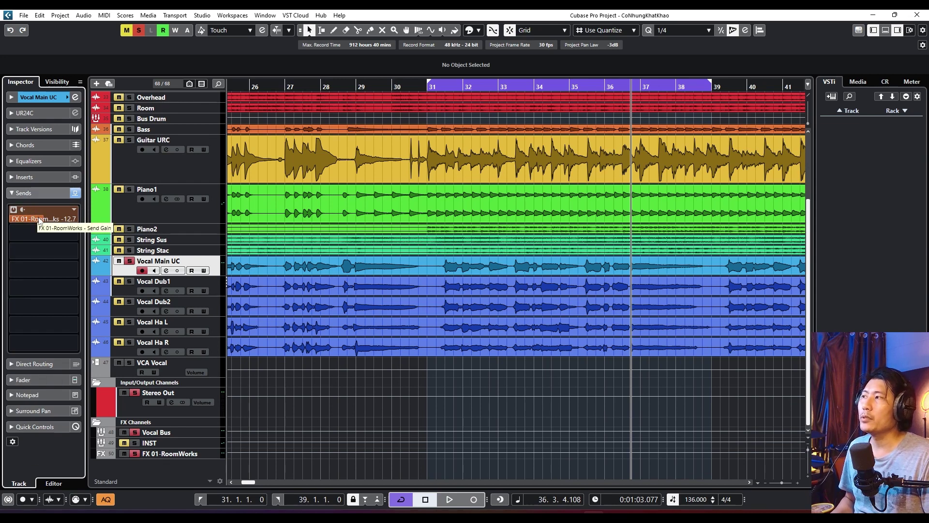
pyautogui.doubleClick(39, 221)
pyautogui.write('0')
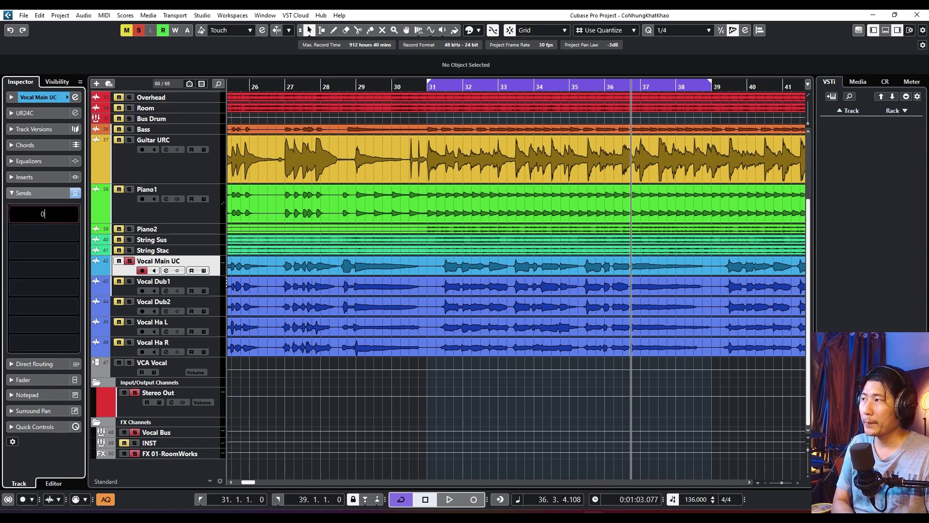
pyautogui.press('Return')
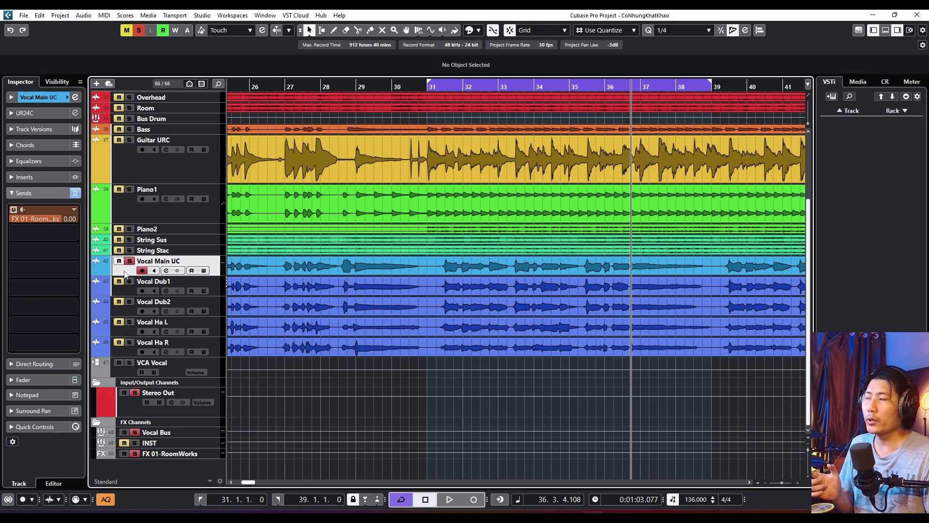
# Step: Load the RoomWorks reverb into Vocal Main UC's first insert slot and move its window clear of the track list
pyautogui.click(42, 181)
pyautogui.click(48, 196)
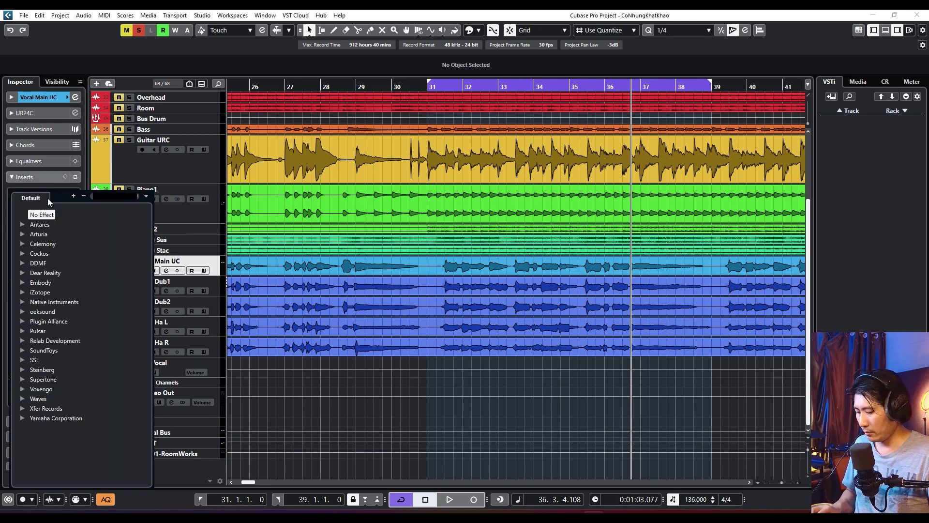
pyautogui.write('roo')
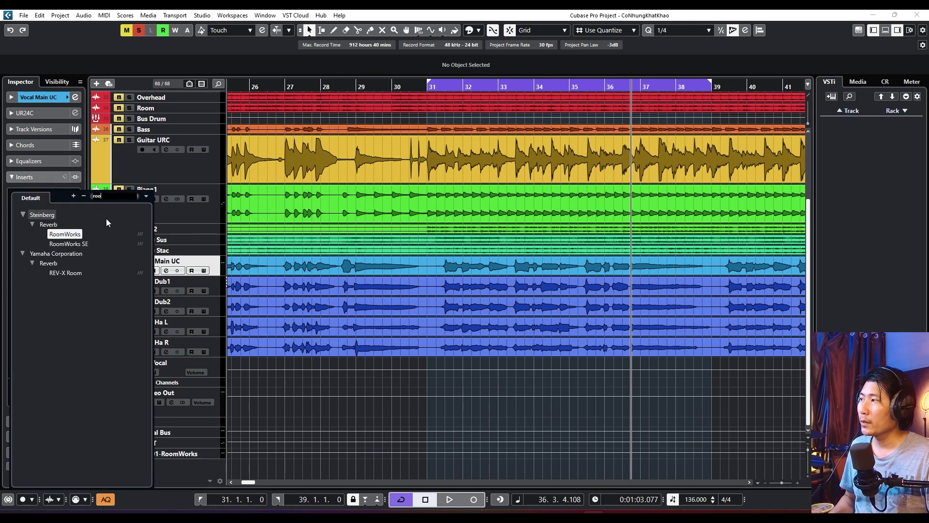
pyautogui.click(65, 233)
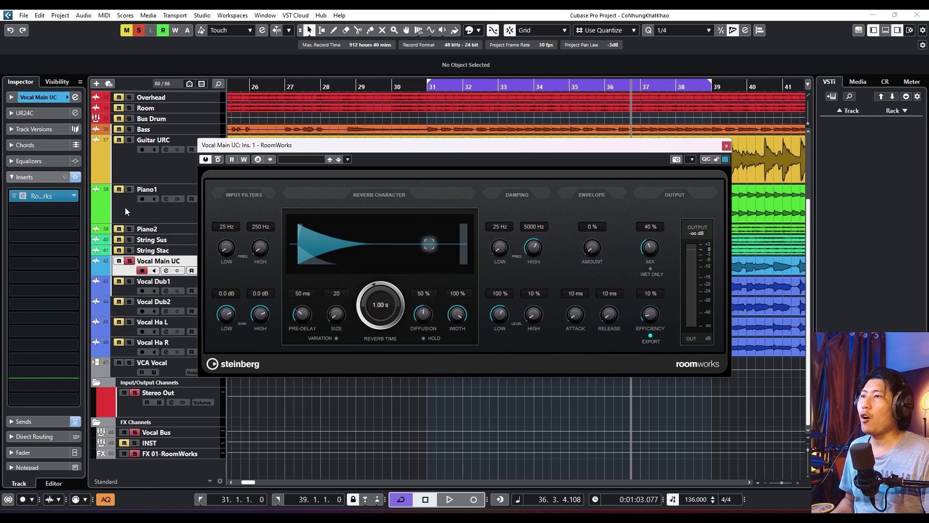
pyautogui.moveTo(360, 148); pyautogui.dragTo(398, 164)
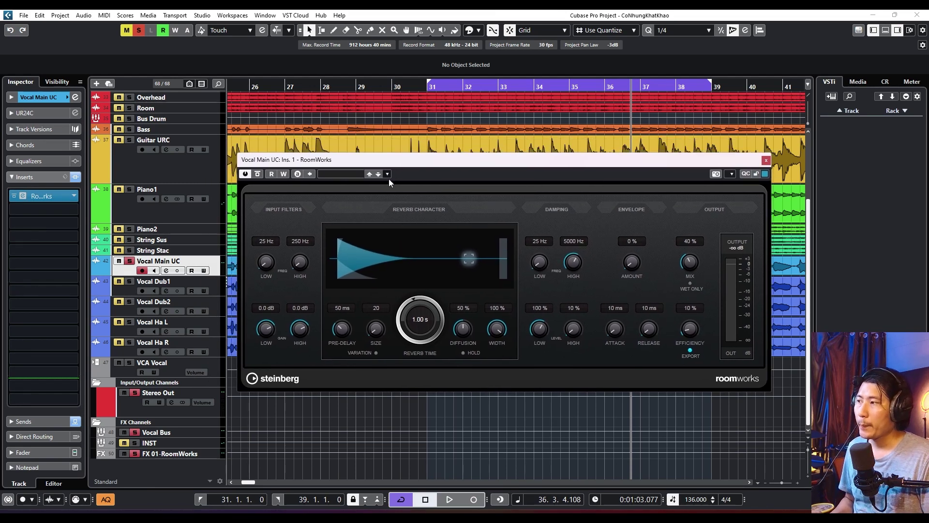
# Step: Set the mix of the RoomWorks insert on Vocal Main UC to 100 % and close its window
pyautogui.moveTo(688, 276); pyautogui.dragTo(739, 172)
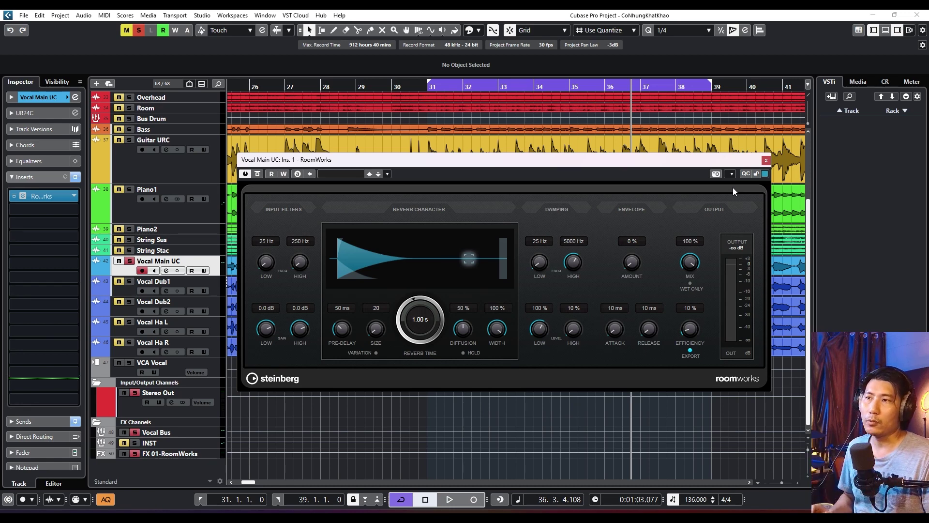
pyautogui.click(763, 163)
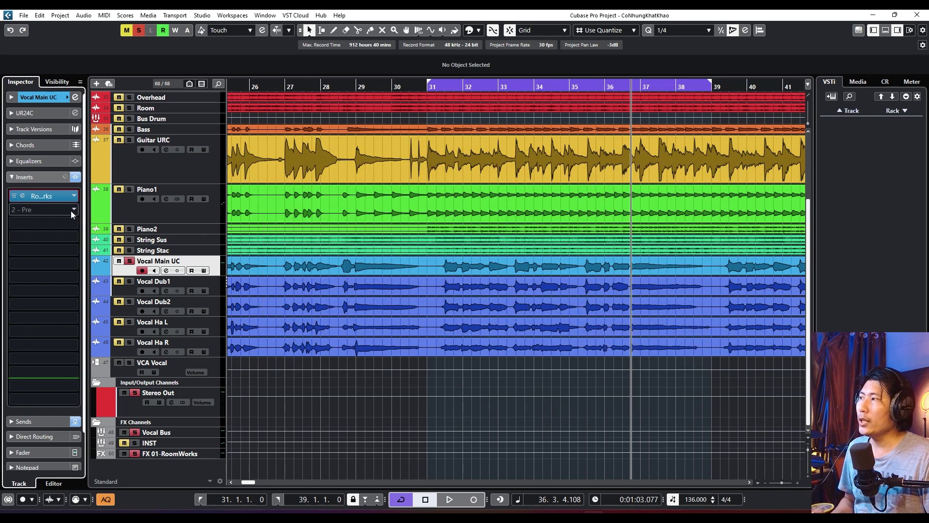
# Step: Move the RoomWorks insert on Vocal Main UC to the fourth slot and remove it
pyautogui.moveTo(50, 198); pyautogui.dragTo(50, 236)
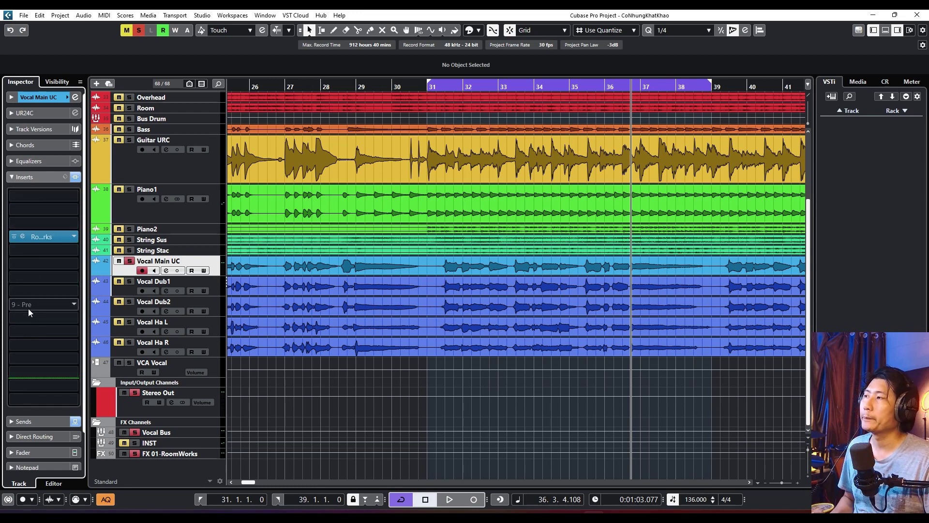
pyautogui.click(65, 243)
pyautogui.click(44, 257)
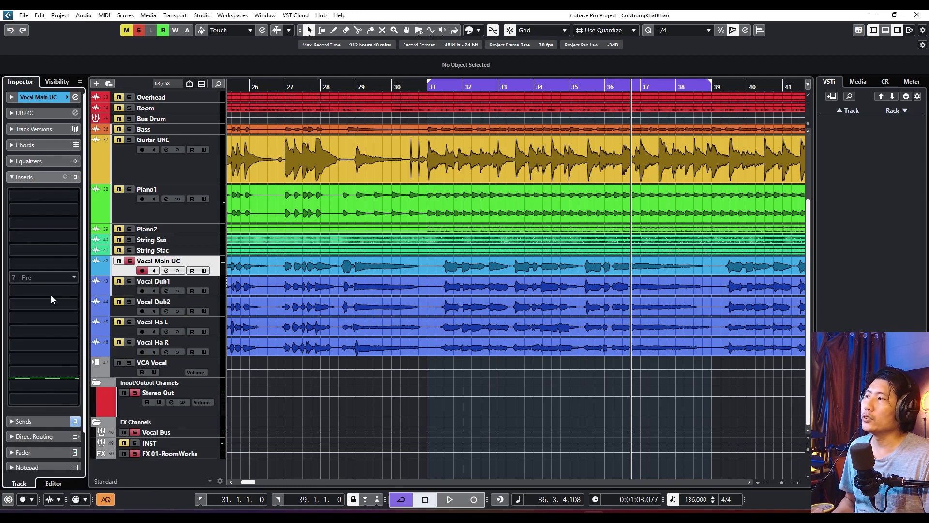
# Step: Load the Frequency equalizer into the second insert slot of the FX 01-RoomWorks channel
pyautogui.click(36, 422)
pyautogui.click(169, 453)
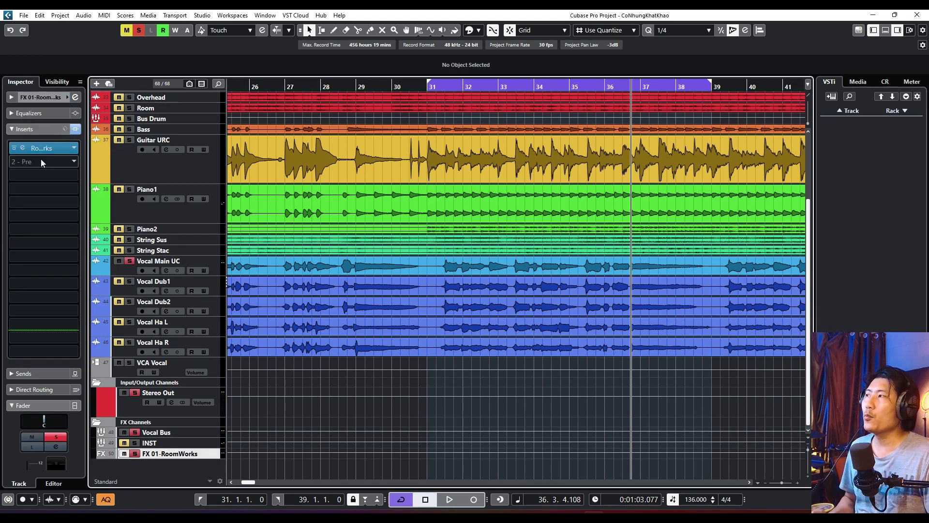
pyautogui.click(40, 159)
pyautogui.write('fre')
pyautogui.click(62, 257)
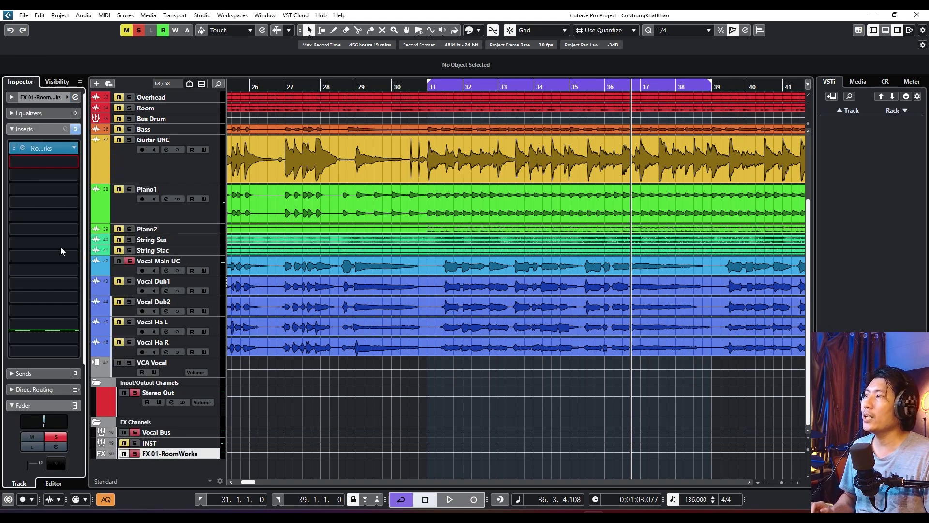
# Step: Load DaTube into the fourth insert slot of FX 01-RoomWorks and close both plug-in windows
pyautogui.click(50, 177)
pyautogui.write('tube')
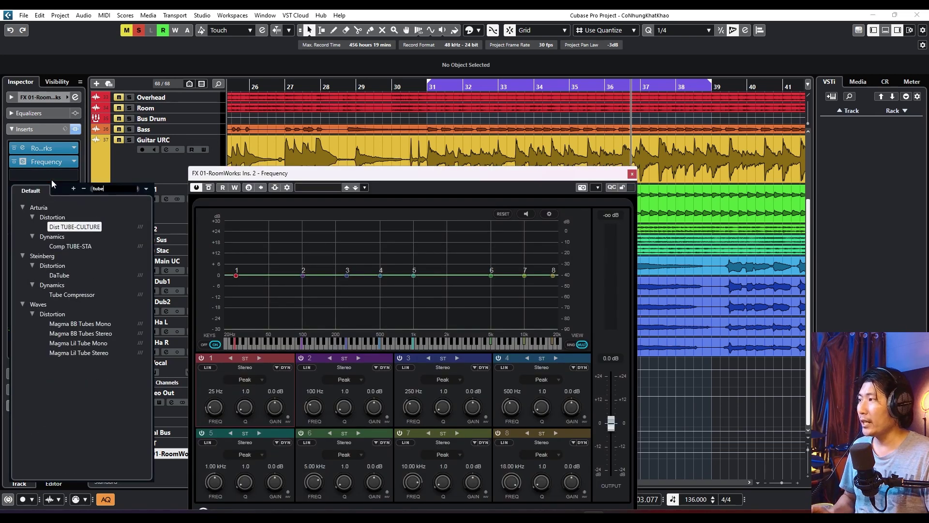
pyautogui.click(59, 275)
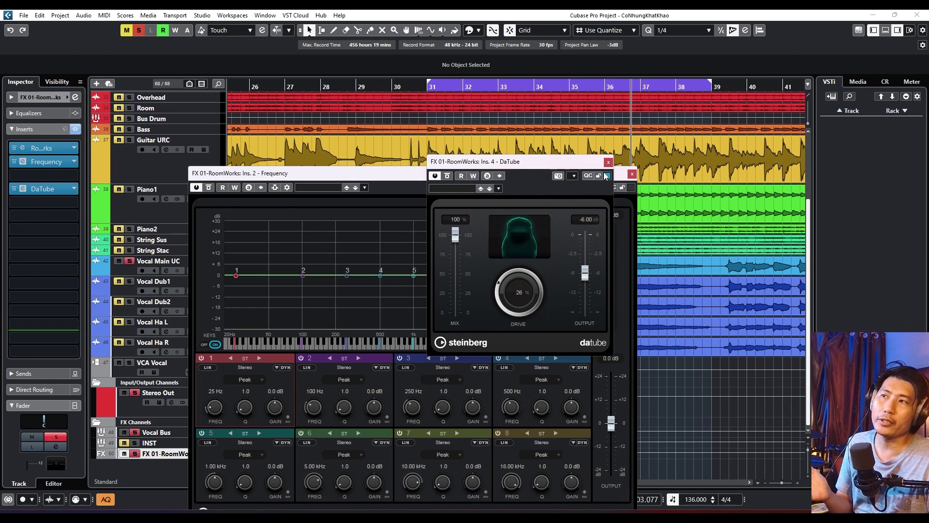
pyautogui.click(608, 162)
pyautogui.click(632, 174)
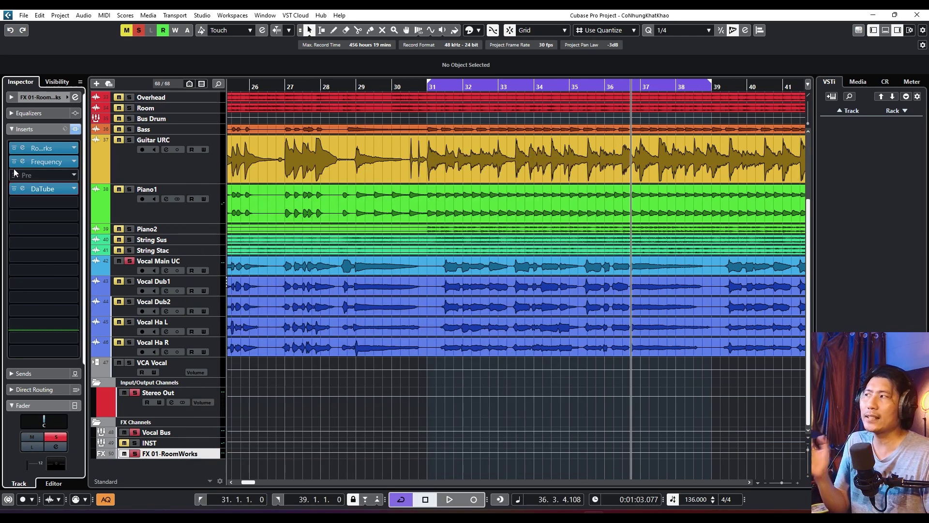
# Step: Remove Frequency and DaTube from the inserts of the FX 01-RoomWorks channel
pyautogui.click(58, 163)
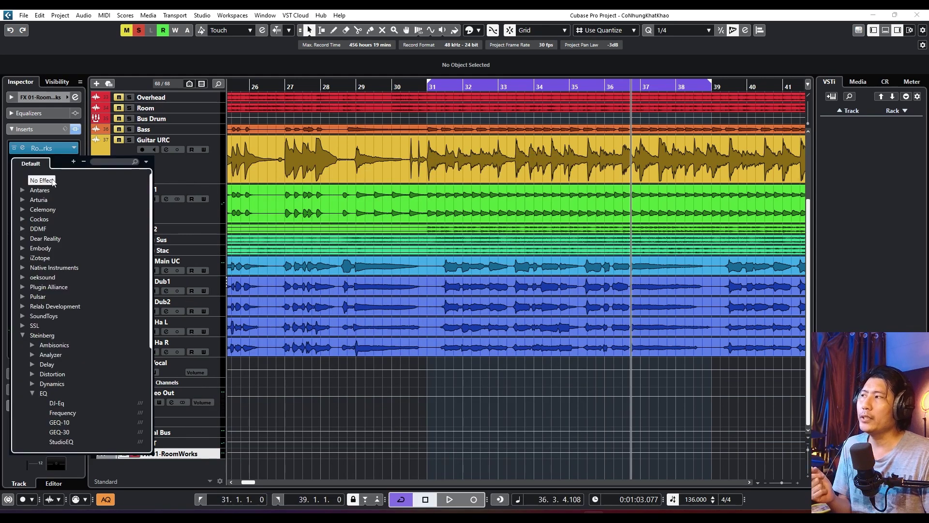
pyautogui.click(52, 182)
pyautogui.click(67, 191)
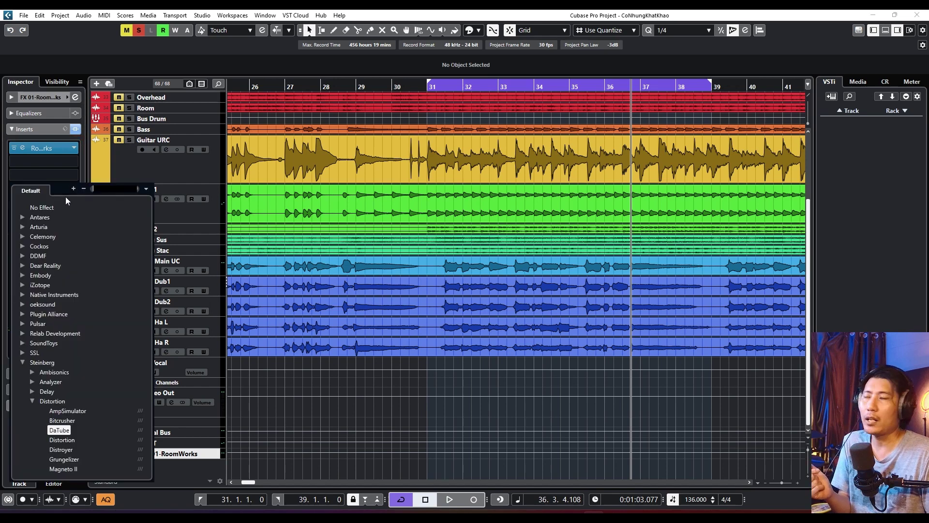
pyautogui.click(42, 207)
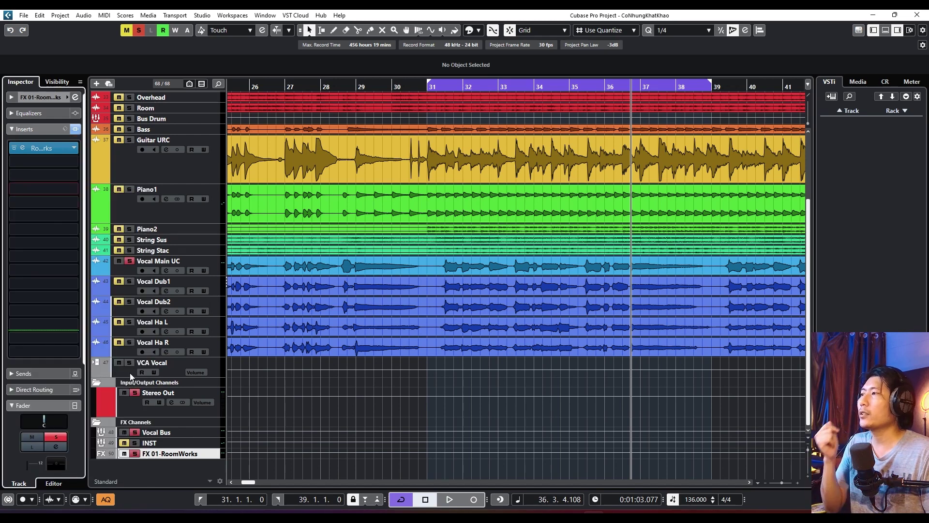
# Step: Review Vocal Main UC's sends and open the RoomWorks reverb on the FX 01-RoomWorks channel
pyautogui.click(124, 272)
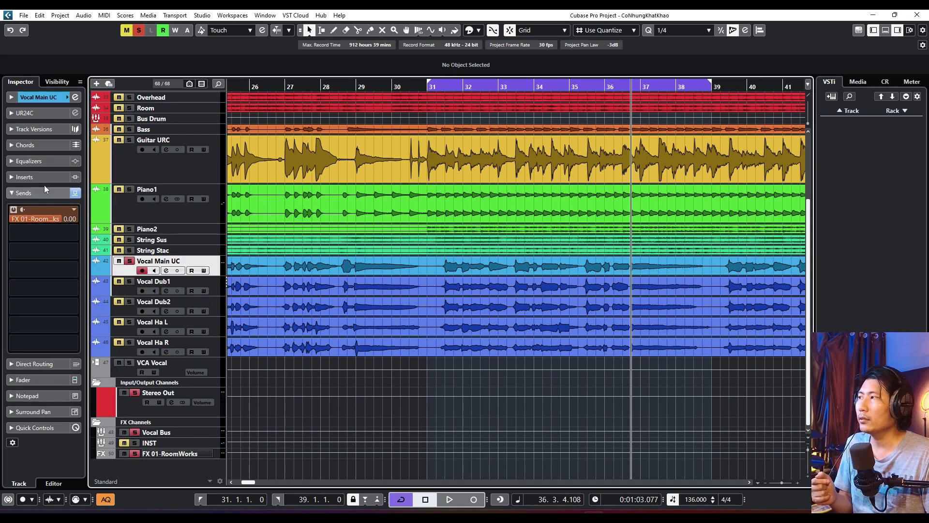
pyautogui.click(31, 420)
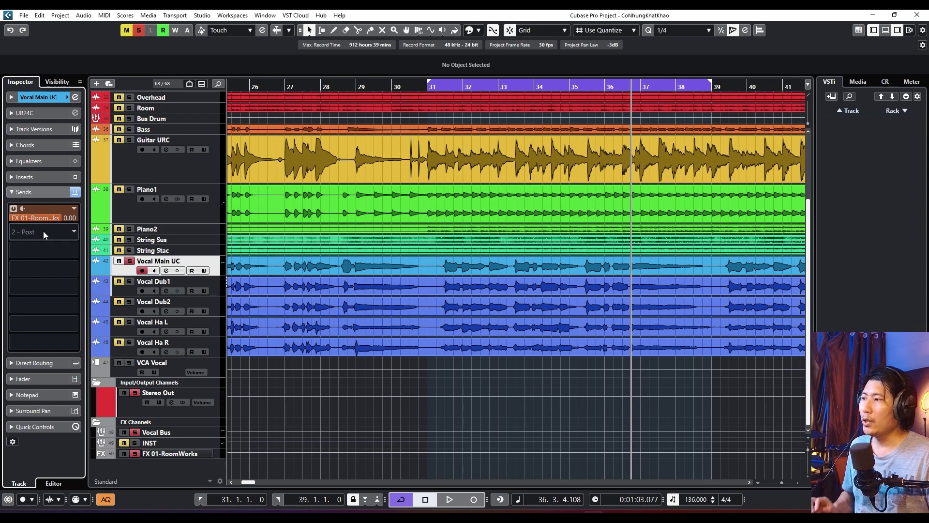
pyautogui.click(189, 457)
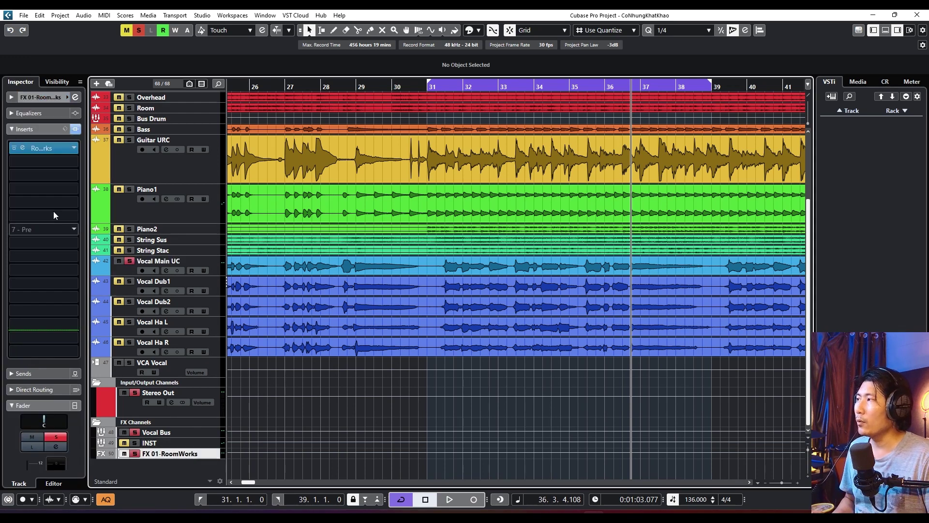
pyautogui.click(43, 151)
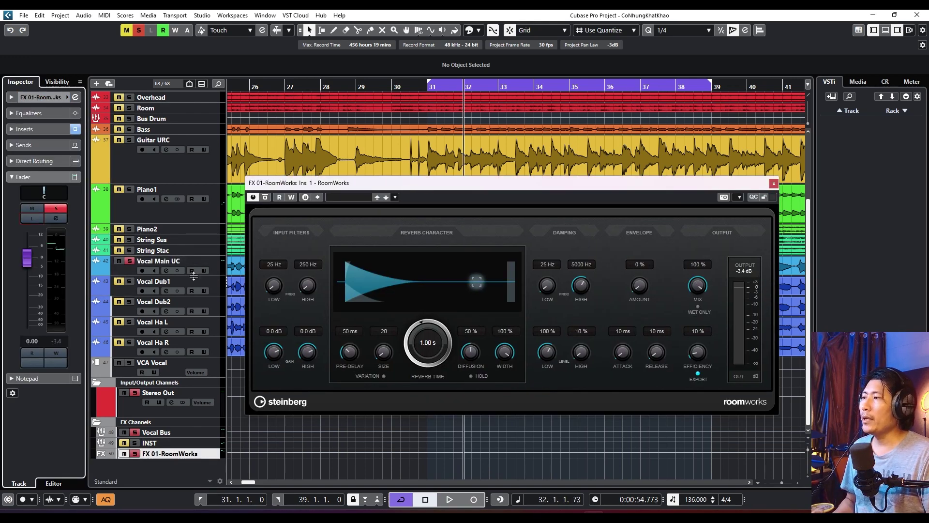
# Step: Enable Listen on the FX 01-RoomWorks channel and play the loop from bar 31
pyautogui.click(31, 218)
pyautogui.press('KP_1')
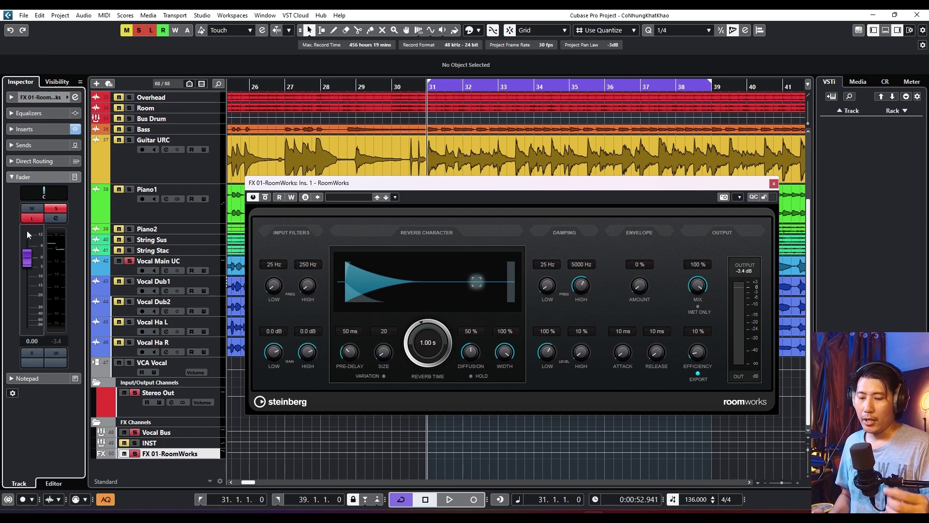
pyautogui.press('space')
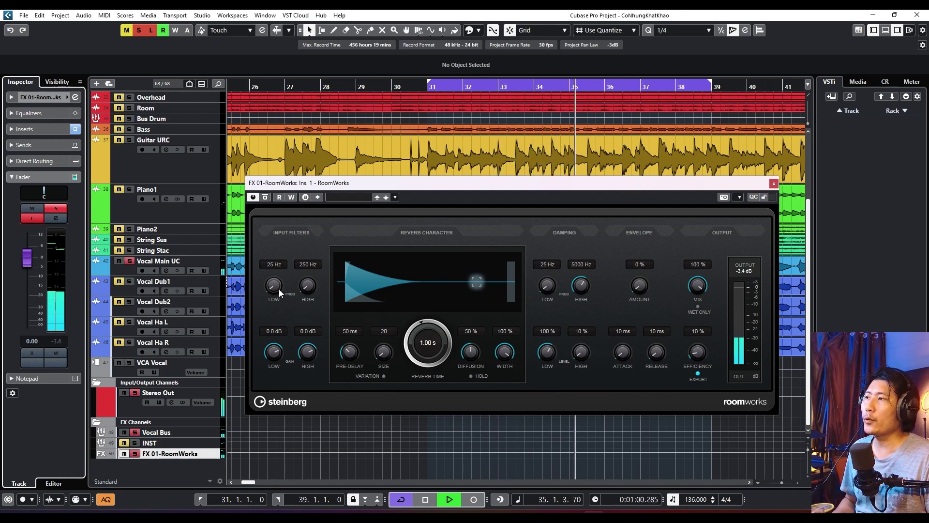
# Step: Set RoomWorks' low input filter to a frequency of 670 Hz and a gain of -18.0 dB
pyautogui.moveTo(278, 291); pyautogui.dragTo(294, 239)
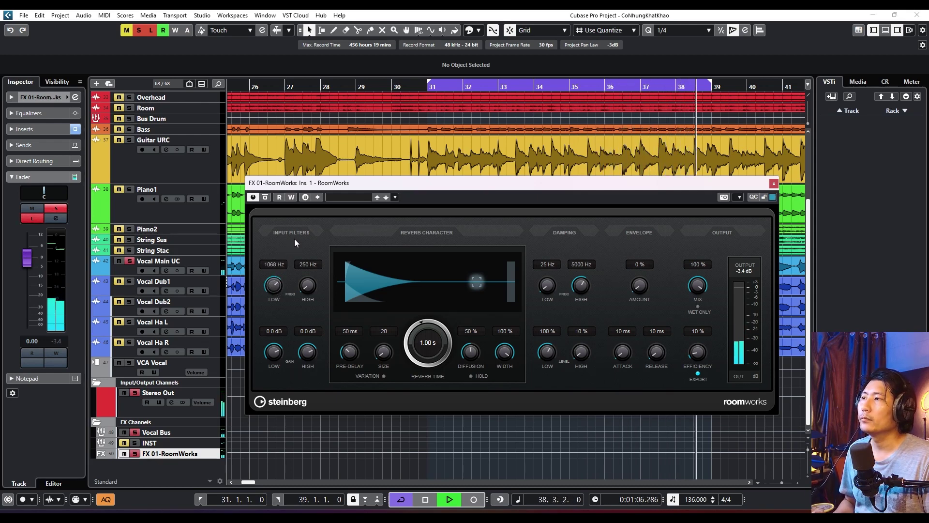
pyautogui.moveTo(277, 353); pyautogui.dragTo(252, 406)
pyautogui.moveTo(270, 280)
pyautogui.mouseDown()
pyautogui.moveTo(263, 315)
pyautogui.moveTo(270, 289)
pyautogui.mouseUp()
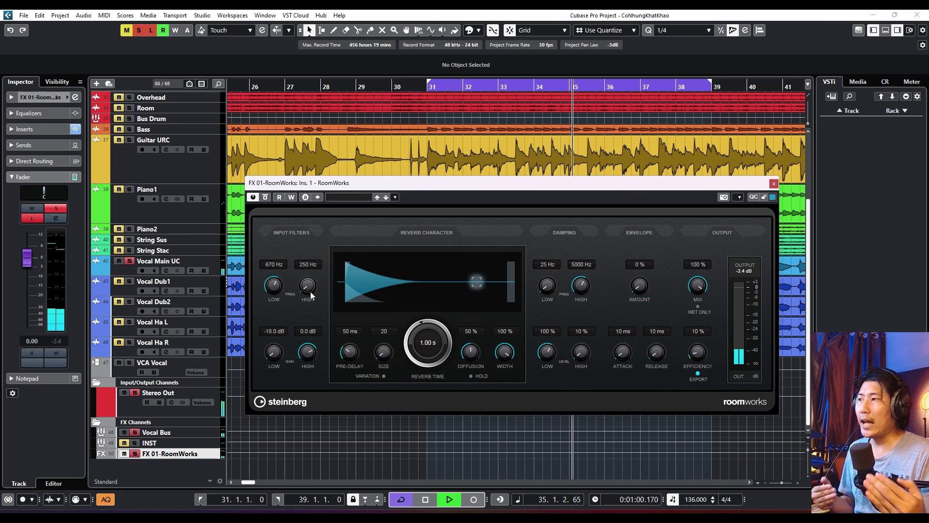
# Step: Set RoomWorks' high input filter to 3068 Hz with a gain of -0.1 dB and stop playback
pyautogui.moveTo(309, 341); pyautogui.dragTo(309, 253)
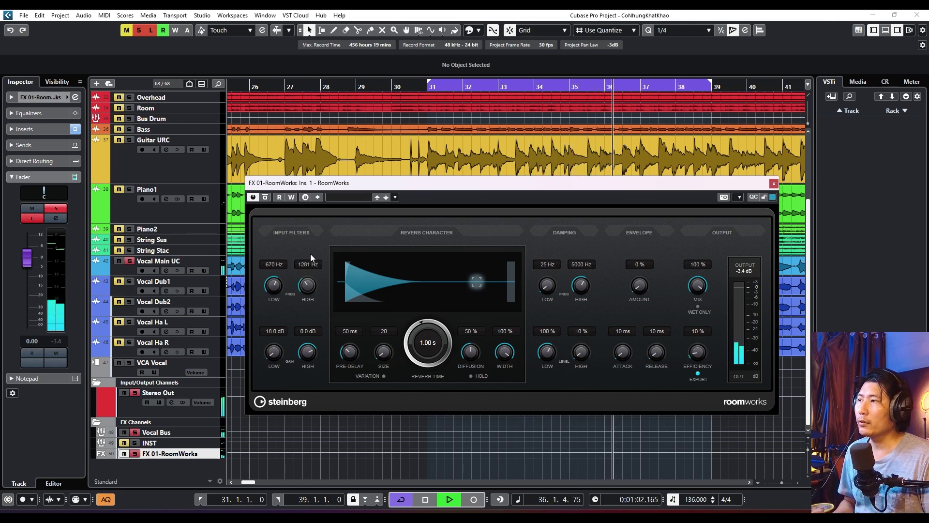
pyautogui.moveTo(307, 285); pyautogui.dragTo(318, 229)
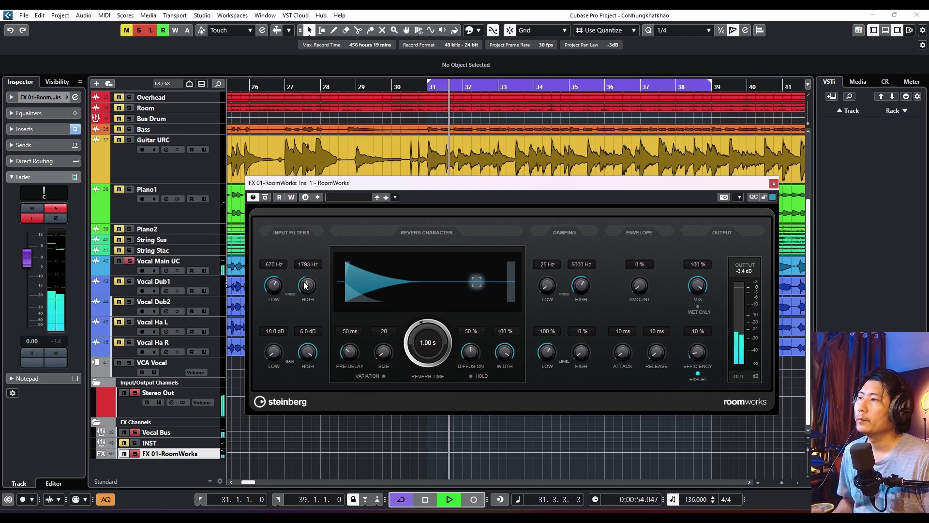
pyautogui.moveTo(309, 360); pyautogui.dragTo(280, 420)
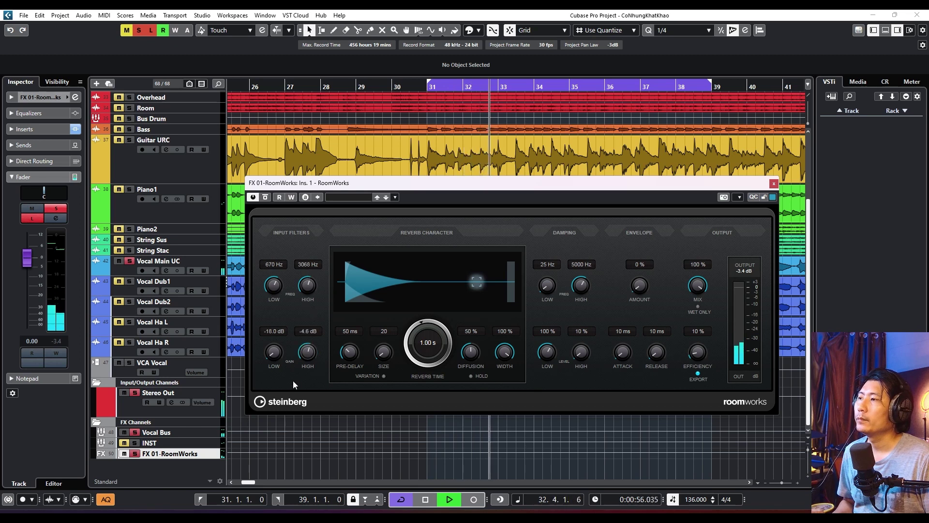
pyautogui.press('space')
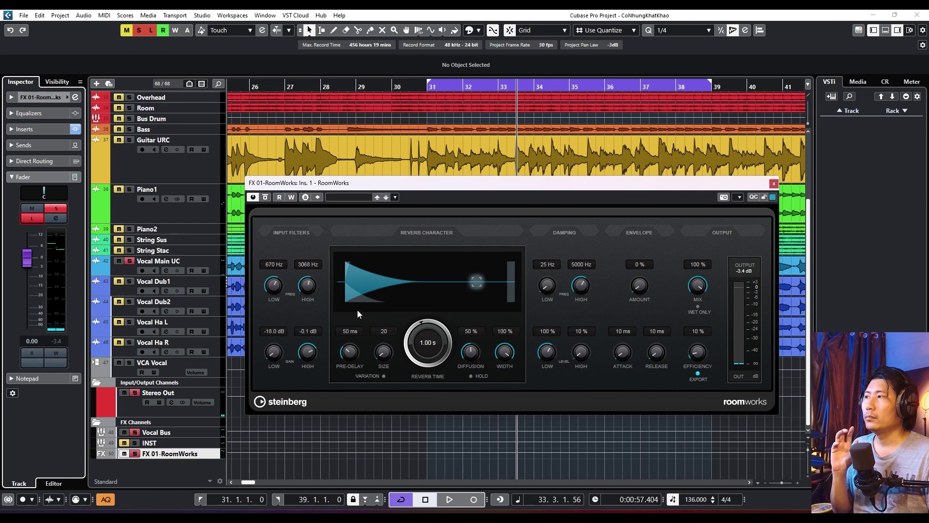
# Step: Try out longer reverb times in RoomWorks, including 4 s
pyautogui.click(427, 343)
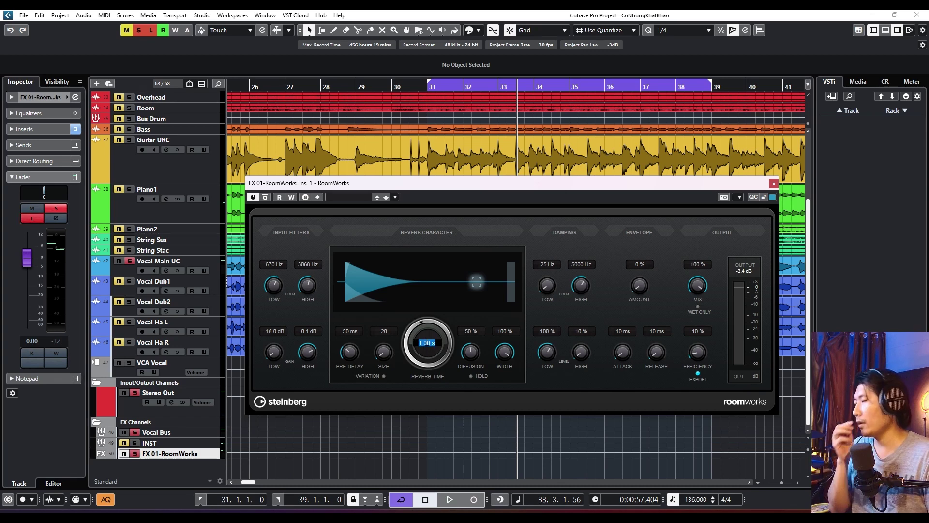
pyautogui.write('20')
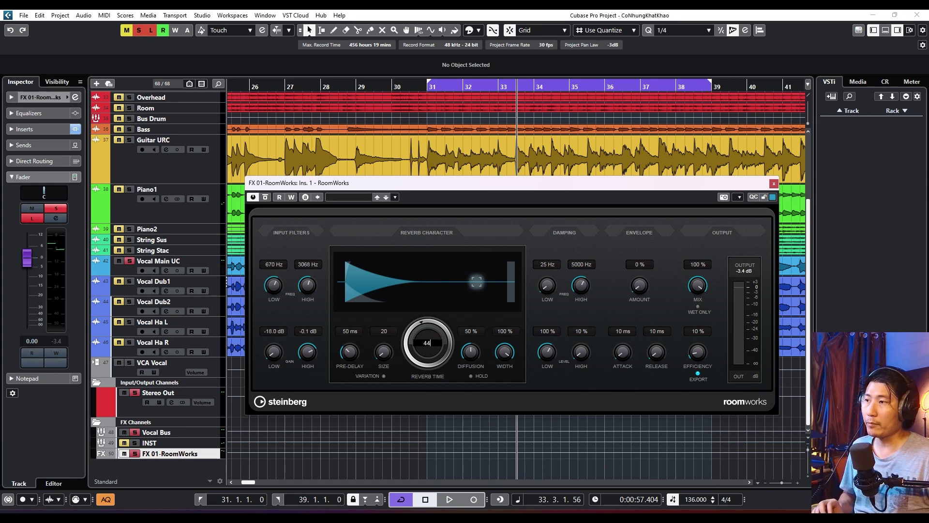
pyautogui.press('Return')
pyautogui.click(425, 341)
pyautogui.write('4.')
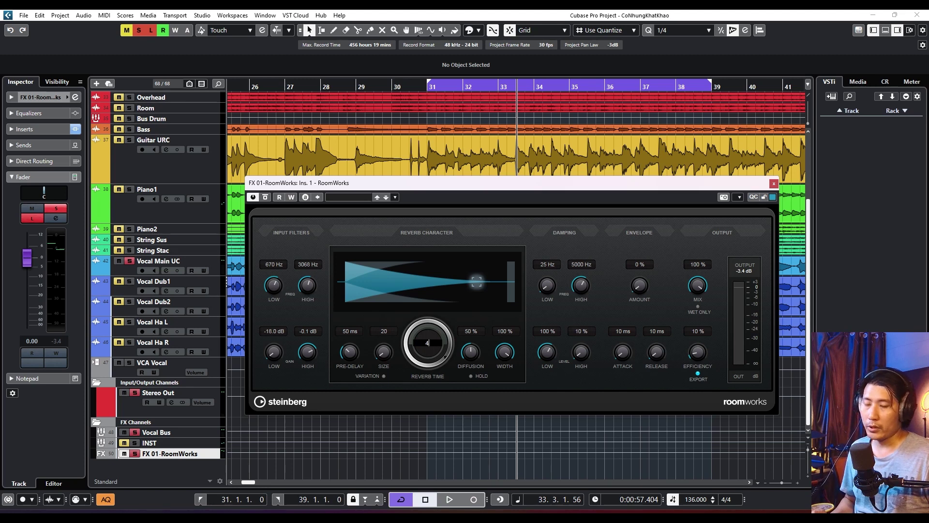
pyautogui.press('Return')
# Step: Set RoomWorks' reverb time to 0.50 s and its pre-delay to 0 ms
pyautogui.moveTo(423, 326); pyautogui.dragTo(411, 381)
pyautogui.moveTo(351, 338); pyautogui.dragTo(357, 353)
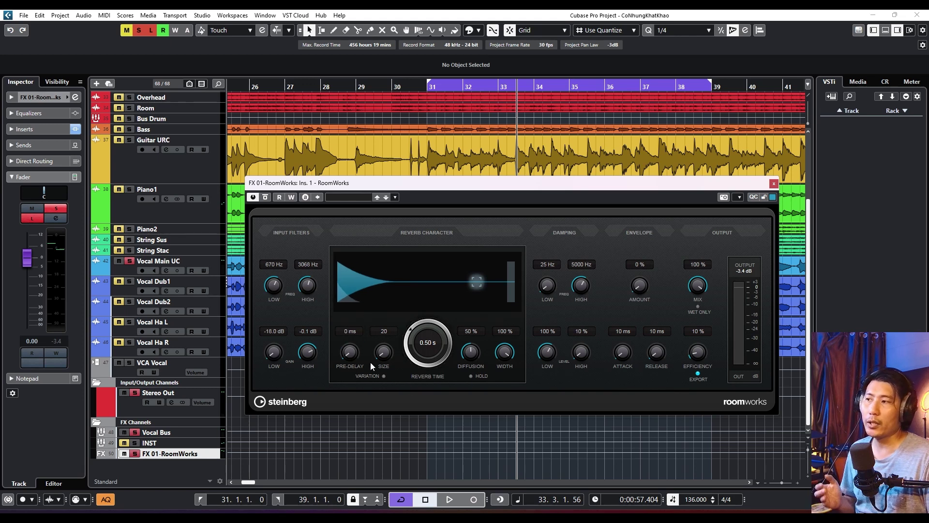
# Step: Play the loop while switching RoomWorks' bypass on and off to compare the dry and reverberated vocal
pyautogui.press('space')
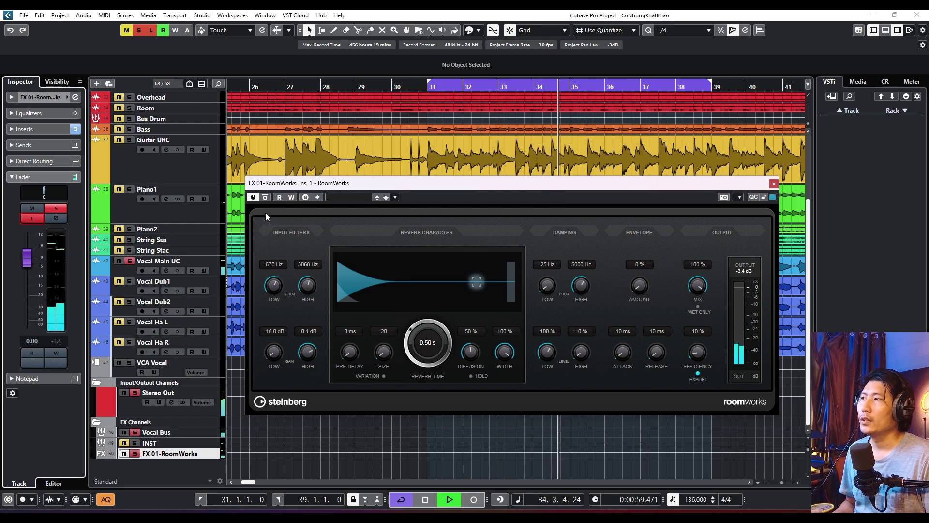
pyautogui.click(264, 198)
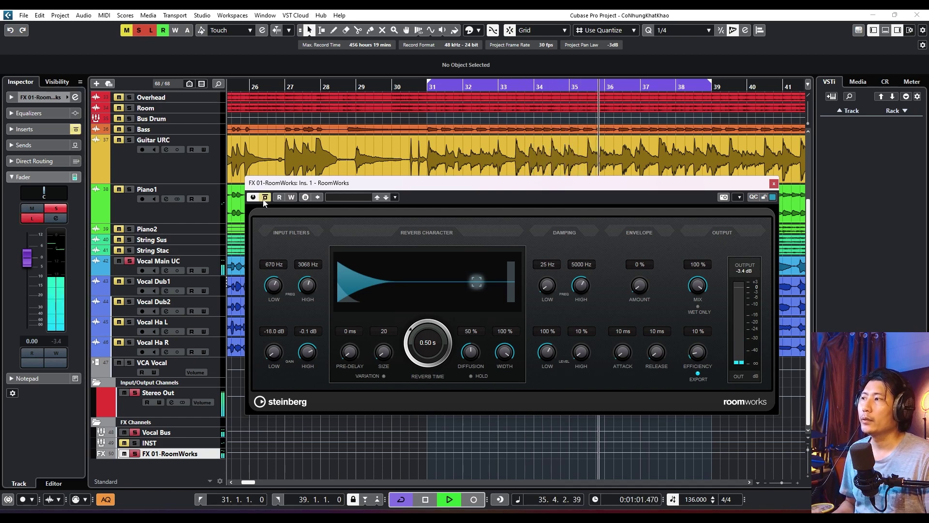
pyautogui.click(265, 197)
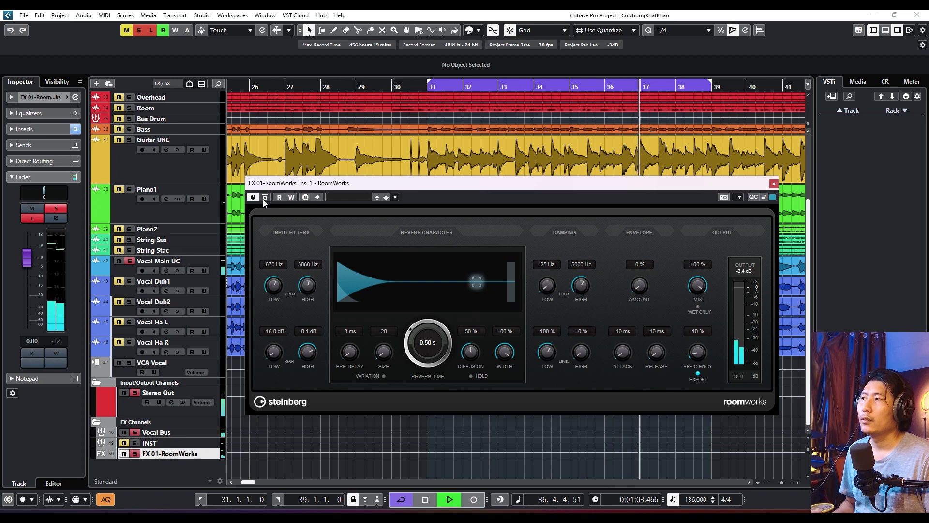
pyautogui.press('space')
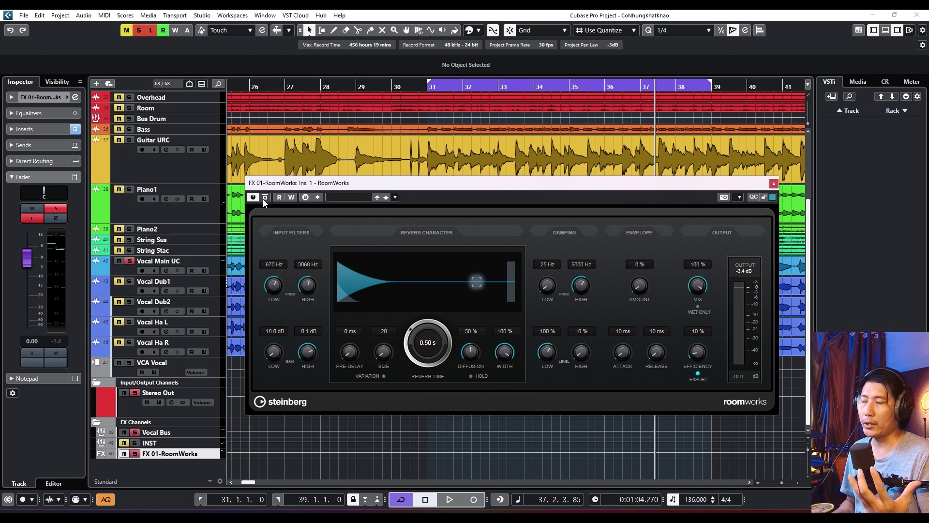
# Step: Set RoomWorks' size to 157 and, with the loop playing, its diffusion to 81 %
pyautogui.moveTo(386, 348); pyautogui.dragTo(390, 305)
pyautogui.press('space')
pyautogui.moveTo(472, 346); pyautogui.dragTo(474, 328)
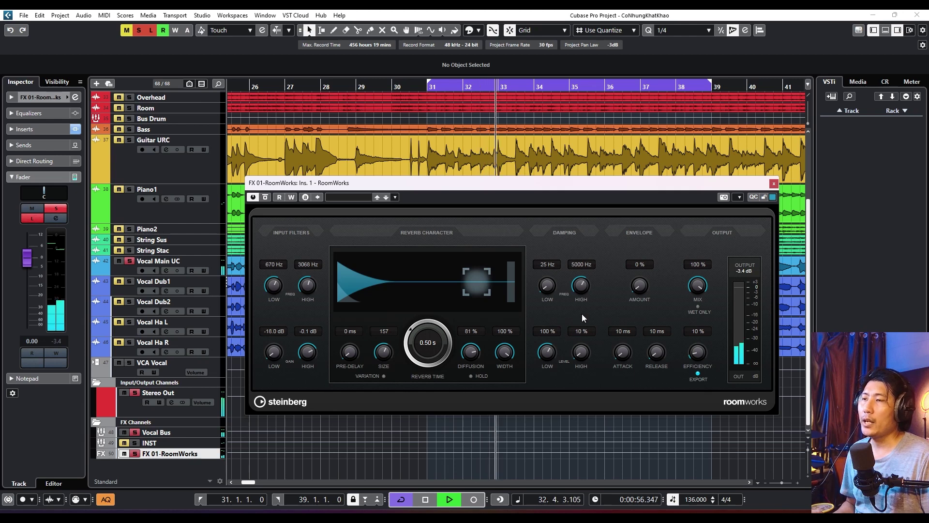
# Step: Try a high damping level of 75 % in RoomWorks and lower it to about 38 %
pyautogui.moveTo(583, 354); pyautogui.dragTo(586, 304)
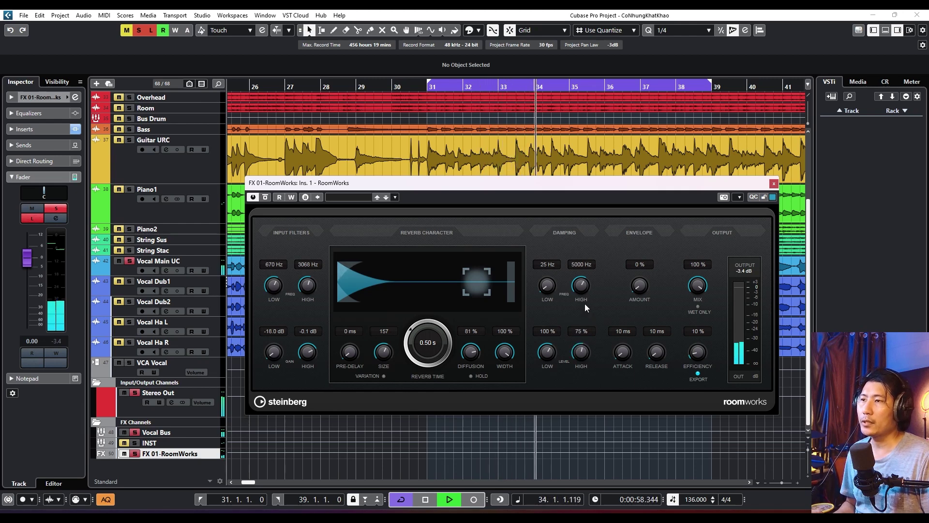
pyautogui.moveTo(581, 356); pyautogui.dragTo(579, 332)
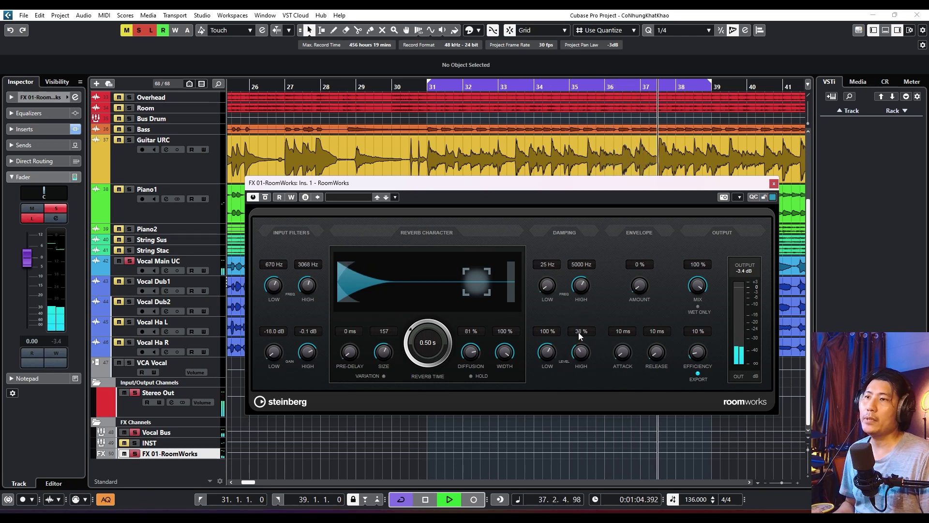
# Step: With the loop playing, set RoomWorks' high damping to 1305 Hz at 26 % and its low damping to 265 Hz at 400 %
pyautogui.moveTo(580, 286); pyautogui.dragTo(570, 295)
pyautogui.moveTo(583, 353); pyautogui.dragTo(562, 401)
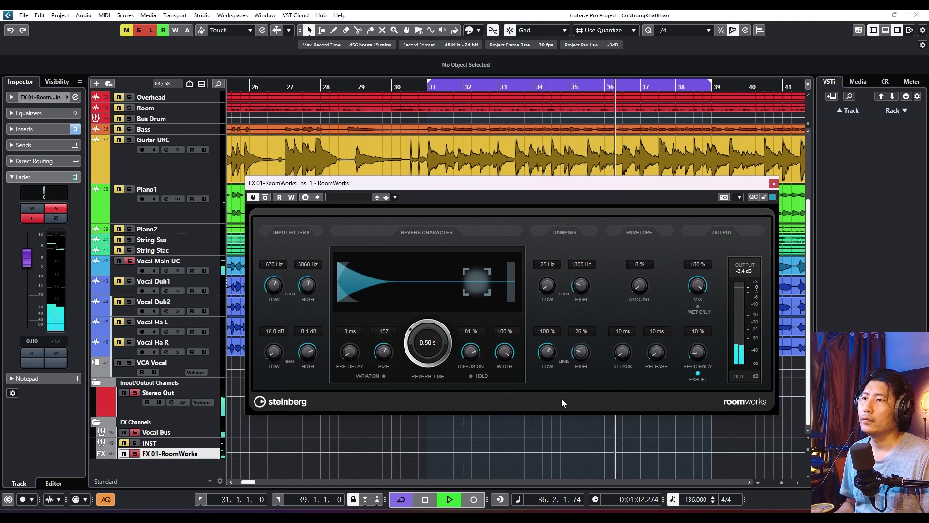
pyautogui.moveTo(554, 291); pyautogui.dragTo(561, 254)
pyautogui.moveTo(553, 355); pyautogui.dragTo(551, 272)
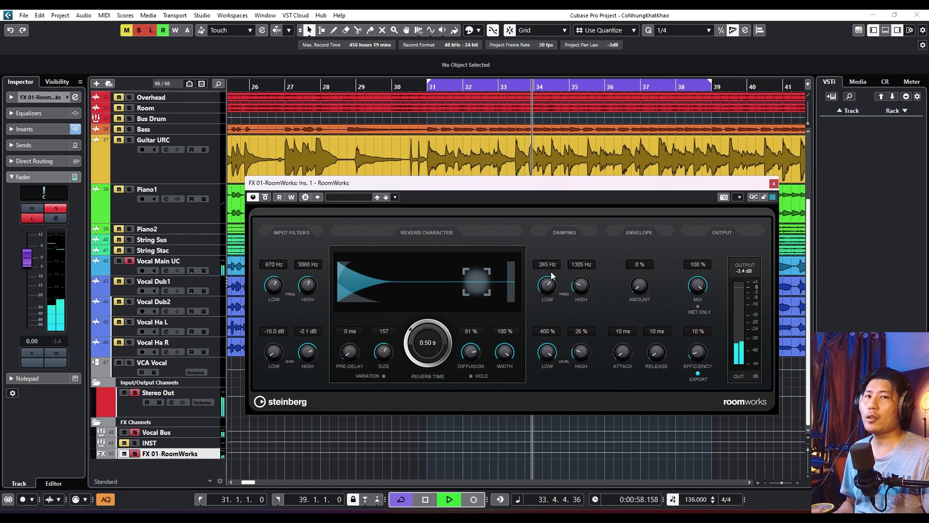
pyautogui.moveTo(547, 351)
pyautogui.mouseDown()
pyautogui.moveTo(536, 437)
pyautogui.moveTo(538, 363)
pyautogui.mouseUp()
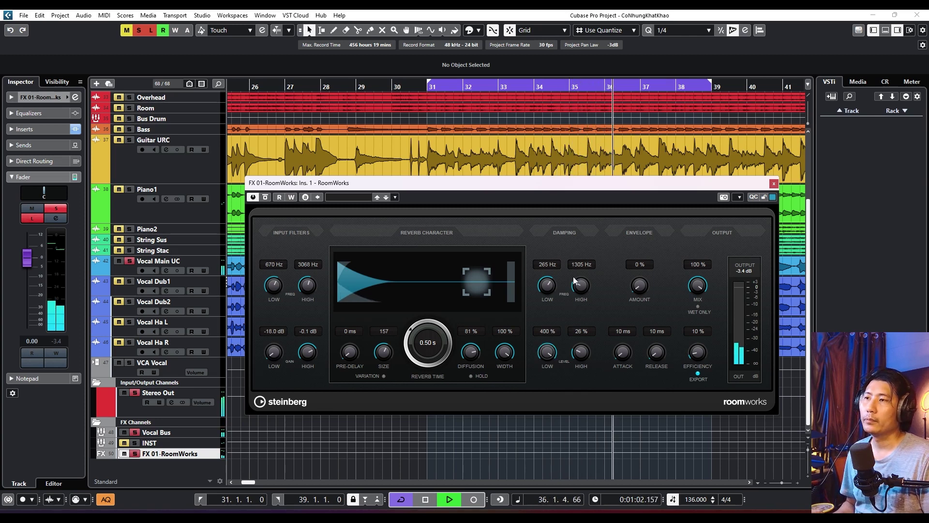
pyautogui.press('space')
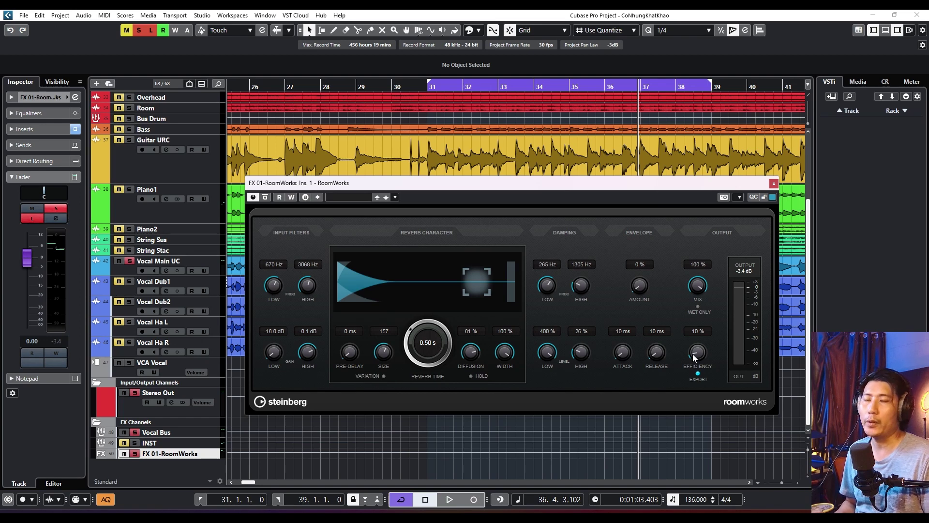
# Step: Raise RoomWorks' efficiency to 69 % while the loop plays
pyautogui.press('space')
pyautogui.moveTo(700, 349); pyautogui.dragTo(699, 323)
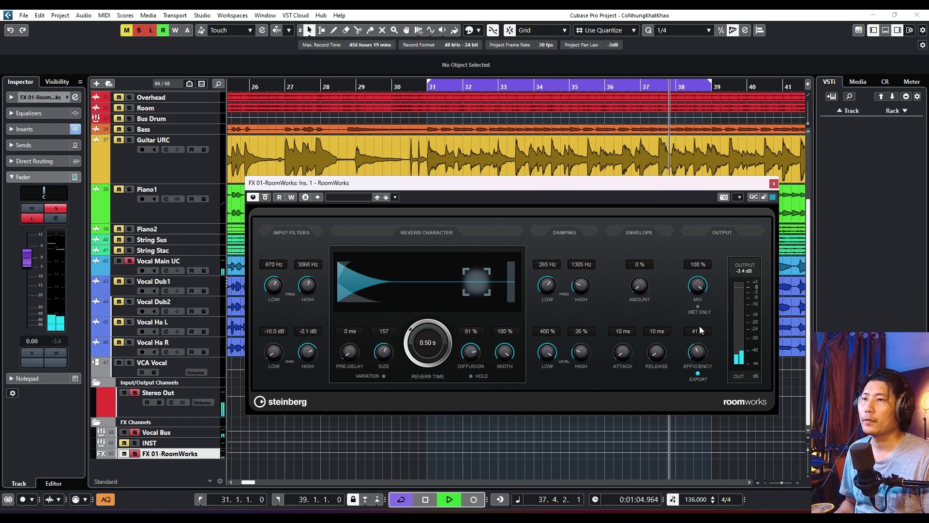
pyautogui.moveTo(700, 355); pyautogui.dragTo(715, 356)
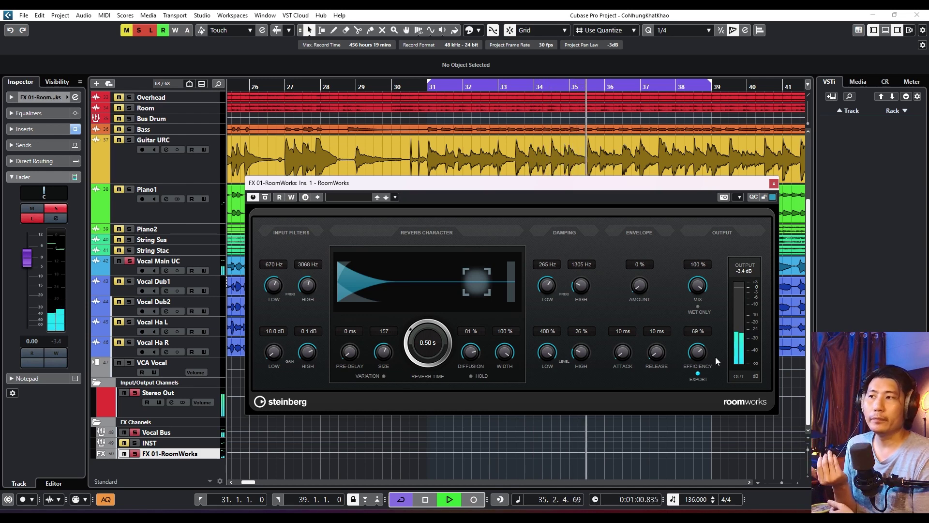
# Step: Set RoomWorks' high damping frequency to 4061 Hz and its level to 33 %, and stop playback
pyautogui.moveTo(582, 289); pyautogui.dragTo(591, 268)
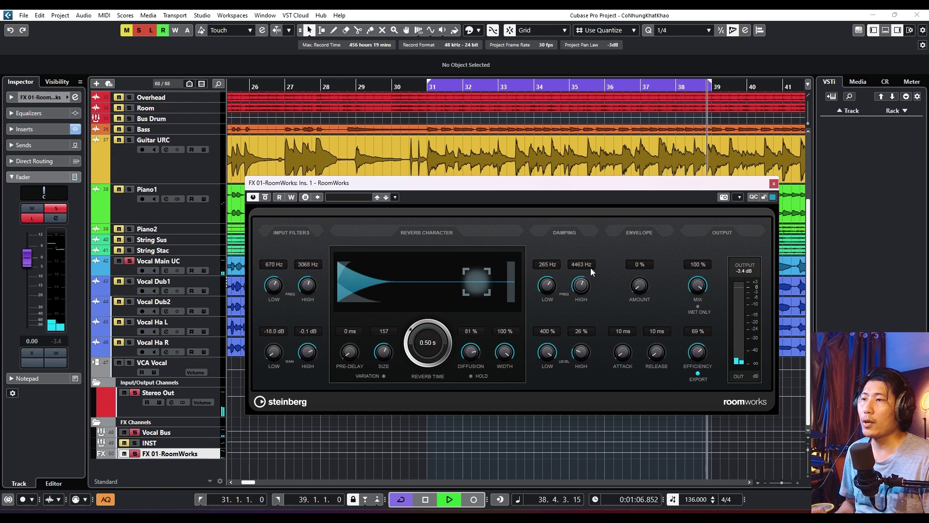
pyautogui.moveTo(582, 354)
pyautogui.mouseDown()
pyautogui.moveTo(583, 338)
pyautogui.moveTo(577, 342)
pyautogui.mouseUp()
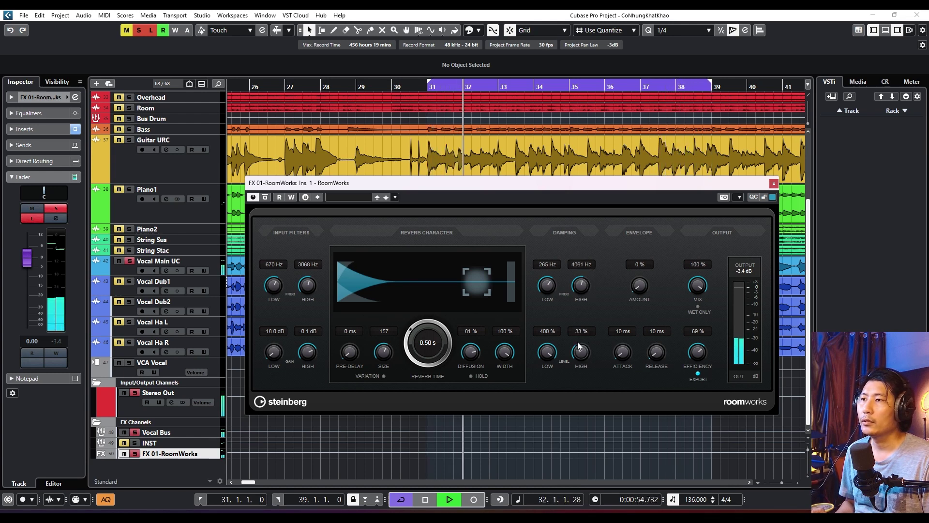
pyautogui.press('space')
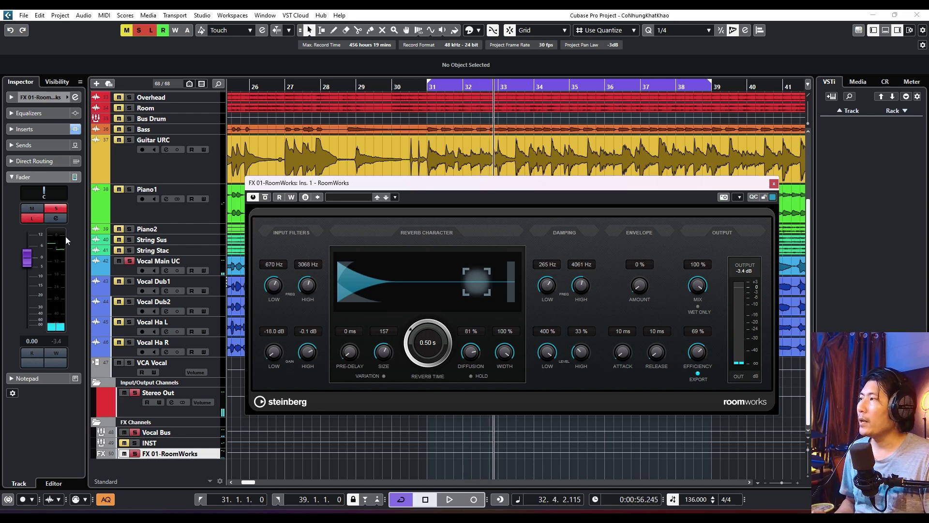
# Step: Turn off Listen on the RoomWorks FX channel and lower Vocal Main UC's send to it to minus infinity
pyautogui.click(33, 216)
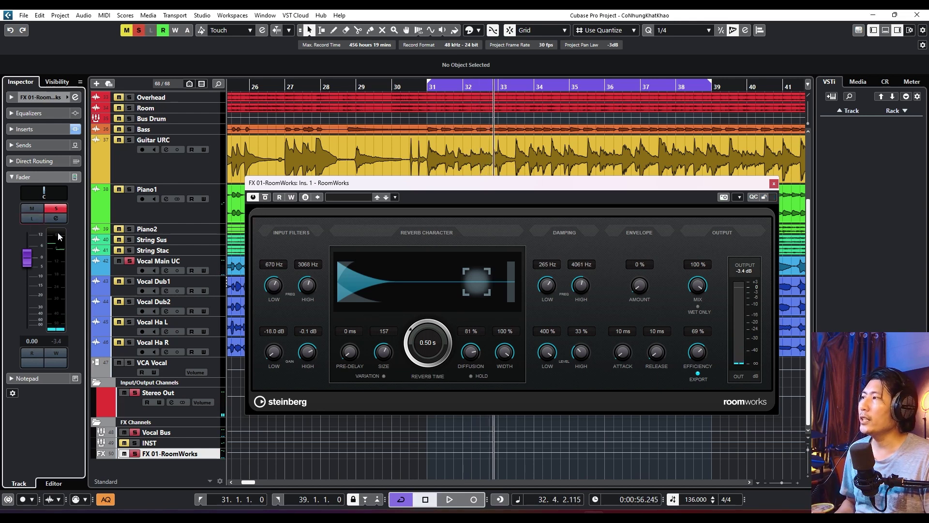
pyautogui.click(118, 272)
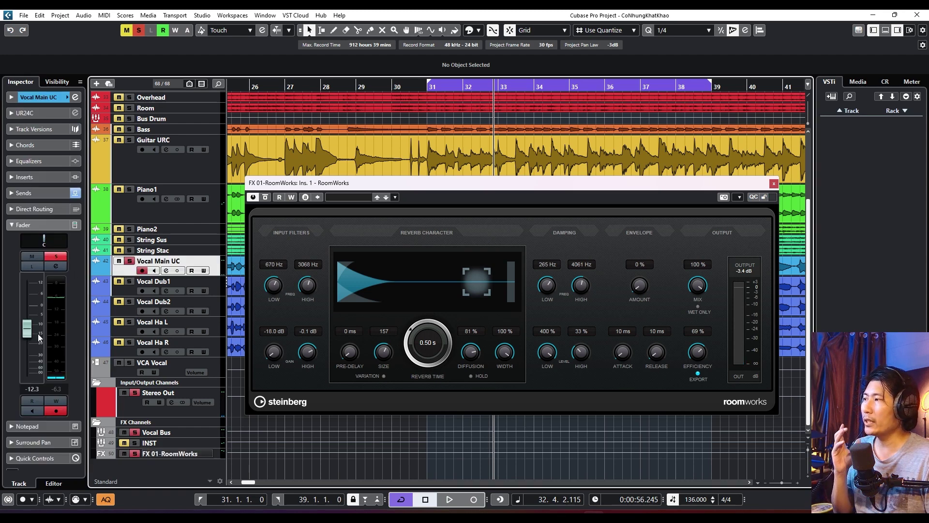
pyautogui.click(42, 193)
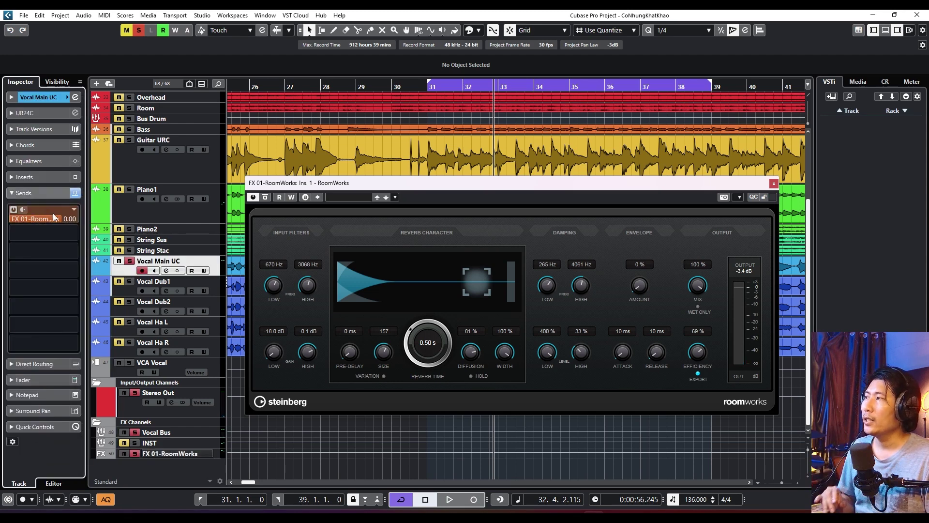
pyautogui.moveTo(54, 214); pyautogui.dragTo(52, 255)
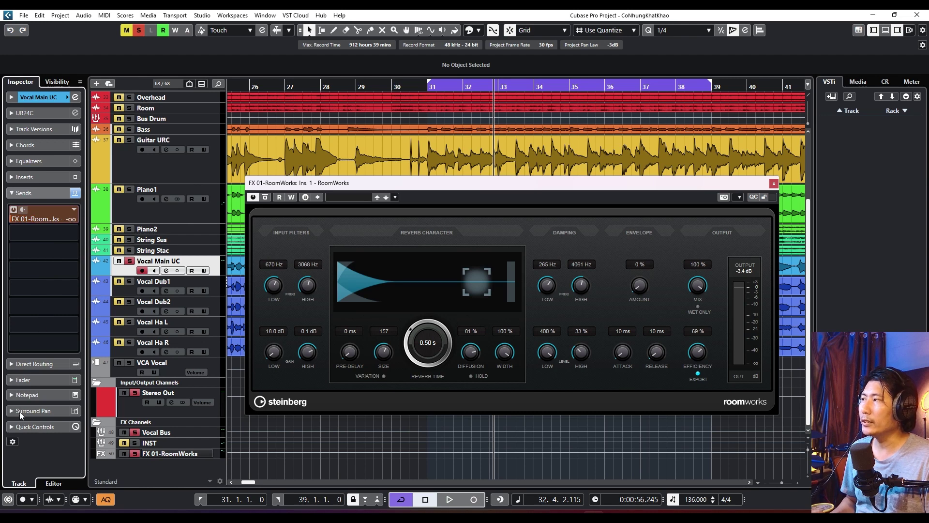
# Step: Play the loop without reverb, bring Vocal Main UC's RoomWorks send up to -0.20 dB to compare, and stop playback
pyautogui.press('space')
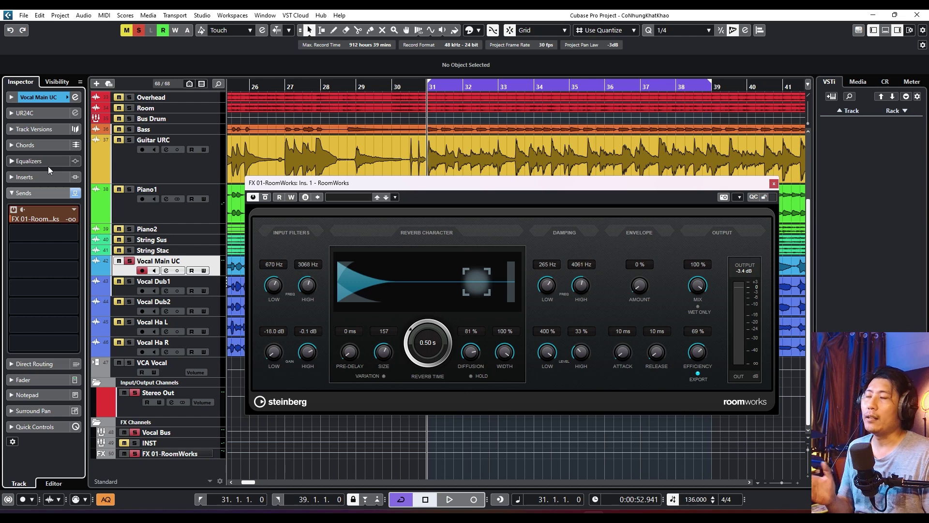
pyautogui.press('space')
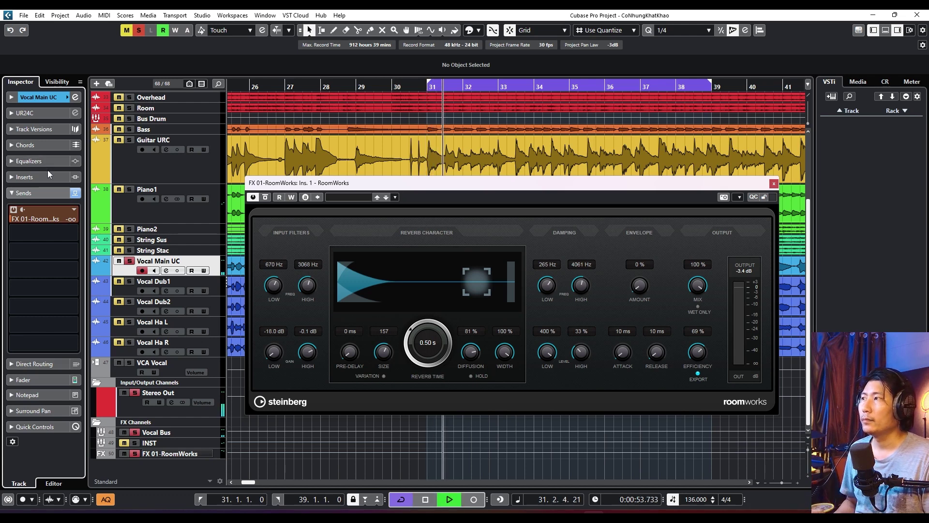
pyautogui.click(32, 220)
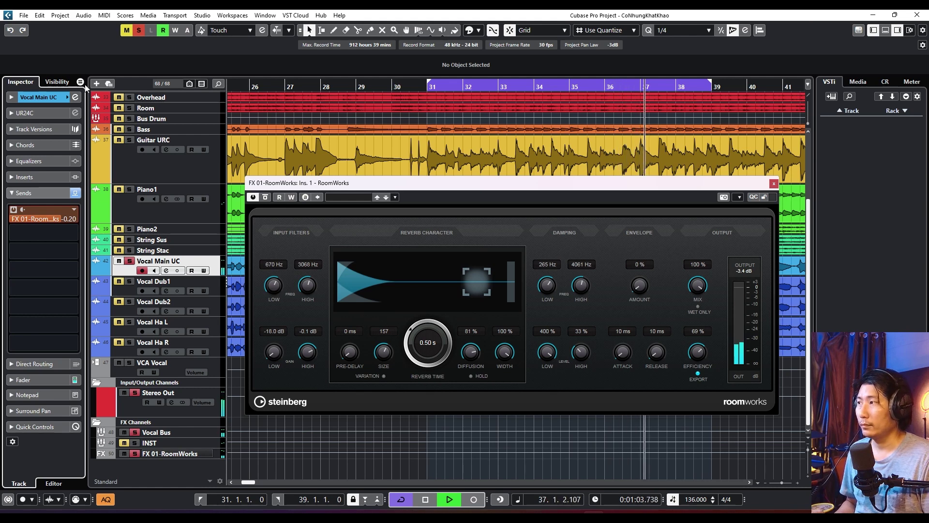
pyautogui.press('space')
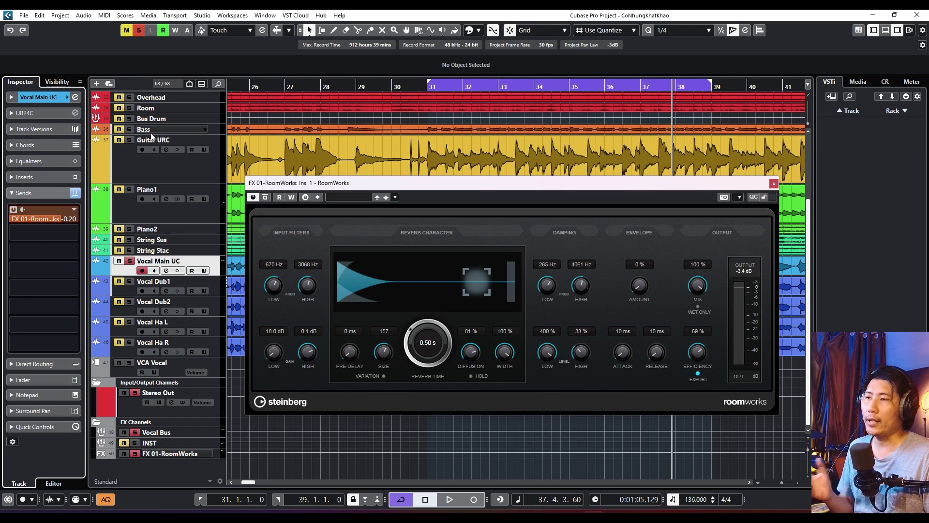
# Step: Set RoomWorks' damping levels to 30 % low and 36 % high, and its reverb time to 0.73 s
pyautogui.moveTo(542, 355); pyautogui.dragTo(530, 403)
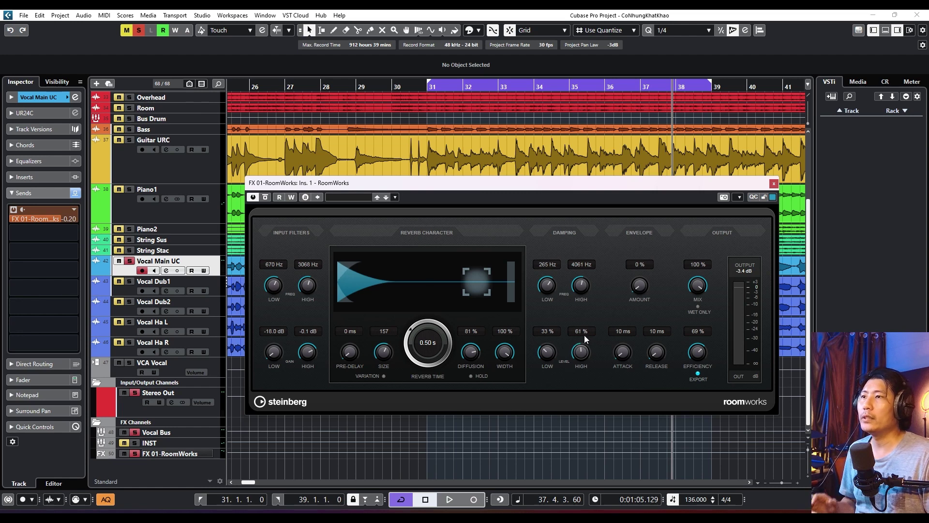
pyautogui.moveTo(555, 355)
pyautogui.mouseDown()
pyautogui.moveTo(542, 369)
pyautogui.moveTo(567, 309)
pyautogui.moveTo(545, 355)
pyautogui.mouseUp()
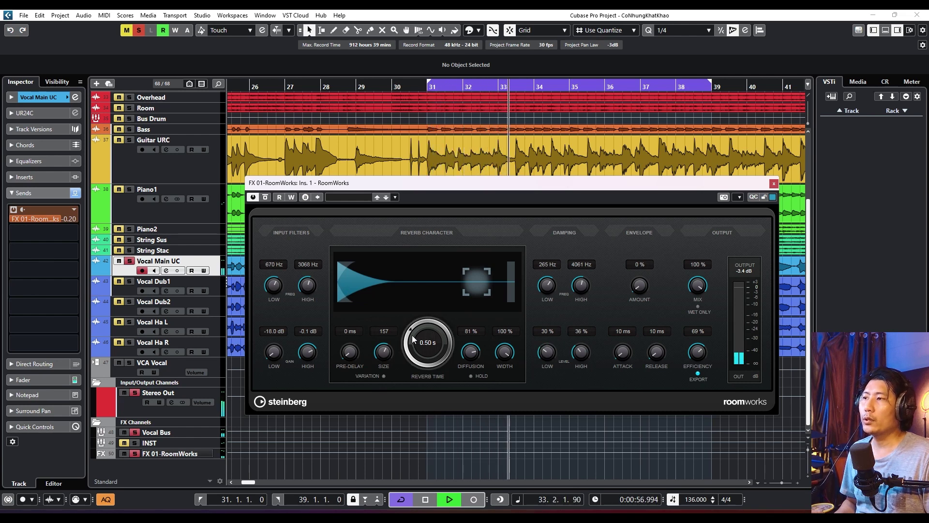
pyautogui.moveTo(412, 328); pyautogui.dragTo(415, 325)
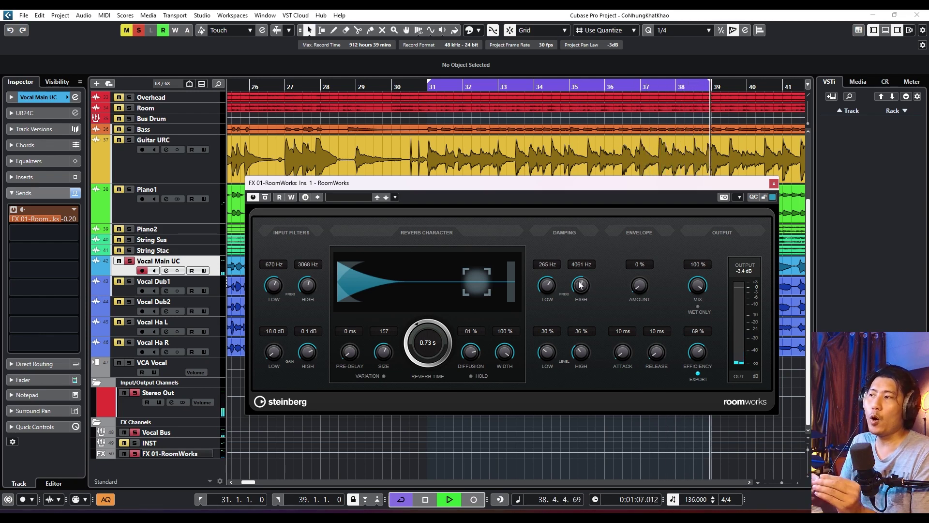
# Step: Set RoomWorks' high damping frequency to 2134 Hz and its high input filter to 2743 Hz at about -4.6 dB
pyautogui.moveTo(579, 283); pyautogui.dragTo(573, 293)
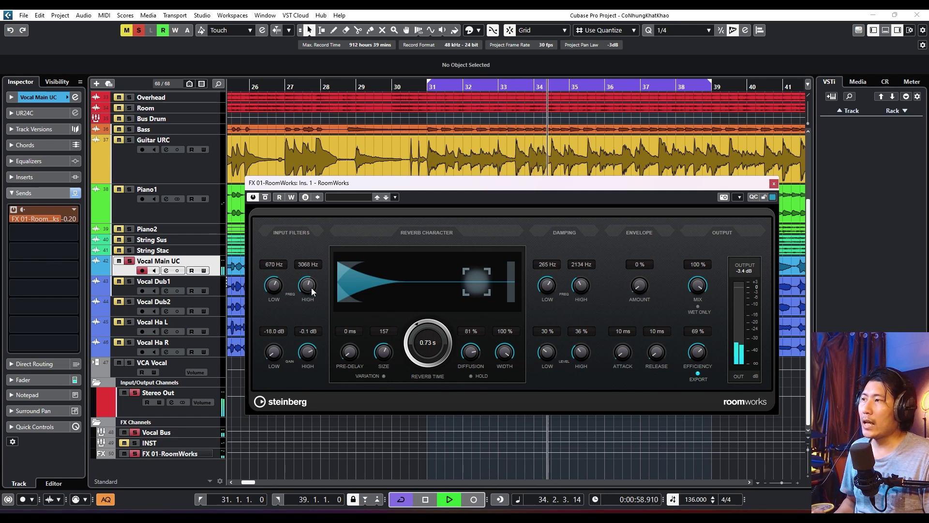
pyautogui.moveTo(312, 288); pyautogui.dragTo(312, 291)
pyautogui.moveTo(307, 352); pyautogui.dragTo(305, 364)
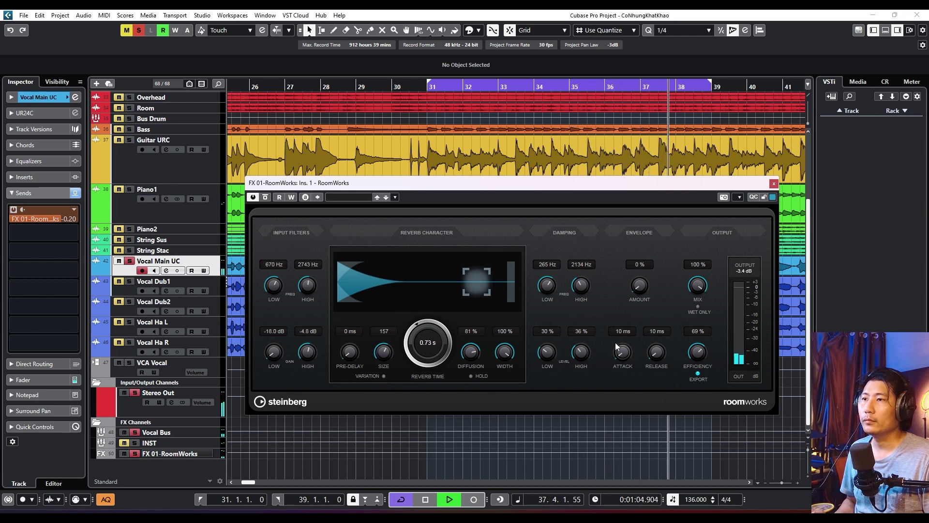
# Step: Set RoomWorks' envelope attack to 99 ms and its size to 109 after trying sizes of 250 and 80
pyautogui.moveTo(624, 352); pyautogui.dragTo(569, 341)
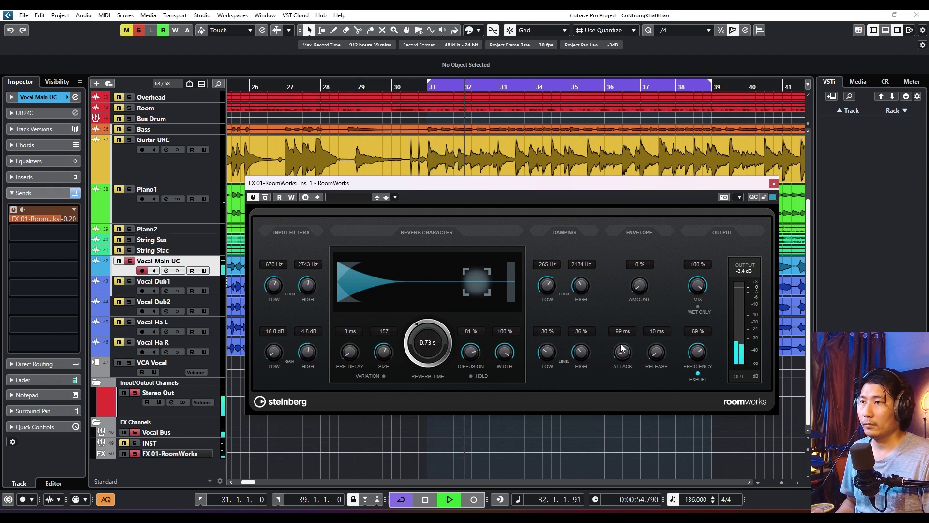
pyautogui.moveTo(385, 356); pyautogui.dragTo(392, 317)
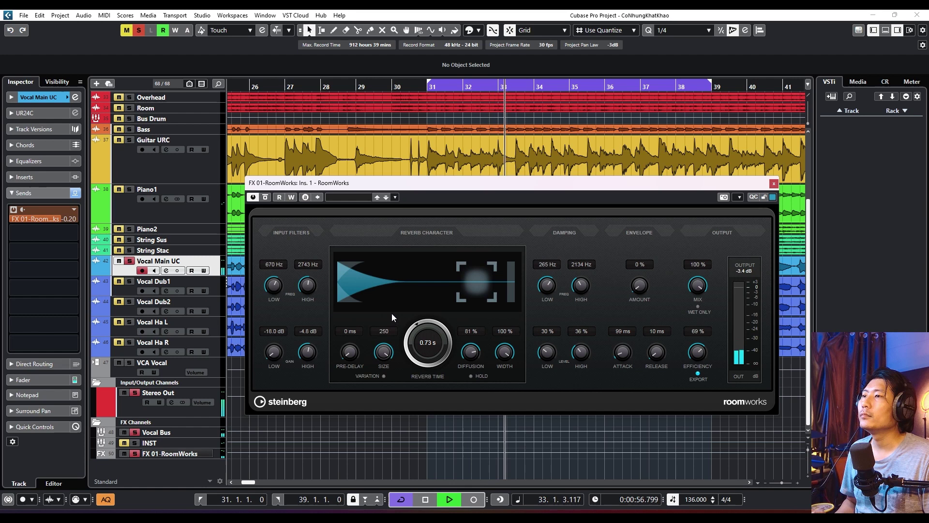
pyautogui.moveTo(385, 352); pyautogui.dragTo(372, 384)
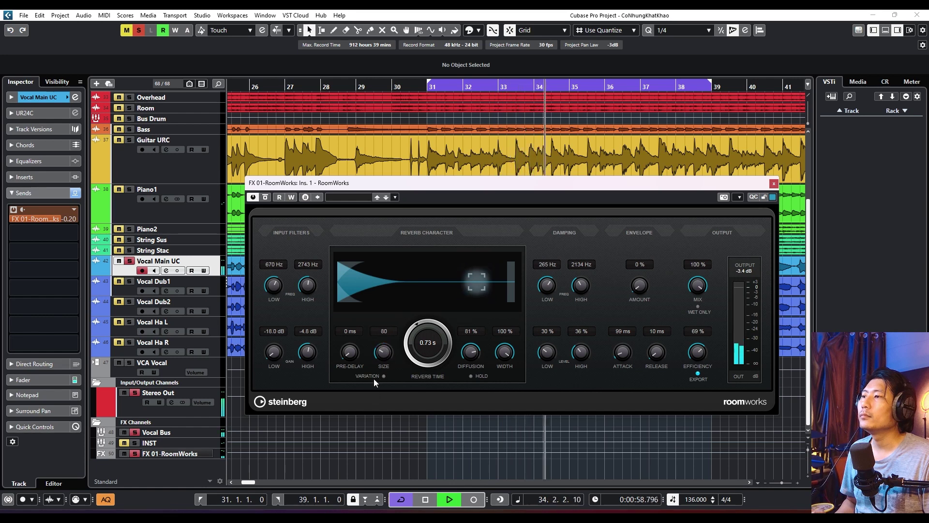
pyautogui.moveTo(386, 349); pyautogui.dragTo(383, 363)
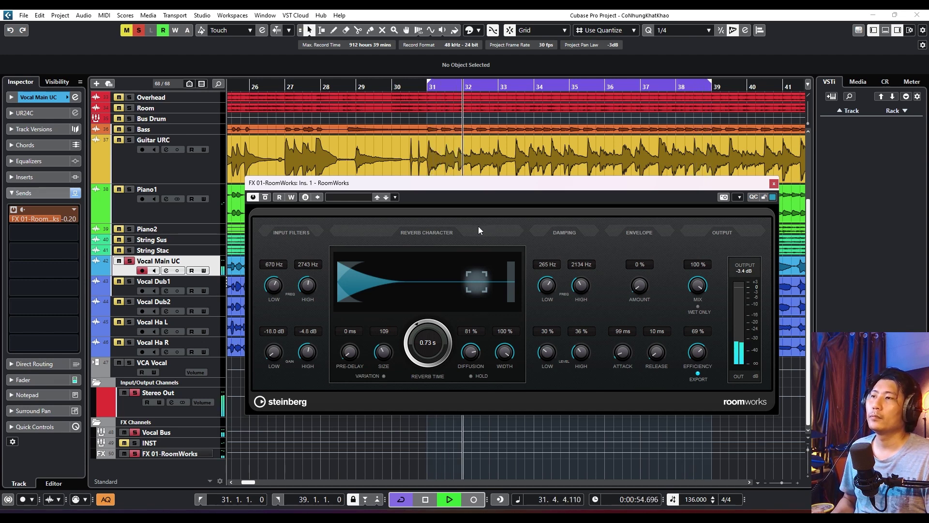
# Step: Bypass and re-enable RoomWorks during playback to compare the vocal, and close the plug-in window after stopping
pyautogui.click(266, 197)
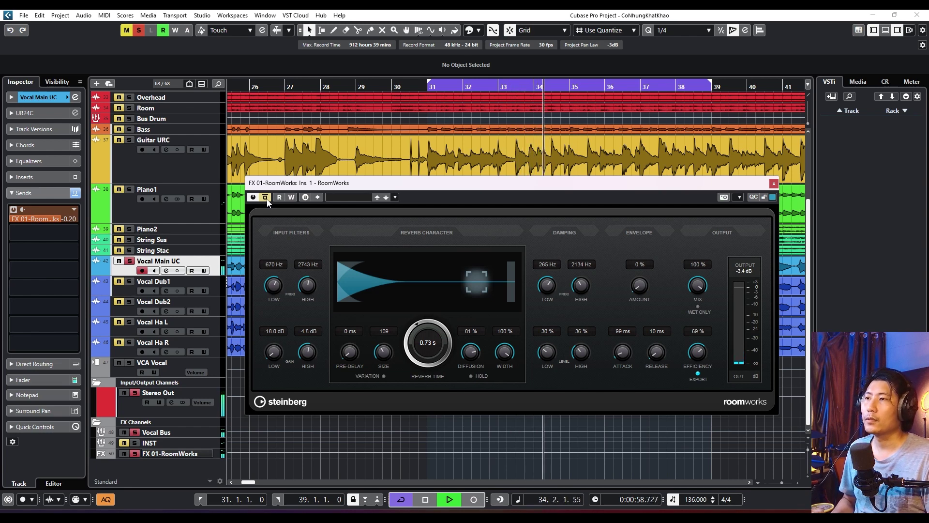
pyautogui.click(266, 198)
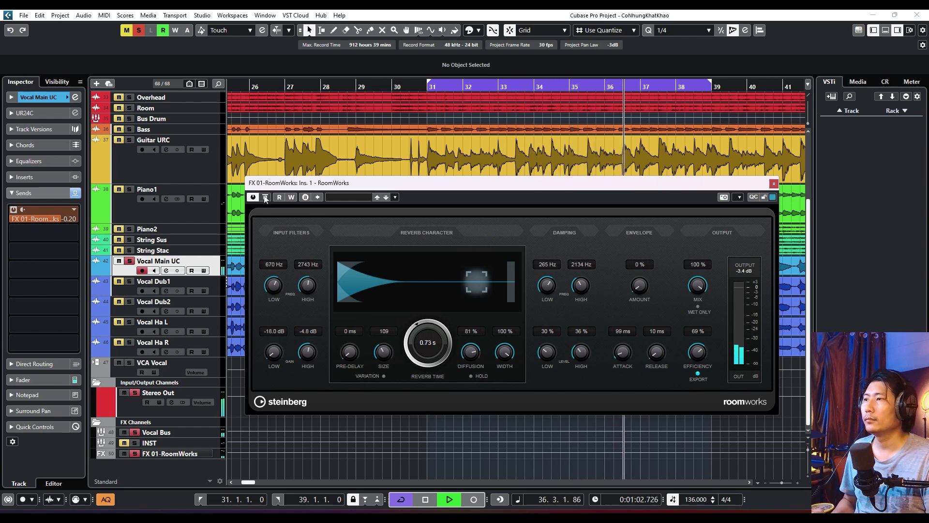
pyautogui.press('space')
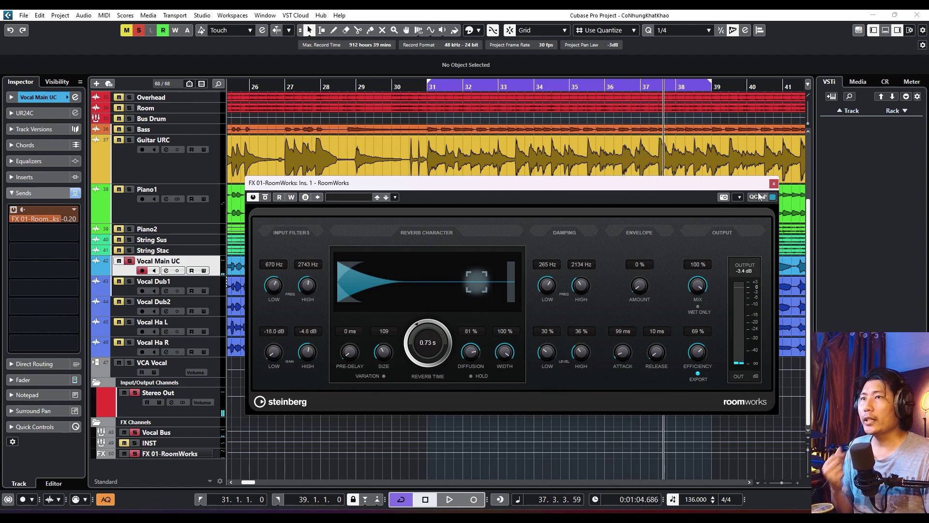
pyautogui.click(773, 184)
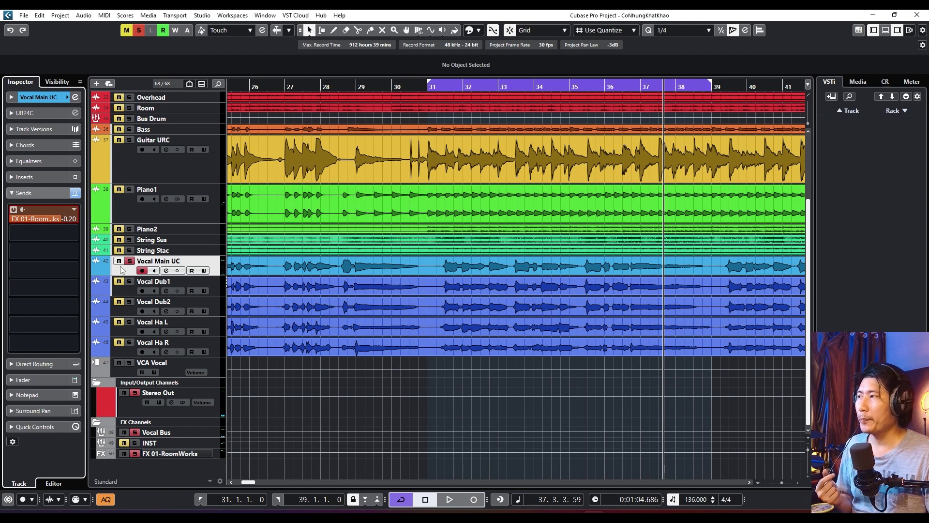
# Step: Turn off solo on Vocal Main UC and place the playback position near bar 31
pyautogui.click(129, 262)
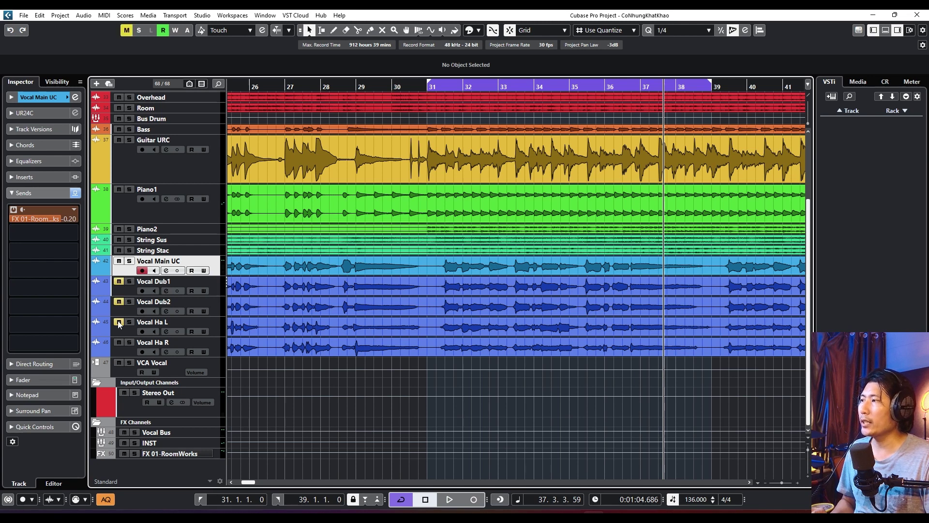
pyautogui.scroll(5, 154, 335)
pyautogui.click(418, 86)
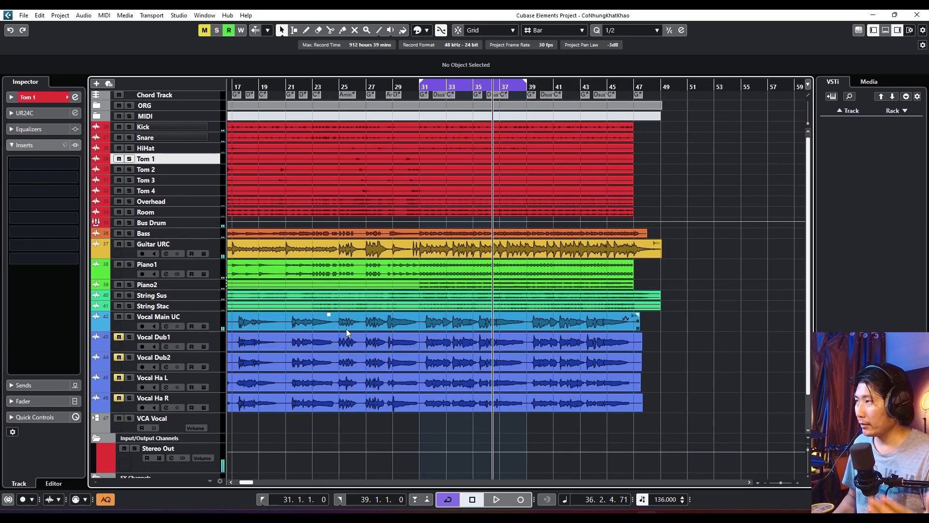
# Step: Add a stereo effect track with the RoomWorks SE reverb, routed to Stereo Out and created inside the FX folder
pyautogui.scroll(-3, 217, 300)
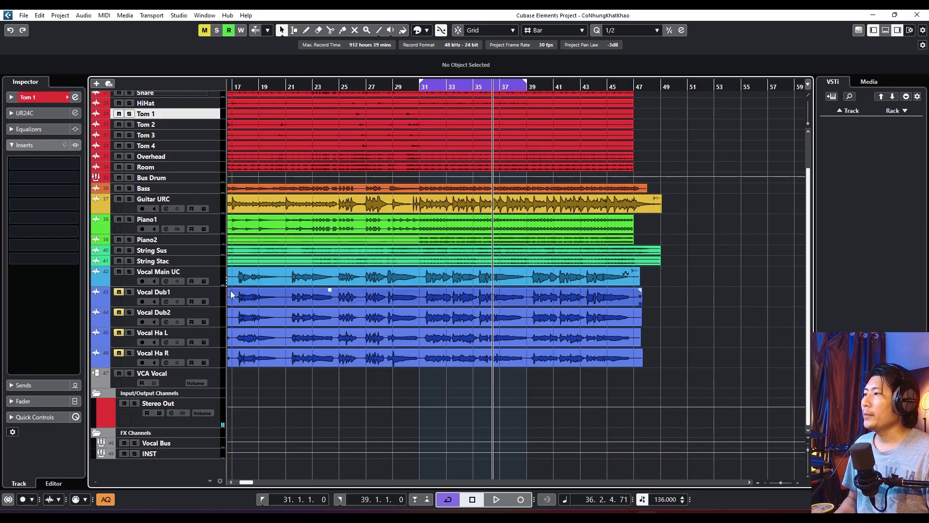
pyautogui.rightClick(199, 465)
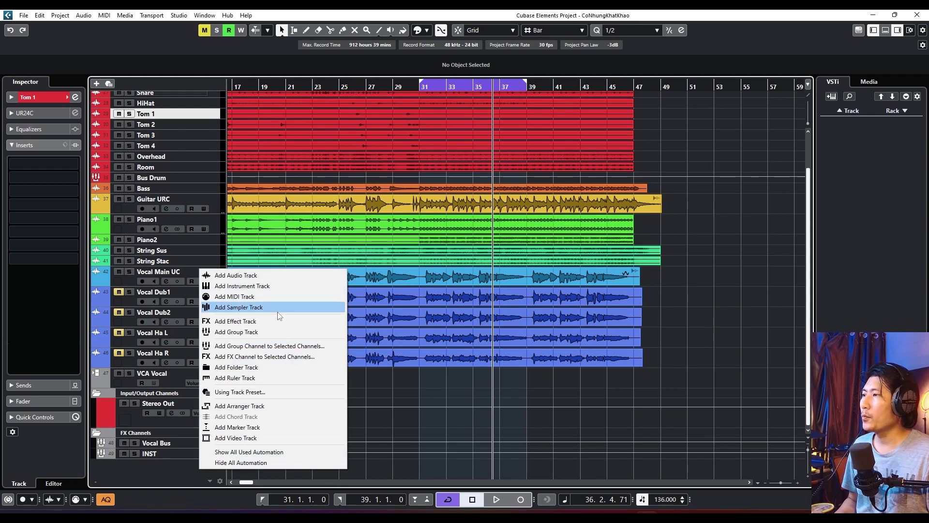
pyautogui.click(255, 322)
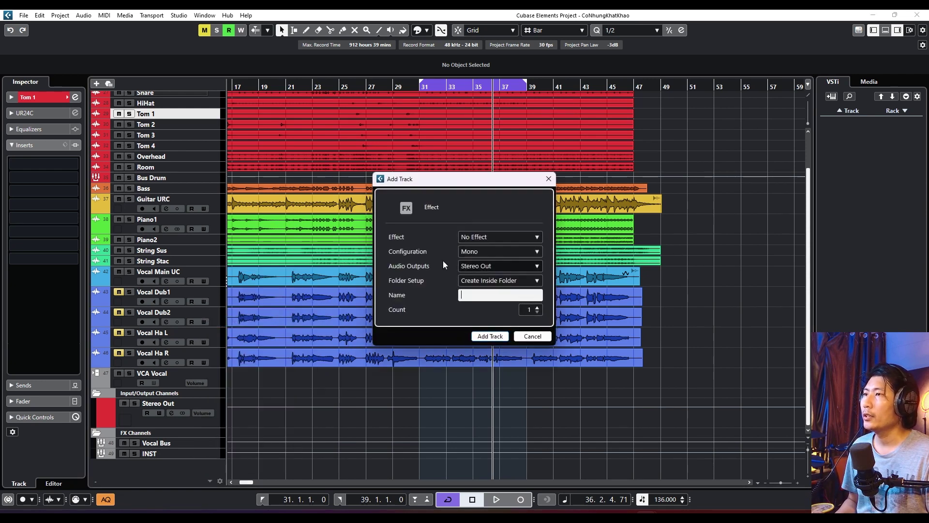
pyautogui.click(487, 238)
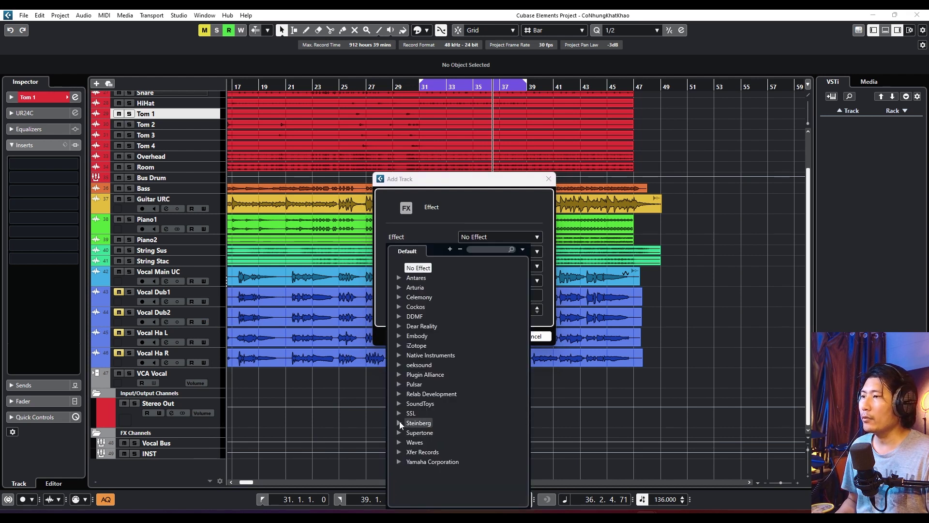
pyautogui.click(415, 423)
pyautogui.click(410, 438)
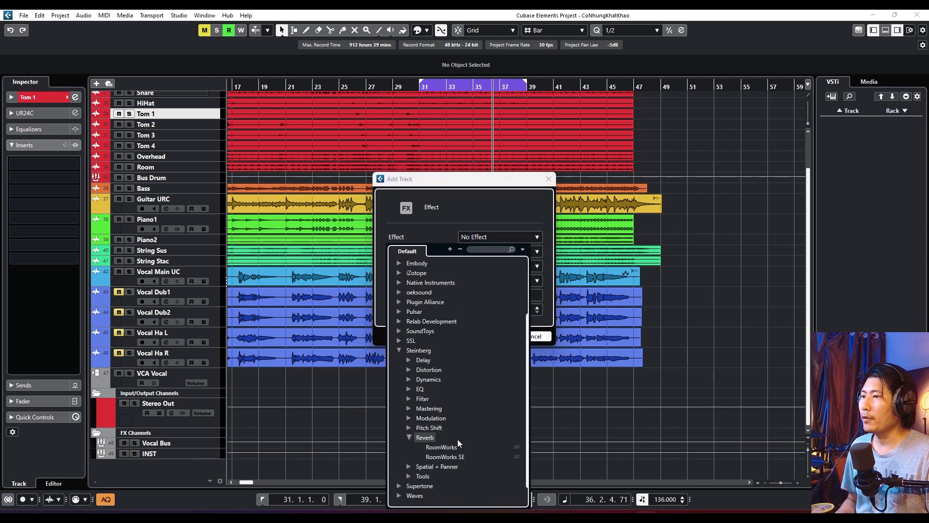
pyautogui.click(442, 437)
pyautogui.click(499, 252)
pyautogui.click(482, 274)
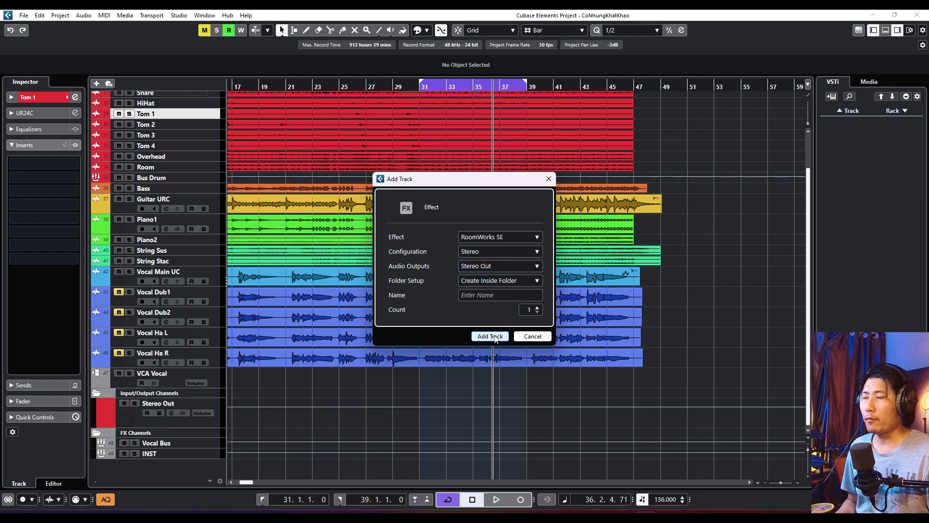
pyautogui.click(490, 336)
pyautogui.moveTo(182, 99); pyautogui.dragTo(594, 124)
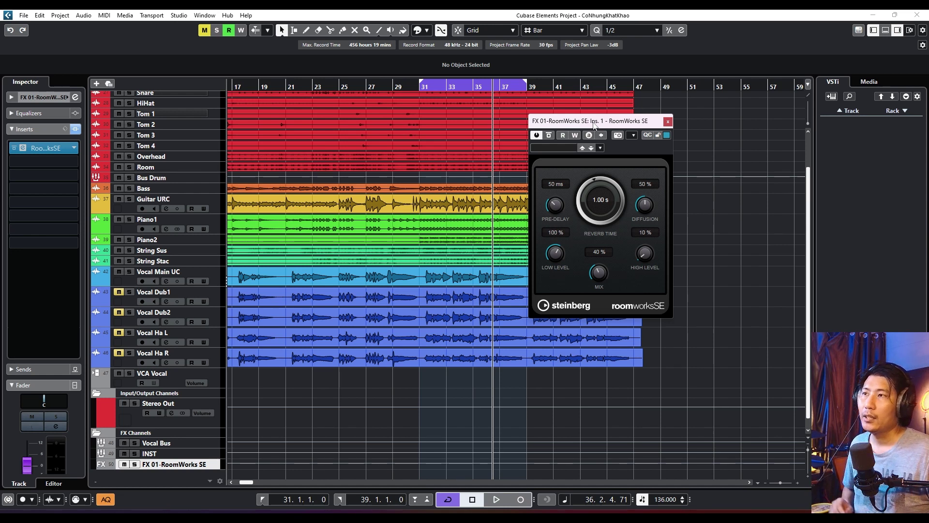
# Step: Load the Grand Chamber preset in RoomWorks SE and set its mix to 100%
pyautogui.click(568, 147)
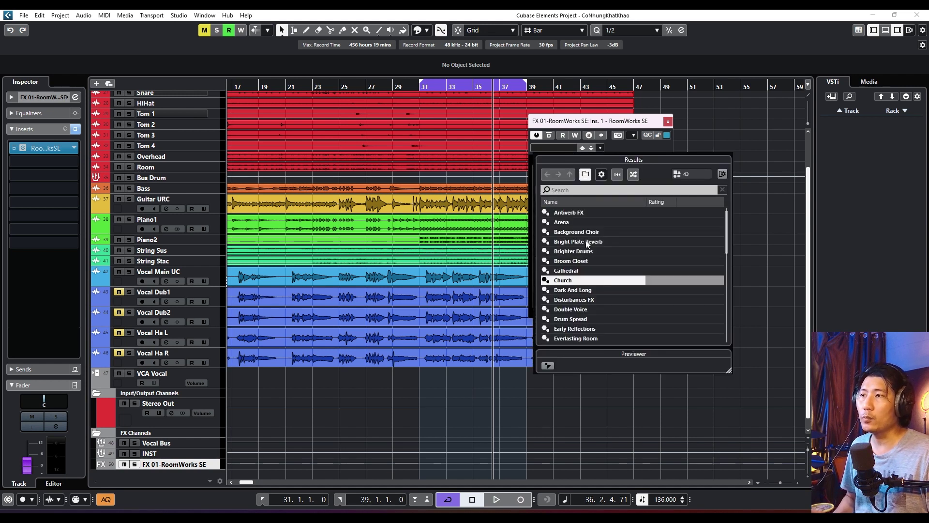
pyautogui.scroll(-7, 586, 290)
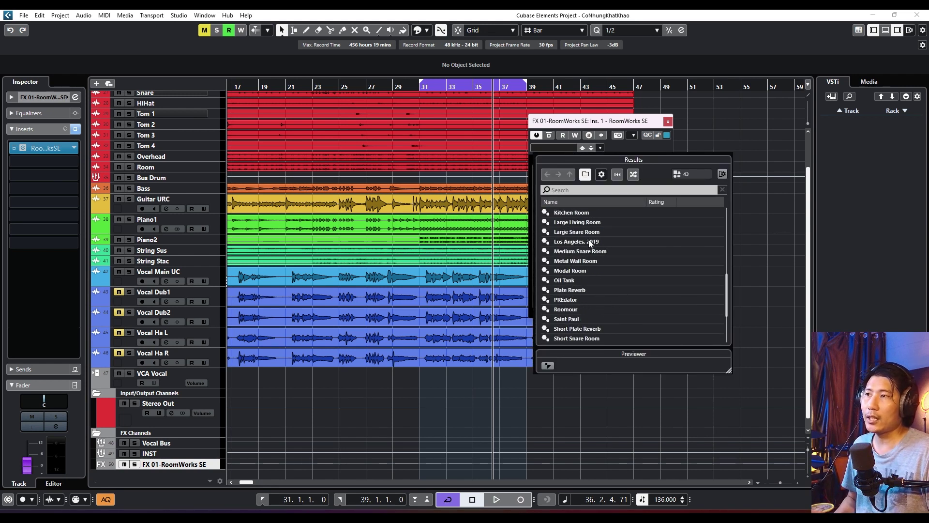
pyautogui.scroll(-4, 602, 275)
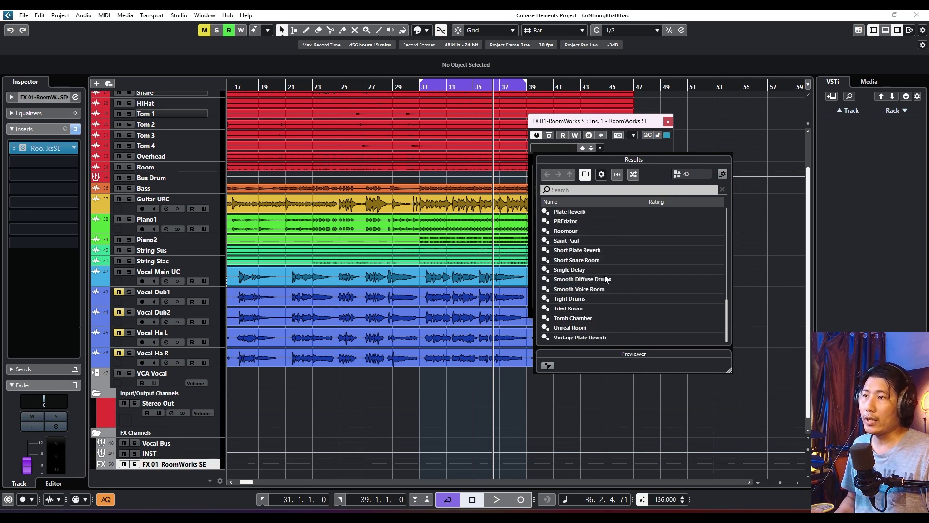
pyautogui.scroll(6, 612, 279)
pyautogui.scroll(3, 611, 280)
pyautogui.click(590, 264)
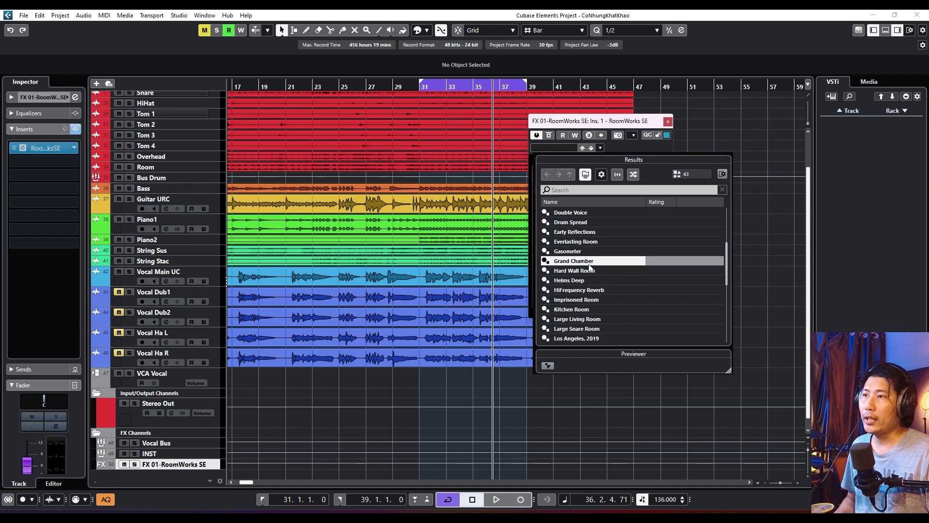
pyautogui.scroll(6, 600, 272)
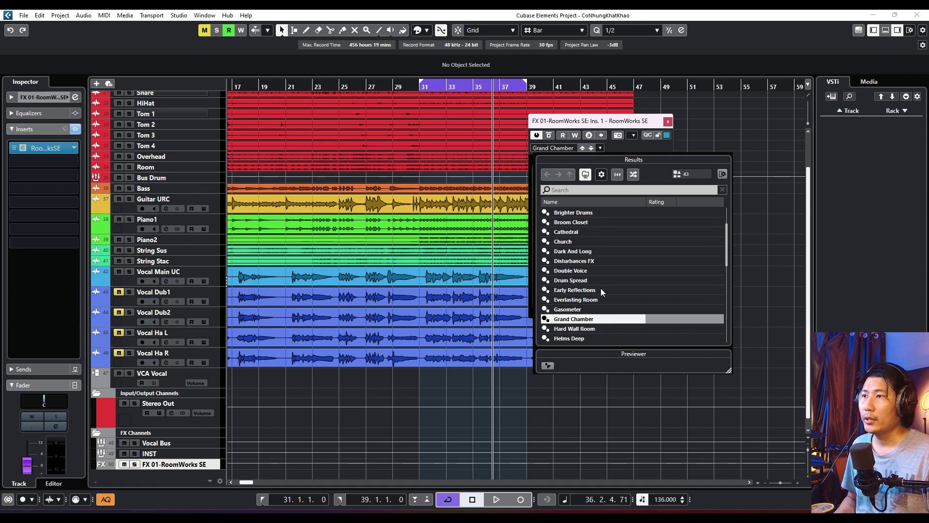
pyautogui.scroll(5, 602, 292)
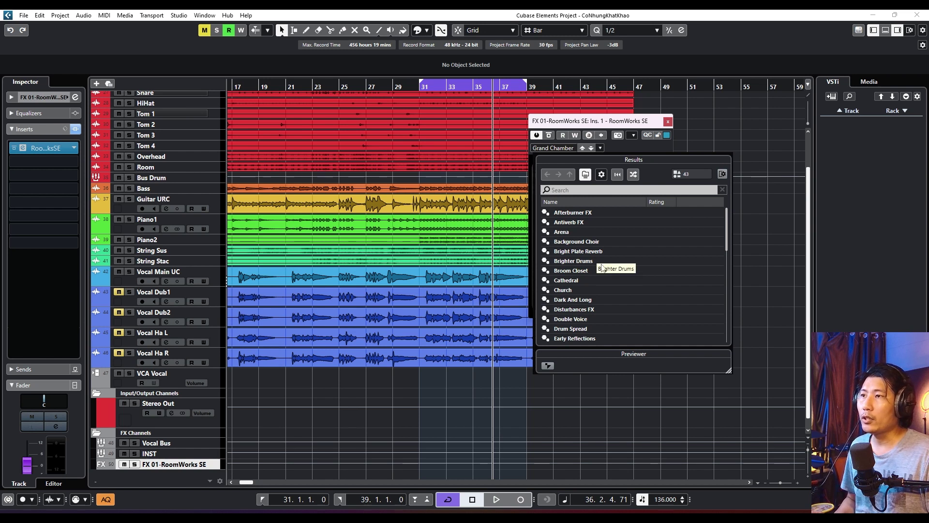
pyautogui.scroll(-9, 602, 268)
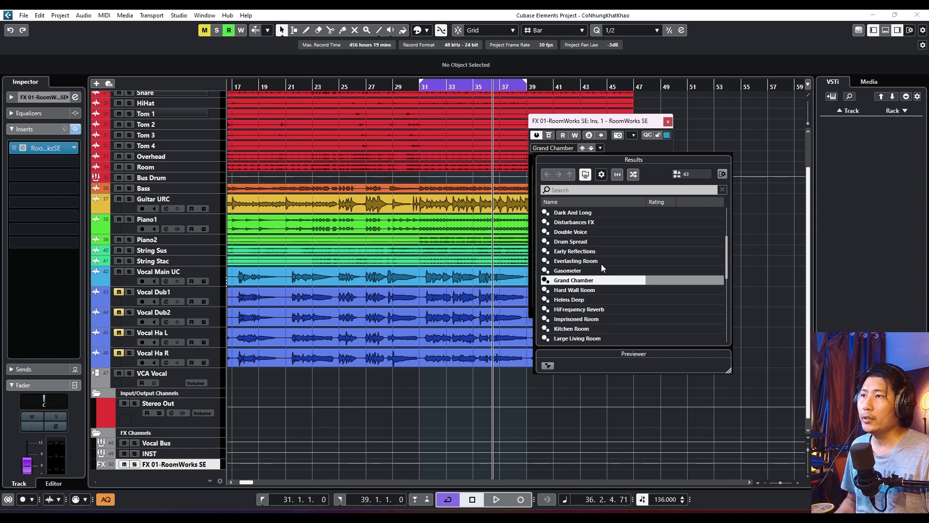
pyautogui.doubleClick(578, 280)
pyautogui.moveTo(624, 121); pyautogui.dragTo(653, 119)
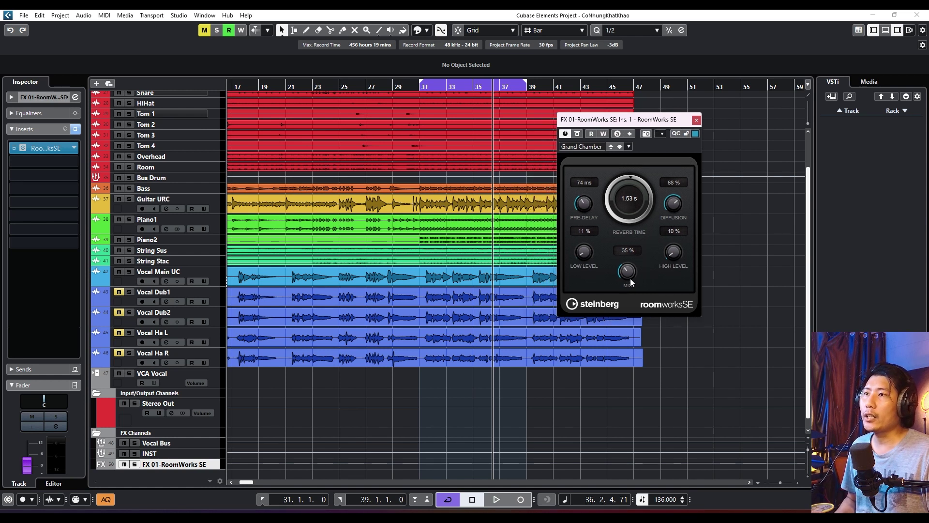
pyautogui.moveTo(628, 269); pyautogui.dragTo(656, 181)
# Step: Solo the Bus Drum group track
pyautogui.scroll(4, 324, 272)
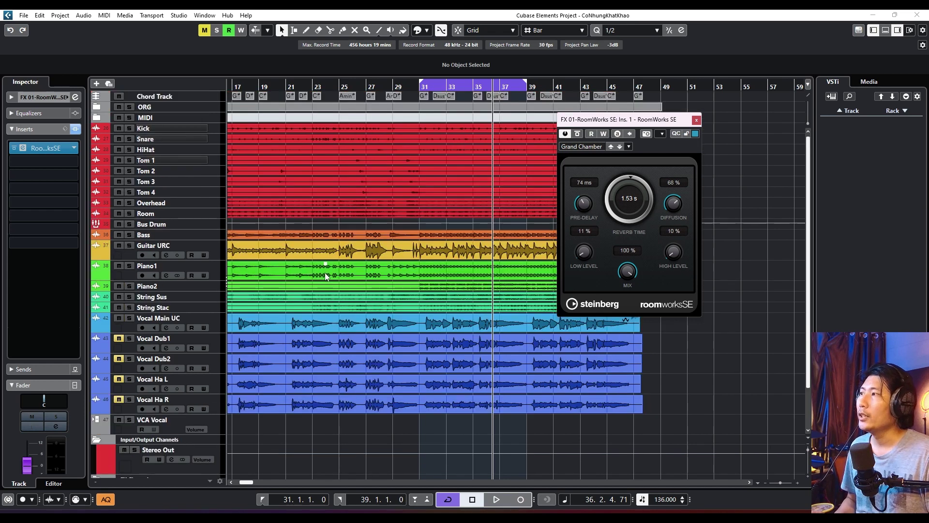
pyautogui.click(142, 225)
pyautogui.click(129, 224)
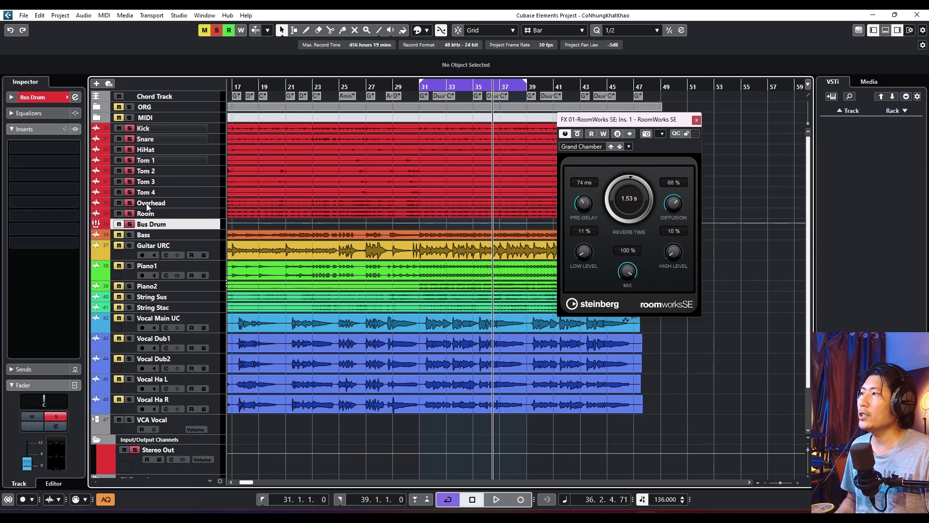
# Step: Route Bus Drum's first send to FX 01-RoomWorks SE, activate it and play the loop from bar 31
pyautogui.click(35, 366)
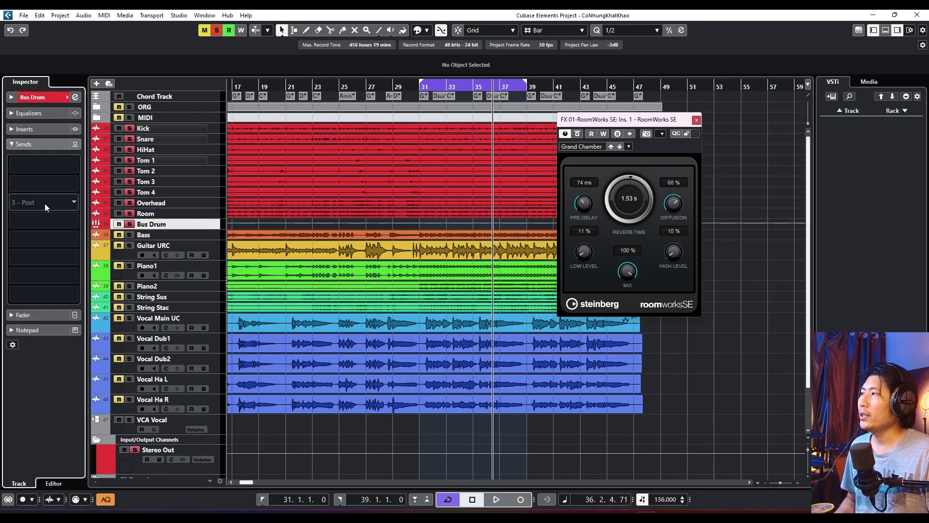
pyautogui.click(64, 167)
pyautogui.click(71, 207)
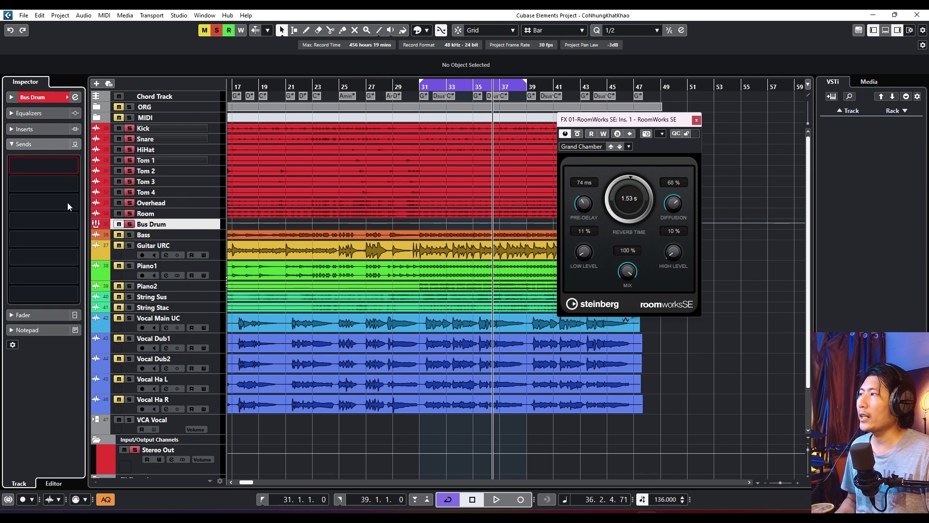
pyautogui.press('KP_1')
pyautogui.press('space')
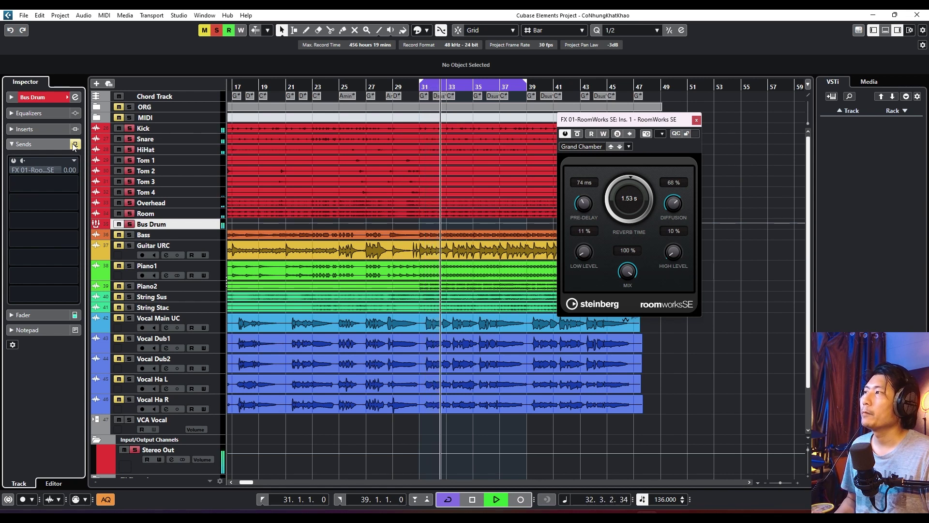
pyautogui.click(74, 145)
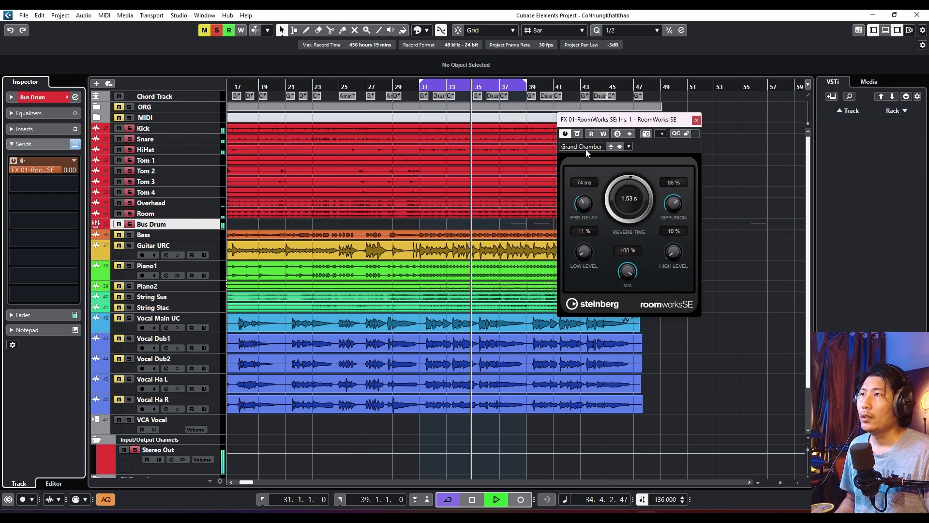
# Step: Audition the Hard Wall Room and Church presets in RoomWorks SE on the drums, raising Church's mix to 98%
pyautogui.click(600, 147)
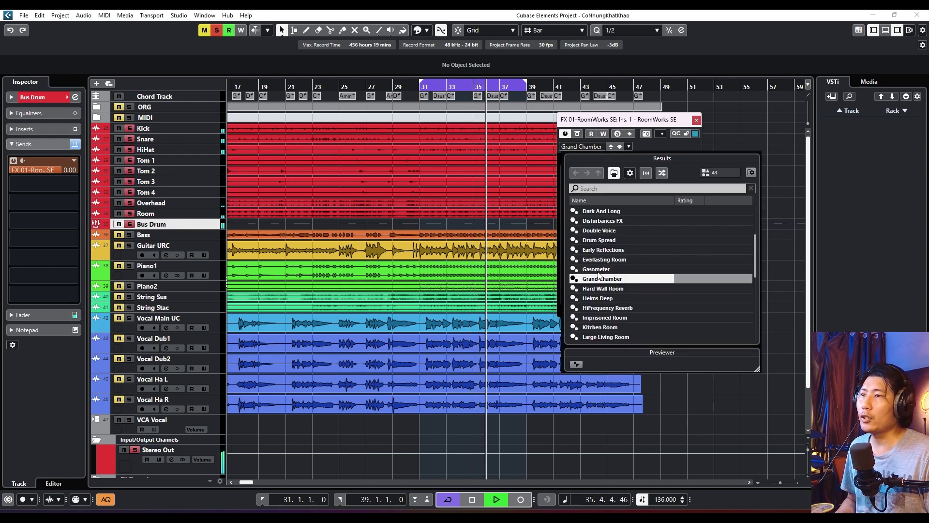
pyautogui.doubleClick(613, 289)
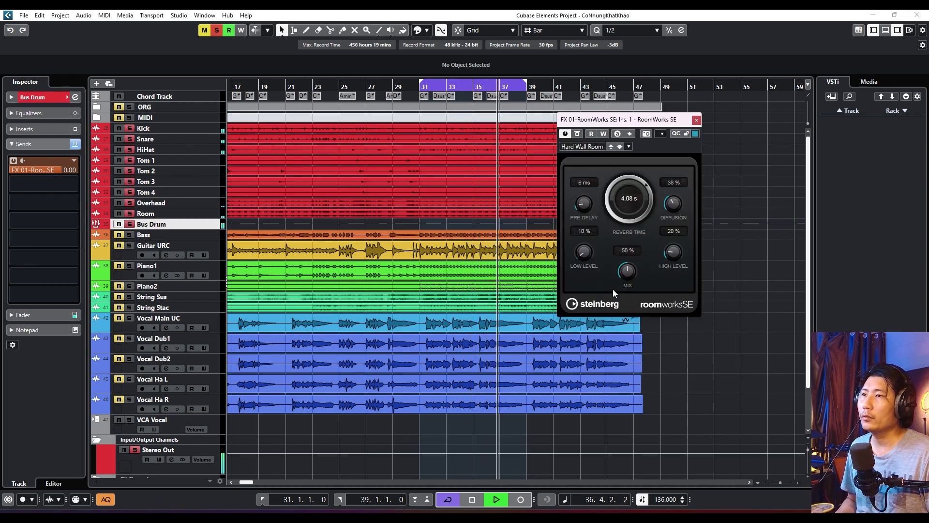
pyautogui.click(606, 146)
pyautogui.scroll(2, 625, 262)
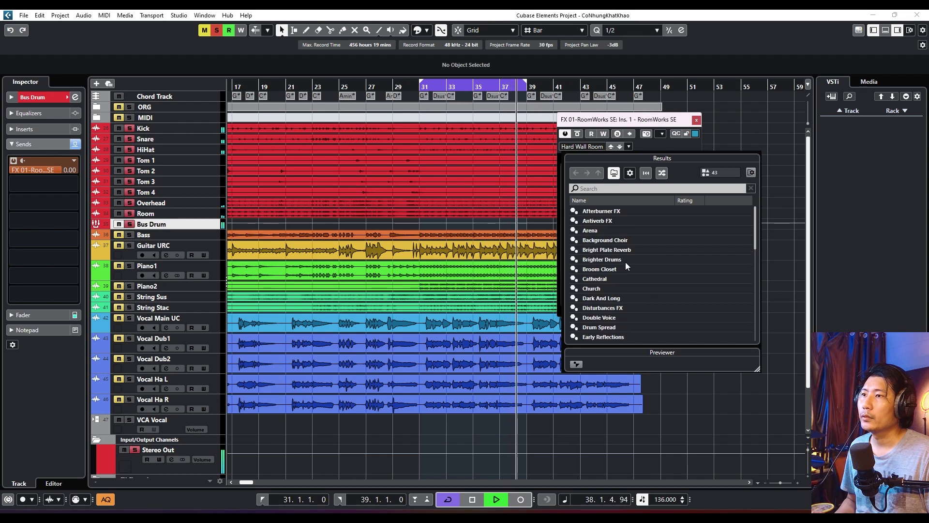
pyautogui.click(617, 288)
pyautogui.doubleClick(617, 288)
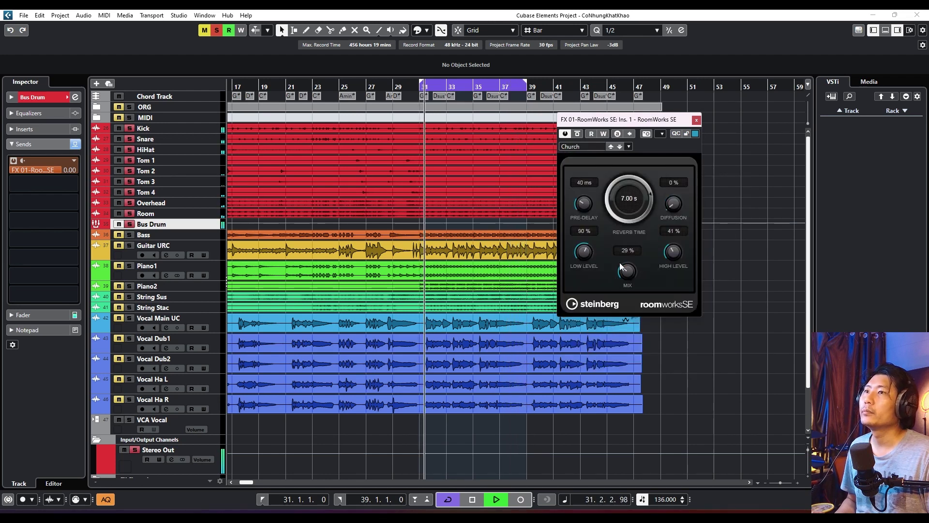
pyautogui.moveTo(631, 274); pyautogui.dragTo(642, 230)
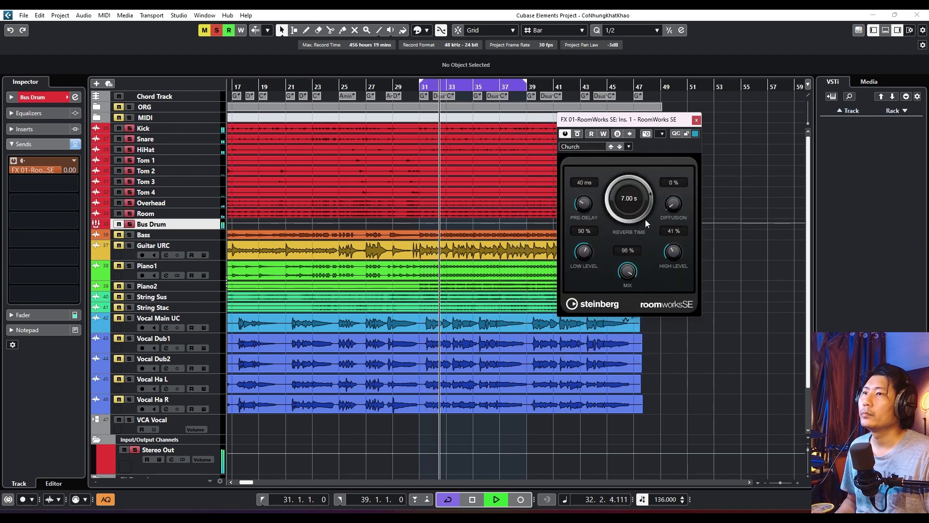
# Step: Load the Los Angeles, 2019 preset in RoomWorks SE, set its mix to 100% and stop playback after listening
pyautogui.click(599, 147)
pyautogui.scroll(-4, 621, 291)
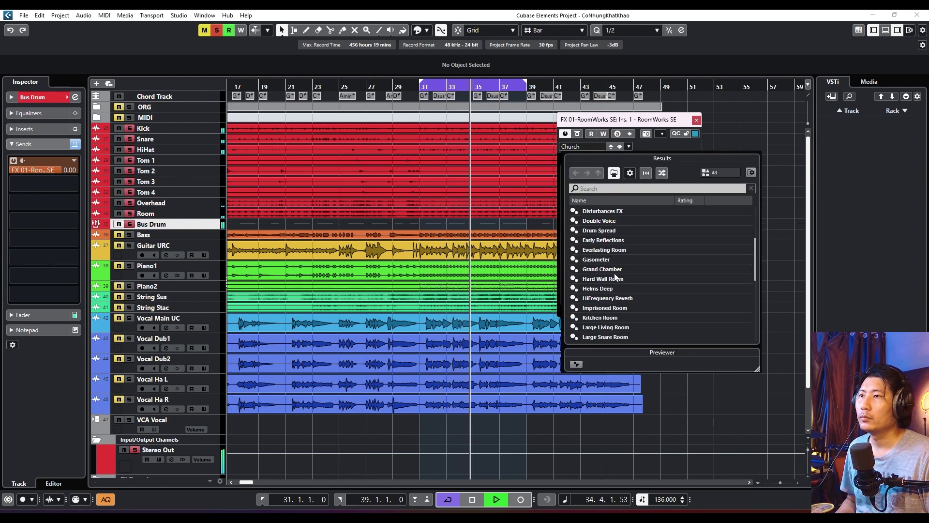
pyautogui.scroll(-2, 622, 323)
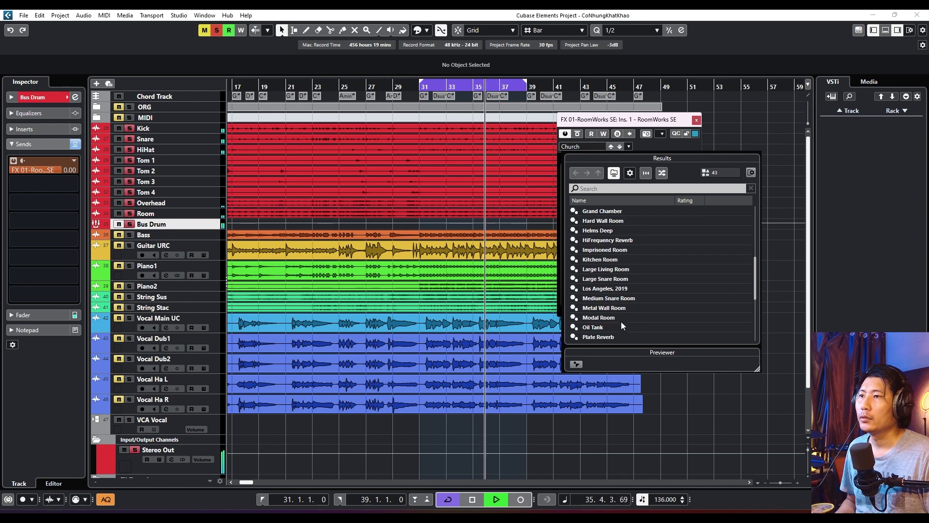
pyautogui.scroll(6, 615, 305)
pyautogui.scroll(-5, 615, 305)
pyautogui.doubleClick(619, 317)
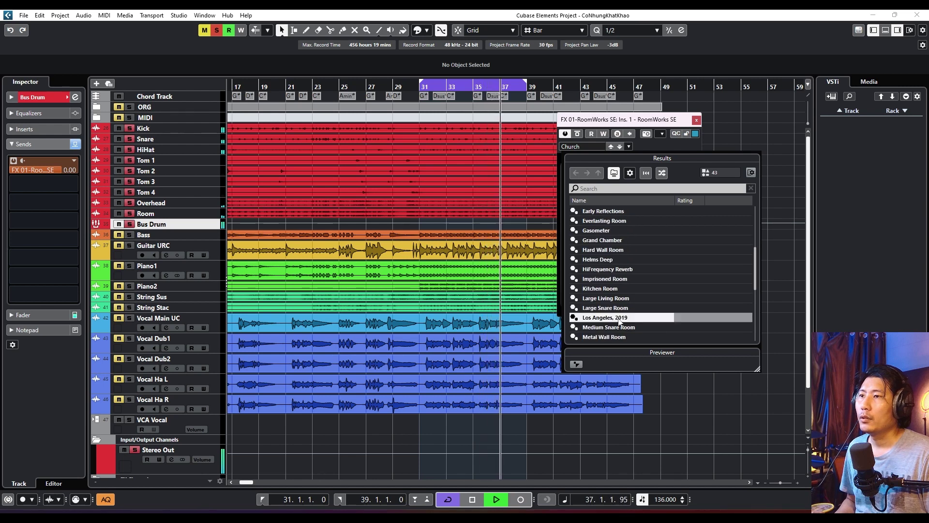
pyautogui.moveTo(639, 234); pyautogui.dragTo(646, 202)
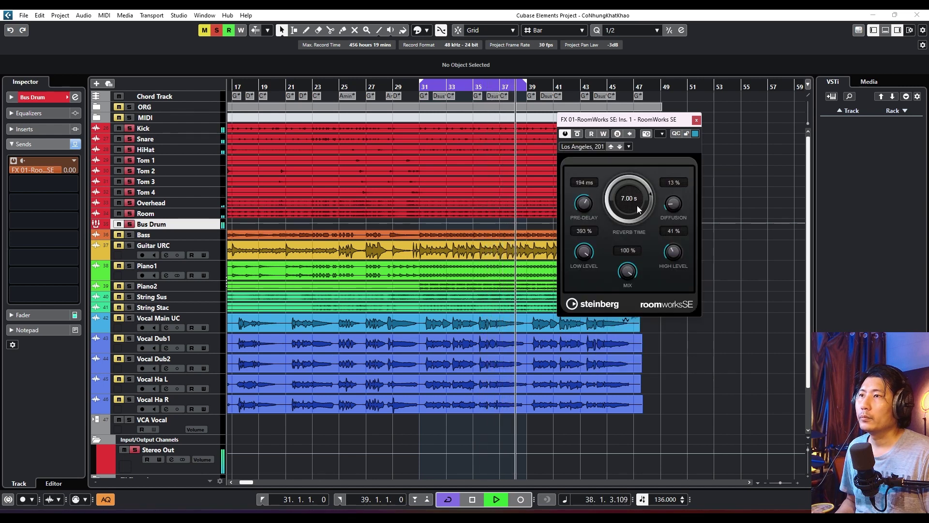
pyautogui.press('space')
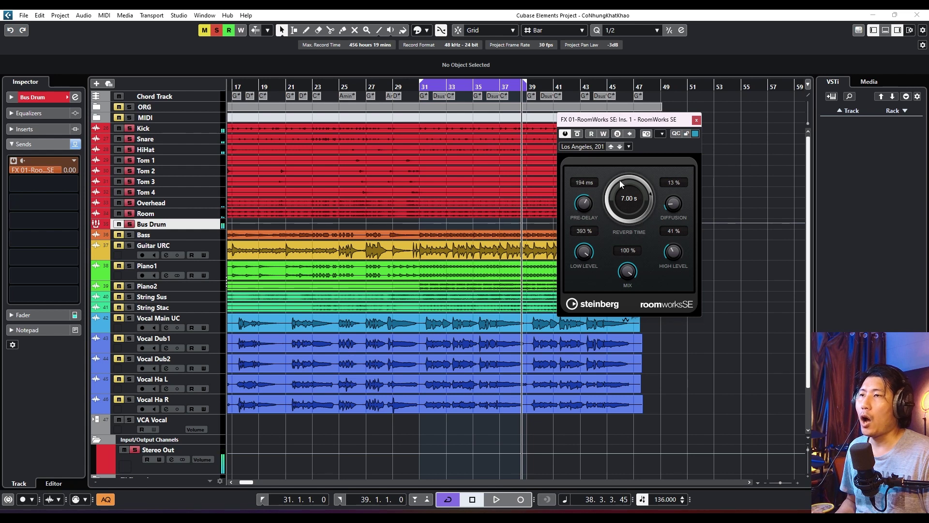
# Step: Browse the RoomWorks SE presets and load Large Living Room
pyautogui.click(588, 147)
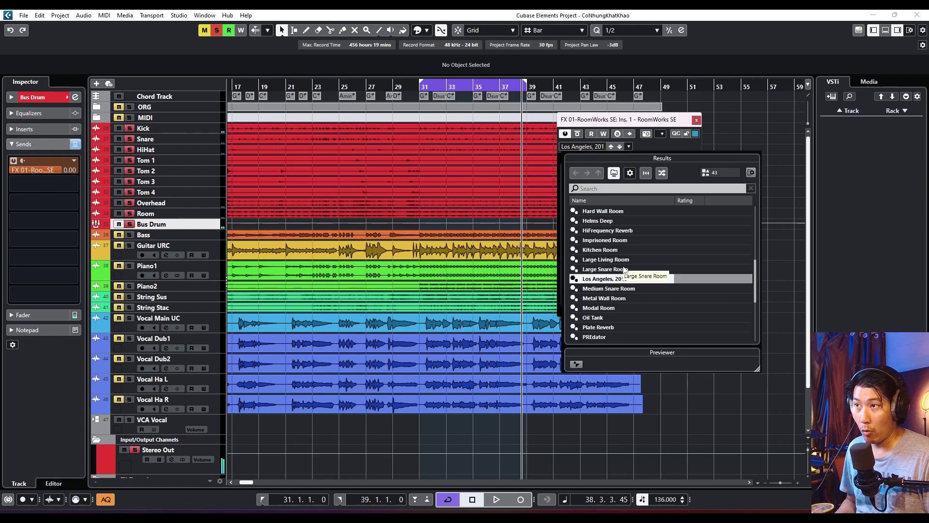
pyautogui.scroll(6, 623, 269)
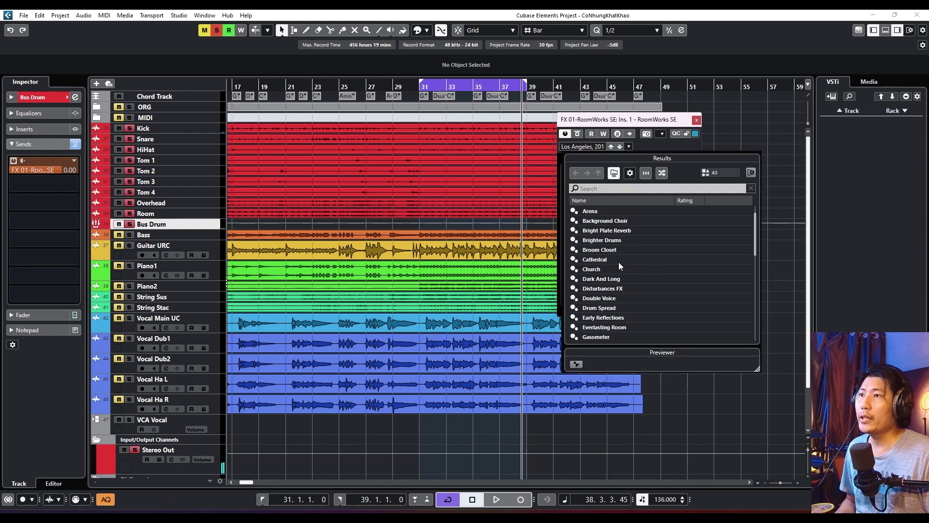
pyautogui.scroll(-1, 620, 281)
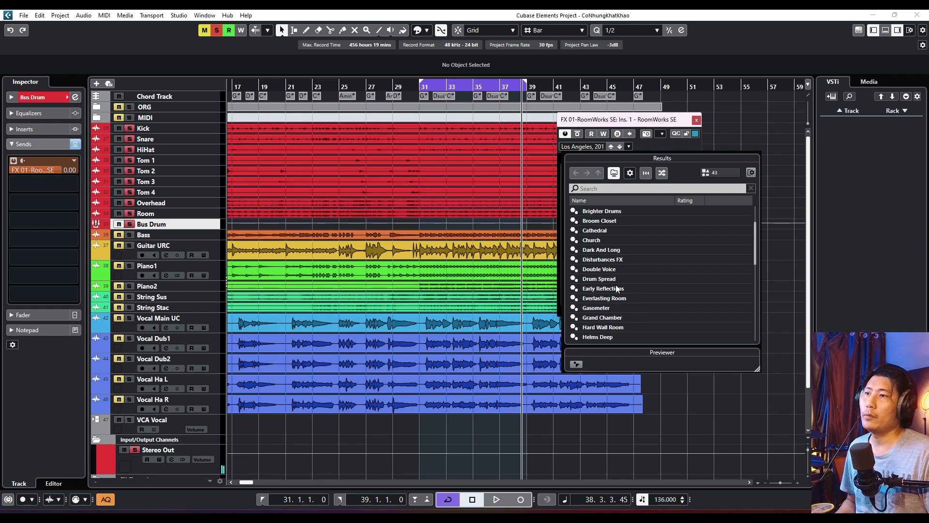
pyautogui.scroll(-5, 624, 298)
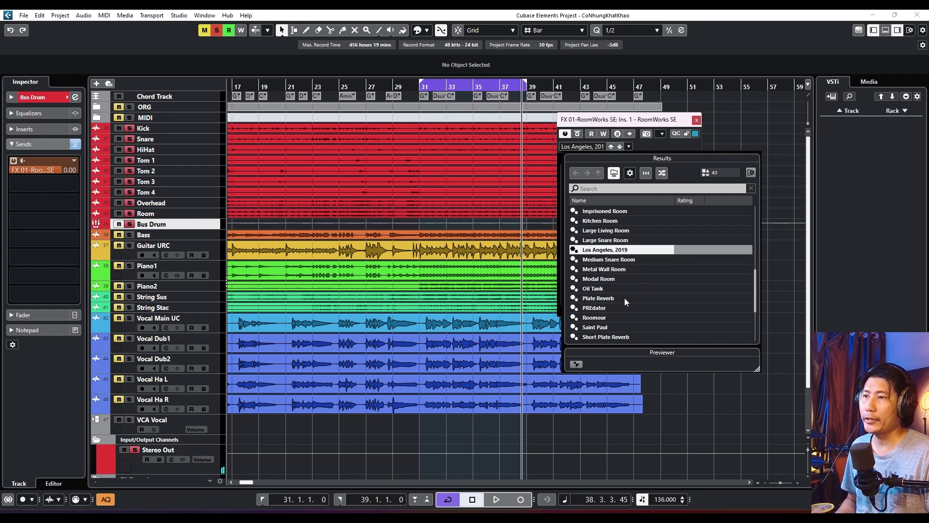
pyautogui.scroll(-2, 624, 300)
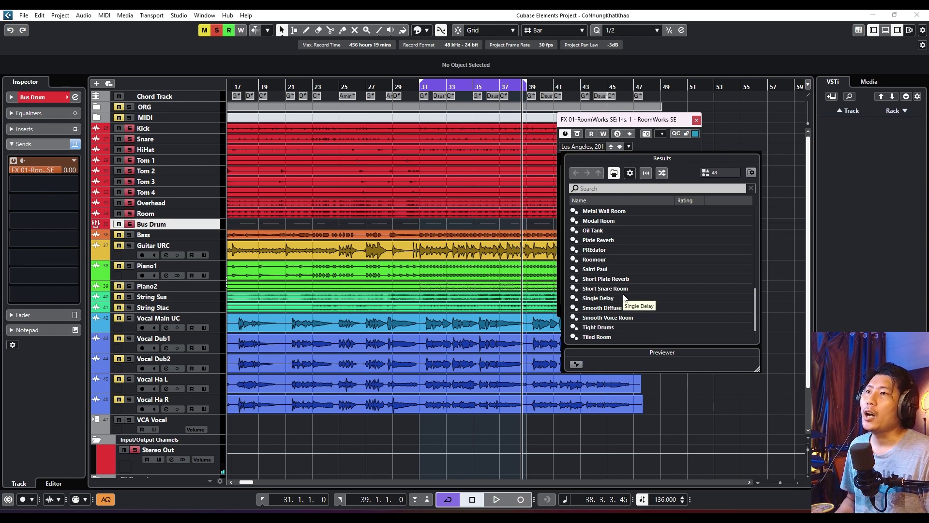
pyautogui.scroll(-1, 624, 294)
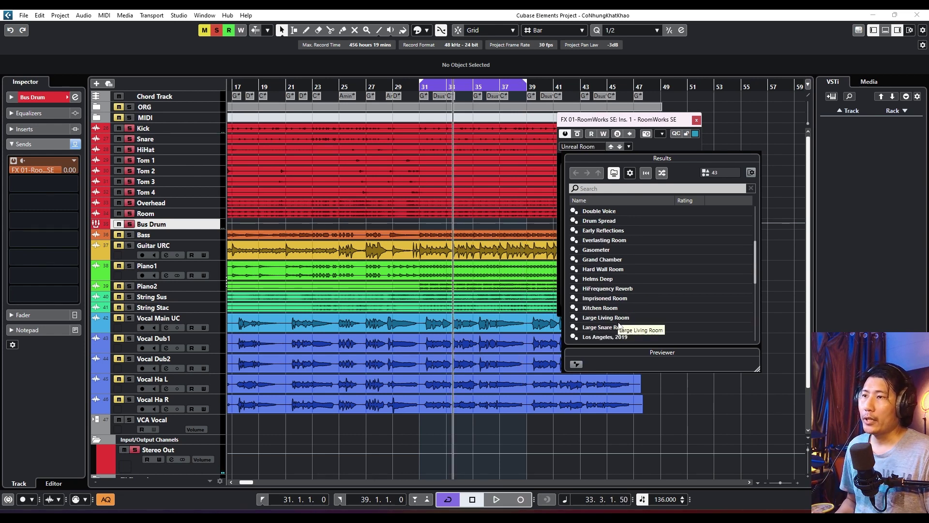
pyautogui.click(619, 320)
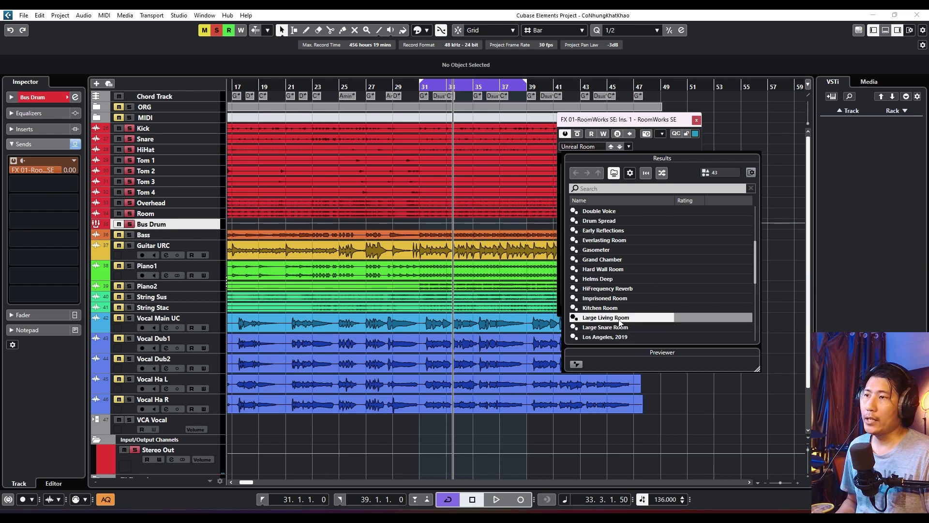
pyautogui.doubleClick(610, 318)
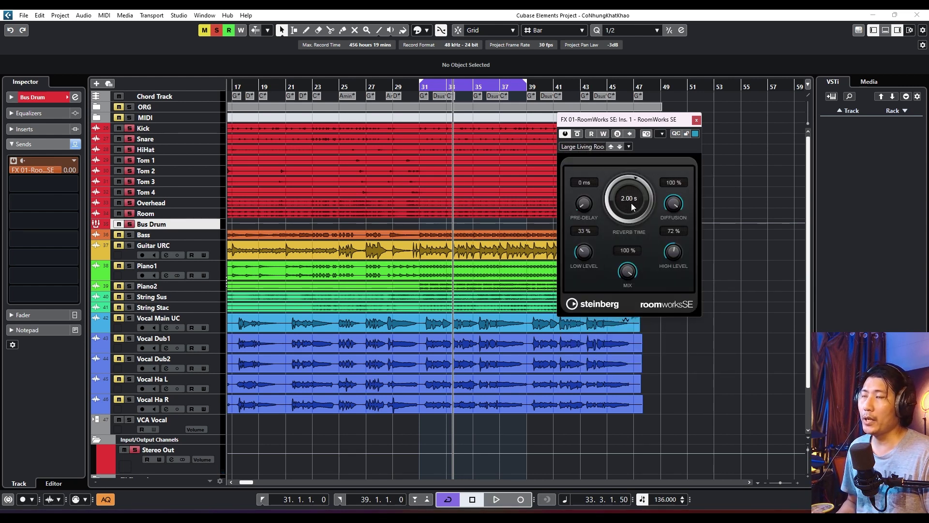
# Step: Play the drum loop with Large Living Room, toggling the reverb's bypass to compare the wet and dry sound
pyautogui.press('space')
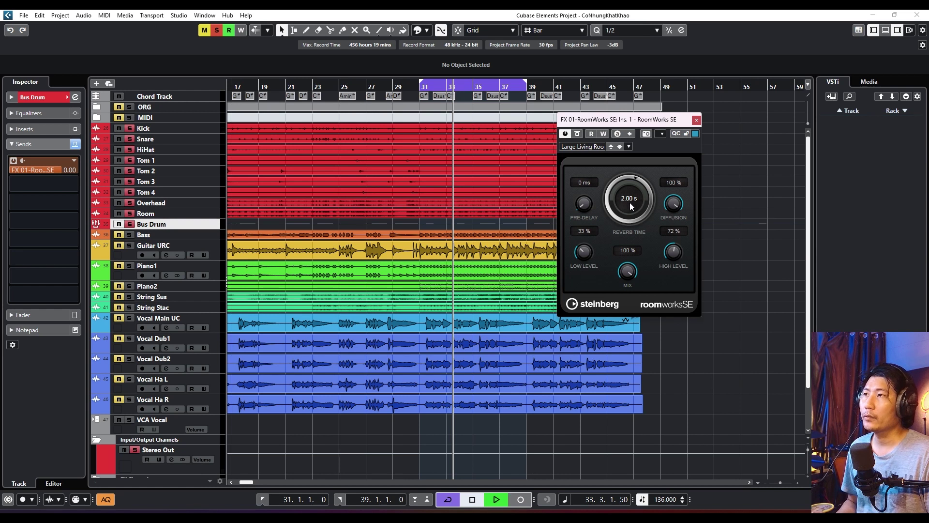
pyautogui.click(577, 135)
pyautogui.click(576, 135)
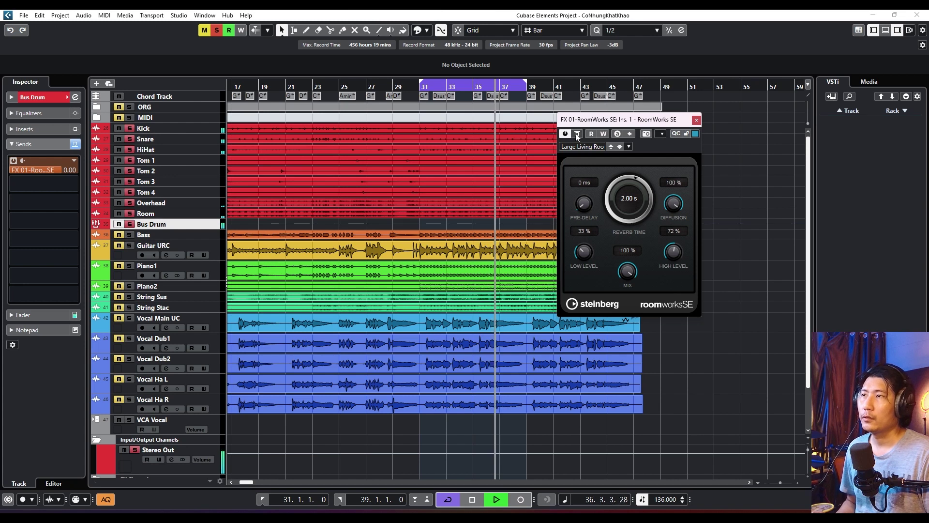
pyautogui.press('space')
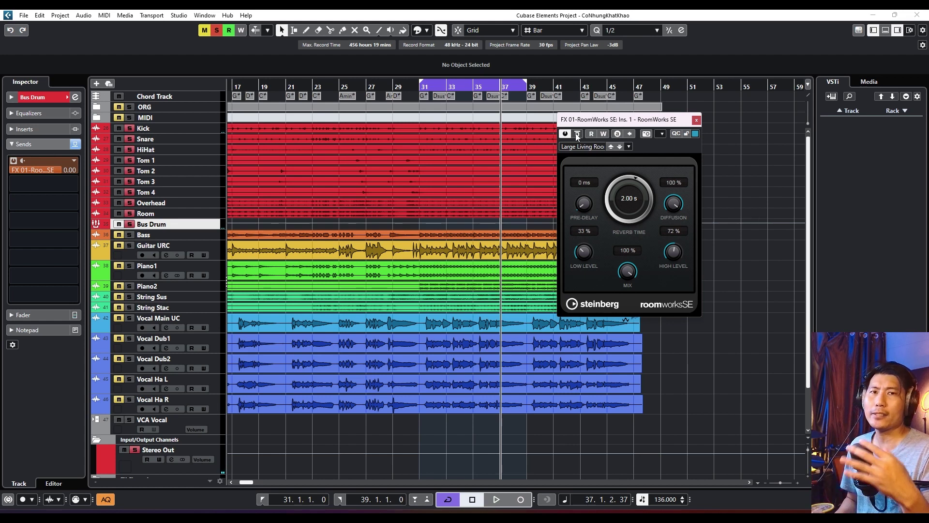
pyautogui.click(577, 135)
# Step: Play the loop from bar 31, lower Bus Drum's FX 01-RoomWorks SE send to -16.5 dB and stop playback
pyautogui.press('KP_1')
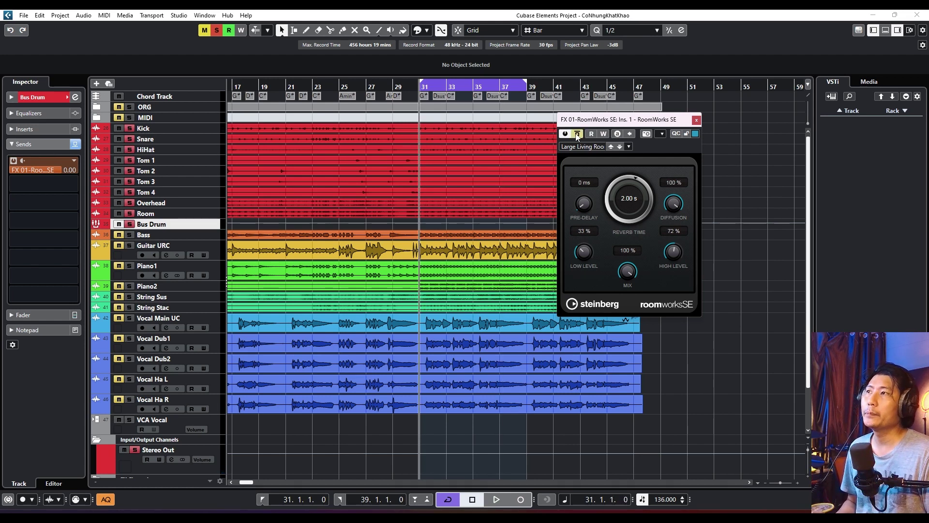
pyautogui.press('space')
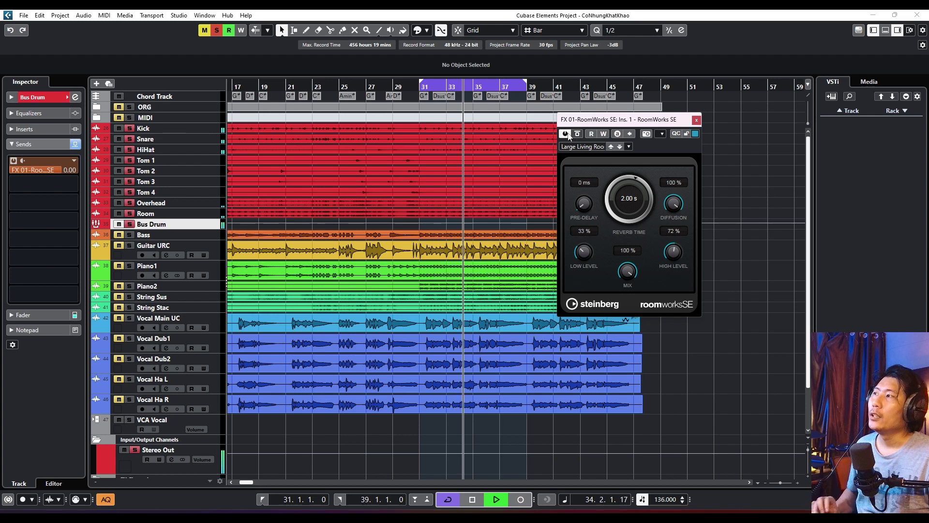
pyautogui.moveTo(56, 169); pyautogui.dragTo(65, 250)
pyautogui.press('space')
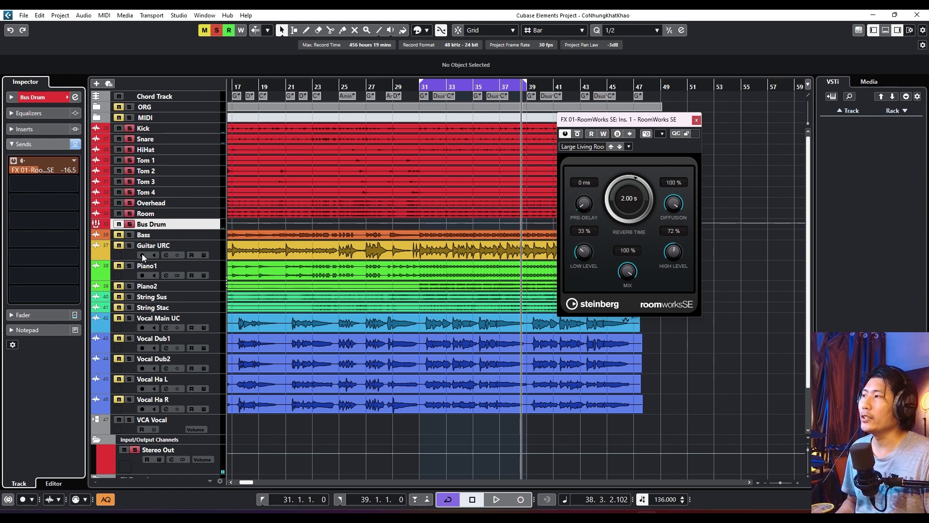
# Step: Audition Bus Drum's reverb send at -oo and -0.08 dB during playback, leave it at -18.2 dB and stop
pyautogui.click(204, 236)
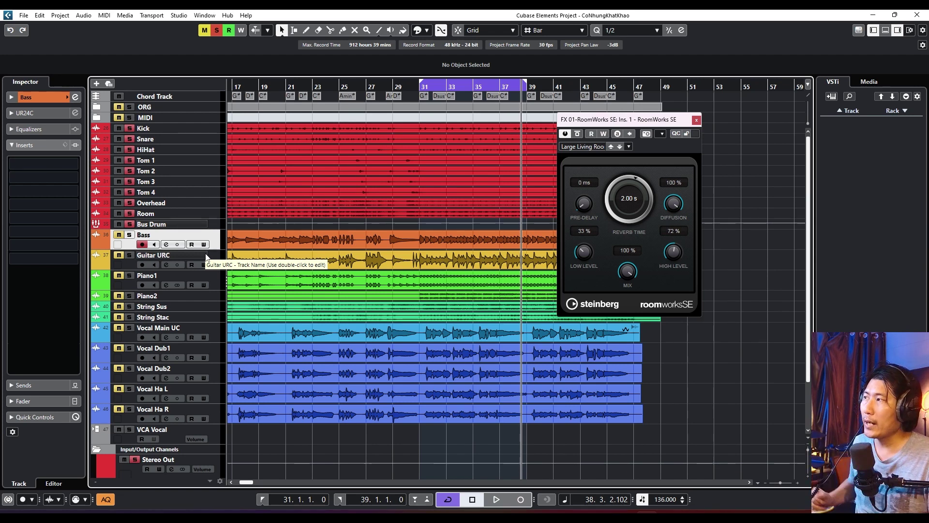
pyautogui.click(164, 224)
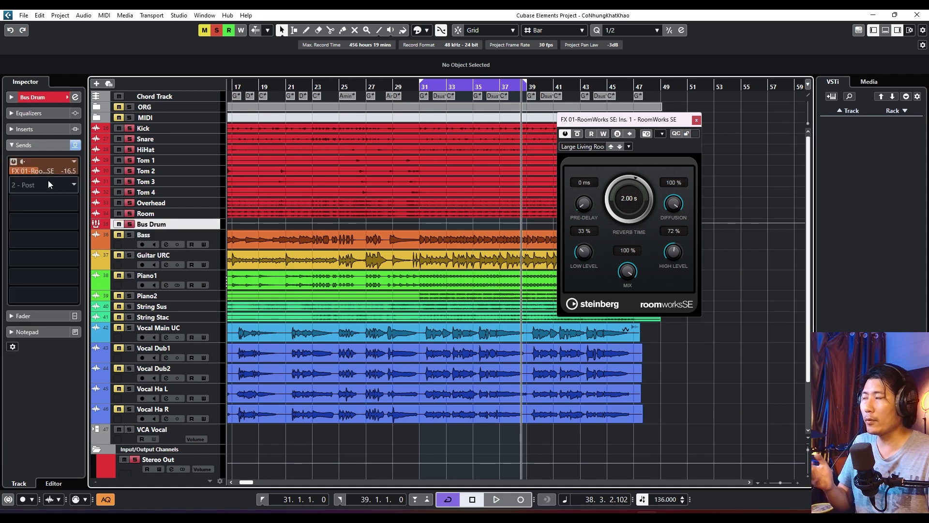
pyautogui.moveTo(48, 172); pyautogui.dragTo(16, 283)
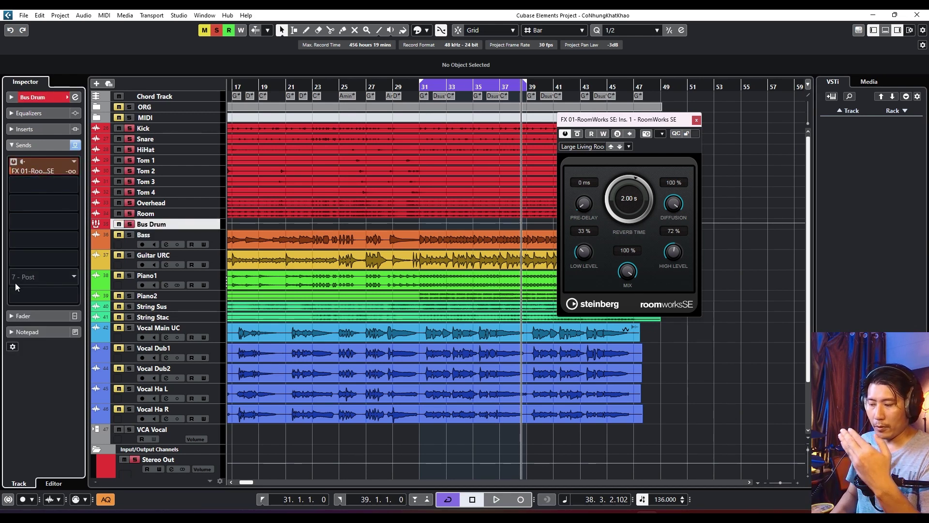
pyautogui.press('space')
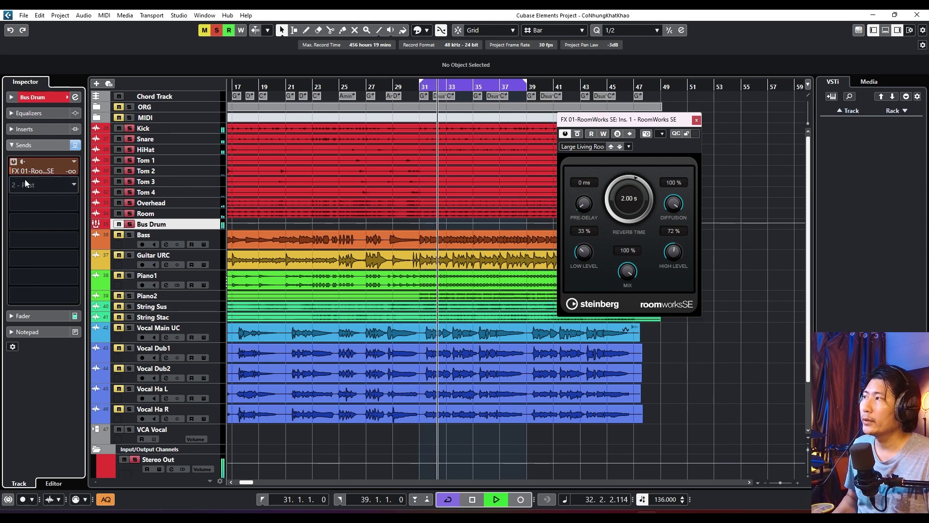
pyautogui.moveTo(31, 171); pyautogui.dragTo(59, 126)
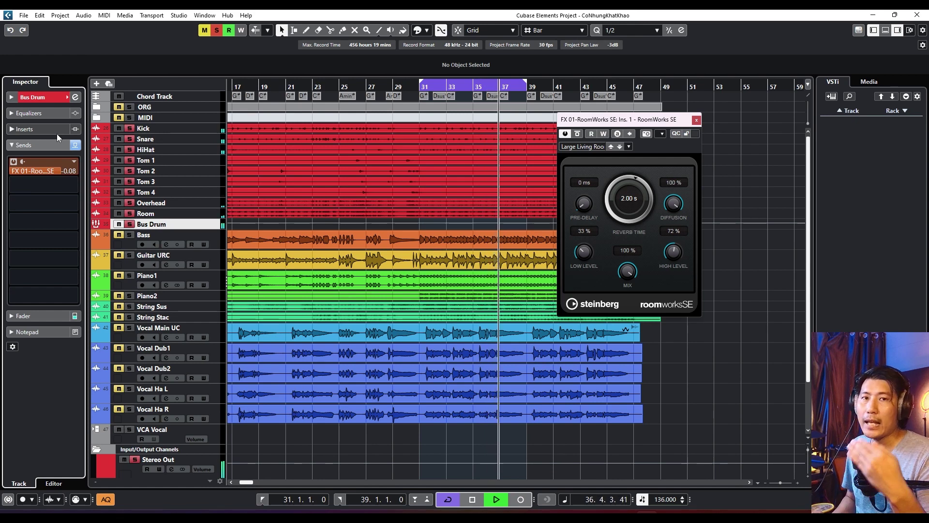
pyautogui.moveTo(49, 171); pyautogui.dragTo(36, 254)
pyautogui.press('space')
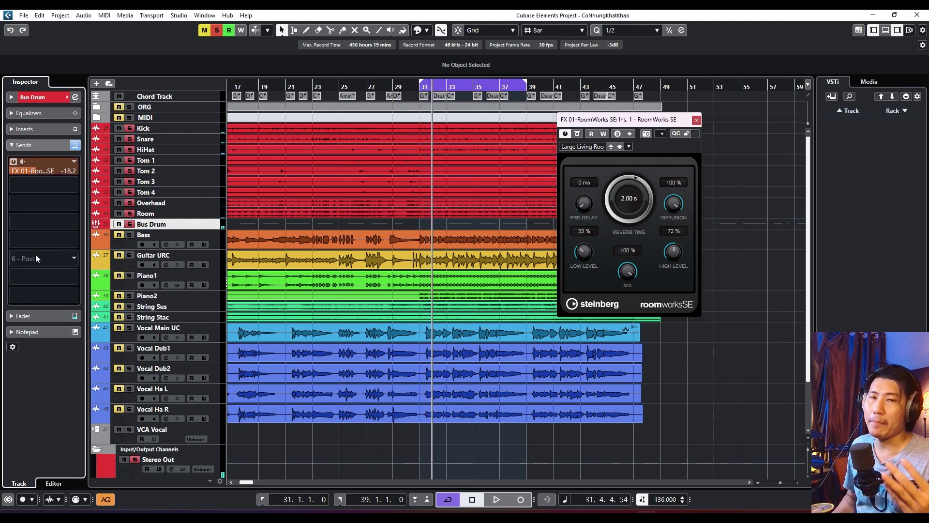
# Step: Solo the Bass track and route its first send to FX 01-RoomWorks SE
pyautogui.click(129, 237)
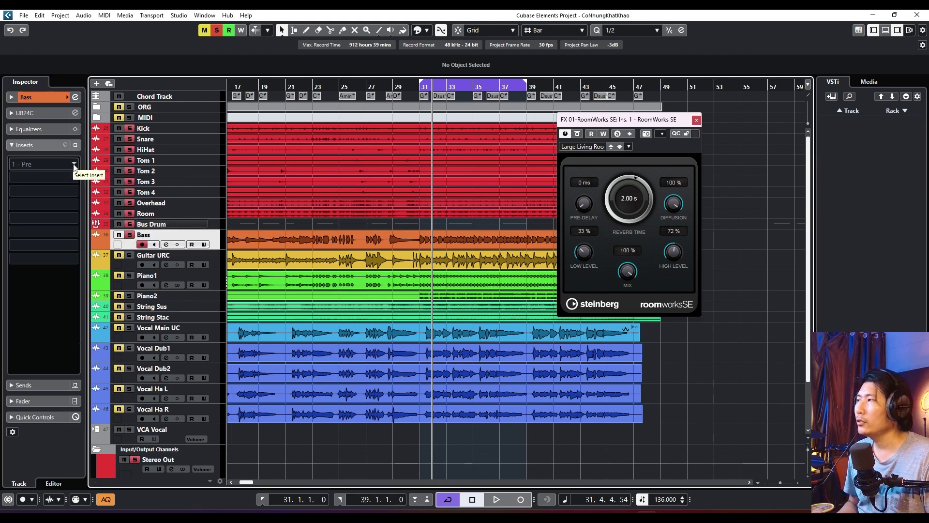
pyautogui.click(47, 384)
pyautogui.click(72, 179)
pyautogui.click(59, 221)
# Step: Play the loop and set the Bass track's reverb send level to -9.88 dB
pyautogui.moveTo(28, 186); pyautogui.dragTo(25, 196)
pyautogui.press('space')
pyautogui.moveTo(27, 188); pyautogui.dragTo(121, 112)
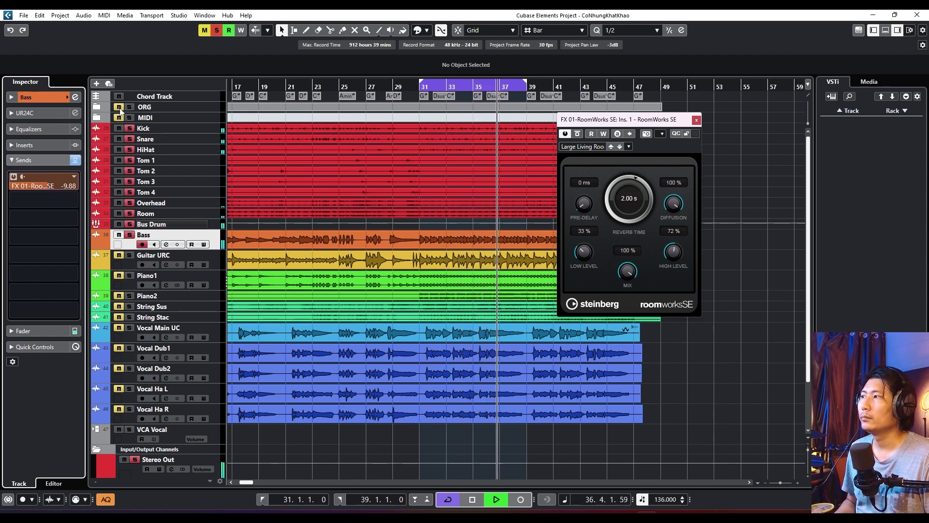
# Step: Solo Guitar URC, route its first send to FX 01-RoomWorks SE, activate it and lower the send level
pyautogui.click(129, 255)
pyautogui.click(57, 182)
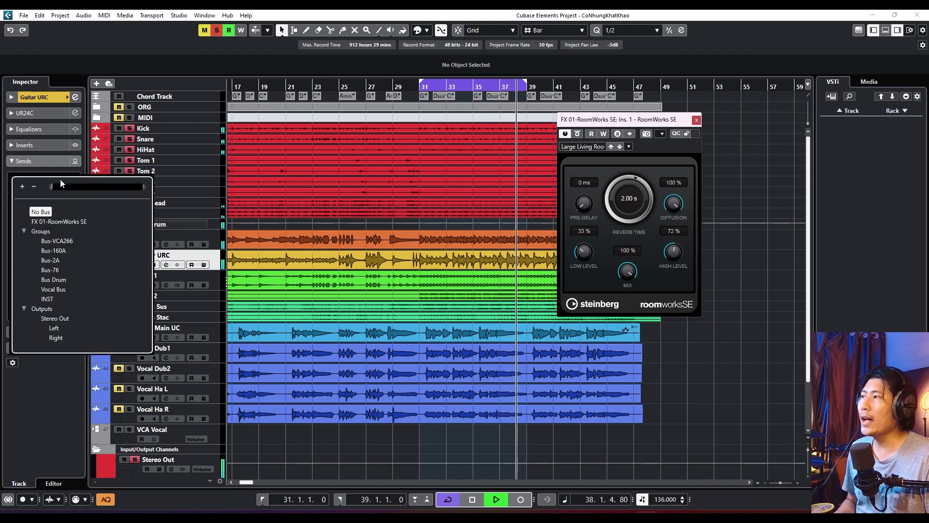
pyautogui.click(68, 186)
pyautogui.click(15, 178)
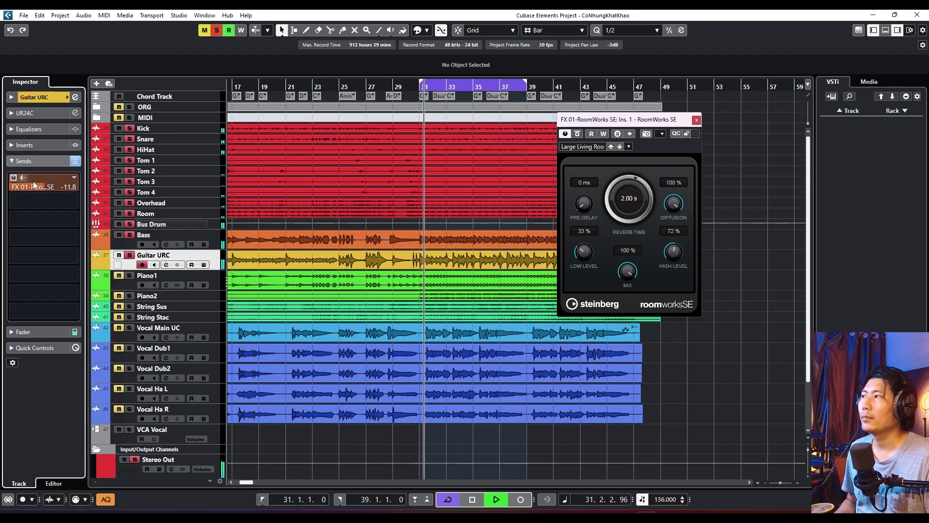
pyautogui.moveTo(38, 192); pyautogui.dragTo(28, 239)
# Step: Lower Guitar URC's channel volume and set its reverb send level to -18.8 dB
pyautogui.click(40, 332)
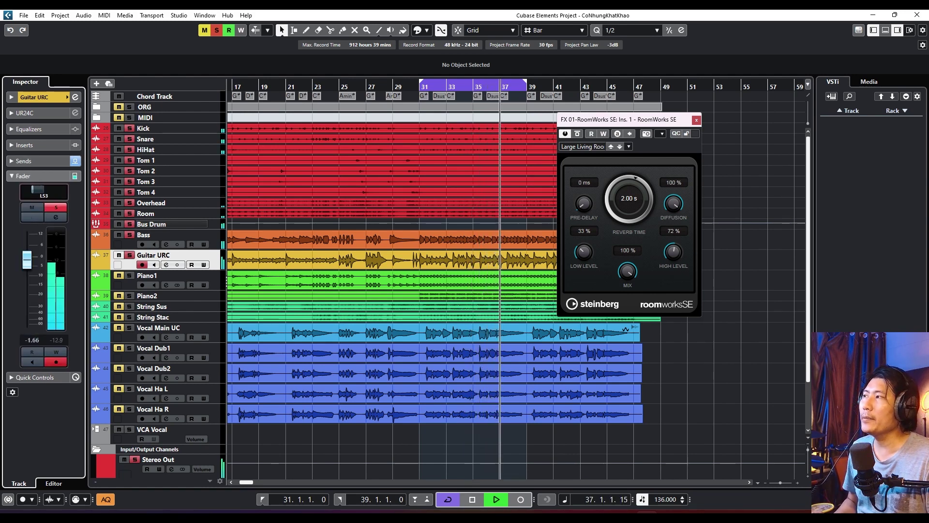
pyautogui.moveTo(31, 261); pyautogui.dragTo(28, 278)
pyautogui.click(38, 160)
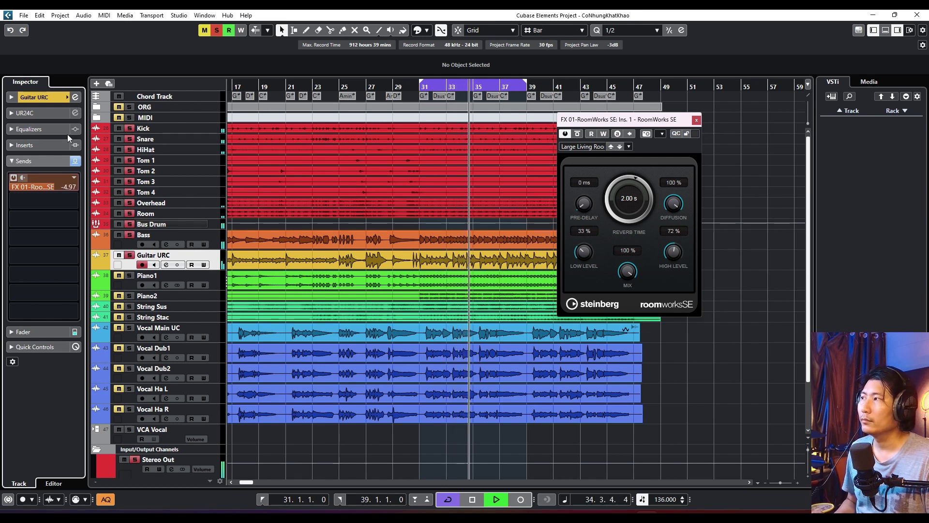
pyautogui.moveTo(51, 182); pyautogui.dragTo(48, 189)
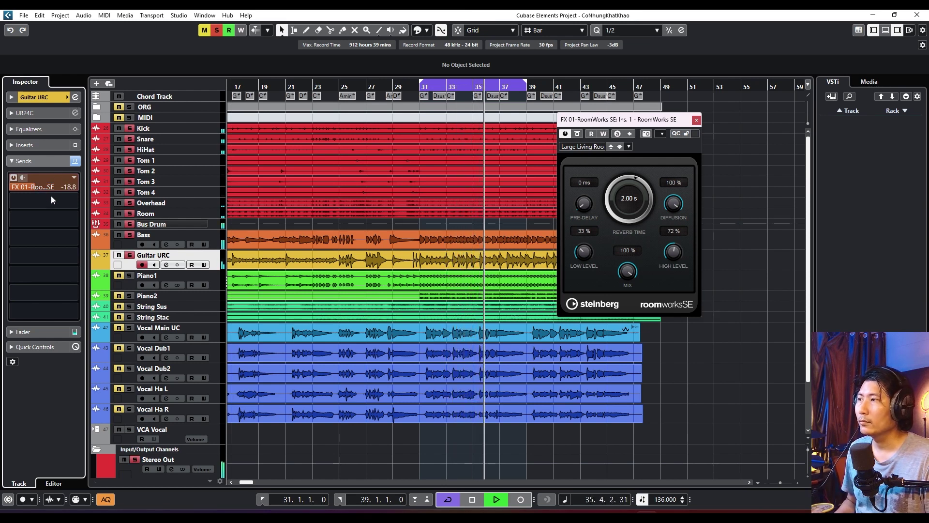
# Step: Solo Piano1, route its first send to FX 01-RoomWorks SE, and set the active send's level to 1.89 dB
pyautogui.click(130, 277)
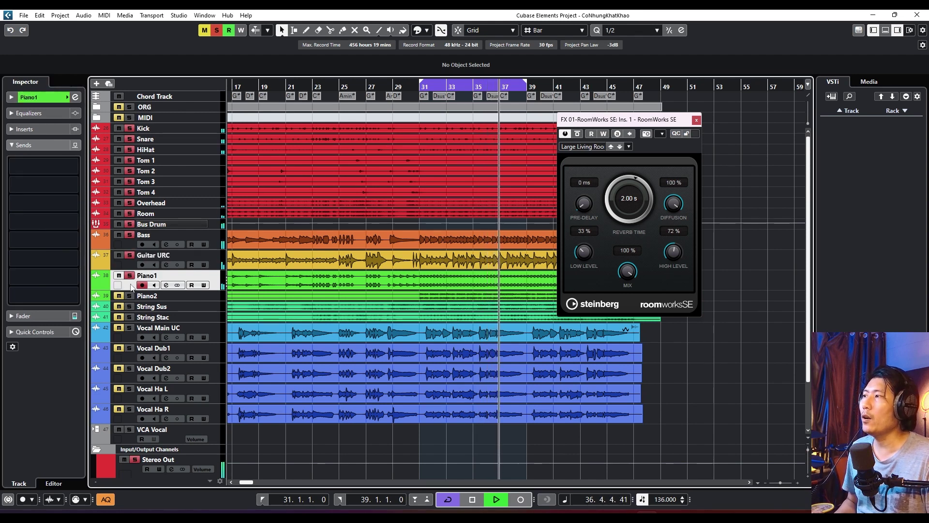
pyautogui.click(65, 314)
pyautogui.click(35, 143)
pyautogui.click(49, 168)
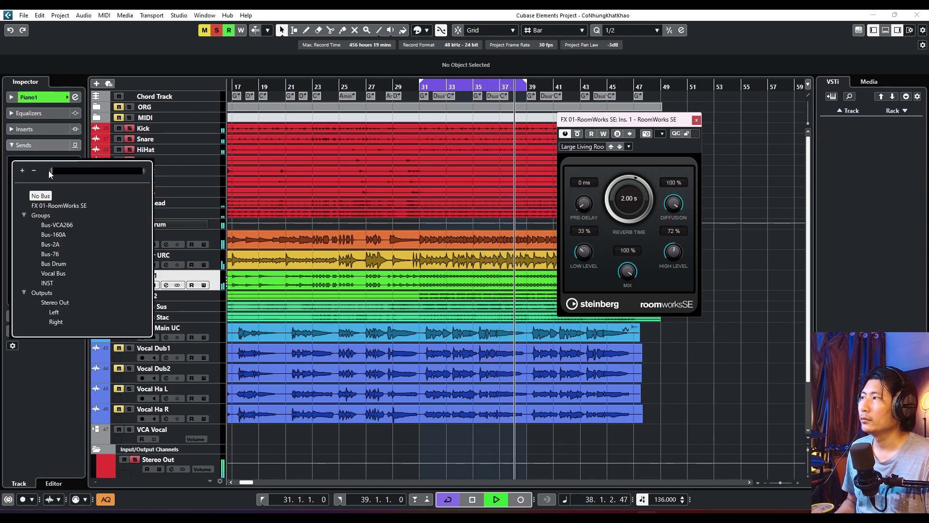
pyautogui.click(56, 206)
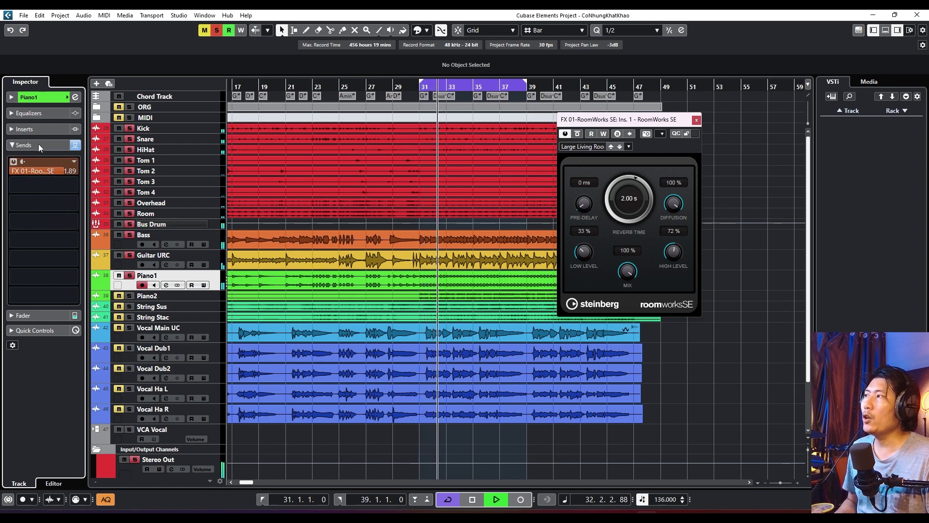
# Step: Solo Piano2 and raise its channel volume to -10.4 dB
pyautogui.click(40, 145)
pyautogui.click(40, 160)
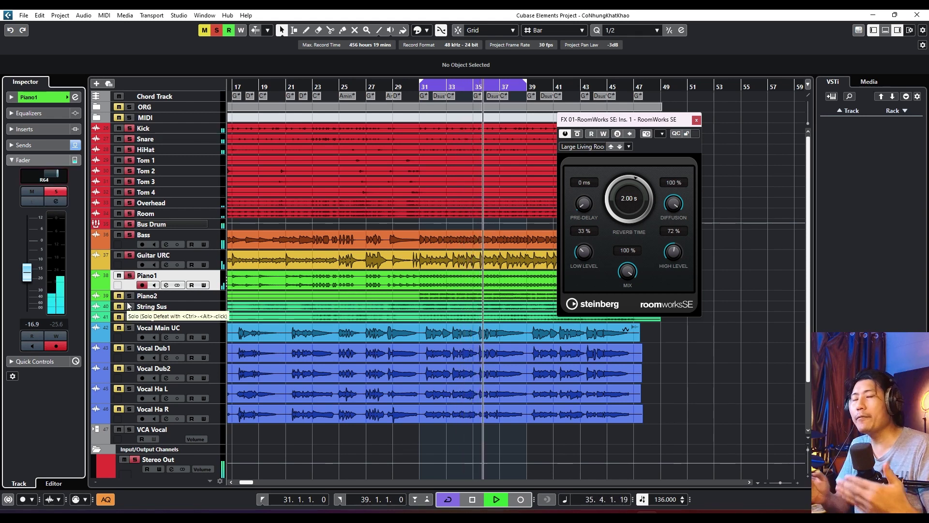
pyautogui.click(147, 296)
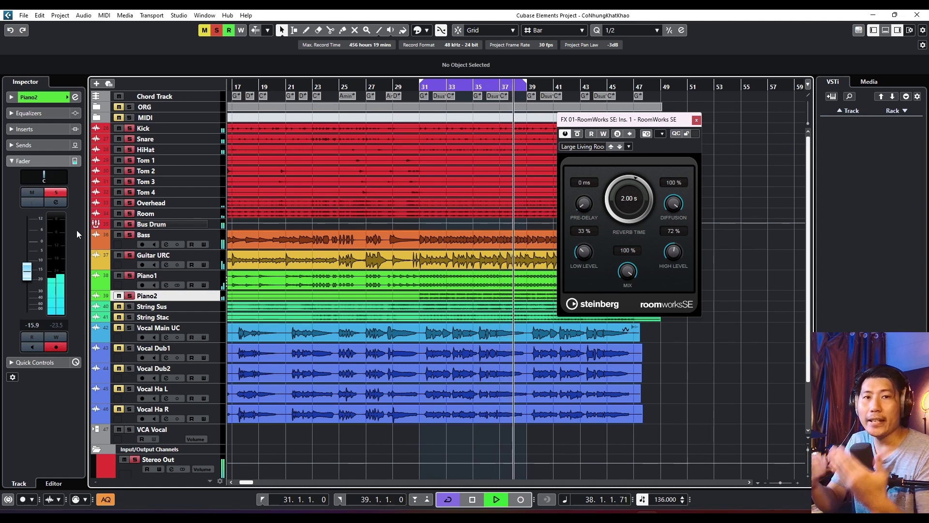
pyautogui.moveTo(28, 271); pyautogui.dragTo(31, 260)
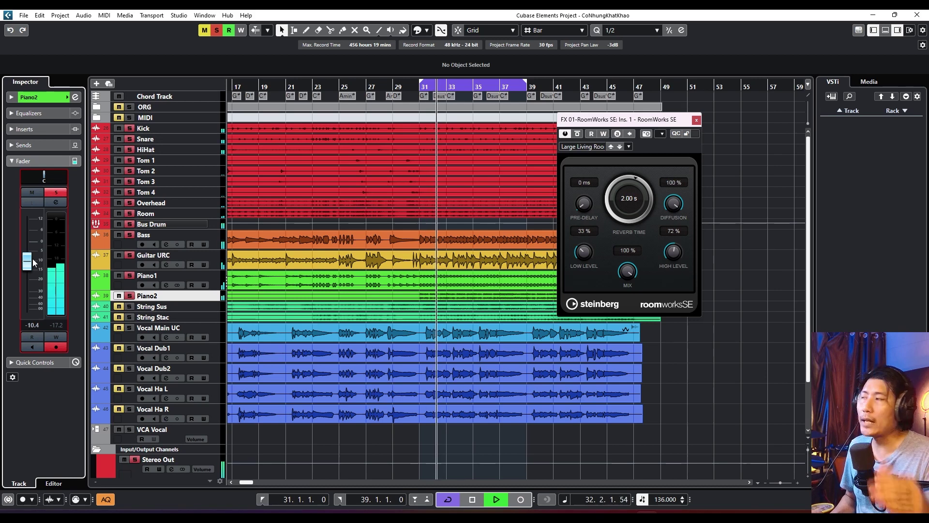
# Step: Route Piano2's first send to FX 01-RoomWorks SE, activate it and lower the send level to -18.3 dB
pyautogui.click(36, 145)
pyautogui.click(50, 162)
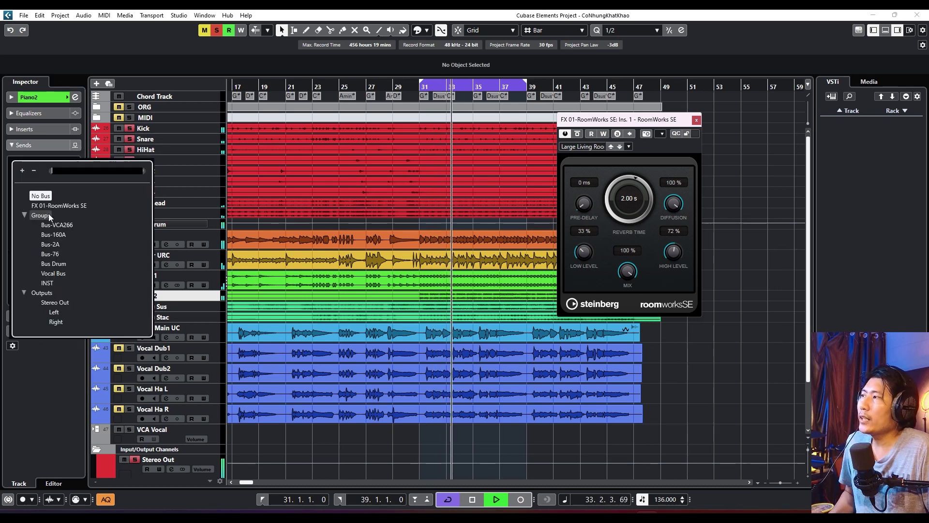
pyautogui.click(65, 208)
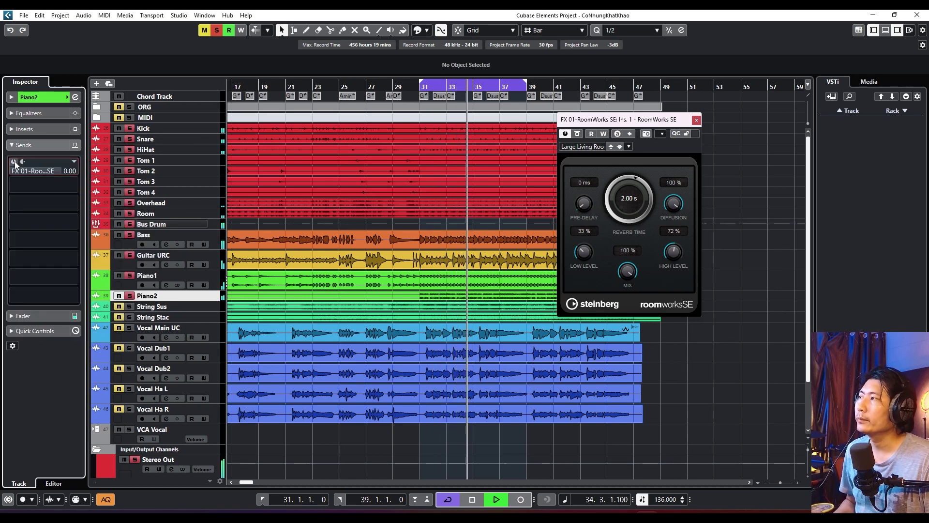
pyautogui.moveTo(46, 172); pyautogui.dragTo(42, 199)
# Step: Recheck Piano2's reverb send and set its channel volume to -17.4 dB
pyautogui.click(48, 317)
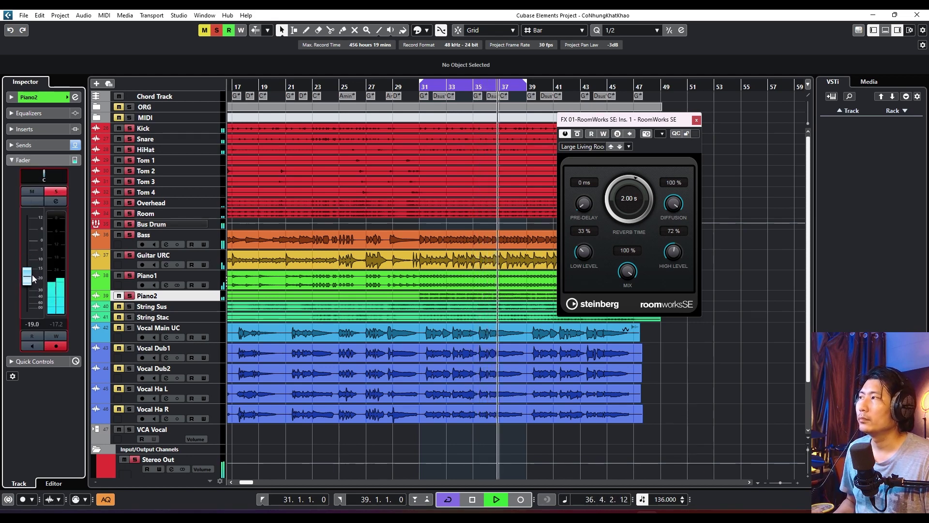
pyautogui.click(43, 145)
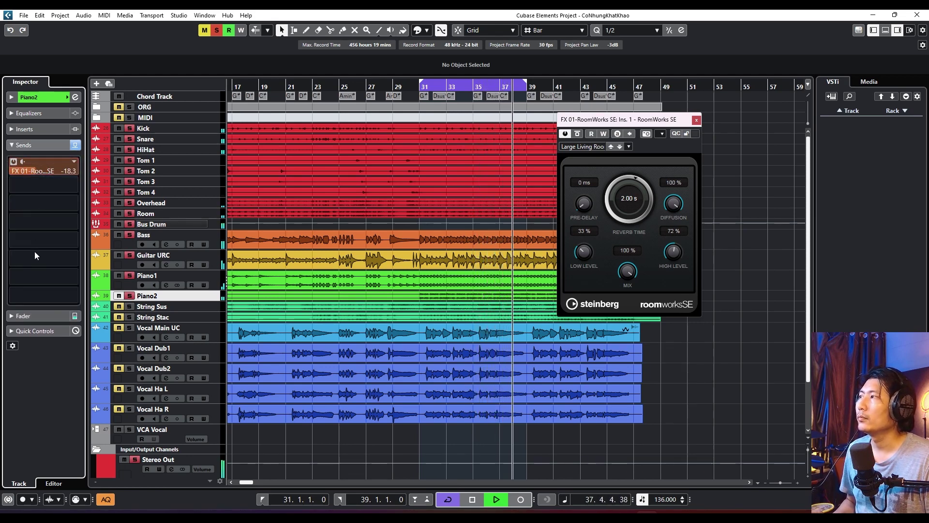
pyautogui.click(42, 315)
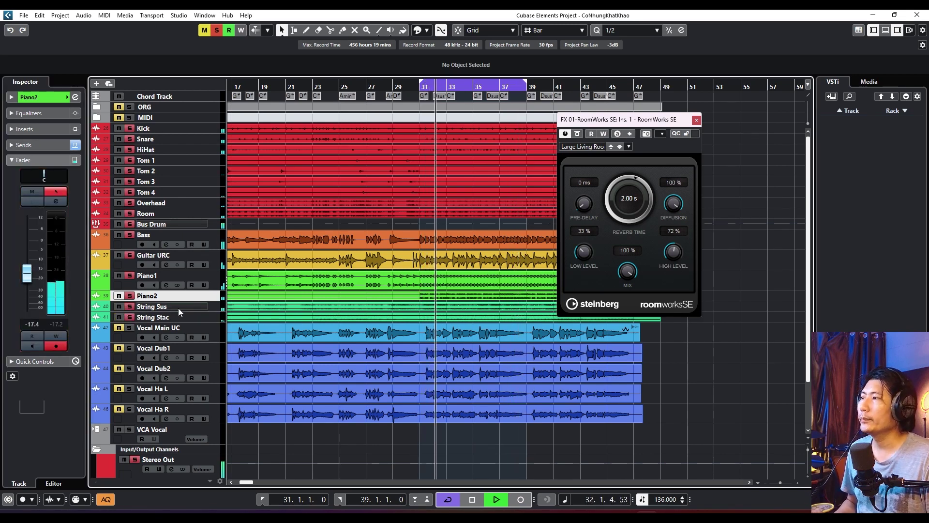
# Step: Route the first send of String Sus to FX 01-RoomWorks SE and activate it
pyautogui.click(145, 306)
pyautogui.click(34, 146)
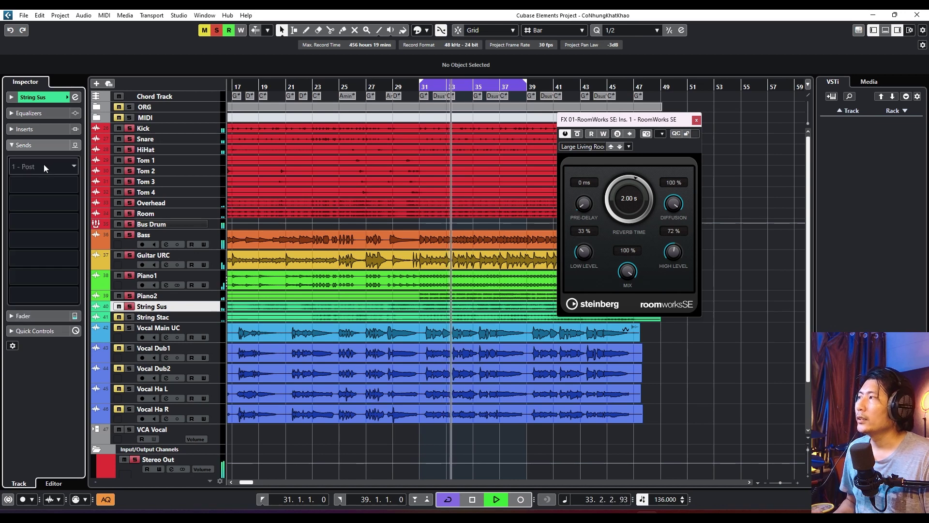
pyautogui.click(46, 167)
pyautogui.click(65, 207)
pyautogui.click(14, 161)
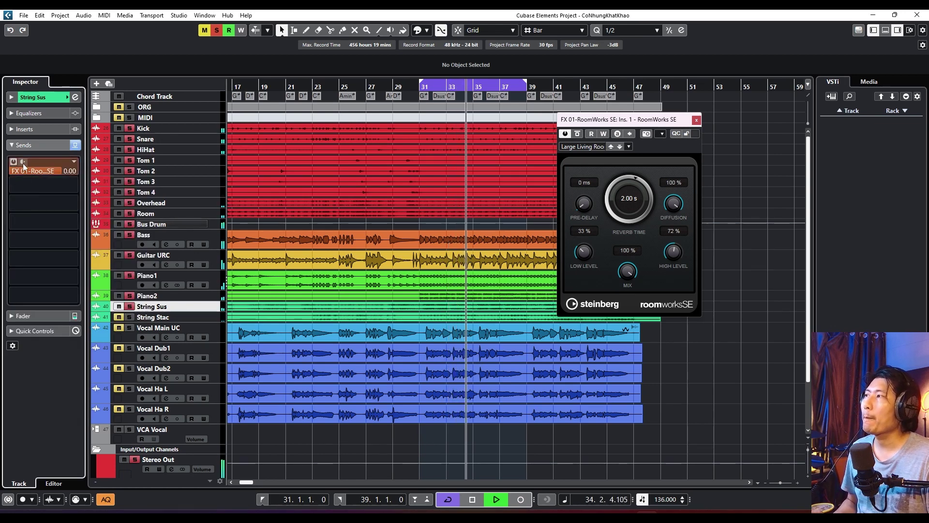
# Step: Route the first send of String Stac to FX 01-RoomWorks SE and activate it
pyautogui.click(152, 317)
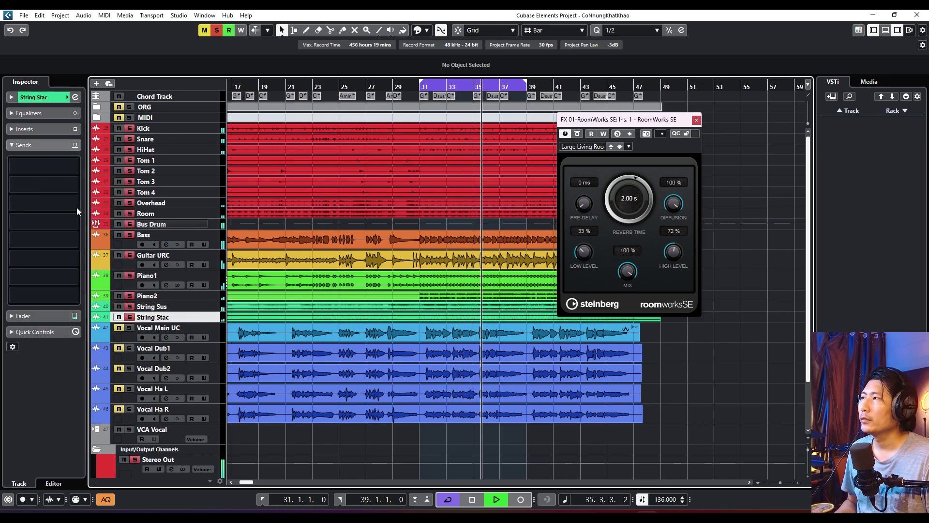
pyautogui.click(68, 169)
pyautogui.click(59, 205)
pyautogui.click(14, 161)
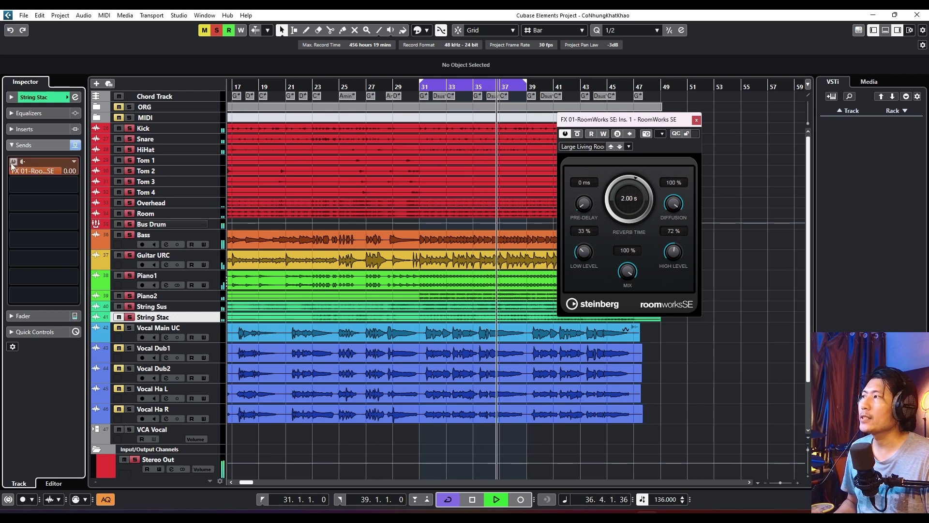
# Step: Solo Vocal Main UC, route its first send to FX 01-RoomWorks SE, and set the active send's level to -24.2 dB
pyautogui.click(130, 333)
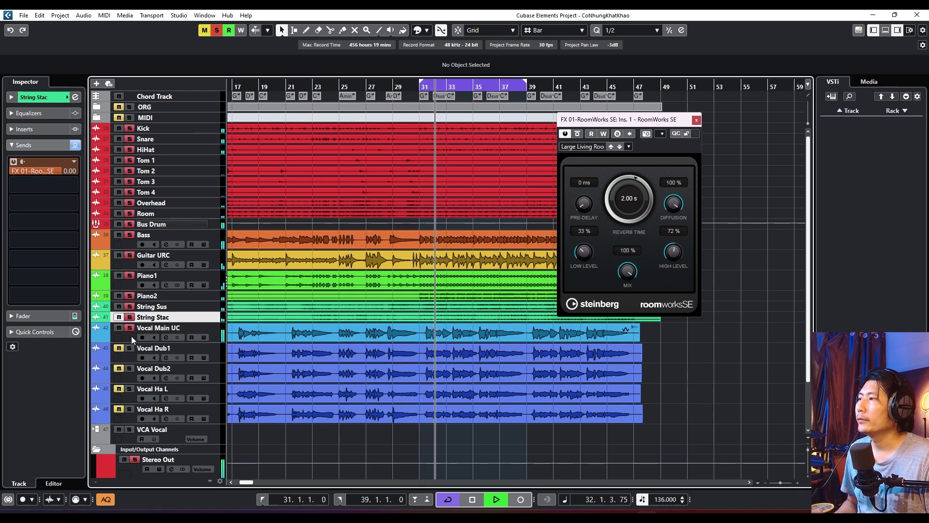
pyautogui.click(53, 332)
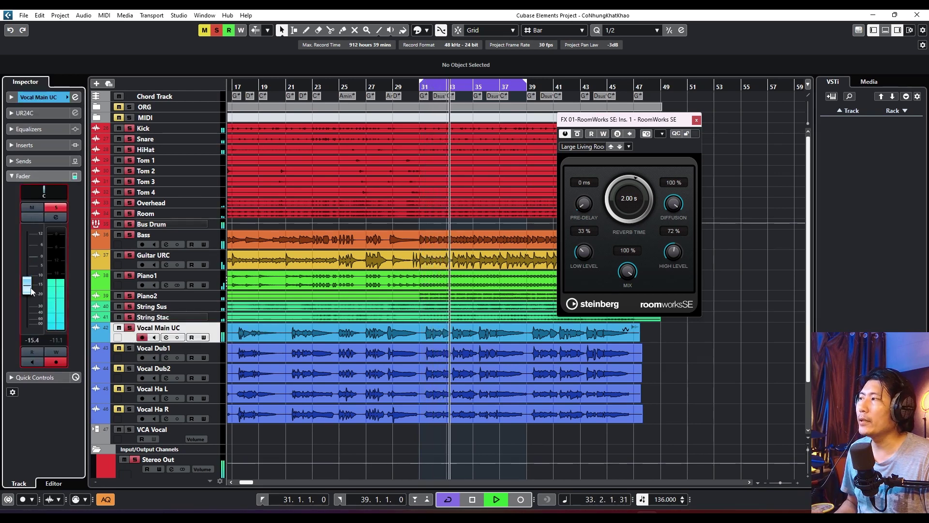
pyautogui.click(48, 160)
pyautogui.click(57, 176)
pyautogui.click(25, 188)
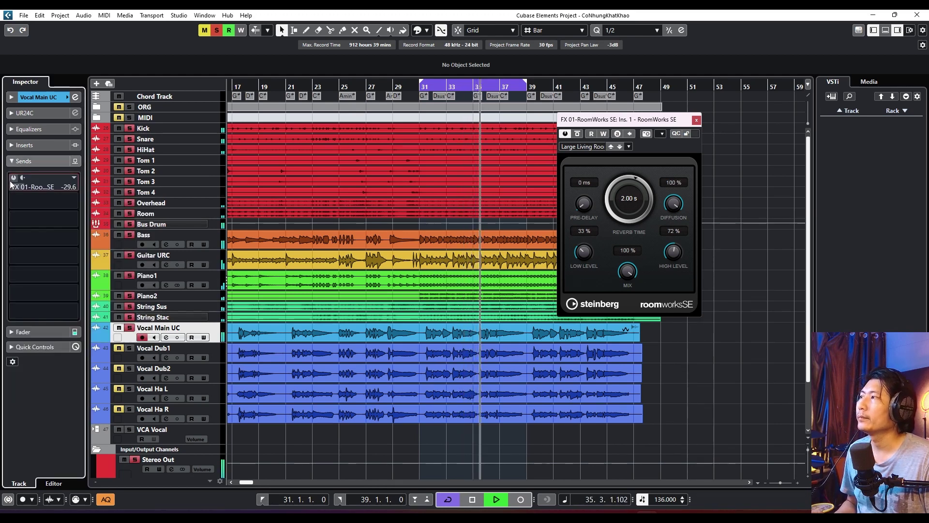
pyautogui.moveTo(26, 188); pyautogui.dragTo(45, 128)
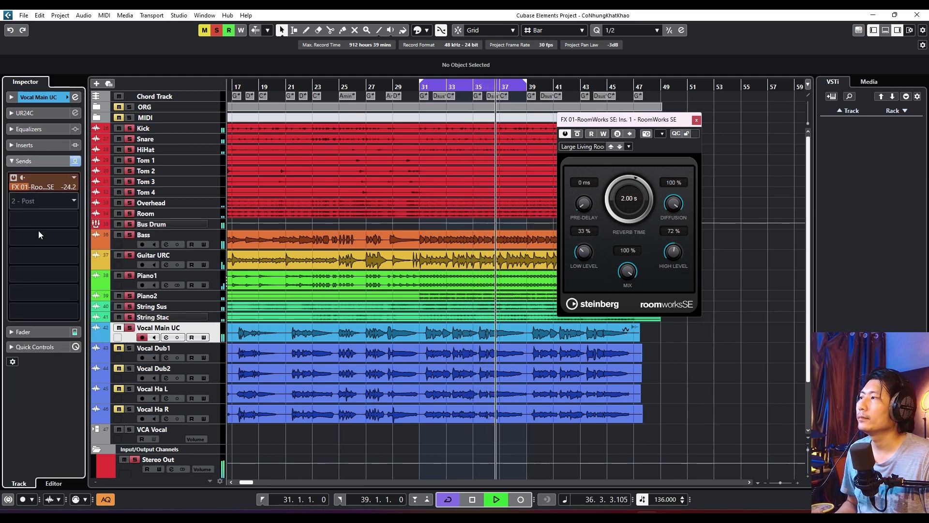
# Step: Set the Vocal Main UC channel volume to -7.60 dB and stop playback
pyautogui.click(43, 332)
pyautogui.moveTo(31, 283); pyautogui.dragTo(36, 281)
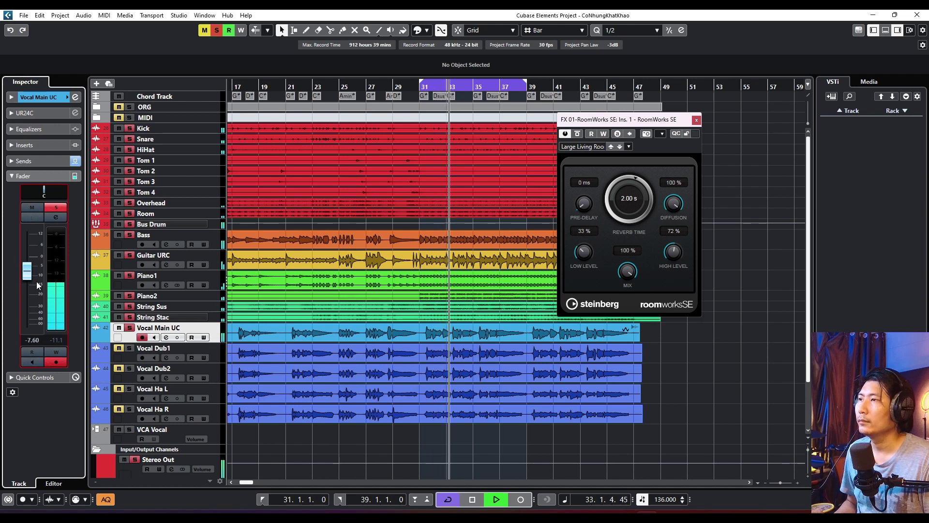
pyautogui.press('space')
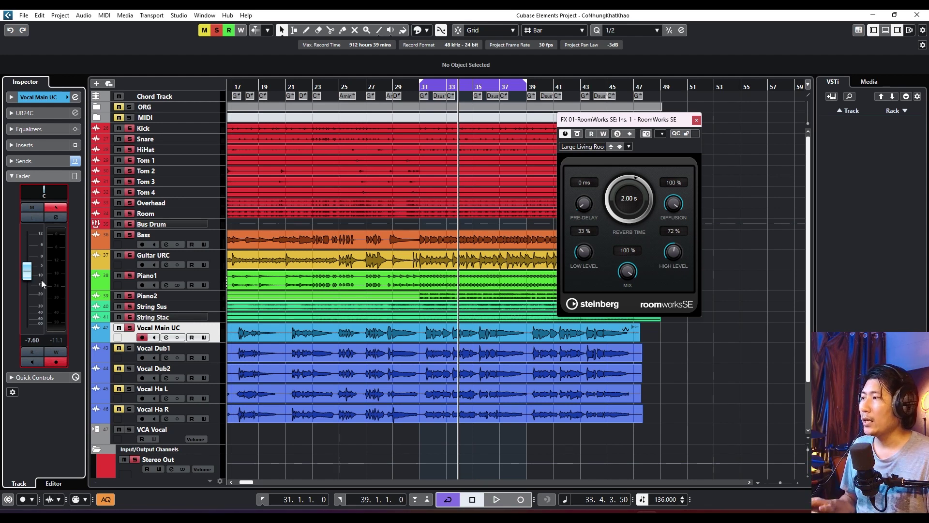
# Step: Play the mix from bar 31 and compare it with RoomWorks SE bypassed and active
pyautogui.scroll(-3, 150, 328)
pyautogui.scroll(3, 385, 233)
pyautogui.press('KP_1')
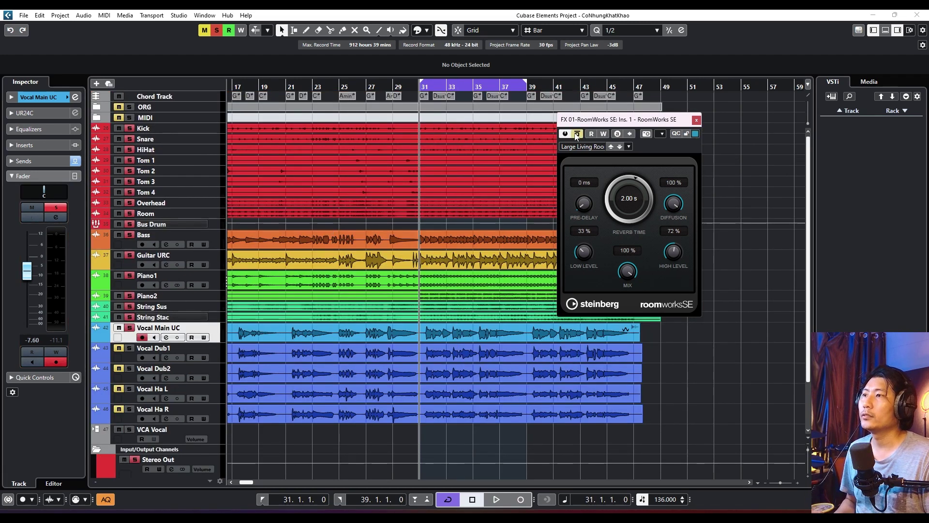
pyautogui.press('space')
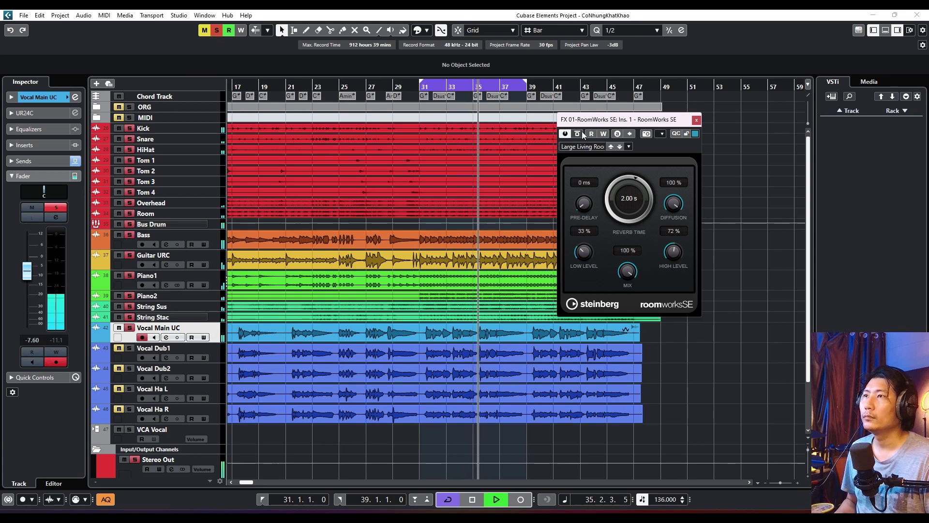
pyautogui.click(580, 135)
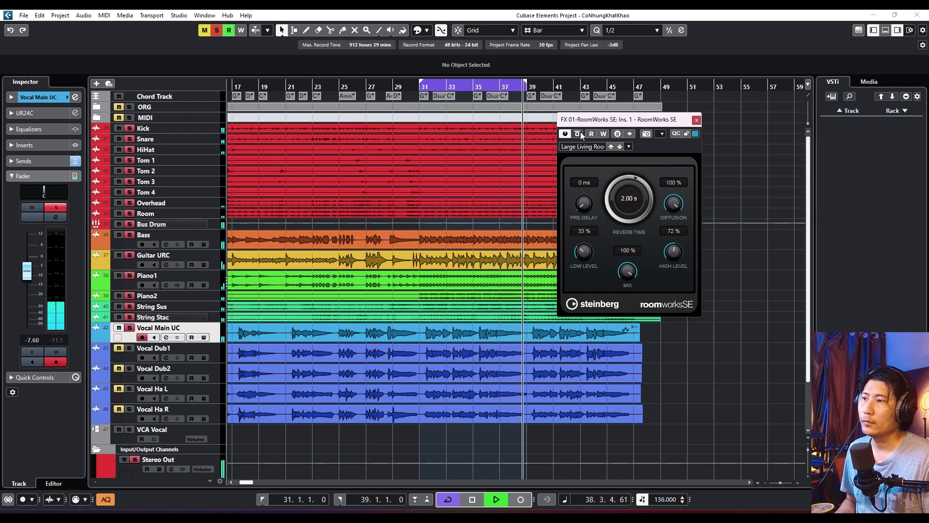
pyautogui.press('space')
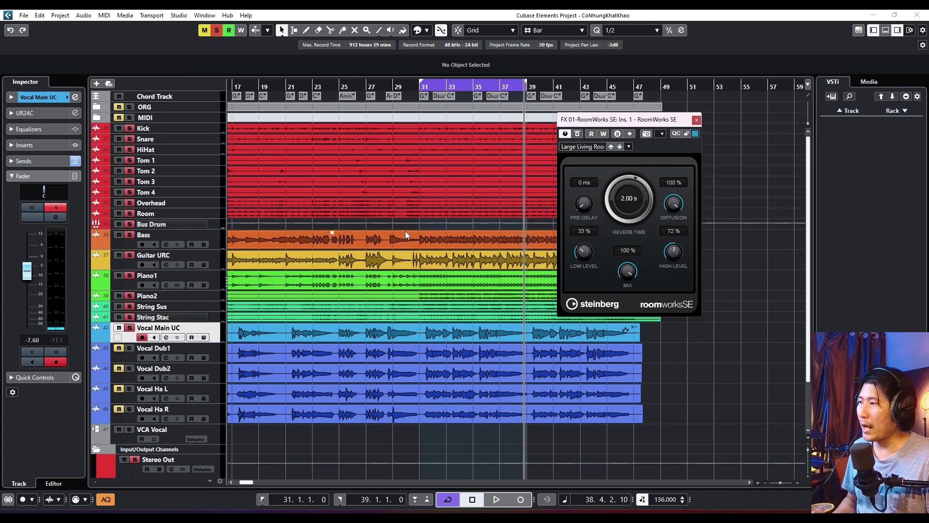
# Step: Select the FX 01-RoomWorks SE channel and move its RoomWorks SE insert from the first slot to the second
pyautogui.scroll(-3, 173, 362)
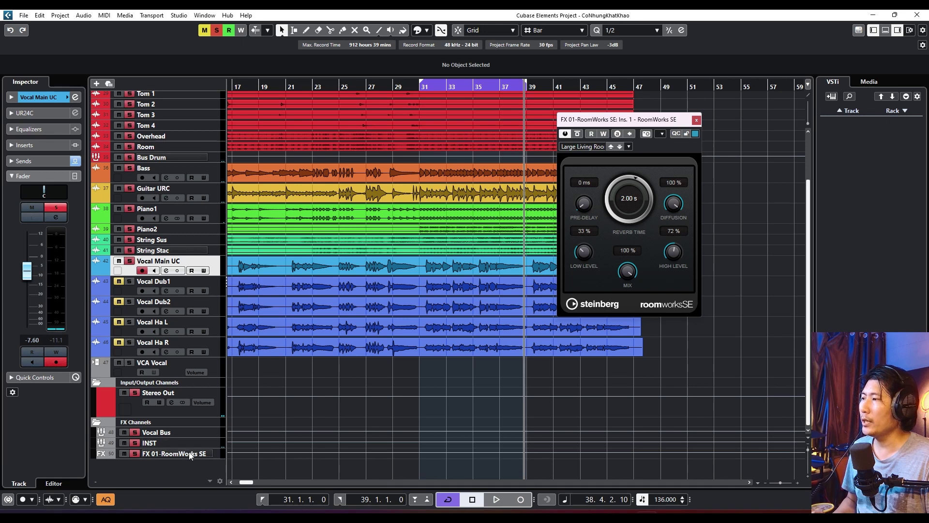
pyautogui.click(174, 453)
pyautogui.click(36, 129)
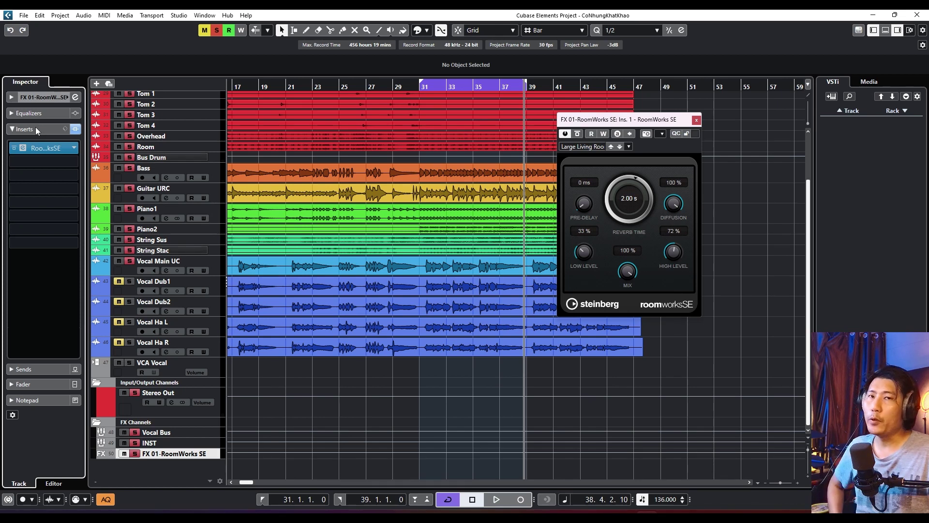
pyautogui.click(43, 160)
pyautogui.click(51, 148)
pyautogui.moveTo(50, 147); pyautogui.dragTo(49, 159)
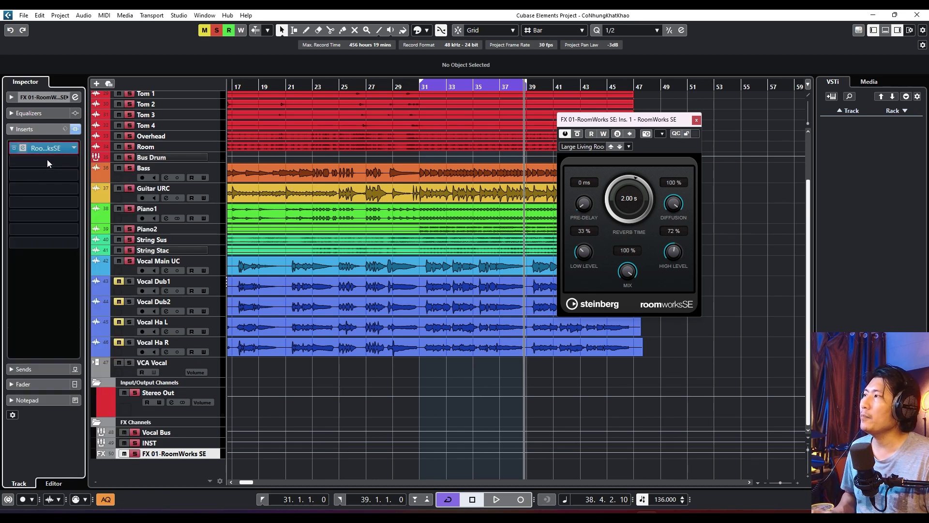
# Step: Search the plug-ins for an EQ and load StudioEQ in the FX channel's first insert slot, before the reverb
pyautogui.click(49, 148)
pyautogui.write('fre')
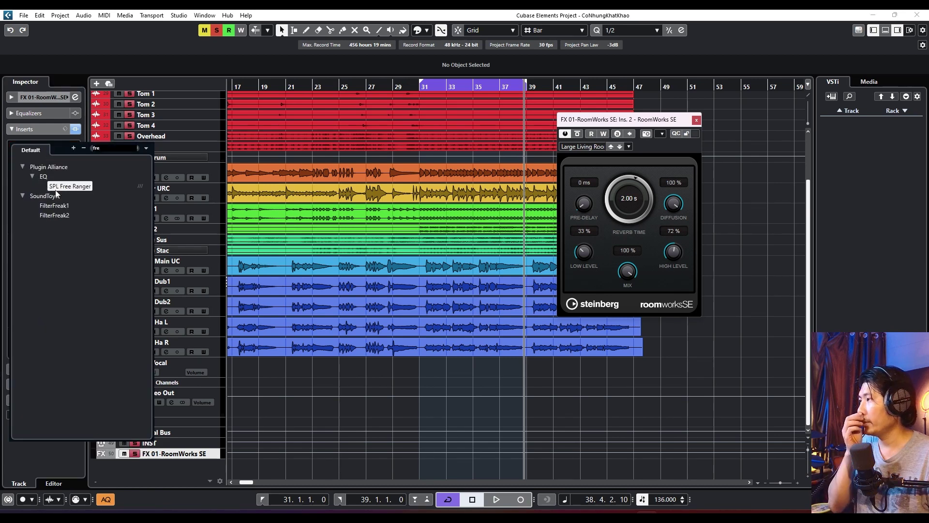
pyautogui.press('BackSpace')
pyautogui.press('BackSpace')
pyautogui.press('BackSpace')
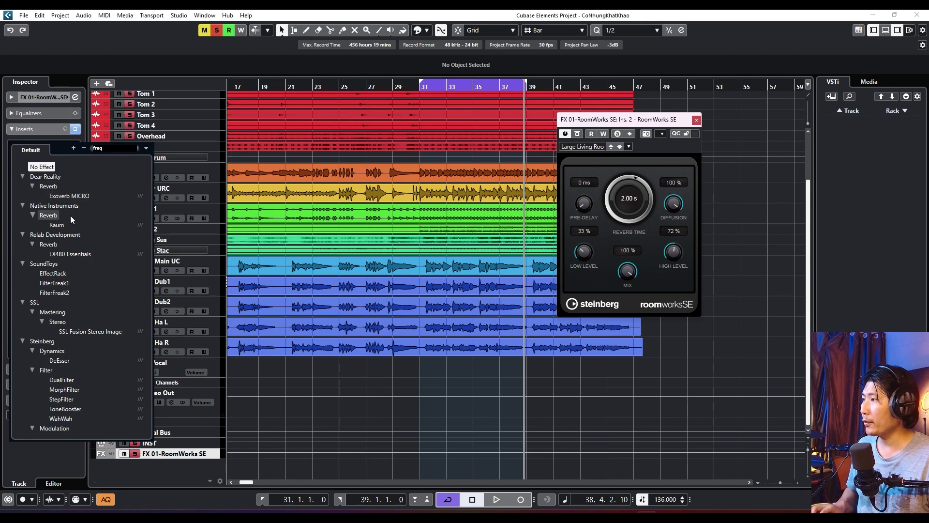
pyautogui.write('eq')
pyautogui.click(61, 341)
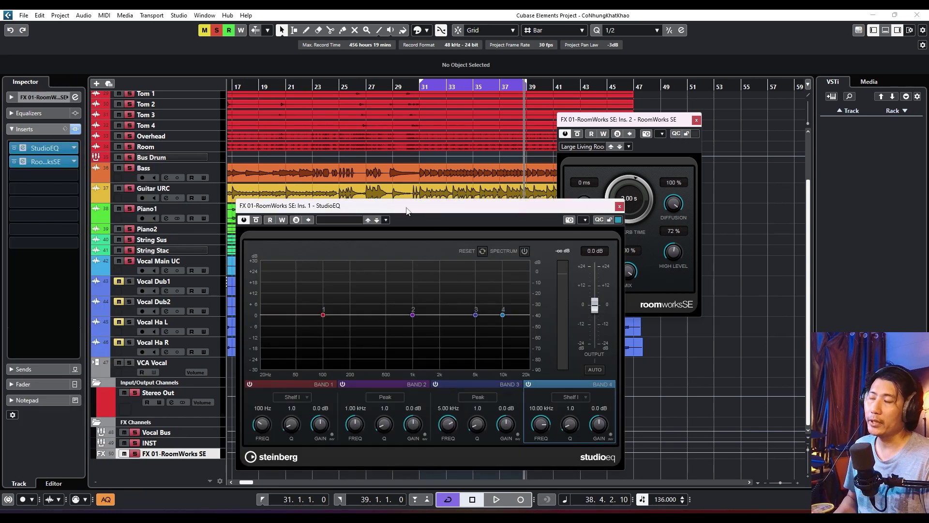
# Step: Set StudioEQ's bands 1 and 4 to Cut and raise band 1's frequency to 323 Hz
pyautogui.click(294, 397)
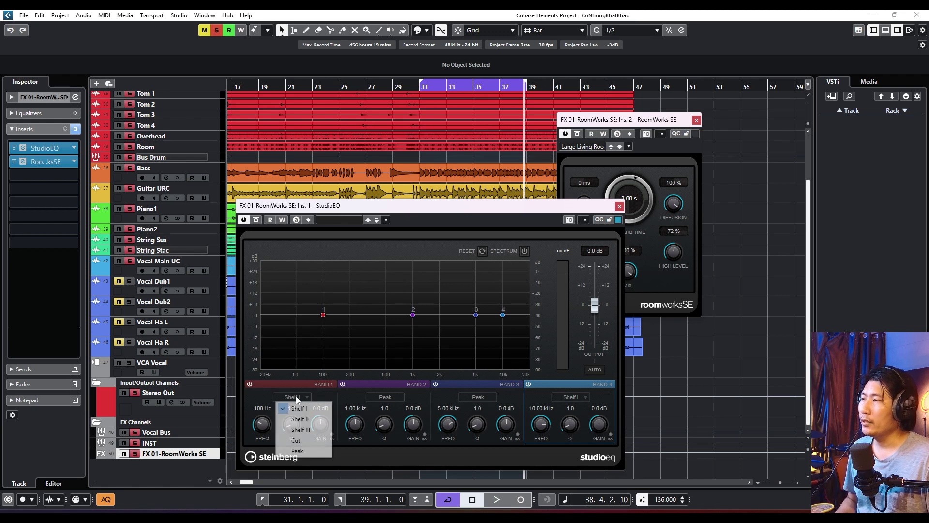
pyautogui.click(301, 441)
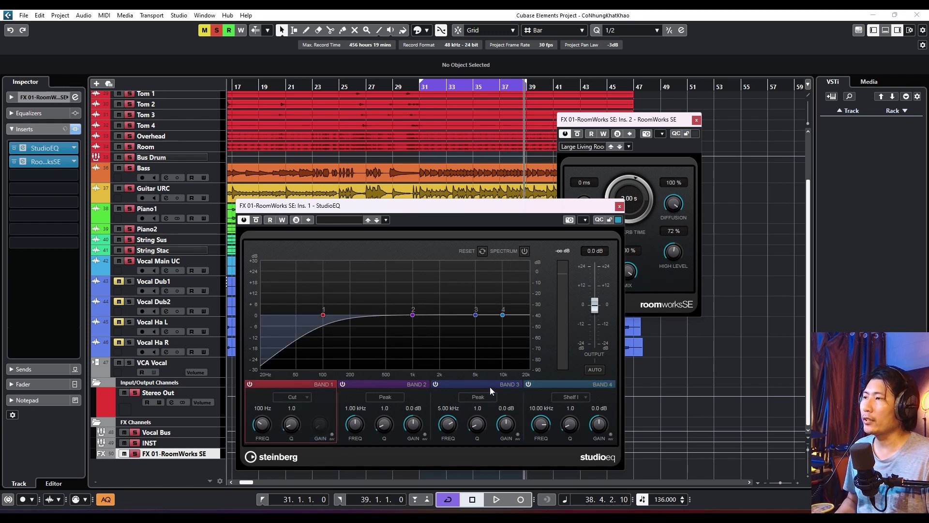
pyautogui.click(570, 396)
pyautogui.click(575, 440)
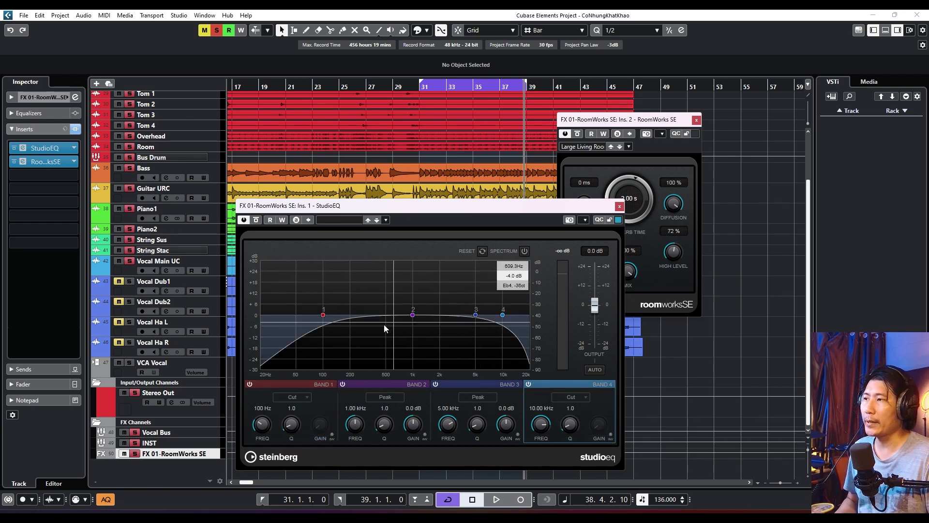
pyautogui.moveTo(324, 317); pyautogui.dragTo(327, 319)
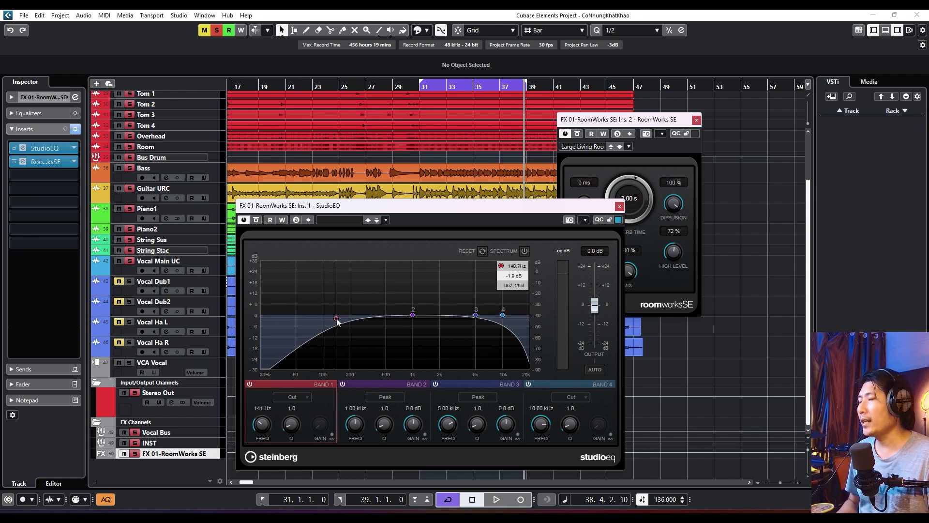
pyautogui.moveTo(337, 321); pyautogui.dragTo(370, 323)
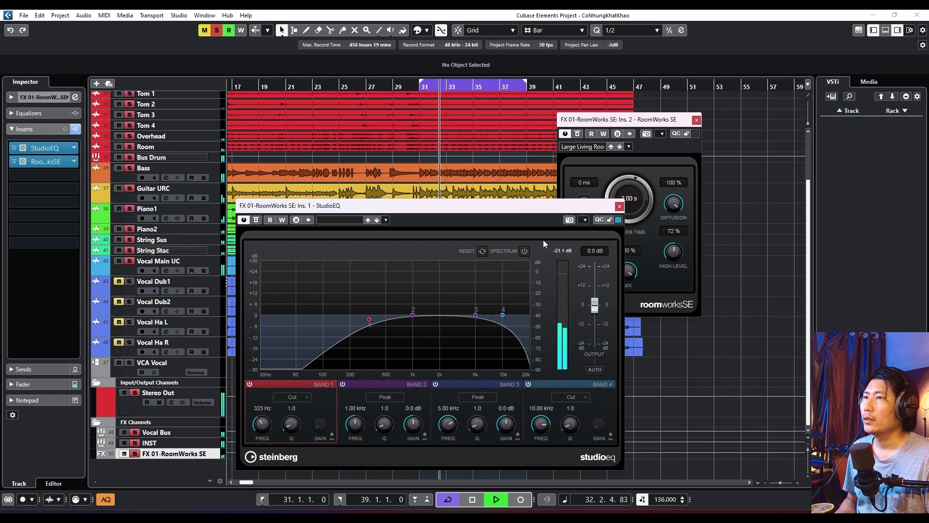
# Step: Try a band 2 peak boost at high frequencies during playback, settling at 5.99 kHz and 5.6 dB, and stop playback
pyautogui.moveTo(412, 315); pyautogui.dragTo(493, 296)
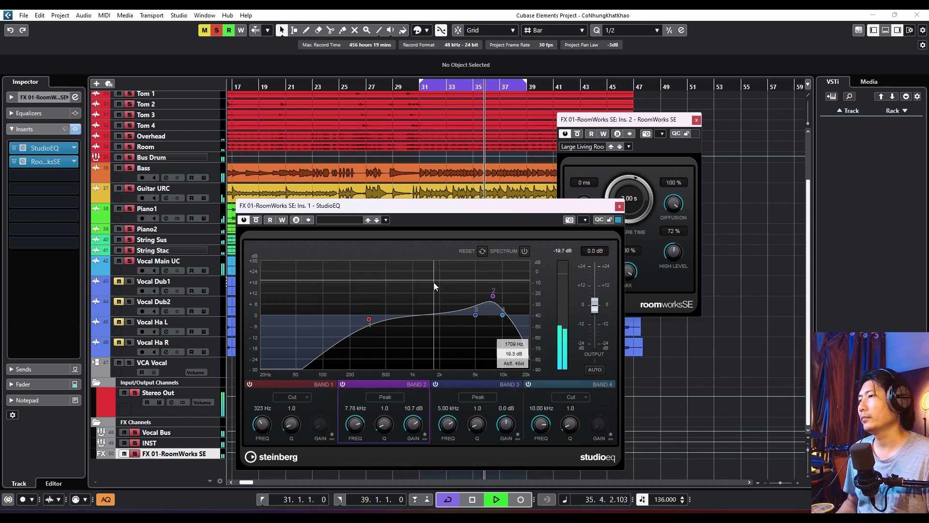
pyautogui.moveTo(493, 296)
pyautogui.mouseDown()
pyautogui.moveTo(398, 295)
pyautogui.moveTo(504, 291)
pyautogui.moveTo(378, 283)
pyautogui.moveTo(479, 283)
pyautogui.mouseUp()
pyautogui.moveTo(497, 292); pyautogui.dragTo(483, 305)
pyautogui.press('space')
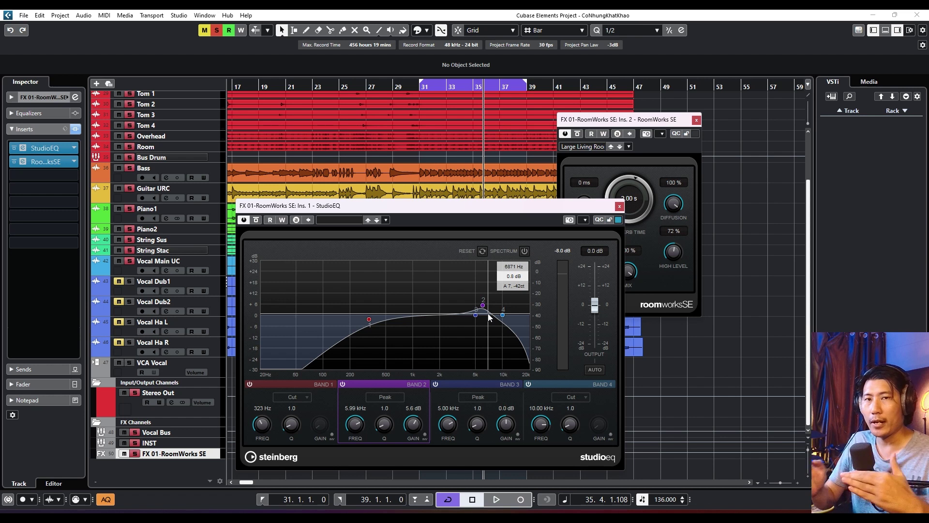
# Step: Sweep the band 2 peak down to 602 Hz and back up to 8.70 kHz at 10.2 dB, and audition the reverb
pyautogui.moveTo(484, 306); pyautogui.dragTo(395, 302)
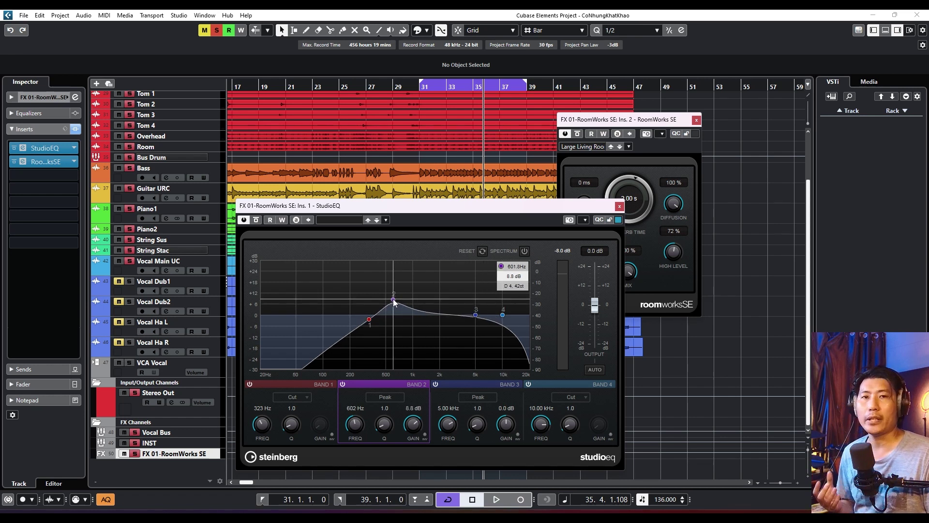
pyautogui.moveTo(394, 302); pyautogui.dragTo(497, 297)
pyautogui.press('space')
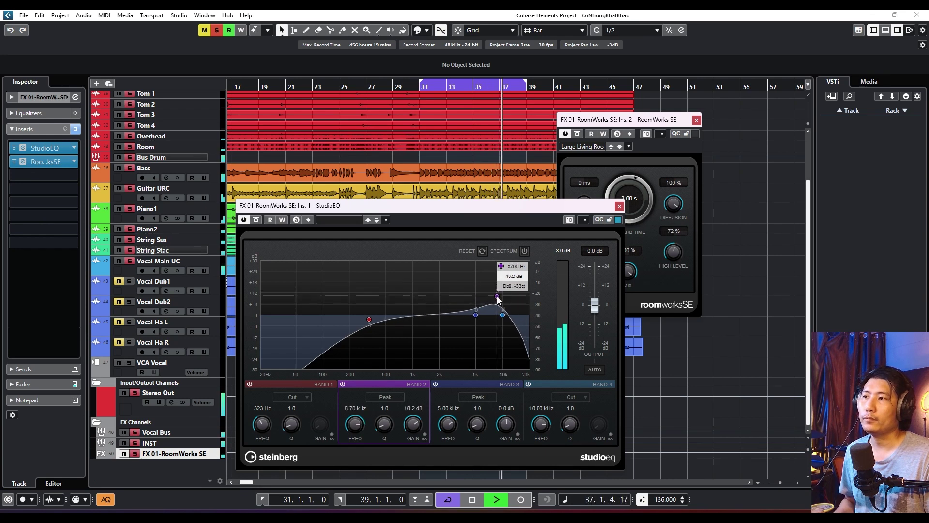
pyautogui.press('space')
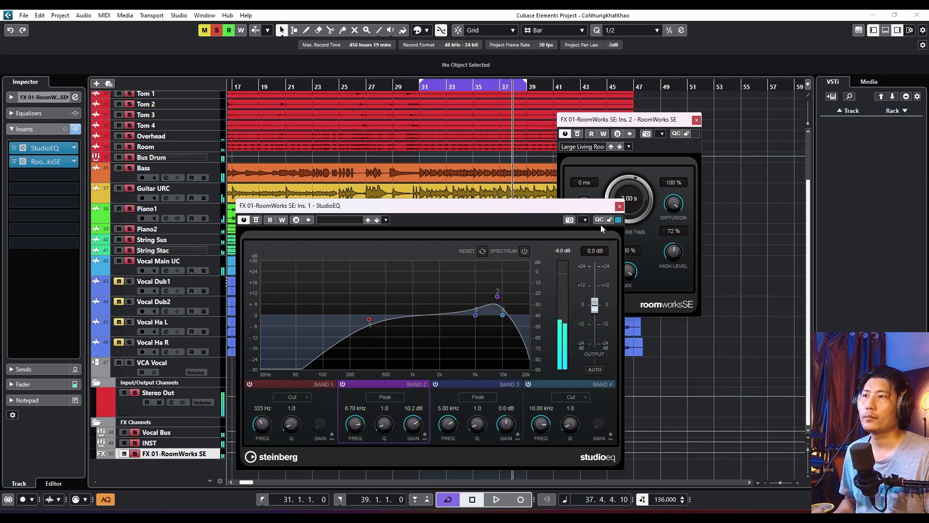
# Step: Close the StudioEQ window, search the plug-ins for "env" and load EnvelopeShaper in the FX channel's third insert slot, after the reverb
pyautogui.click(618, 207)
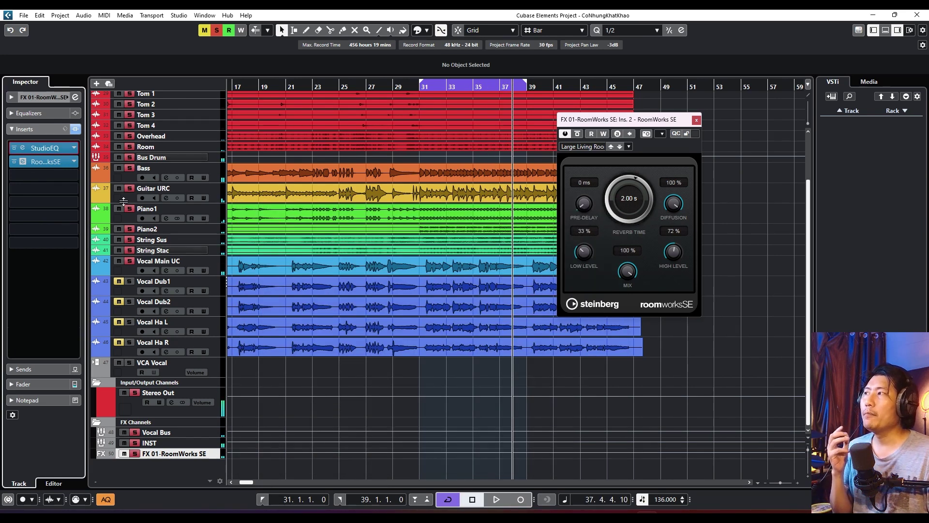
pyautogui.click(71, 176)
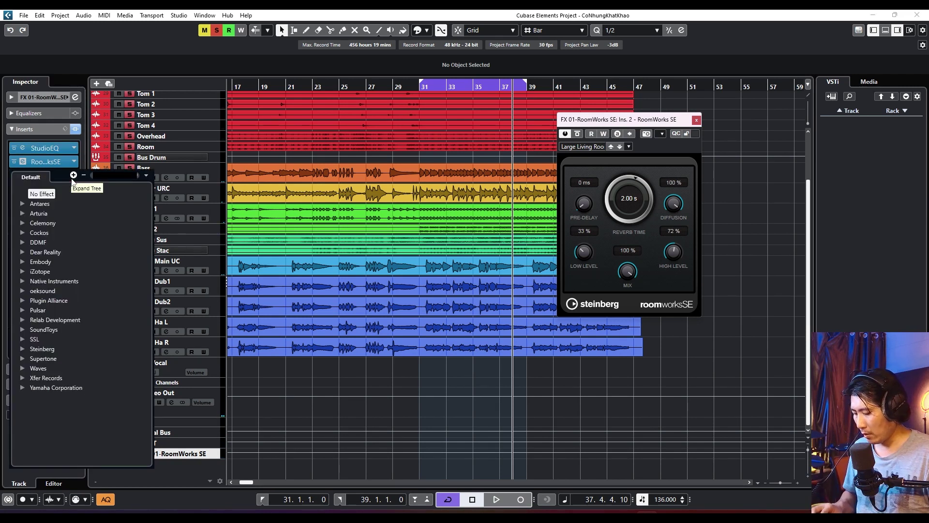
pyautogui.write('en')
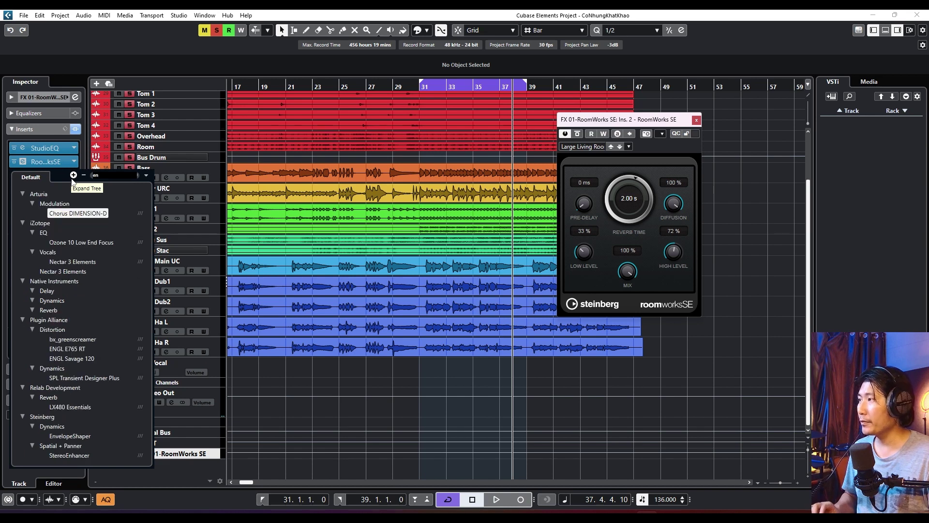
pyautogui.write('v')
pyautogui.doubleClick(67, 213)
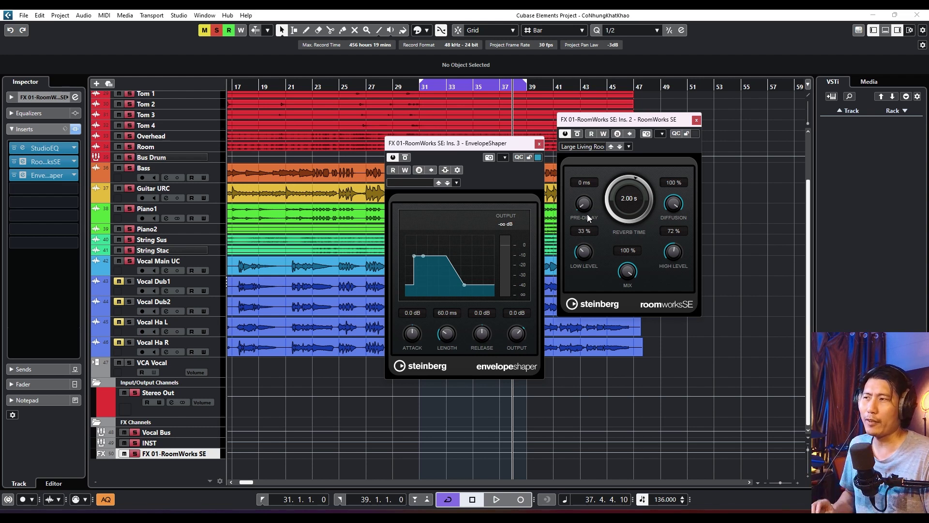
# Step: Shape the reverb with EnvelopeShaper during looped playback, setting attack to -20.0 dB and release to -4.9 dB, and stop playback
pyautogui.moveTo(412, 261); pyautogui.dragTo(399, 274)
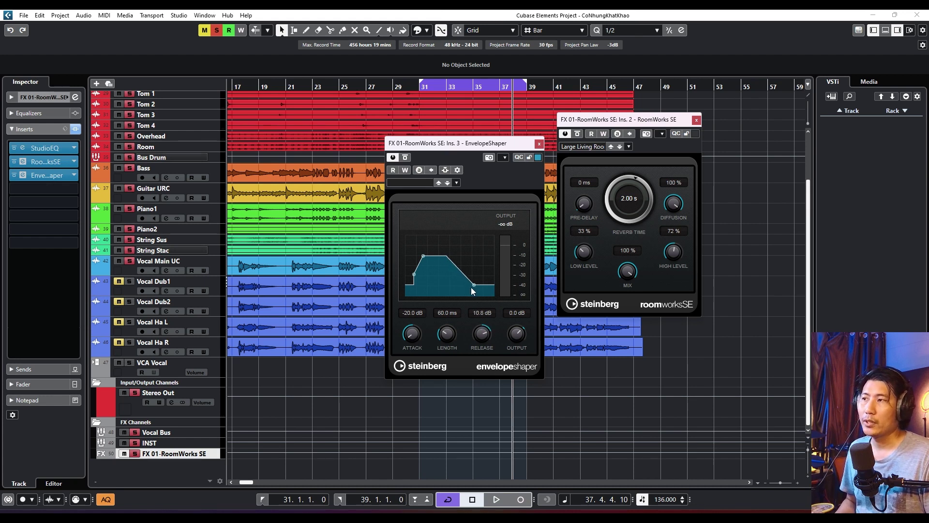
pyautogui.press('KP_1')
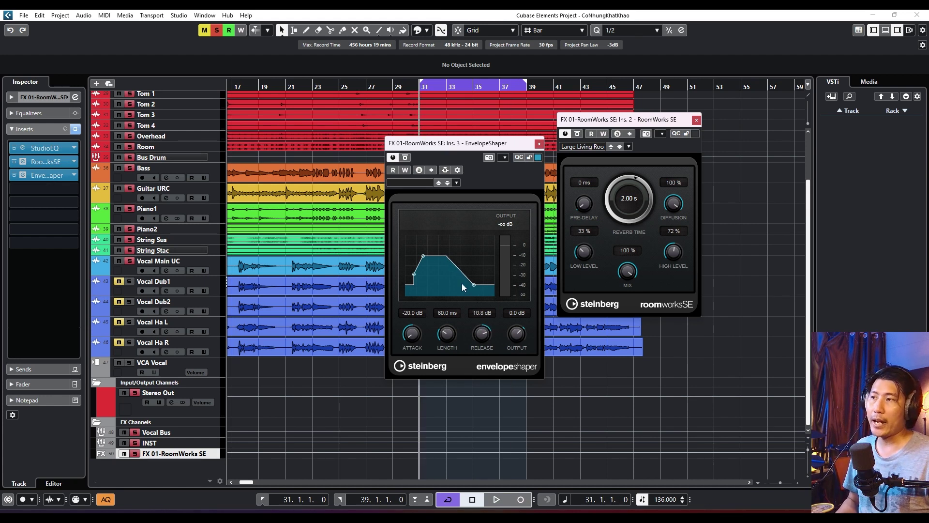
pyautogui.press('space')
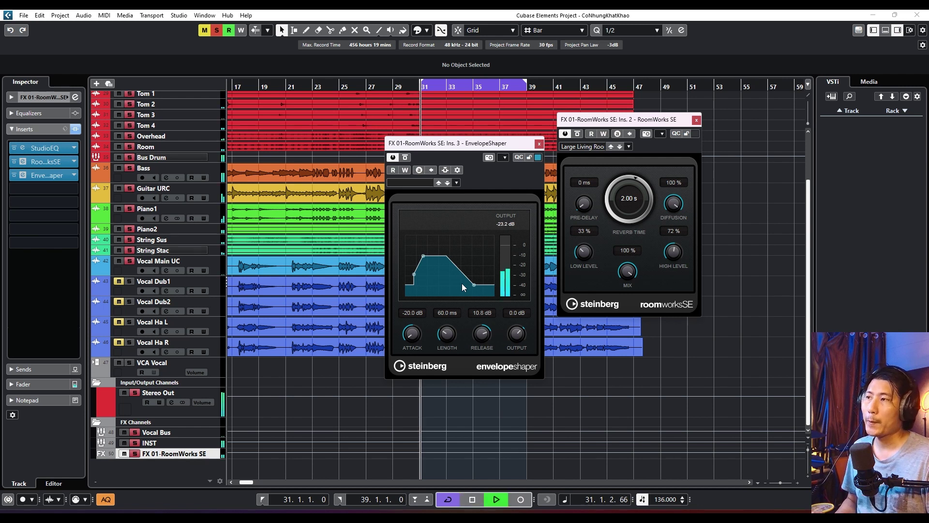
pyautogui.moveTo(476, 284); pyautogui.dragTo(440, 284)
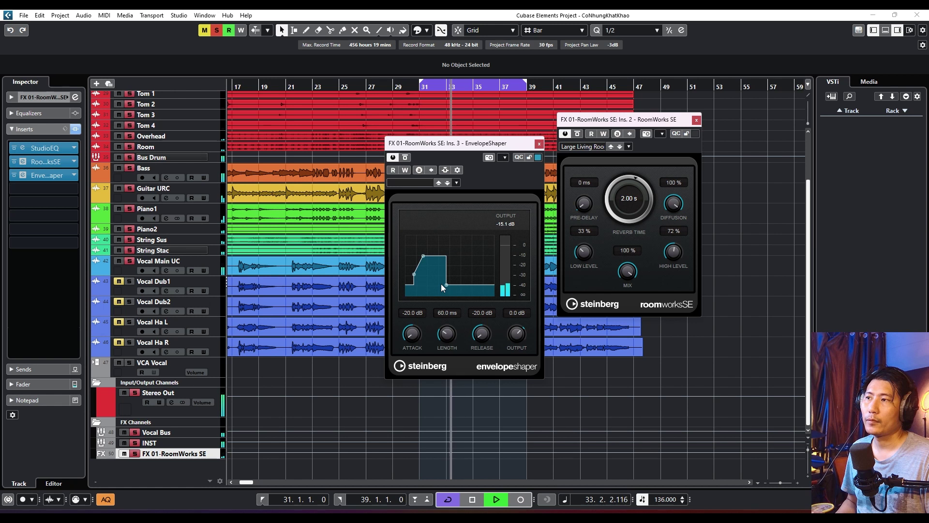
pyautogui.moveTo(441, 283); pyautogui.dragTo(460, 284)
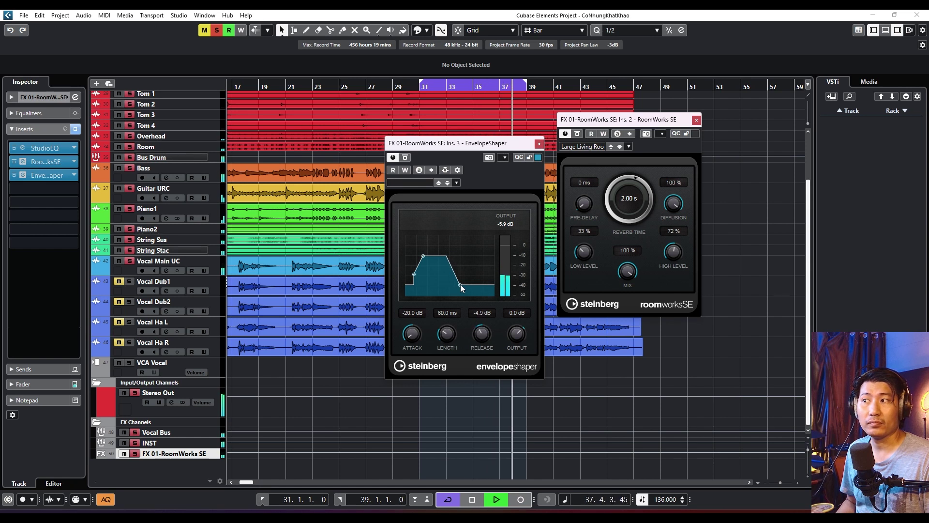
pyautogui.press('space')
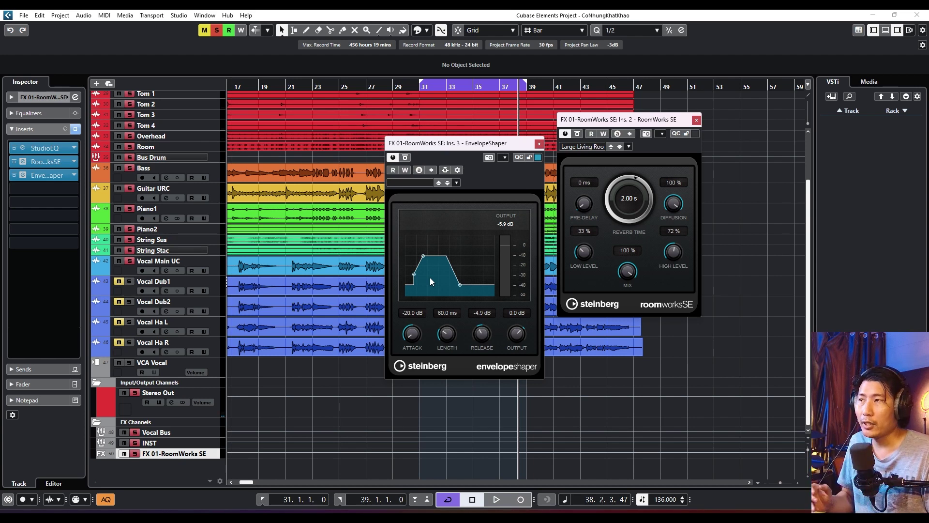
# Step: Close EnvelopeShaper, search the plug-ins for "eq" and load a second StudioEQ in the fourth insert slot, placing its window over the arrangement
pyautogui.click(538, 144)
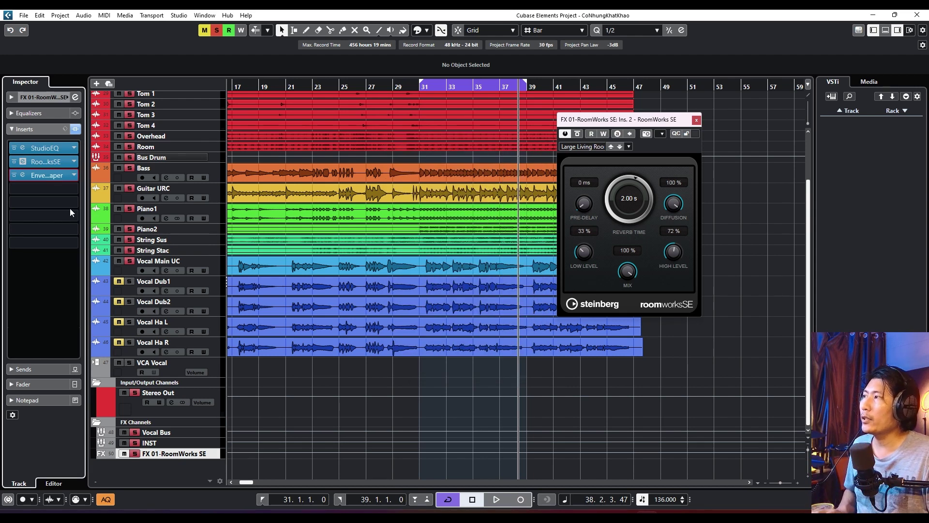
pyautogui.click(55, 188)
pyautogui.write('eq')
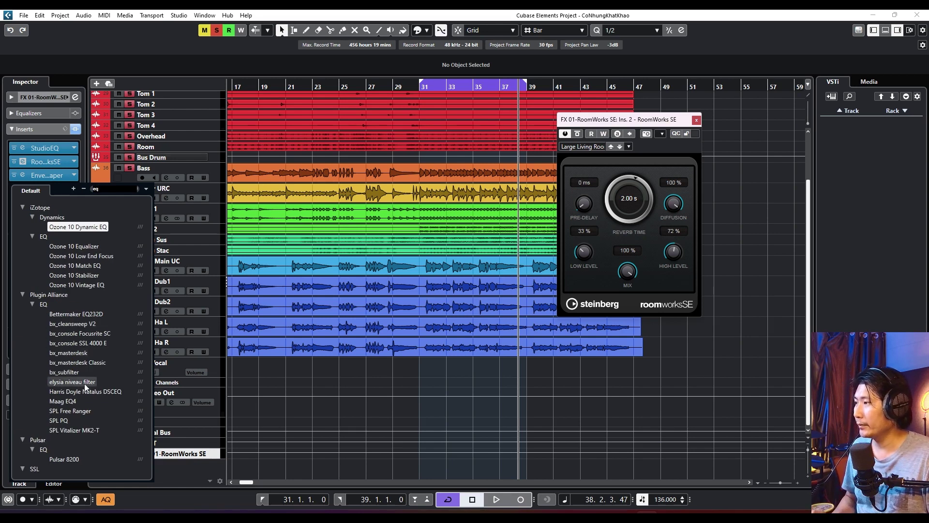
pyautogui.scroll(-5, 68, 403)
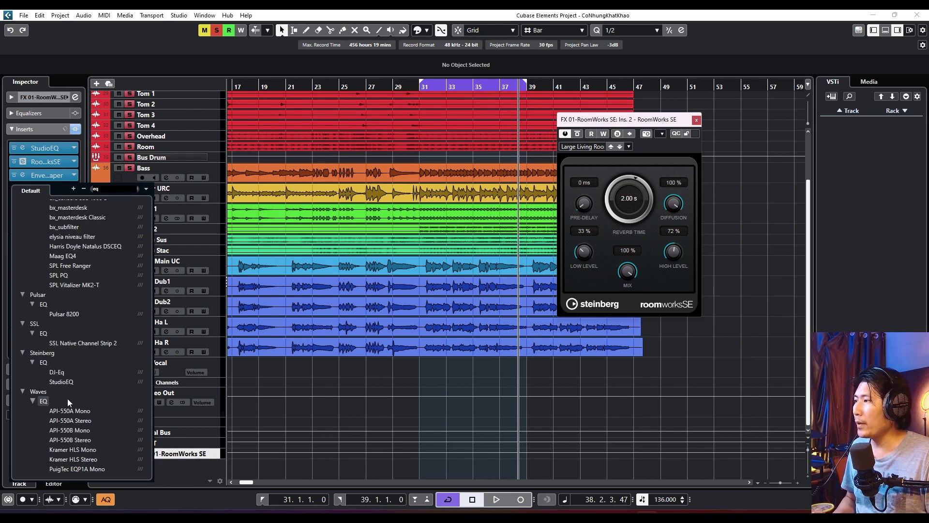
pyautogui.click(65, 382)
pyautogui.moveTo(340, 136); pyautogui.dragTo(305, 182)
# Step: Sweep a band 2 peak boost in the new StudioEQ during playback up to 3.26 kHz at 15.5 dB, and stop playback
pyautogui.moveTo(412, 285)
pyautogui.mouseDown()
pyautogui.moveTo(455, 277)
pyautogui.moveTo(412, 284)
pyautogui.moveTo(427, 255)
pyautogui.moveTo(410, 285)
pyautogui.mouseUp()
pyautogui.press('space')
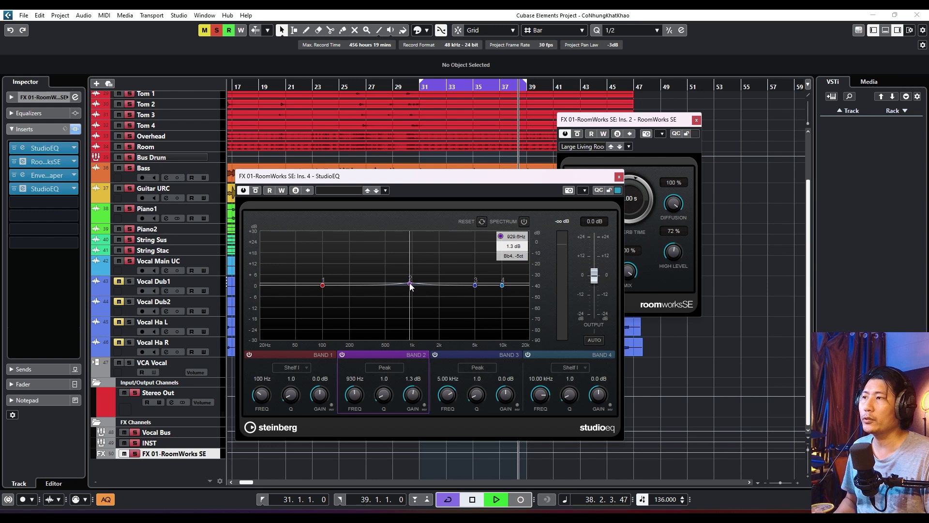
pyautogui.moveTo(410, 285); pyautogui.dragTo(460, 262)
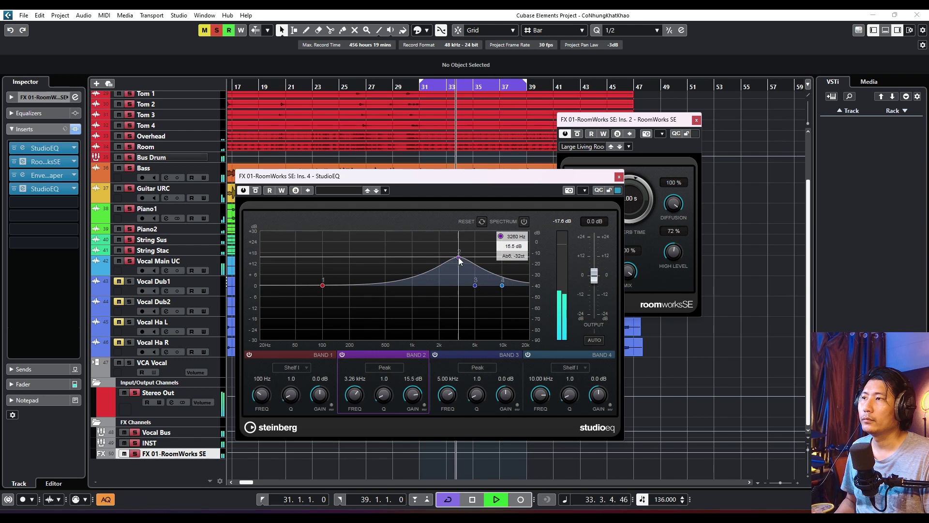
pyautogui.press('space')
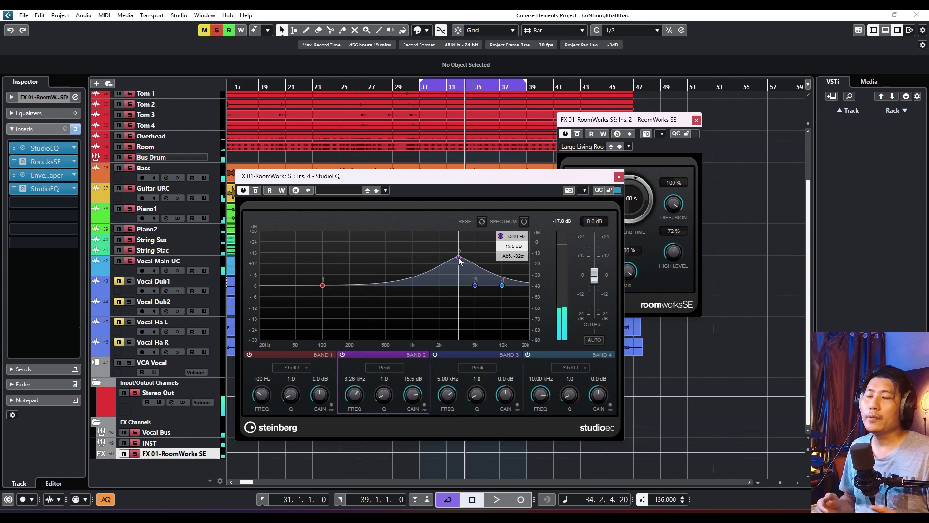
# Step: Turn band 2 into a cut at 3.22 kHz and replay the loop while setting its Q to 2.0 and gain to -13.5 dB
pyautogui.moveTo(459, 260); pyautogui.dragTo(459, 320)
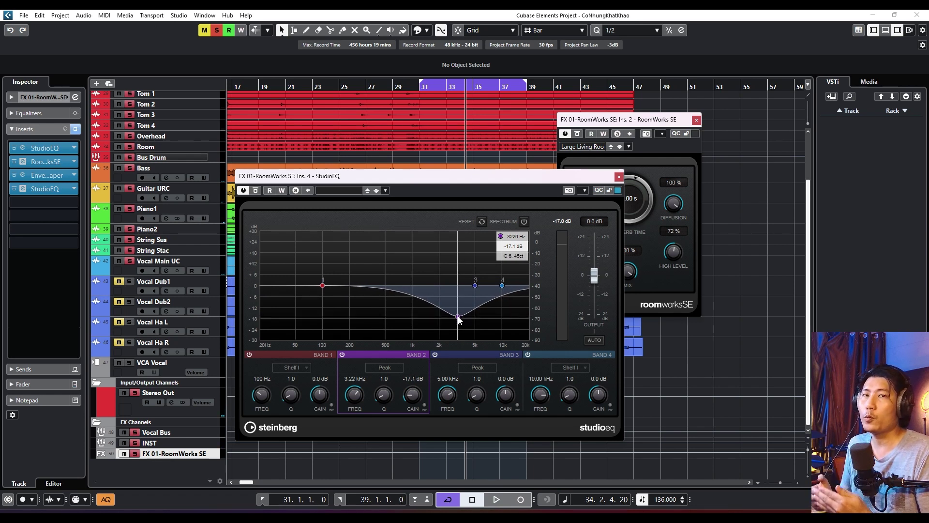
pyautogui.press('KP_1')
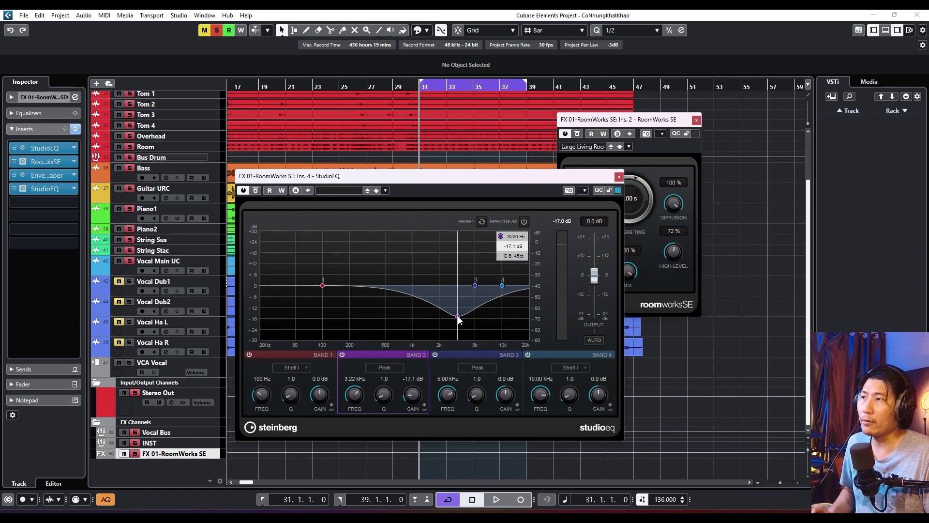
pyautogui.press('space')
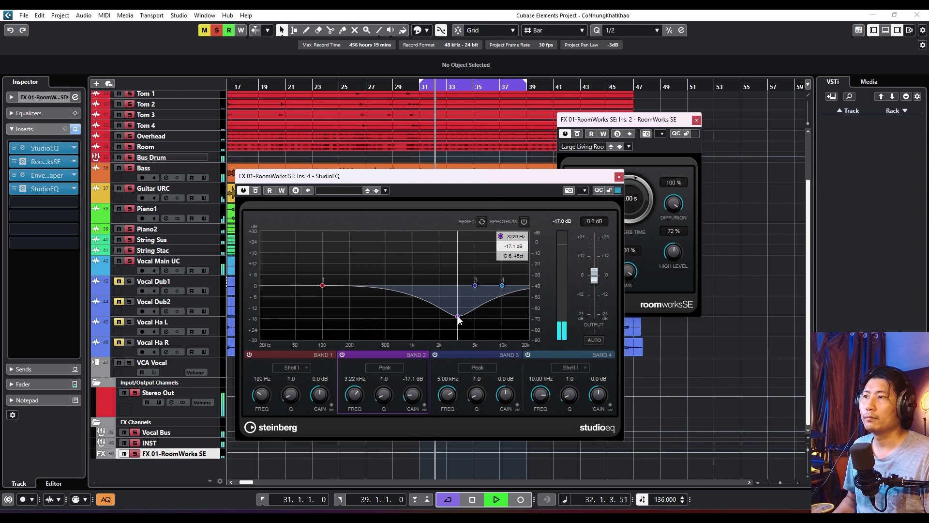
pyautogui.scroll(3, 458, 317)
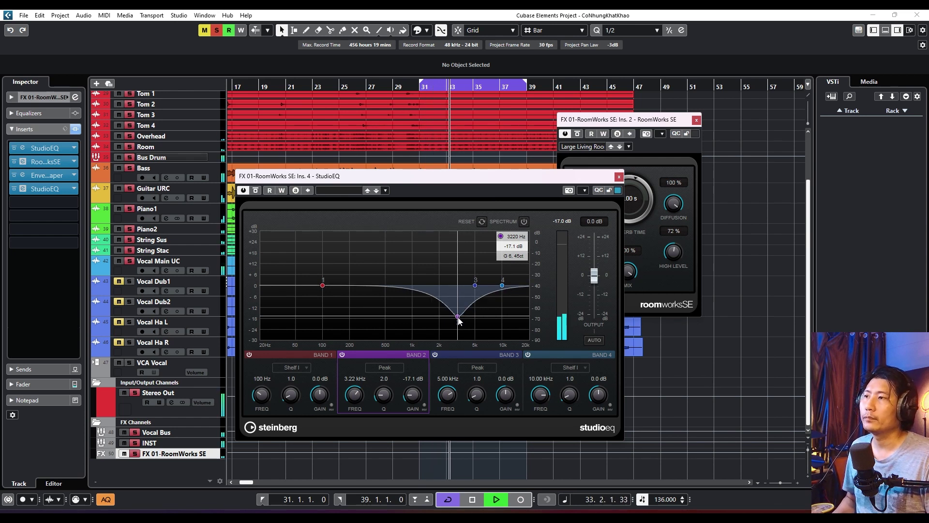
pyautogui.moveTo(411, 396)
pyautogui.mouseDown()
pyautogui.moveTo(422, 342)
pyautogui.moveTo(424, 401)
pyautogui.mouseUp()
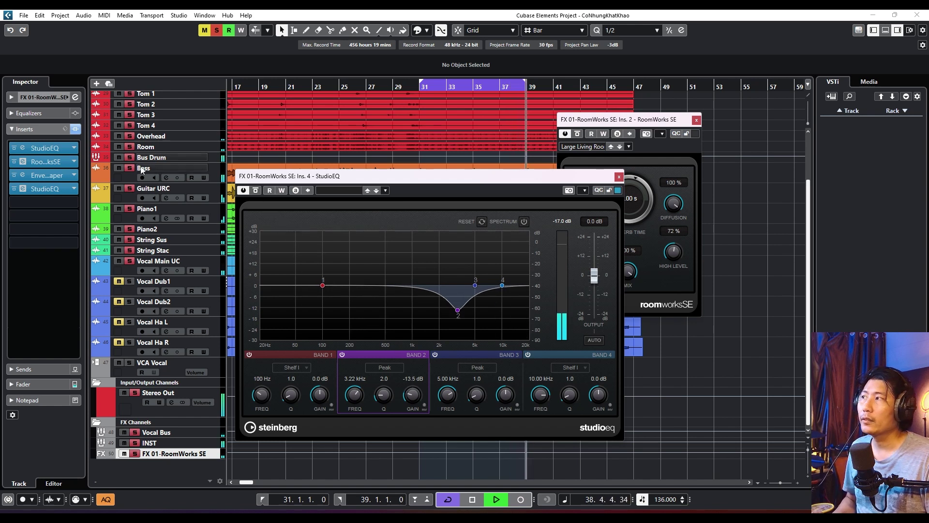
# Step: Bypass all the FX channel's inserts and re-enable them to compare the sound during playback, and stop playback
pyautogui.click(76, 130)
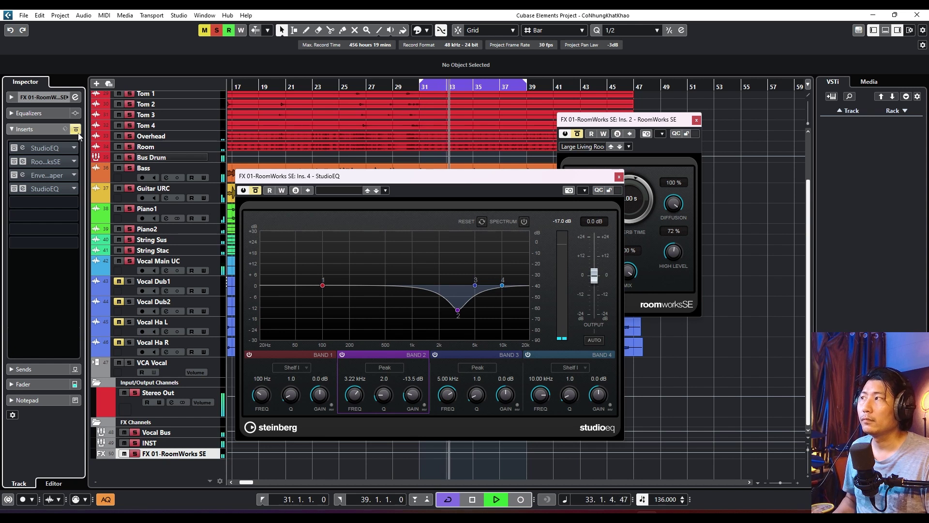
pyautogui.click(79, 134)
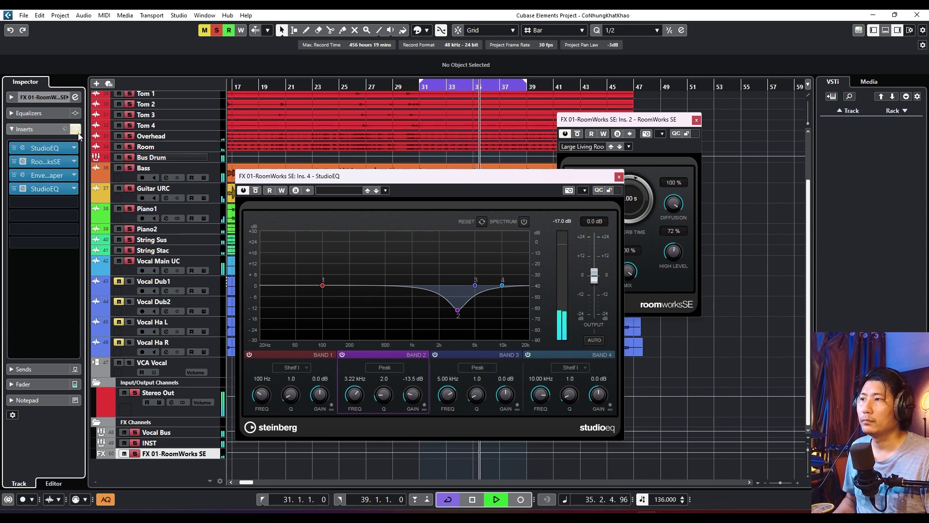
pyautogui.press('space')
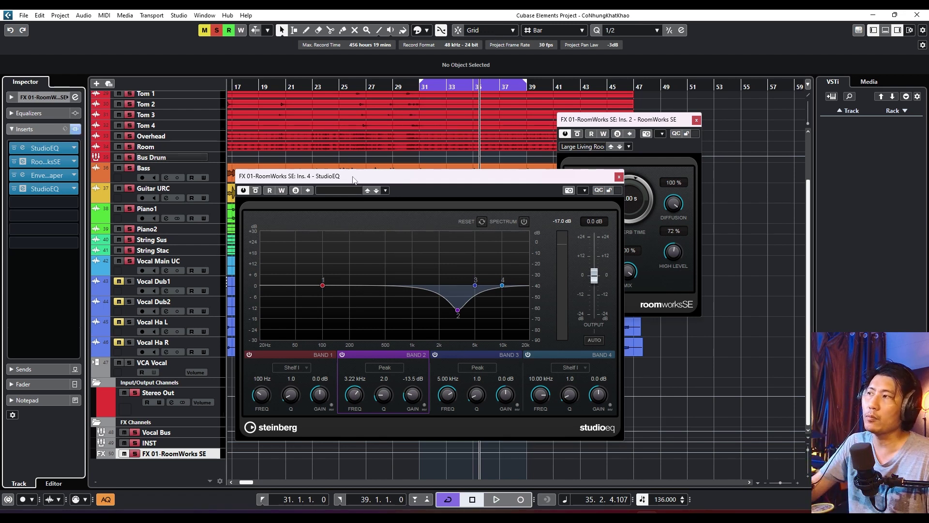
# Step: Reposition the second StudioEQ window and bring the RoomWorks SE window over it
pyautogui.moveTo(358, 177); pyautogui.dragTo(364, 169)
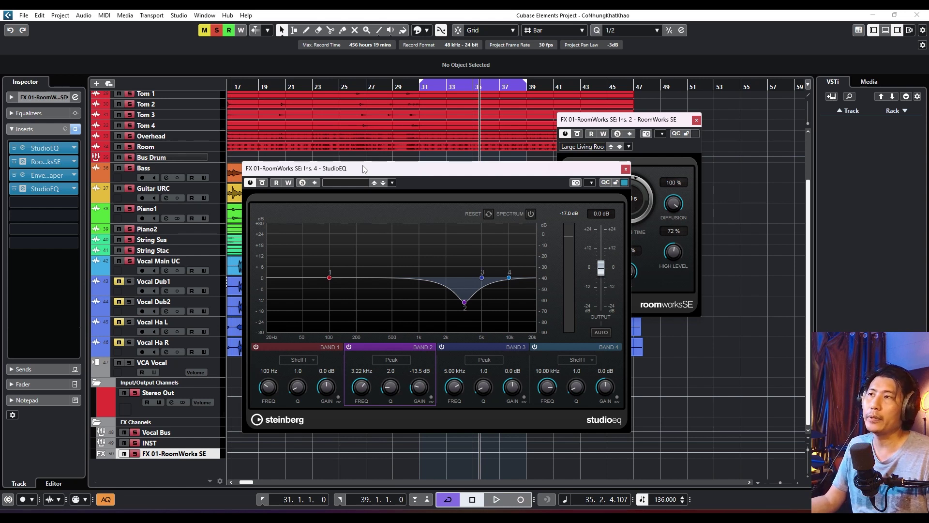
pyautogui.moveTo(583, 122); pyautogui.dragTo(453, 142)
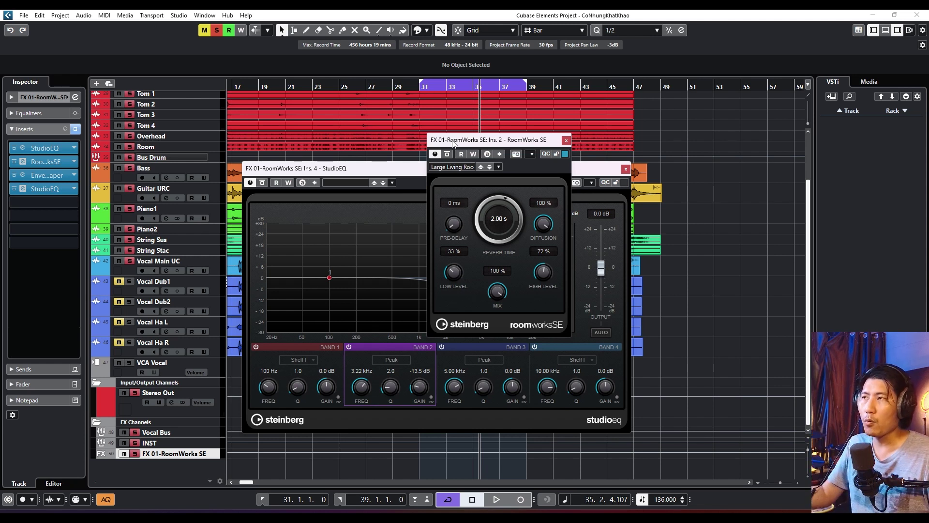
pyautogui.moveTo(454, 142); pyautogui.dragTo(501, 171)
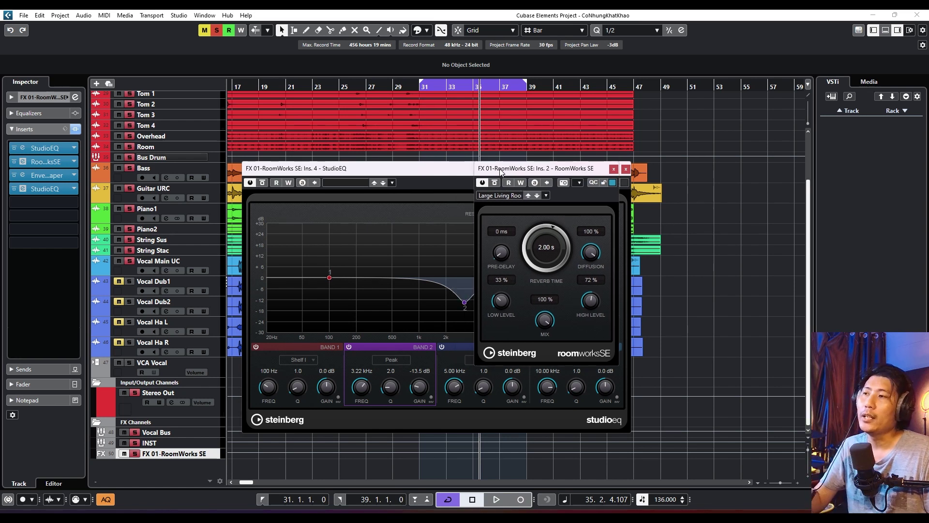